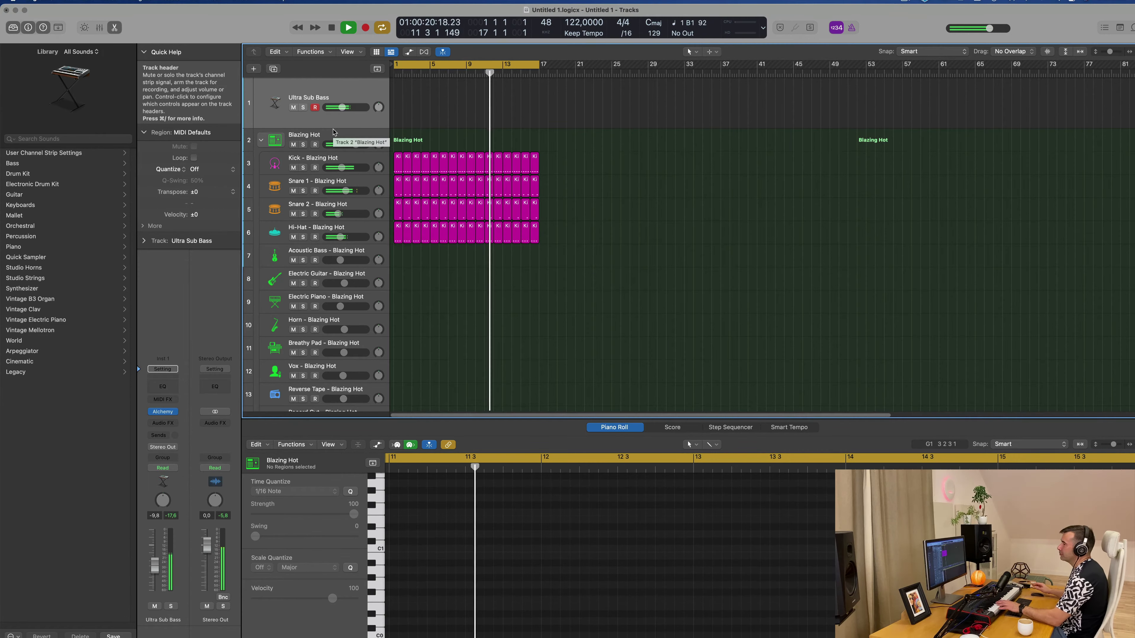
- Open the Alchemy instrument of the Ultra Sub Bass track and record a two-bar bass line with the notes A1, C2, D2 and E2
{"action": "left_click", "coordinate": [163, 413]}
{"action": "left_click_drag", "start_coordinate": [797, 135], "coordinate": [728, 90]}
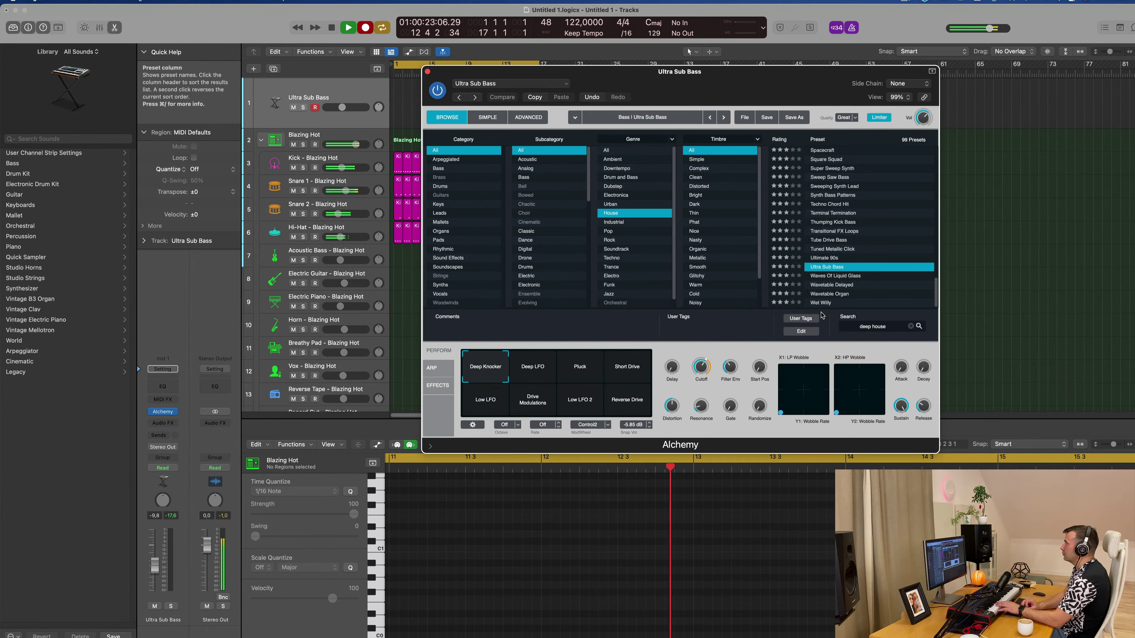
{"action": "left_click_drag", "start_coordinate": [742, 84], "coordinate": [1079, 206]}
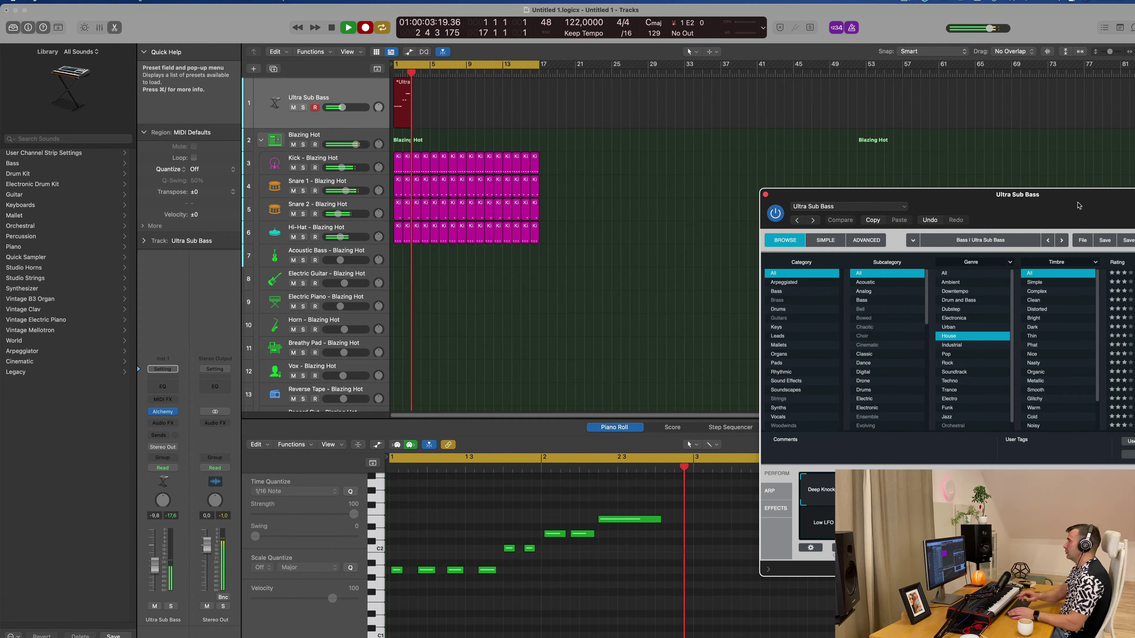
{"action": "key", "text": "space"}
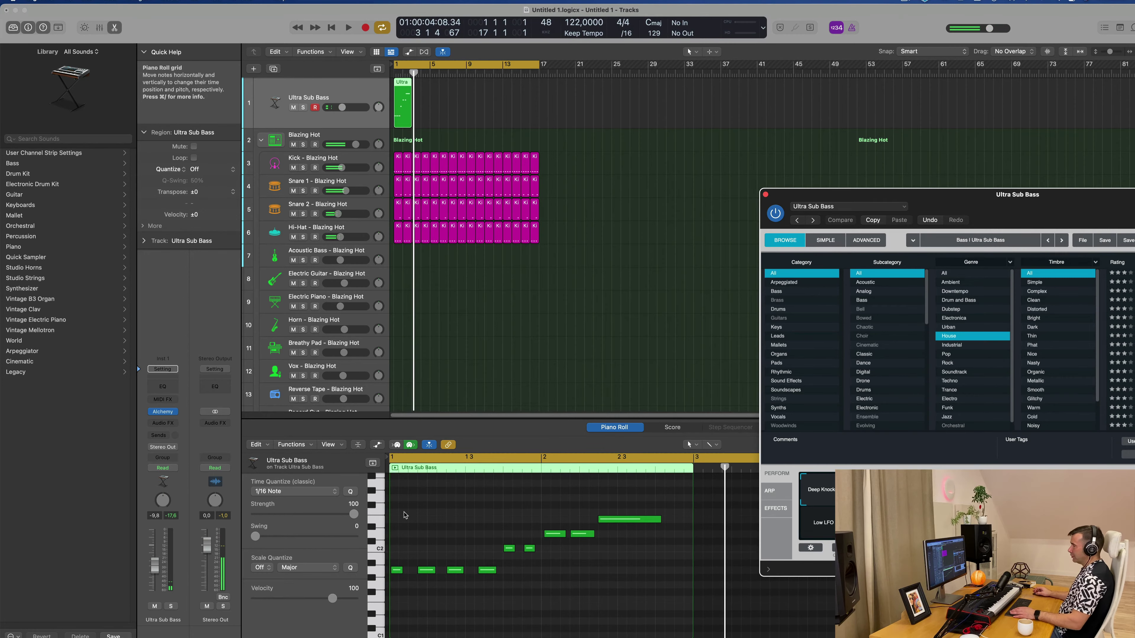
- Quantize all recorded bass notes to 1/16 notes and play the line back
{"action": "left_click", "coordinate": [405, 515]}
{"action": "key", "text": "super+a"}
{"action": "key", "text": "q"}
{"action": "key", "text": "space"}
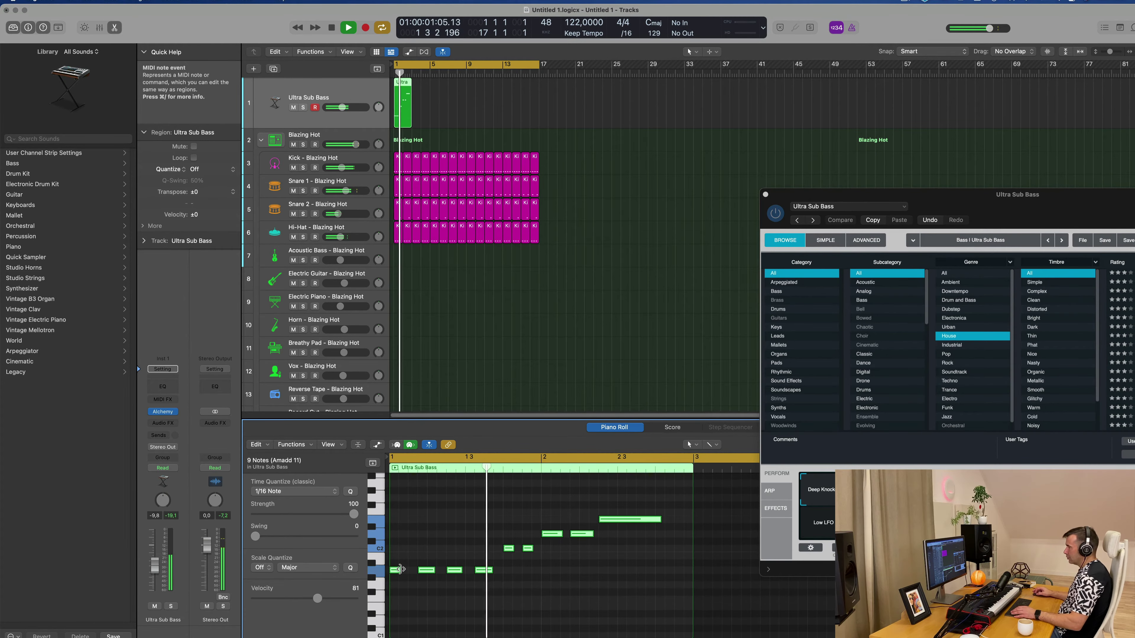
- Lengthen all nine selected bass notes slightly in the Piano Roll
{"action": "left_click_drag", "start_coordinate": [399, 569], "coordinate": [407, 570]}
{"action": "left_click", "coordinate": [420, 557]}
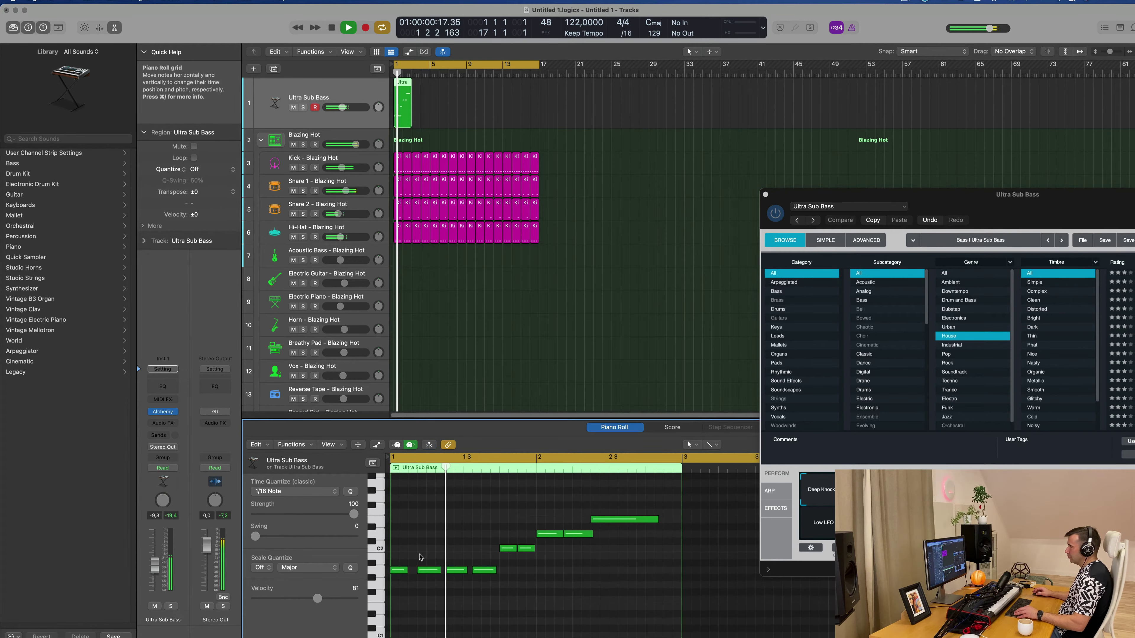
{"action": "scroll", "coordinate": [420, 557], "scroll_direction": "down", "scroll_amount": 2}
{"action": "scroll", "coordinate": [478, 546], "scroll_direction": "up", "scroll_amount": 1}
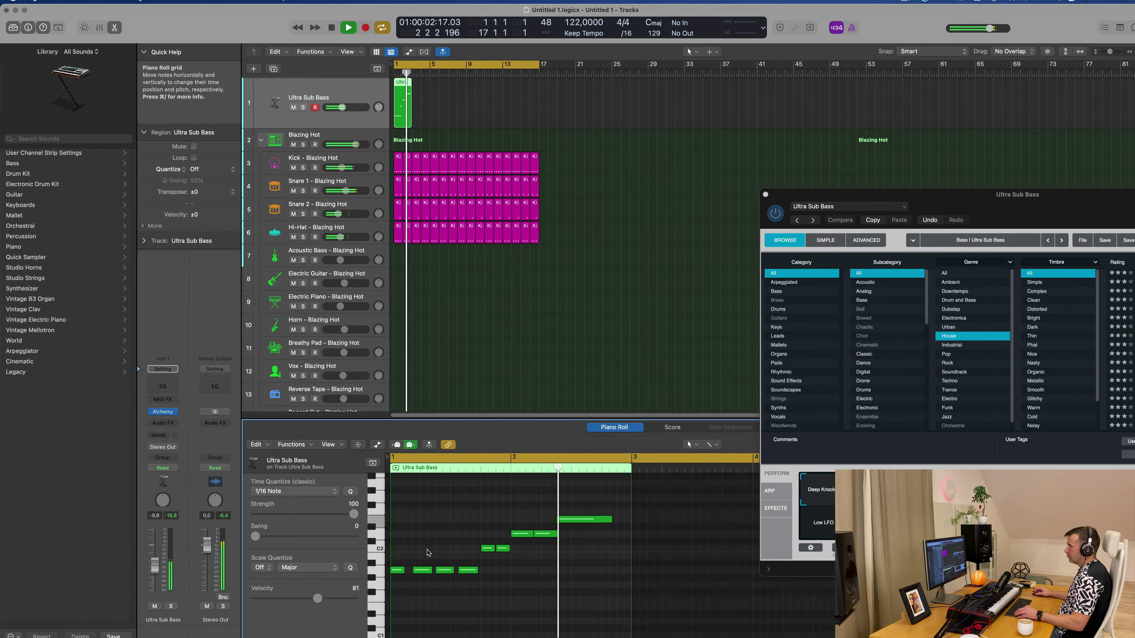
- Shorten the D2 note at the start of bar 2 and move the second D2 note up directly behind it
{"action": "key", "text": "space"}
{"action": "left_click", "coordinate": [525, 535]}
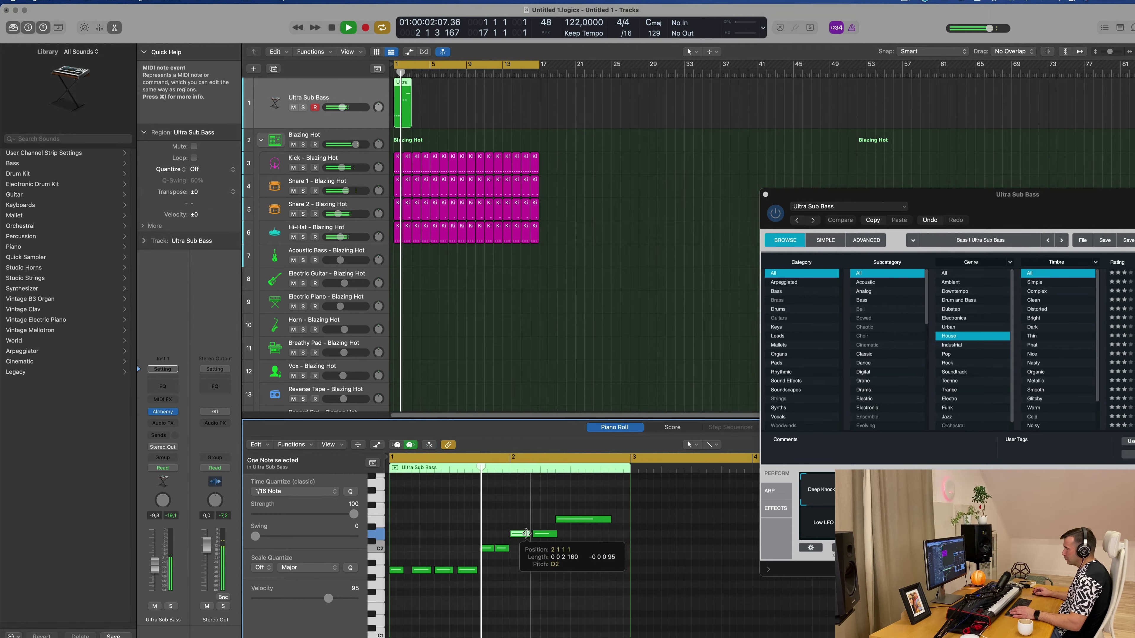
{"action": "left_click_drag", "start_coordinate": [529, 536], "coordinate": [527, 536]}
{"action": "left_click", "coordinate": [535, 536]}
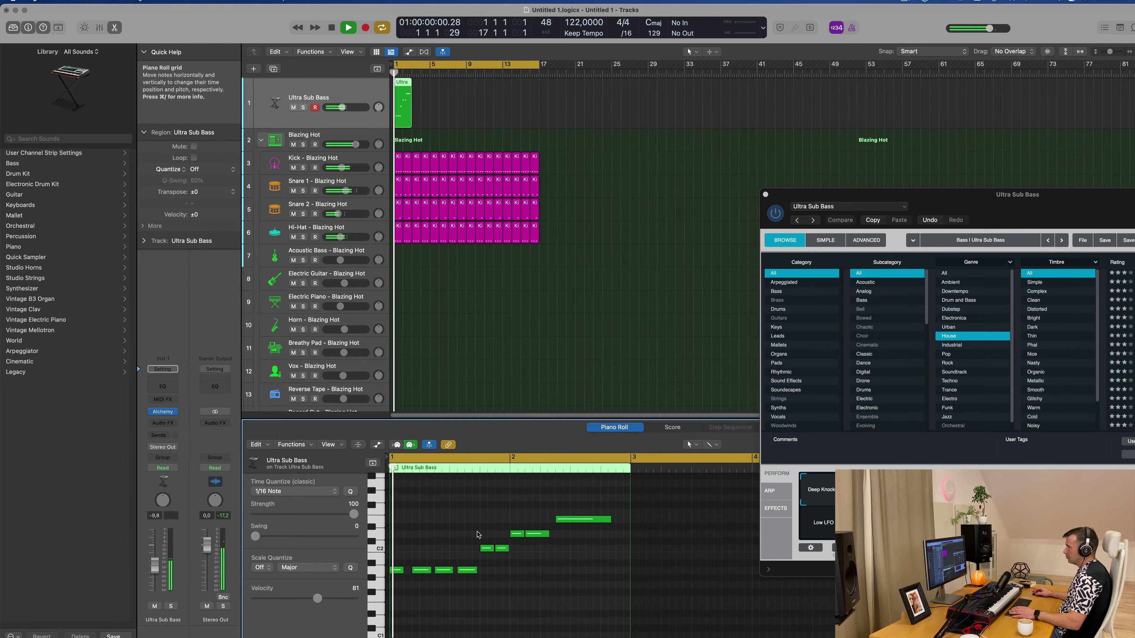
- Show the Note Velocity lane of the bass region below the Piano Roll notes
{"action": "left_click", "coordinate": [376, 447]}
{"action": "left_click", "coordinate": [376, 446]}
{"action": "left_click_drag", "start_coordinate": [527, 590], "coordinate": [480, 574]}
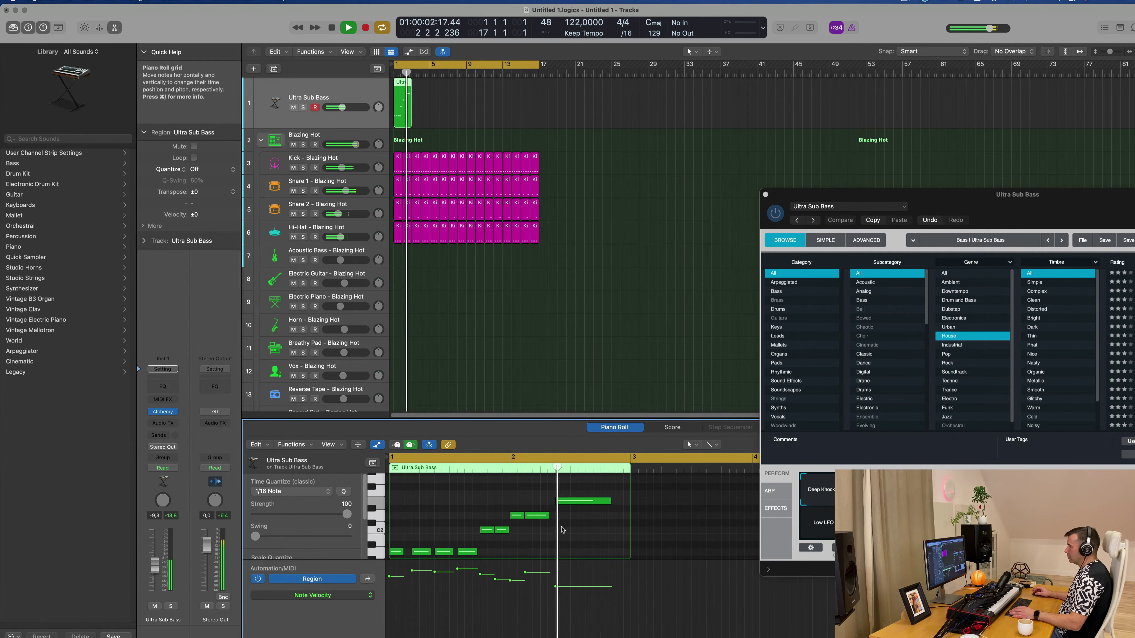
- Shorten the long E2 note in bar 2 and move the second D2 note slightly later
{"action": "key", "text": "space"}
{"action": "left_click", "coordinate": [579, 502]}
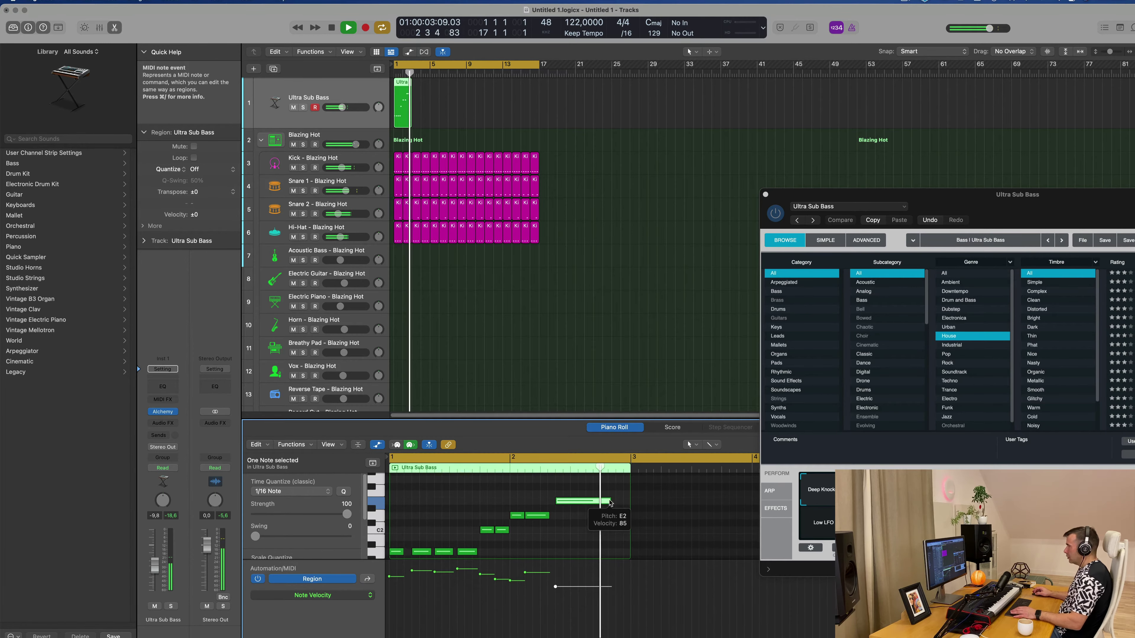
{"action": "left_click_drag", "start_coordinate": [610, 503], "coordinate": [573, 502]}
{"action": "left_click_drag", "start_coordinate": [535, 516], "coordinate": [542, 517]}
- Duplicate the shortened E2 note so that a second E2 follows it in bar 2
{"action": "key", "text": "Return"}
{"action": "key", "text": "super+r"}
{"action": "key", "text": "super+Left"}
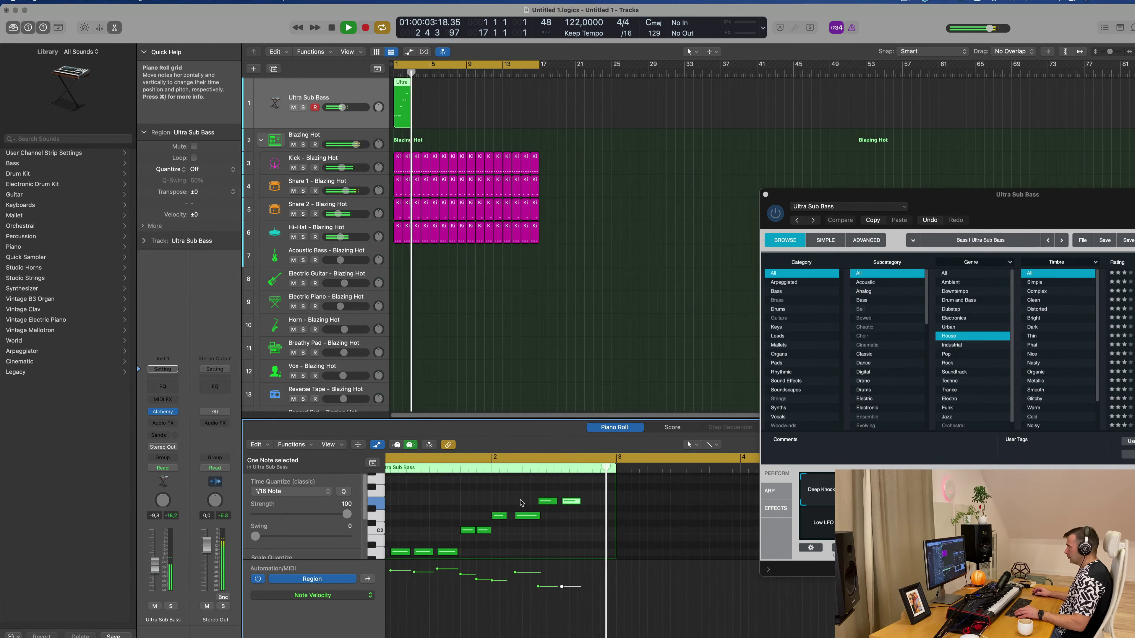
{"action": "key", "text": "Return"}
{"action": "key", "text": "super+Right"}
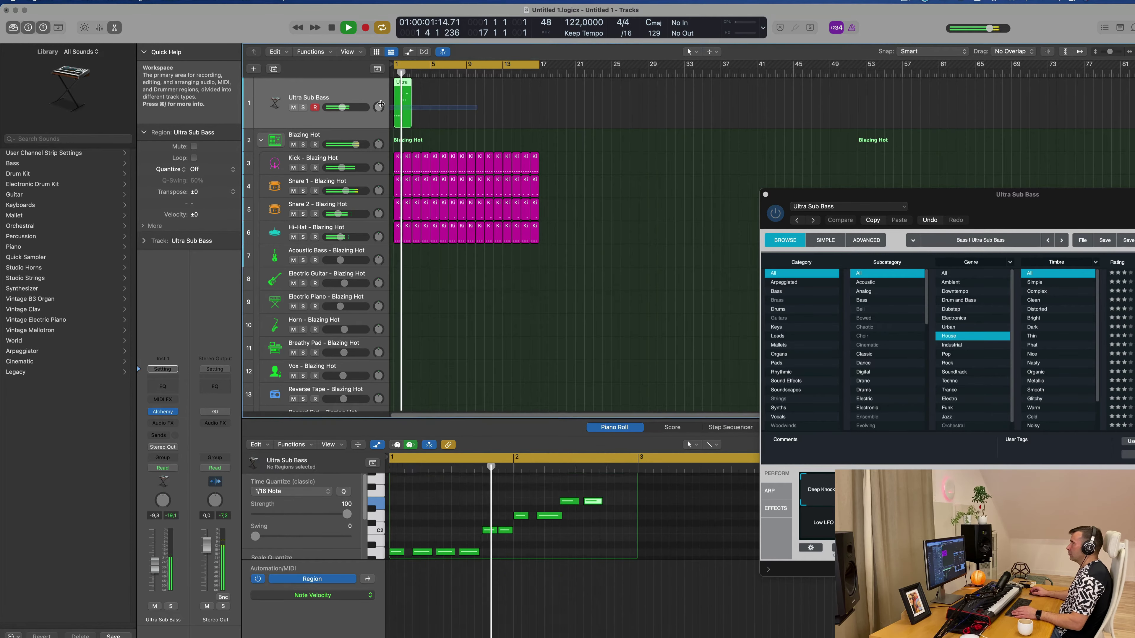
- Repeat the two-bar Ultra Sub Bass region seven times to fill the cycle up to bar 17
{"action": "key", "text": "Return"}
{"action": "key", "text": "super+r"}
{"action": "key", "text": "super+r"}
{"action": "key", "text": "super+r"}
{"action": "key", "text": "super+r"}
{"action": "key", "text": "super+r"}
{"action": "key", "text": "super+r"}
{"action": "key", "text": "super+r"}
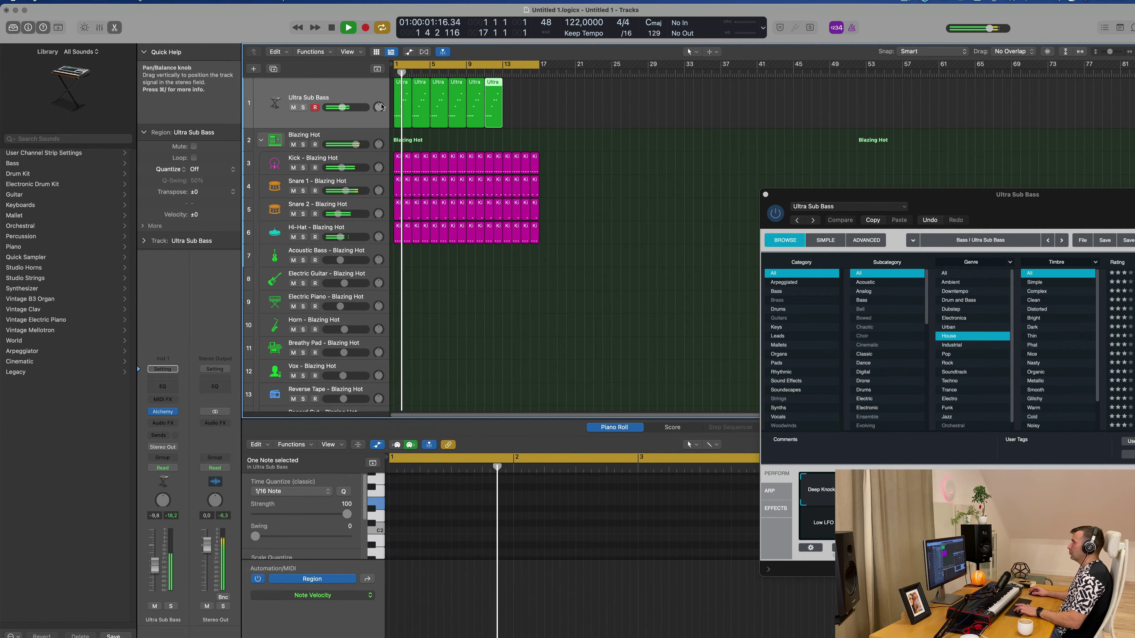
- Select the first Ultra Sub Bass region and add two short C2 notes at the end of bar 2
{"action": "left_click_drag", "start_coordinate": [554, 108], "coordinate": [436, 114]}
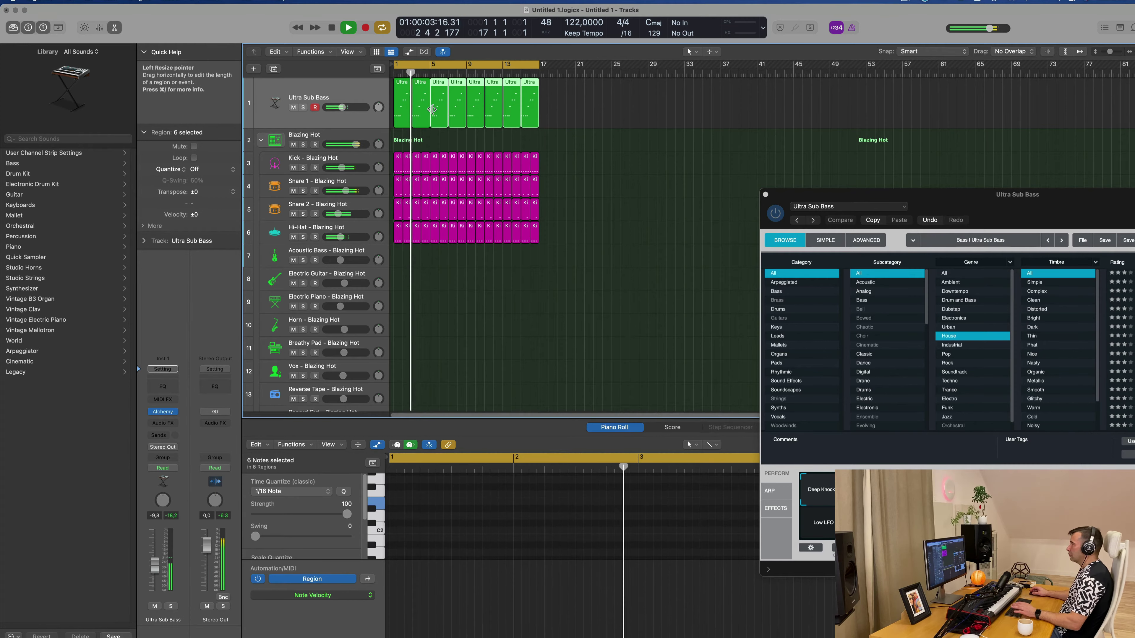
{"action": "left_click", "coordinate": [403, 93]}
{"action": "key", "text": "Return"}
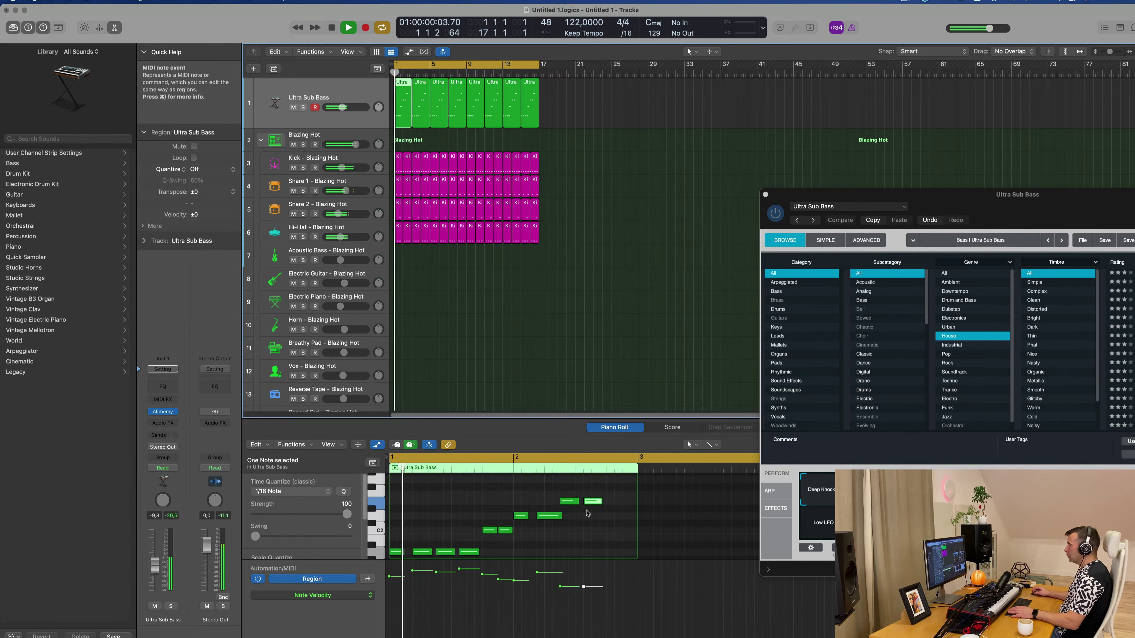
{"action": "left_click_drag", "start_coordinate": [590, 493], "coordinate": [627, 527]}
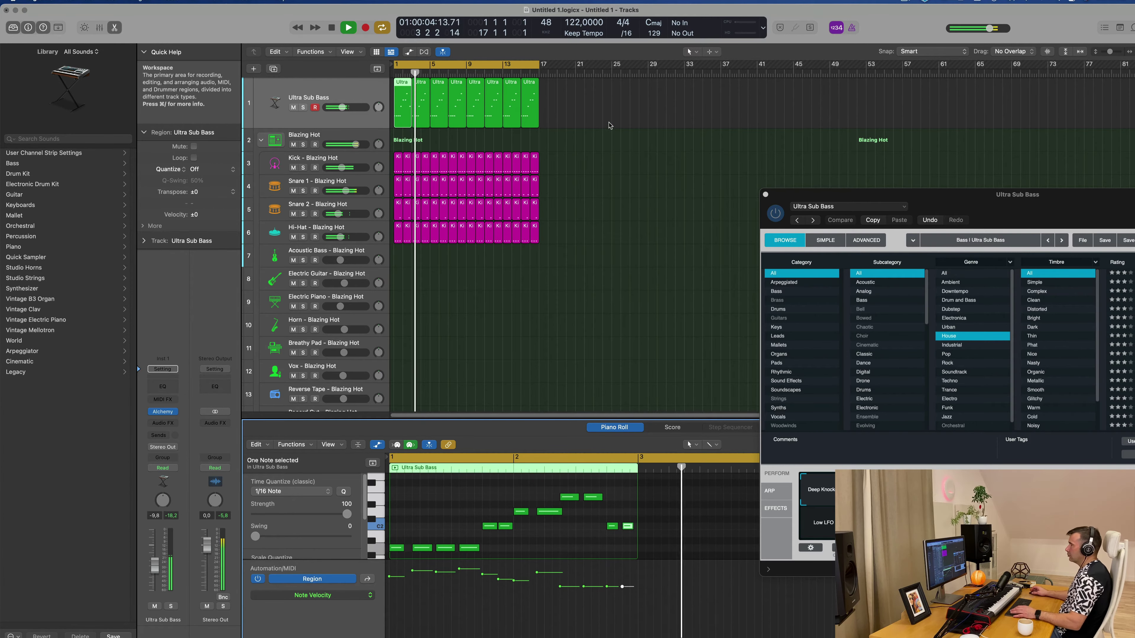
- Delete the seven repeated Ultra Sub Bass regions, keeping only the first one
{"action": "left_click_drag", "start_coordinate": [610, 125], "coordinate": [416, 127]}
{"action": "key", "text": "Delete"}
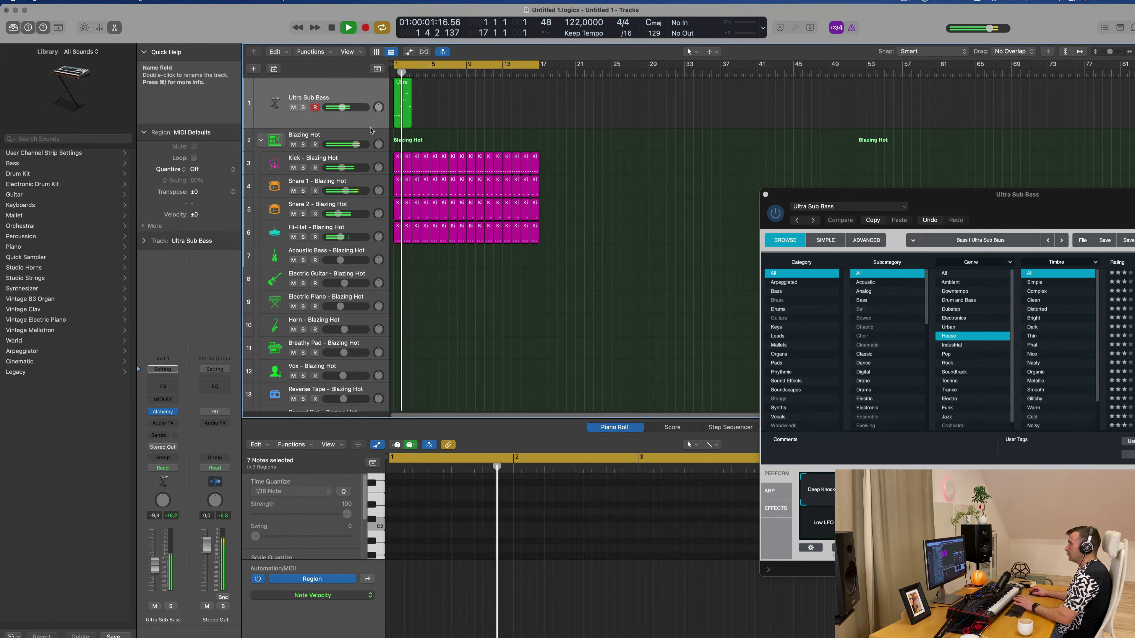
{"action": "key", "text": "space"}
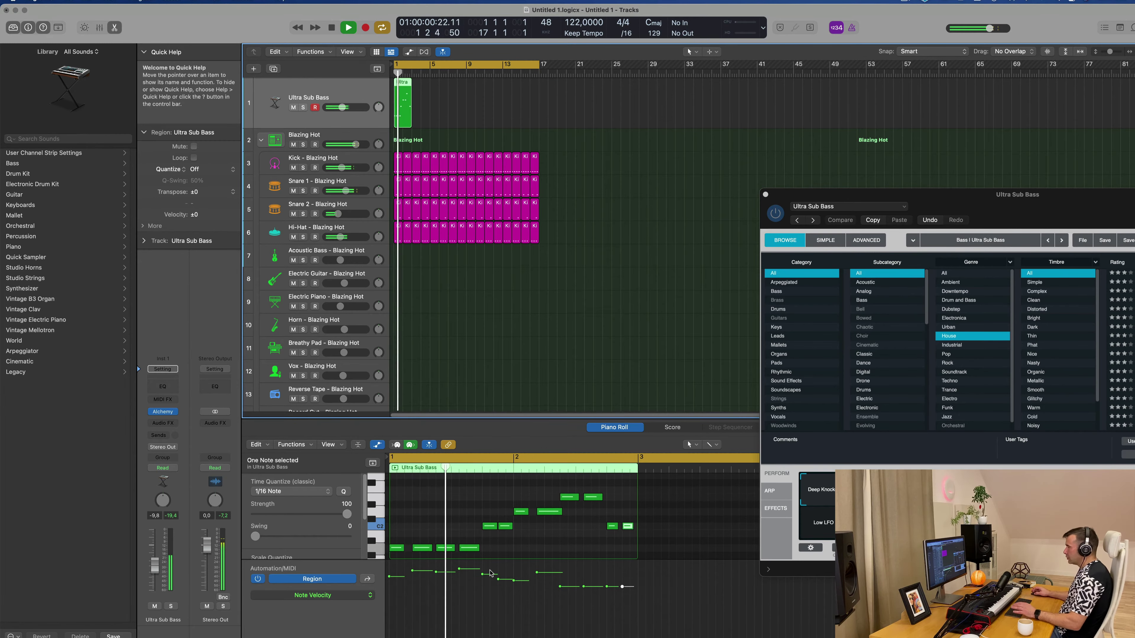
- Lower the velocity of the fourth A1 note and raise the Ultra Sub Bass track volume to -6.4 dB
{"action": "left_click_drag", "start_coordinate": [495, 565], "coordinate": [430, 530]}
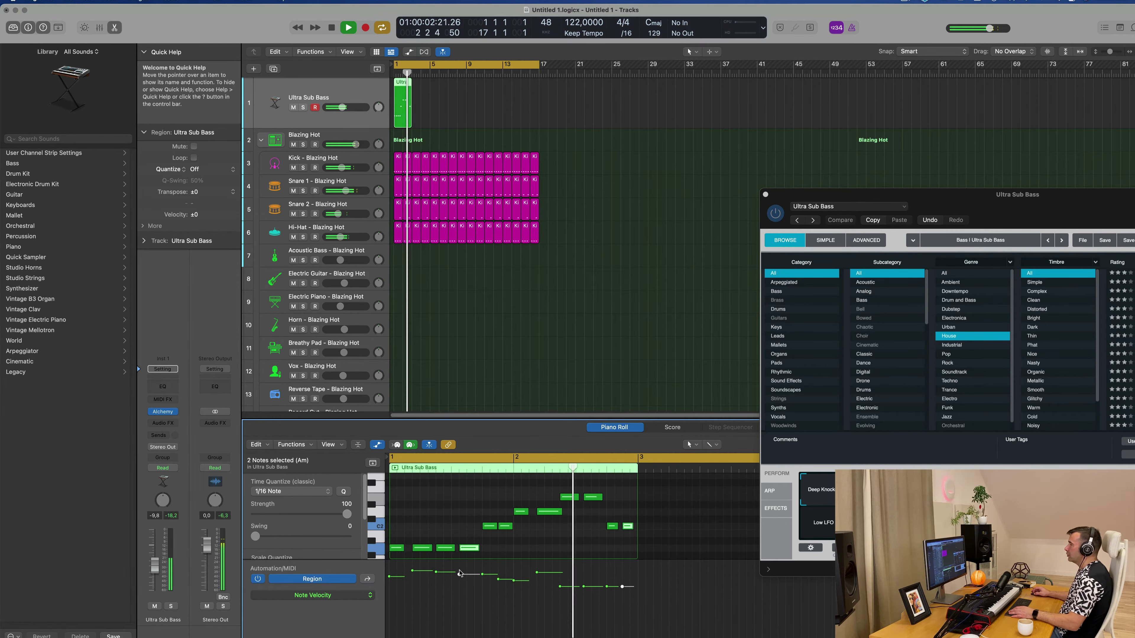
{"action": "key", "text": "space"}
{"action": "key", "text": "space"}
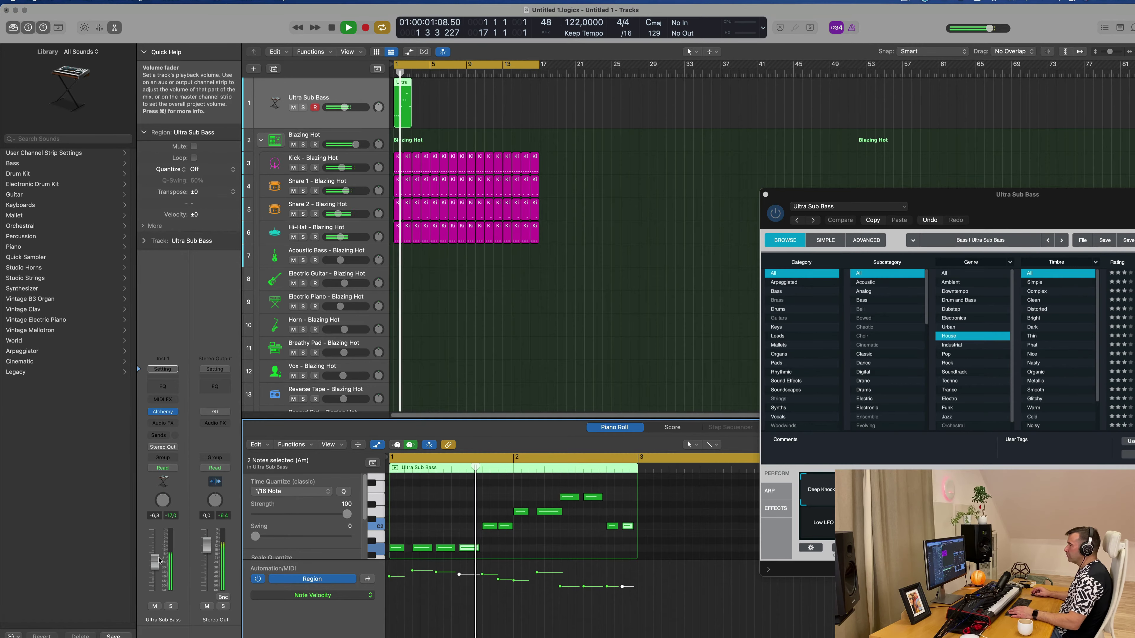
{"action": "key", "text": "space"}
{"action": "key", "text": "space"}
- Shorten the second, third and fourth A1 notes in bar 1
{"action": "scroll", "coordinate": [508, 550], "scroll_direction": "down", "scroll_amount": 3}
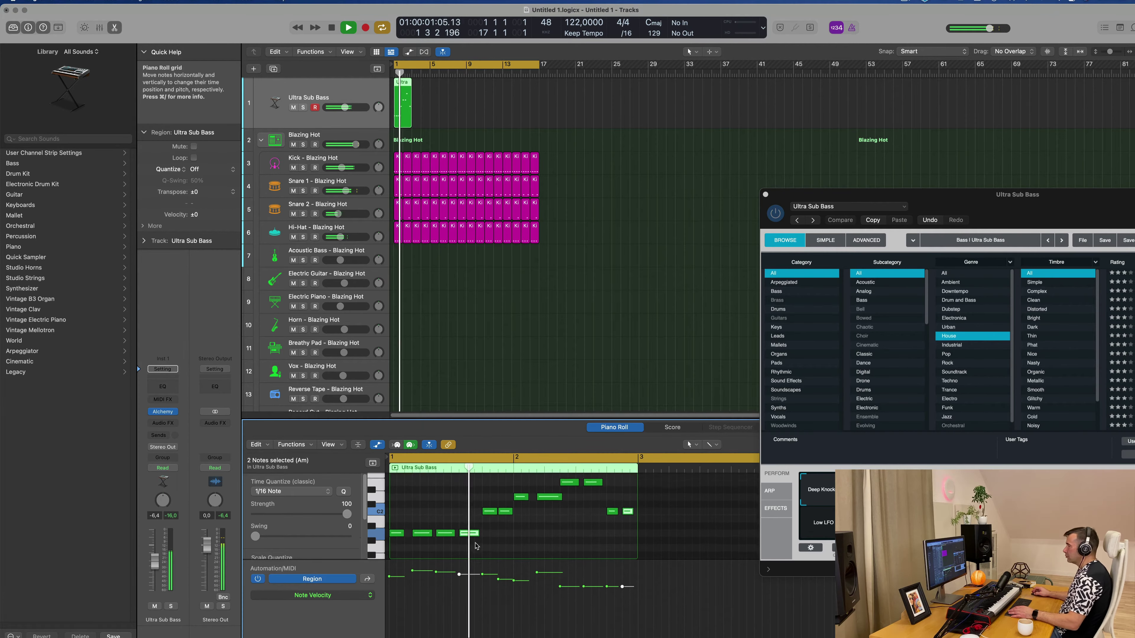
{"action": "left_click_drag", "start_coordinate": [429, 517], "coordinate": [474, 518]}
{"action": "scroll", "coordinate": [502, 521], "scroll_direction": "up", "scroll_amount": 1}
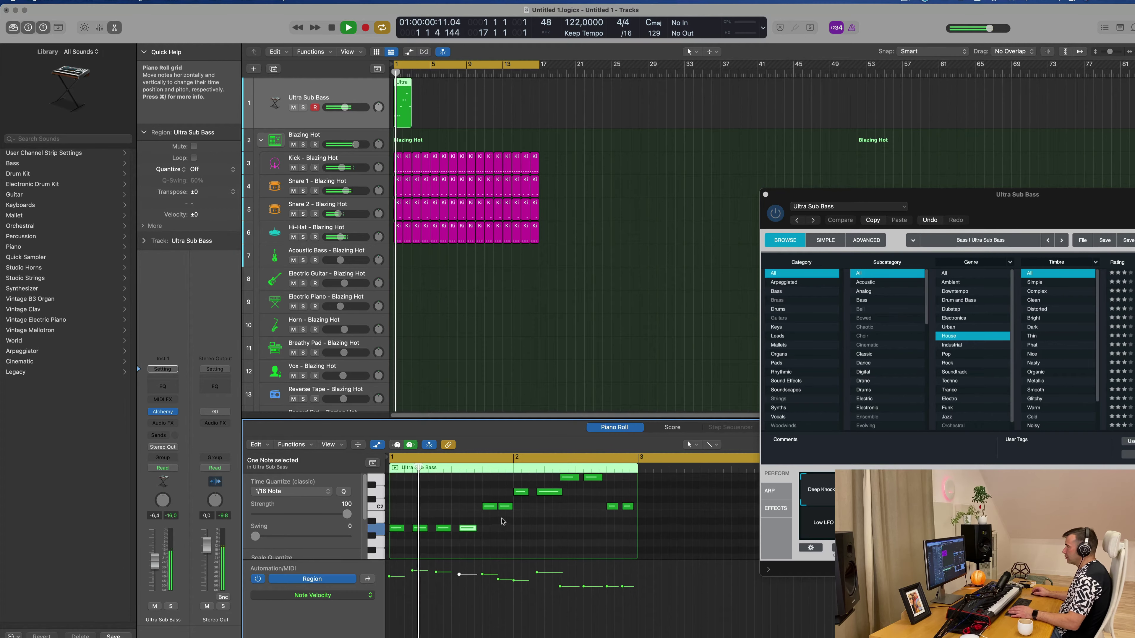
- Shorten the second D2 note in bar 2 slightly
{"action": "scroll", "coordinate": [563, 497], "scroll_direction": "up", "scroll_amount": 3}
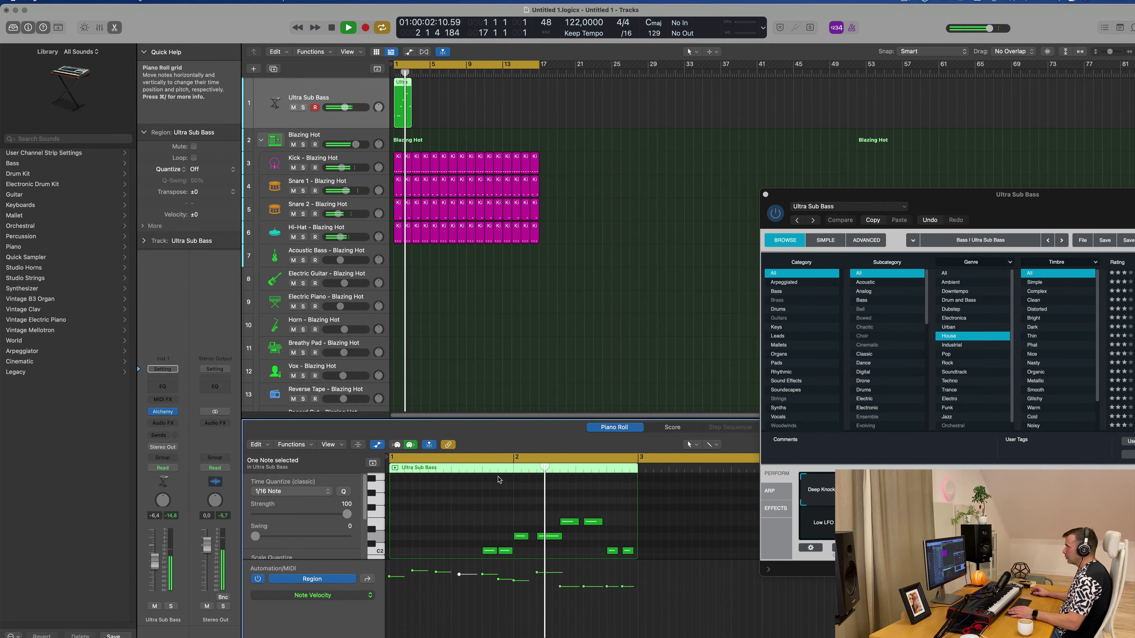
{"action": "key", "text": "space"}
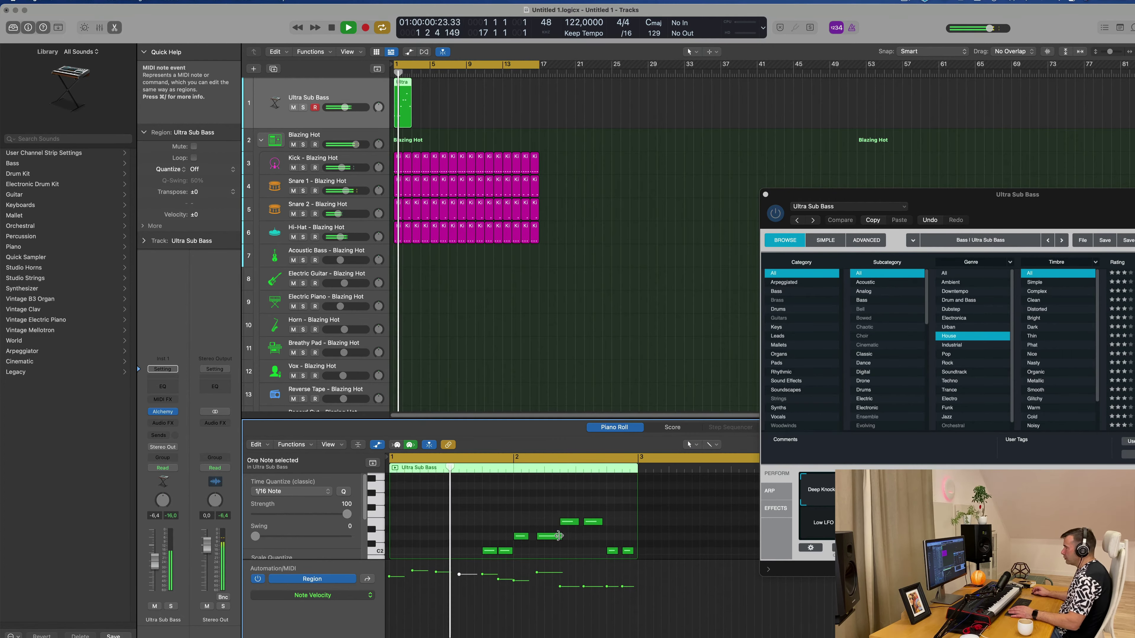
{"action": "left_click_drag", "start_coordinate": [559, 534], "coordinate": [538, 538]}
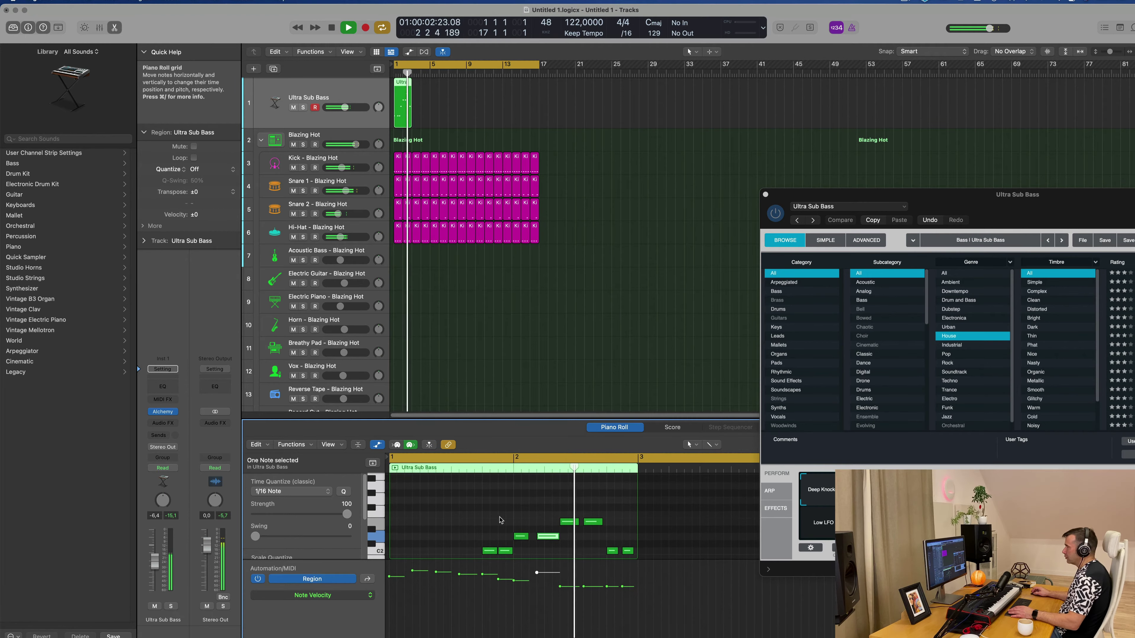
{"action": "scroll", "coordinate": [554, 519], "scroll_direction": "down", "scroll_amount": 2}
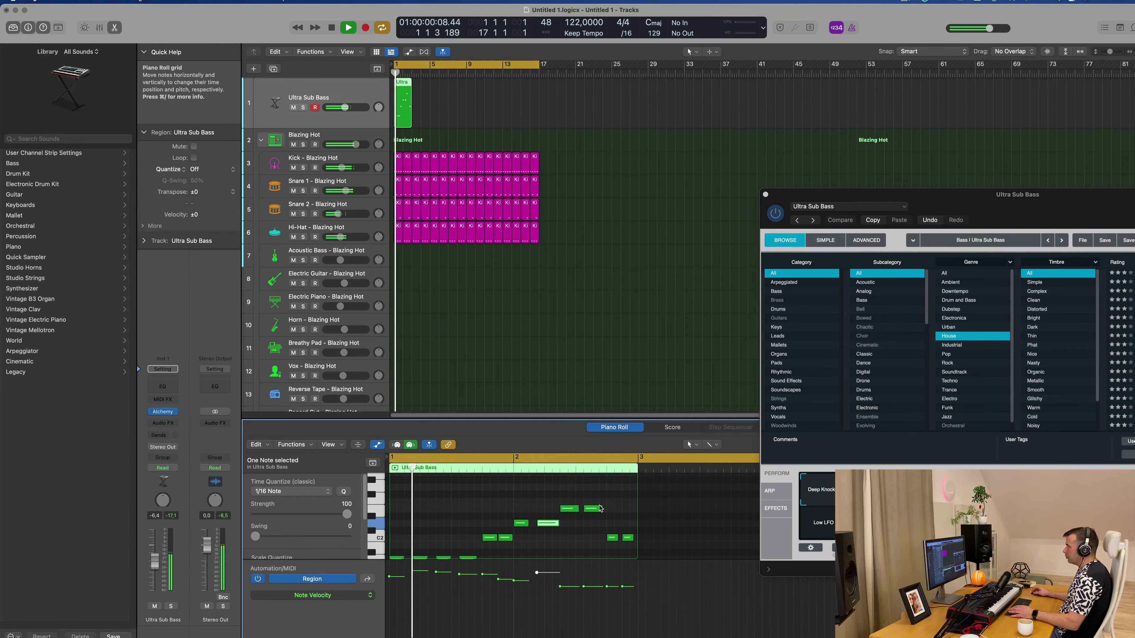
- Shorten the first C2 note in bar 1 and both E2 notes in bar 2
{"action": "left_click", "coordinate": [492, 526]}
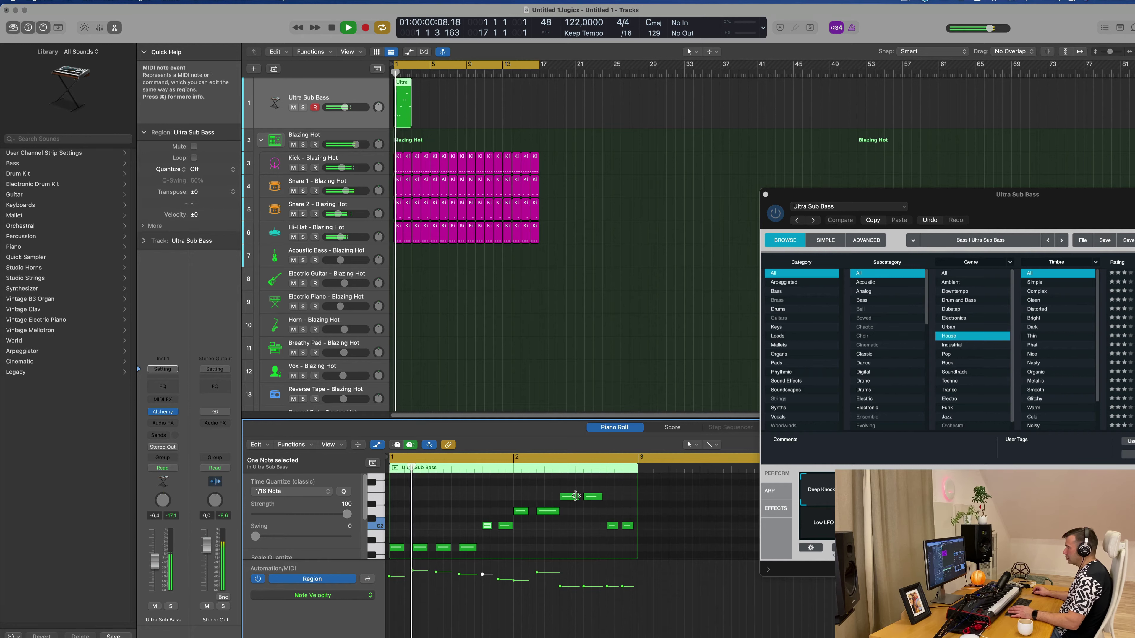
{"action": "left_click", "coordinate": [598, 497]}
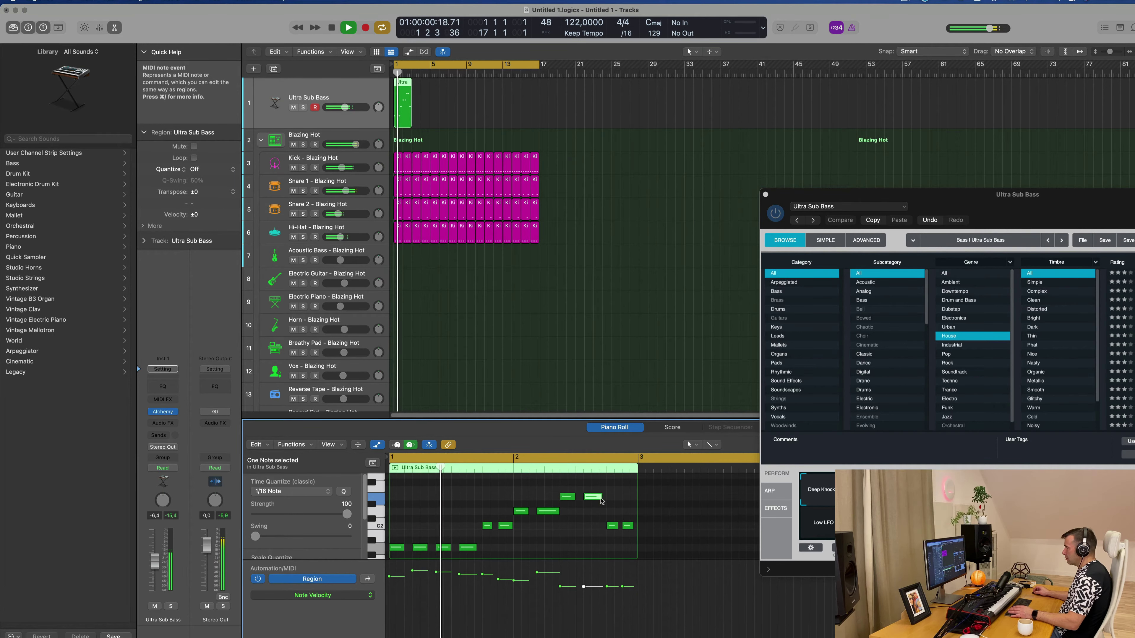
{"action": "left_click_drag", "start_coordinate": [600, 501], "coordinate": [593, 522]}
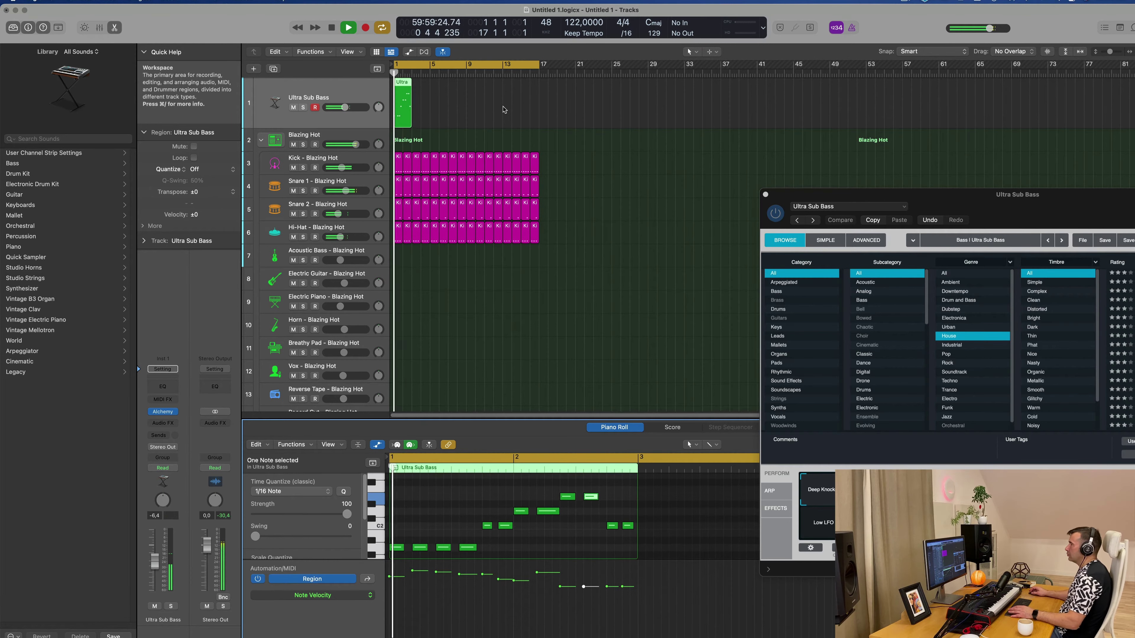
- Repeat the edited two-bar Ultra Sub Bass region seven times so the bass line runs up to bar 17
{"action": "key", "text": "super+r"}
{"action": "key", "text": "super+r"}
{"action": "key", "text": "super+r"}
{"action": "key", "text": "super+r"}
{"action": "key", "text": "super+r"}
{"action": "key", "text": "super+r"}
{"action": "key", "text": "super+r"}
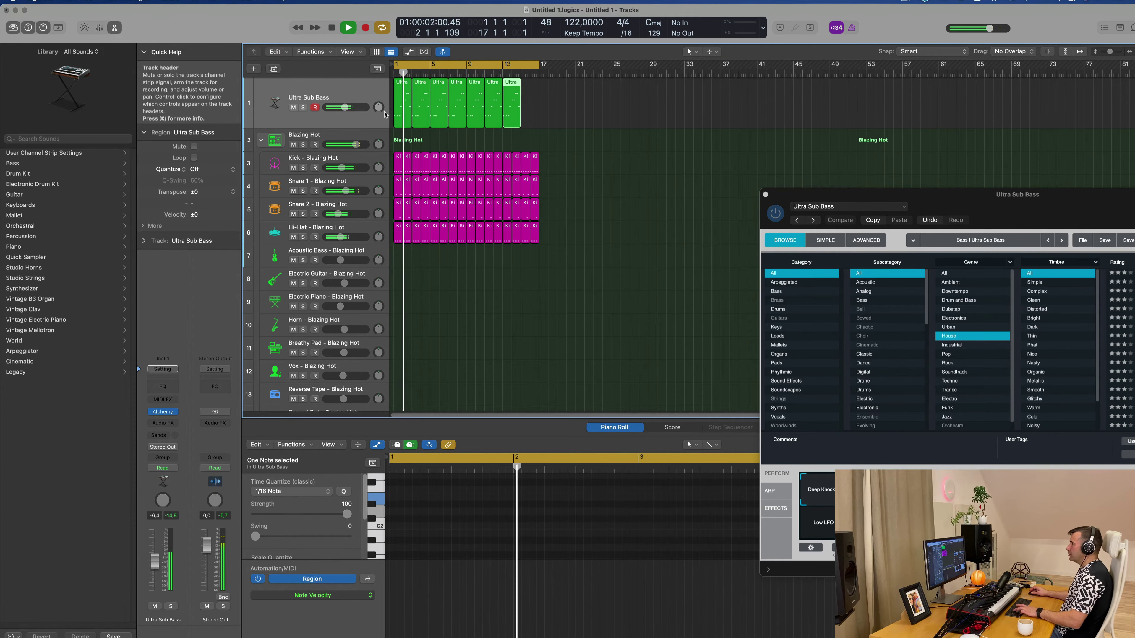
- Select all Ultra Sub Bass regions, lower the track volume to -9.6 dB and move the Alchemy window clear of the tracks
{"action": "left_click_drag", "start_coordinate": [1003, 203], "coordinate": [640, 130]}
{"action": "key", "text": "super+a"}
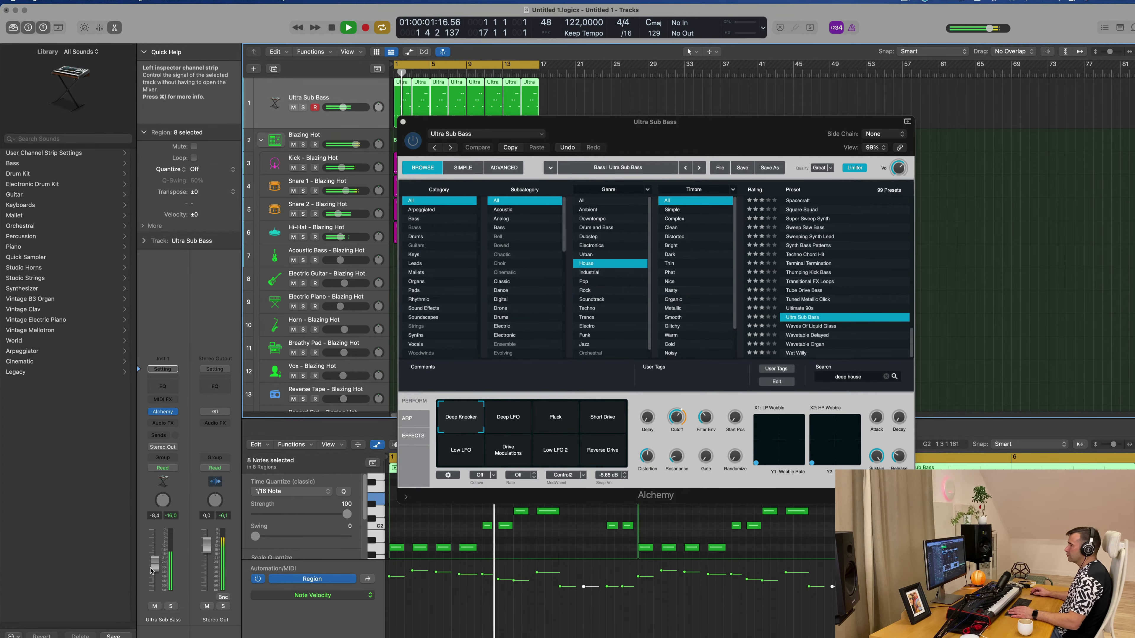
{"action": "left_click_drag", "start_coordinate": [154, 561], "coordinate": [155, 566]}
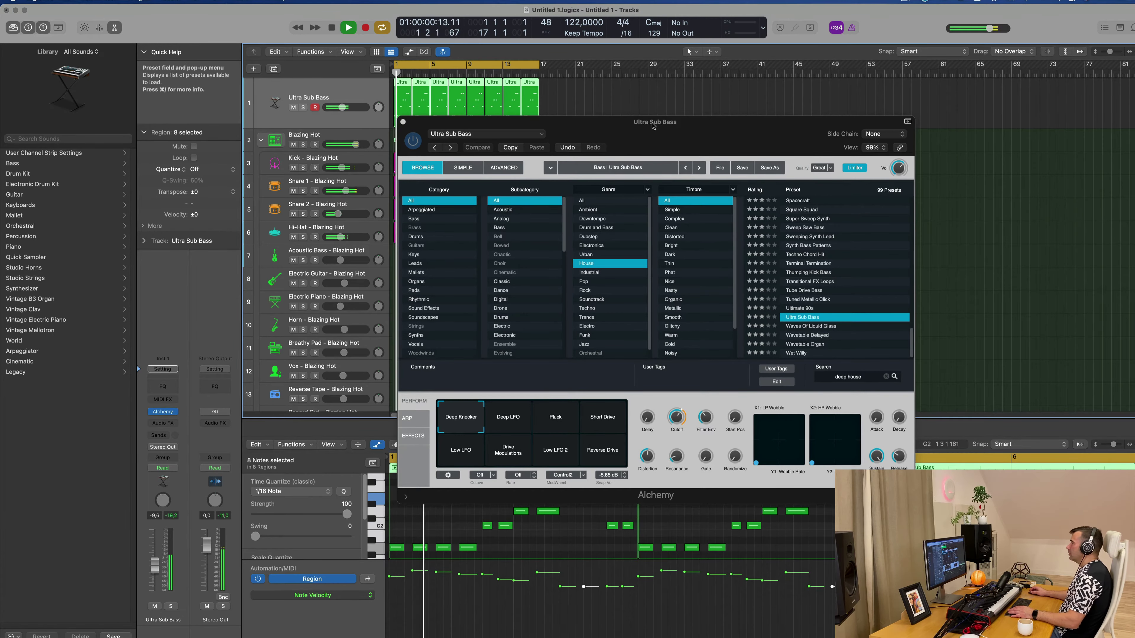
{"action": "left_click_drag", "start_coordinate": [653, 126], "coordinate": [945, 133]}
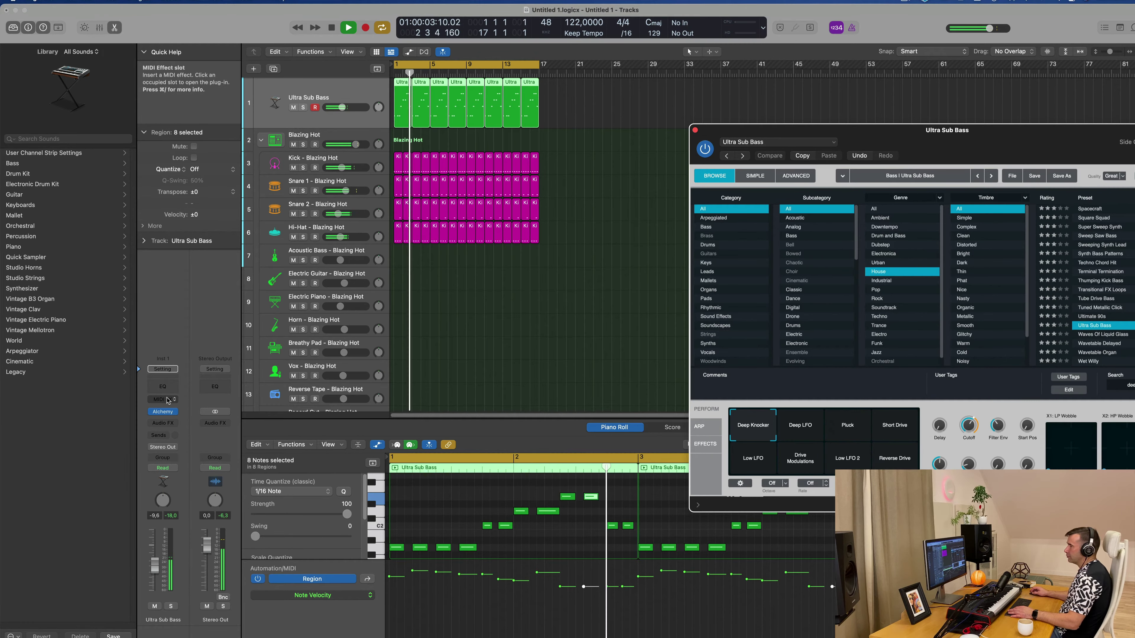
- Insert a stereo Compressor as an audio effect on the Ultra Sub Bass channel strip
{"action": "left_click", "coordinate": [163, 422]}
{"action": "mouse_move", "coordinate": [205, 488]}
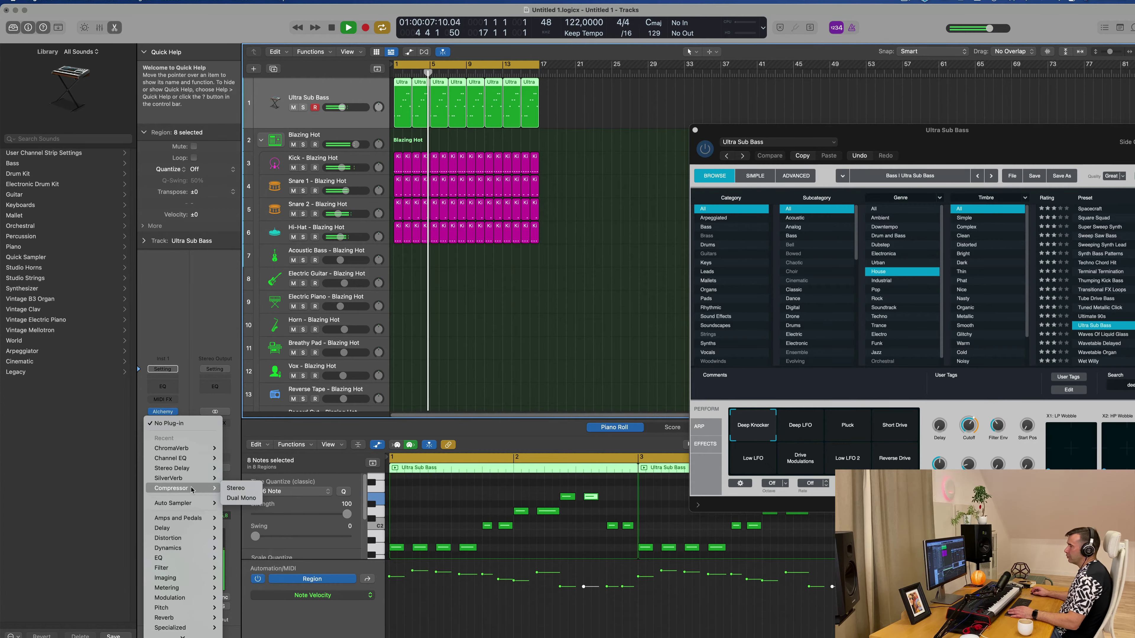
{"action": "left_click", "coordinate": [240, 488]}
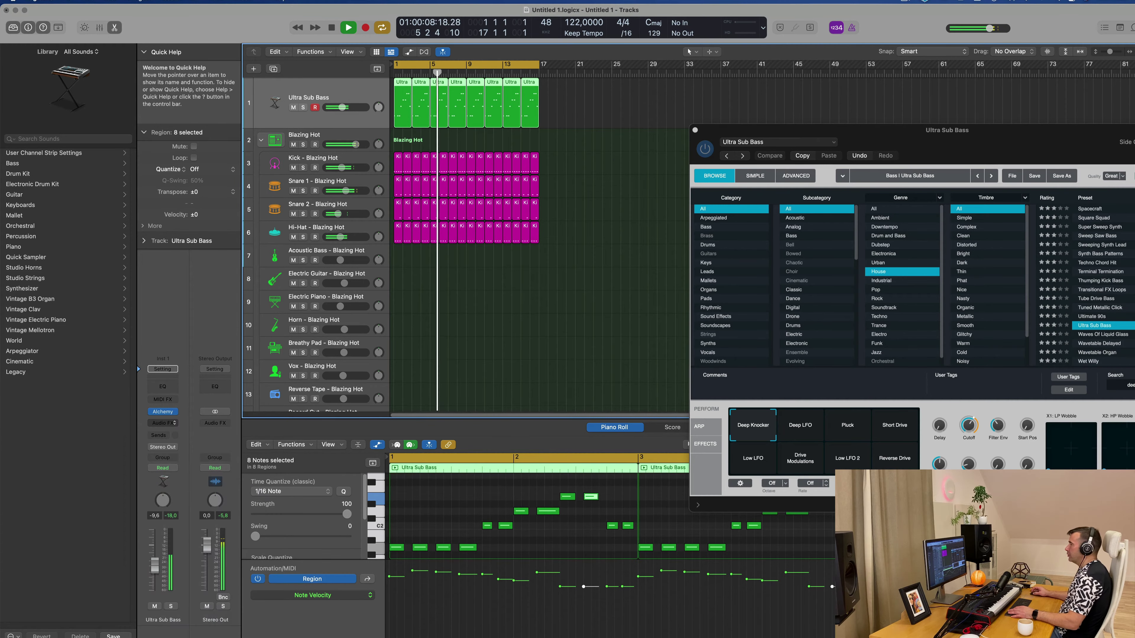
- Set the Compressor's side chain source to the Kick - Blazing Hot instrument (Inst 2)
{"action": "left_click", "coordinate": [793, 134]}
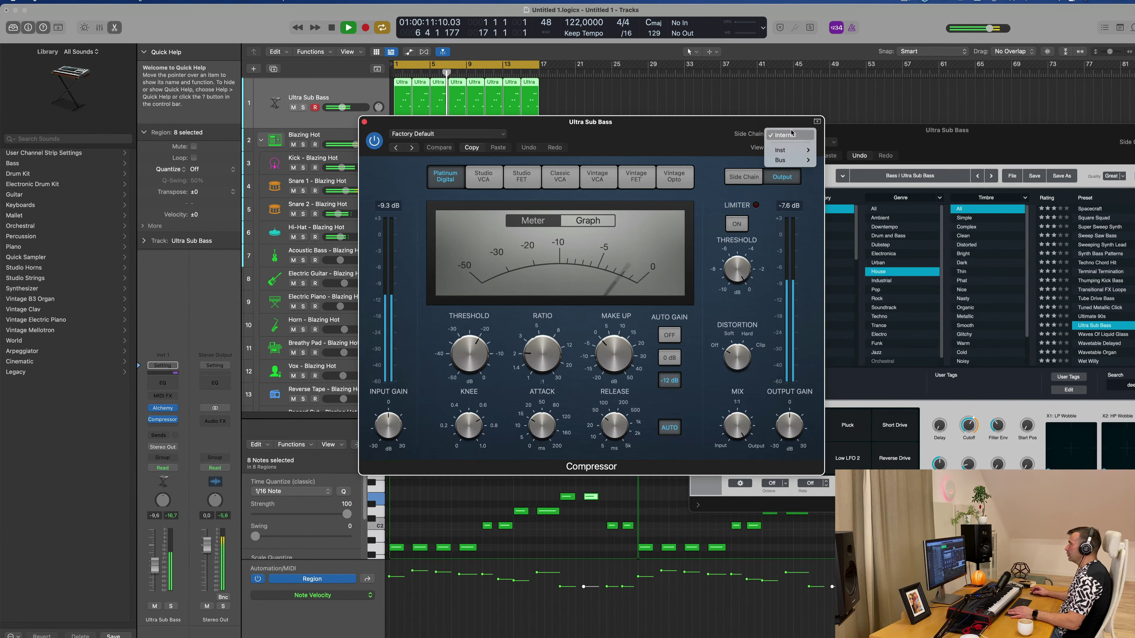
{"action": "mouse_move", "coordinate": [788, 150]}
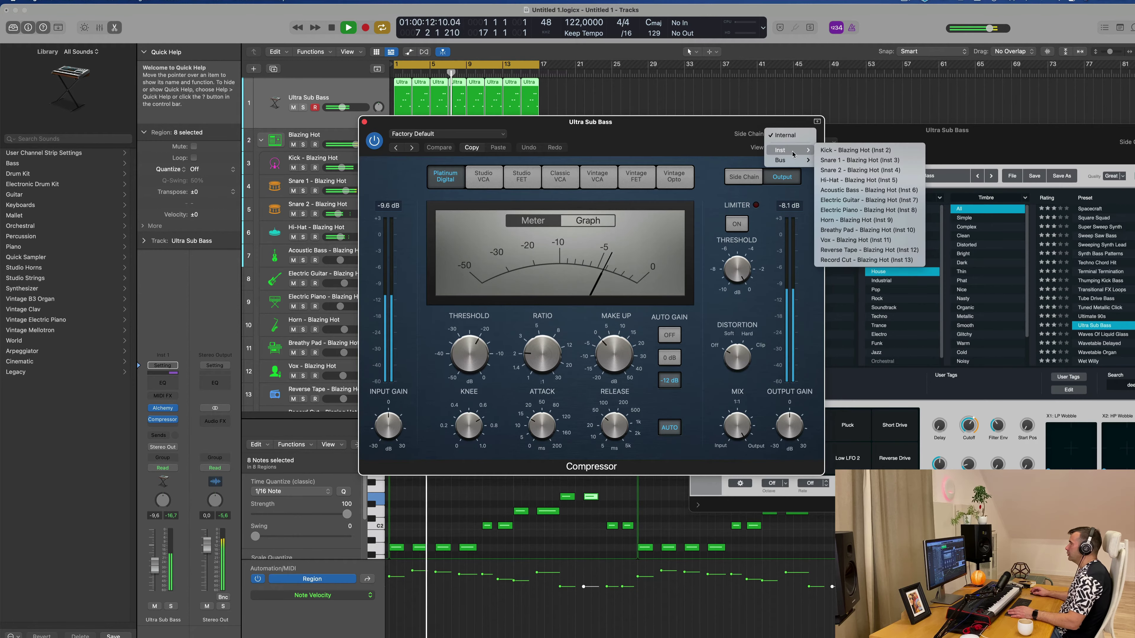
{"action": "left_click", "coordinate": [856, 153]}
- Turn off the Compressor's automatic release and set its ratio to 4.1:1
{"action": "left_click_drag", "start_coordinate": [590, 121], "coordinate": [717, 123]}
{"action": "left_click_drag", "start_coordinate": [753, 428], "coordinate": [781, 438]}
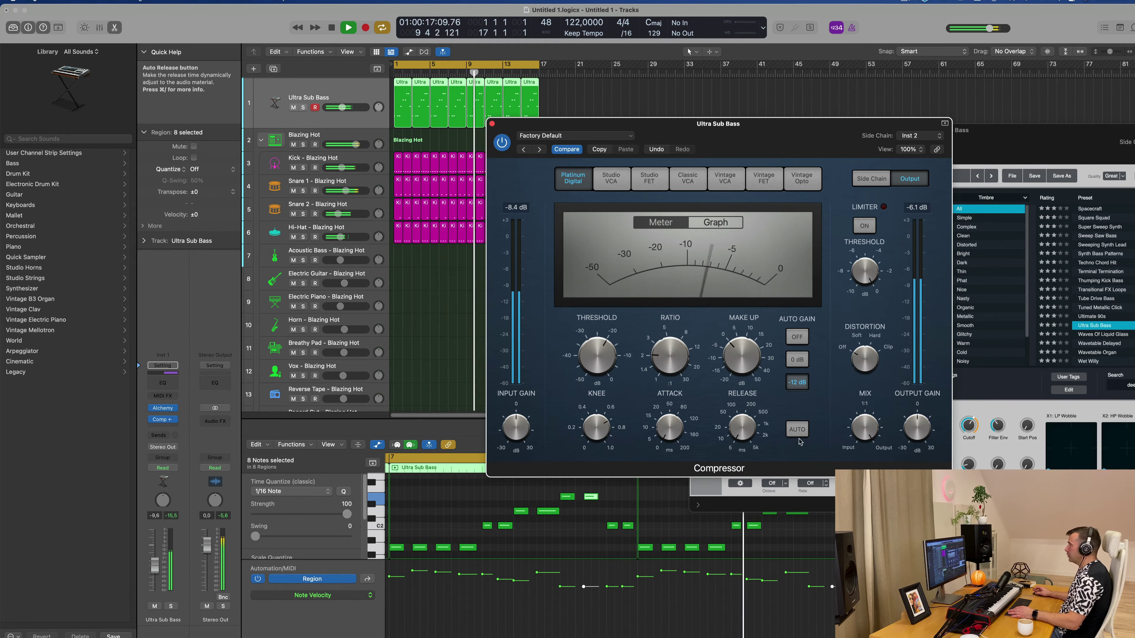
{"action": "left_click_drag", "start_coordinate": [672, 343], "coordinate": [673, 333]}
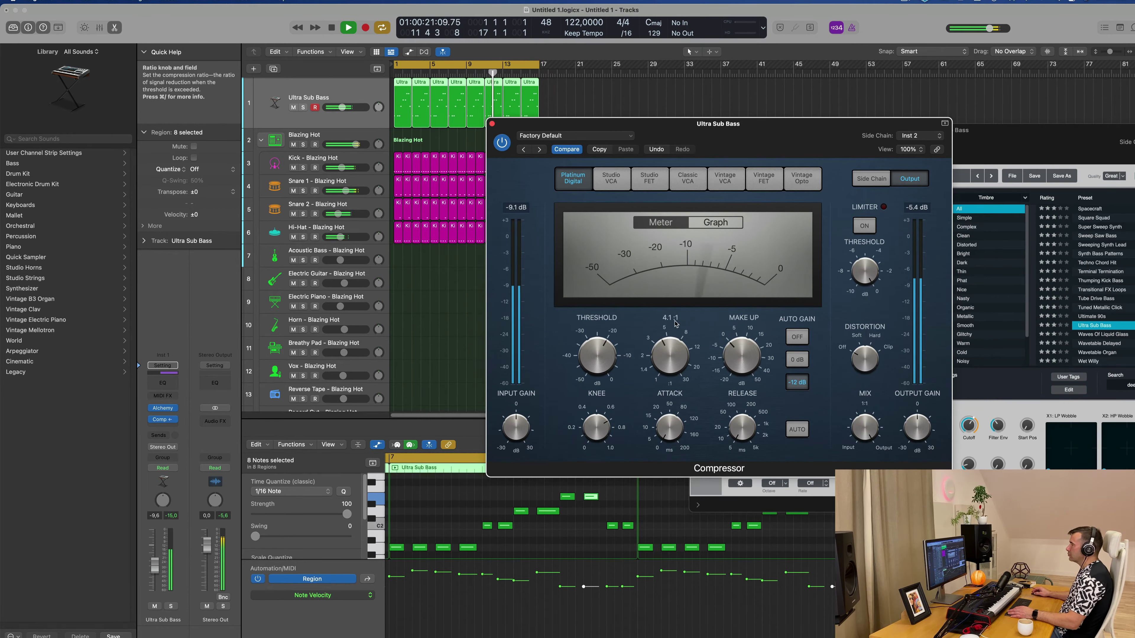
- Lower the Ultra Sub Bass track volume to -11.6 dB during playback from the start and close the Compressor window
{"action": "key", "text": "Return"}
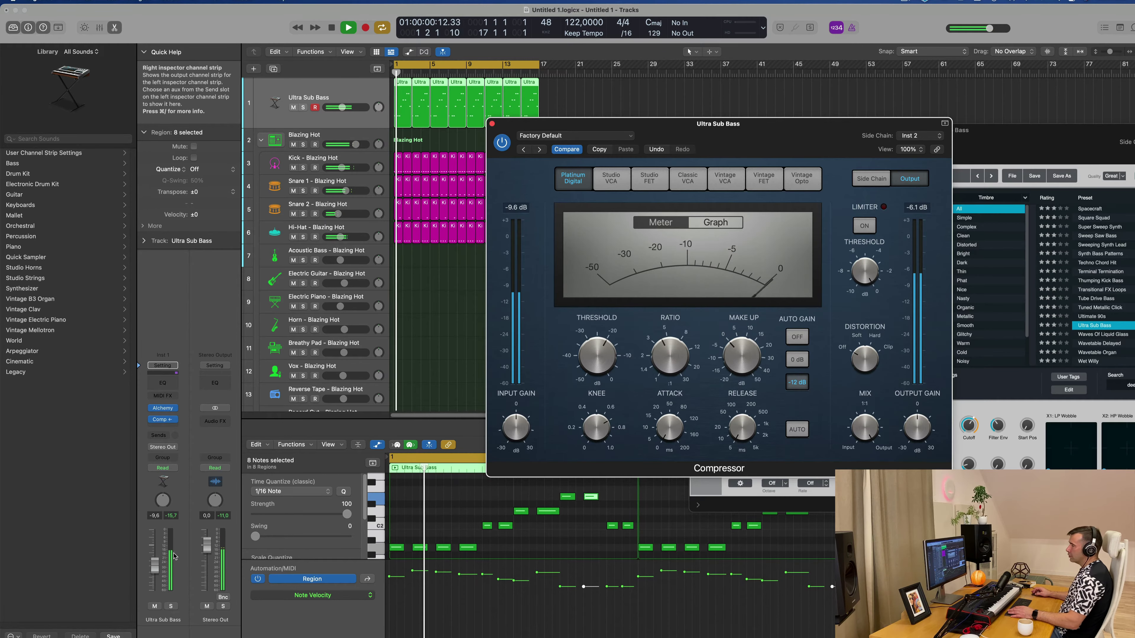
{"action": "left_click_drag", "start_coordinate": [155, 567], "coordinate": [154, 568]}
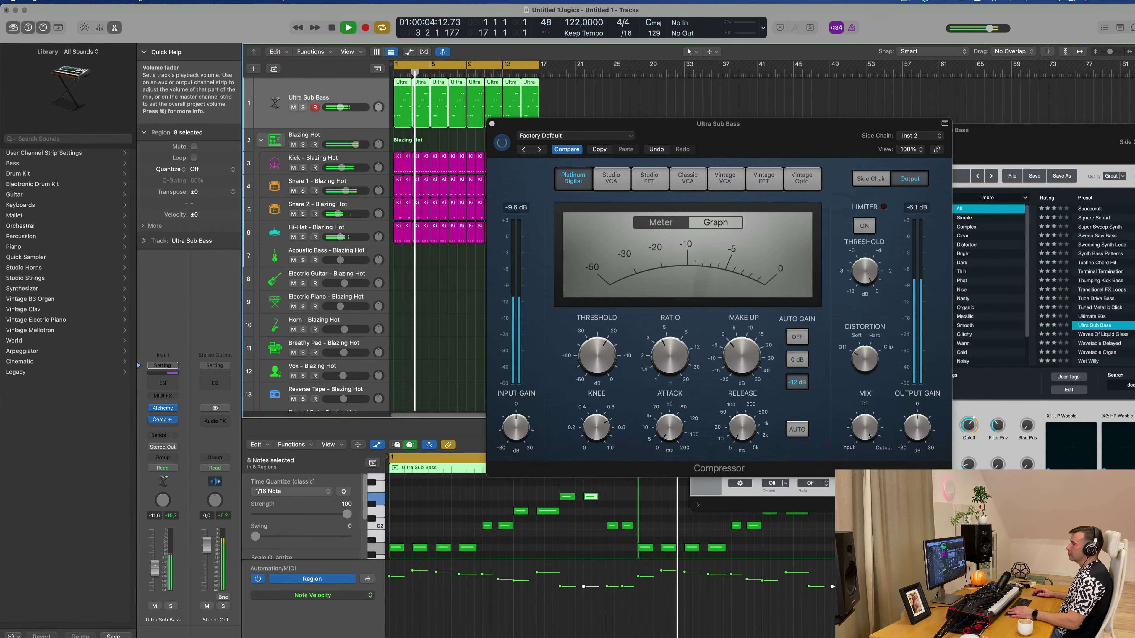
{"action": "left_click_drag", "start_coordinate": [715, 123], "coordinate": [839, 123]}
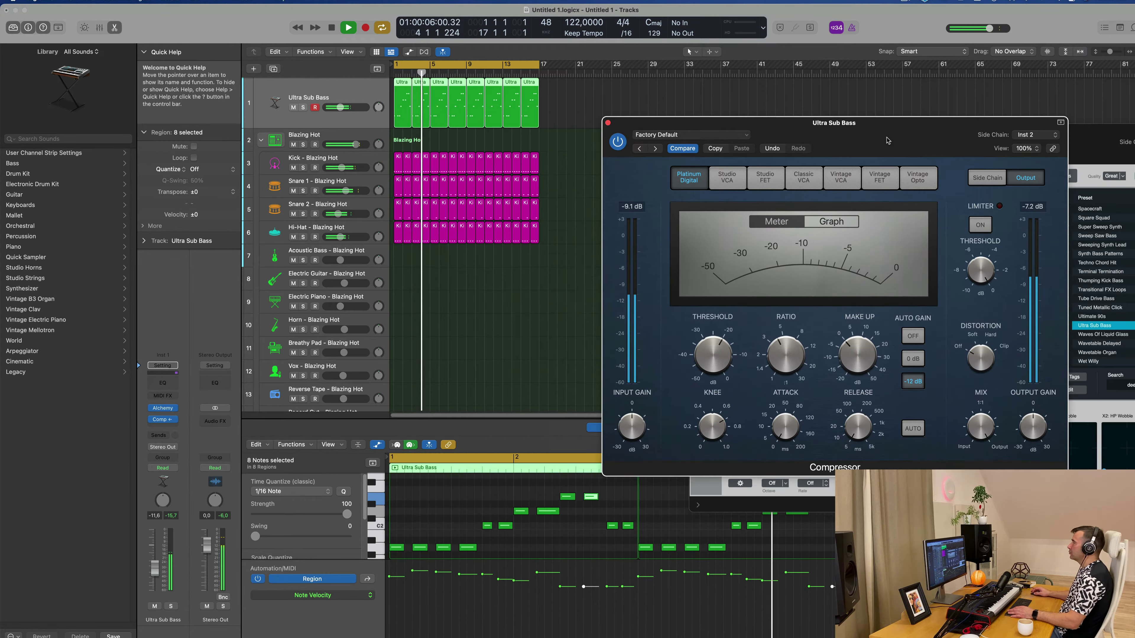
{"action": "left_click", "coordinate": [616, 123]}
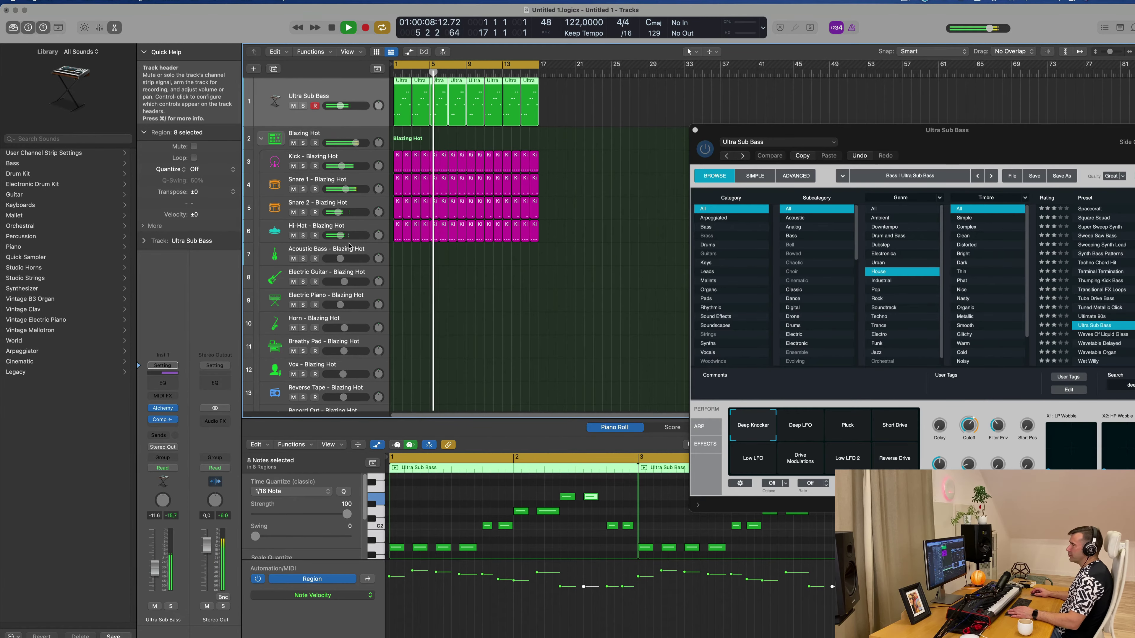
- Copy the first Ultra Sub Bass region onto the Acoustic Bass track at bar 1 and play it back from the start
{"action": "left_click", "coordinate": [340, 249]}
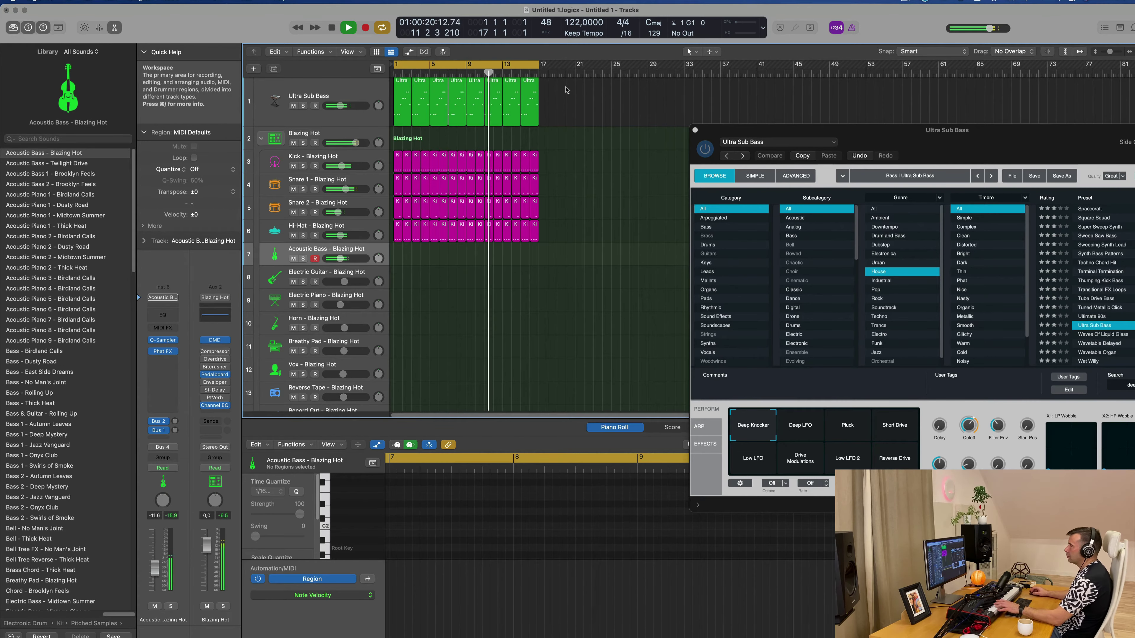
{"action": "left_click", "coordinate": [405, 101]}
{"action": "left_click_drag", "start_coordinate": [406, 101], "coordinate": [404, 262]}
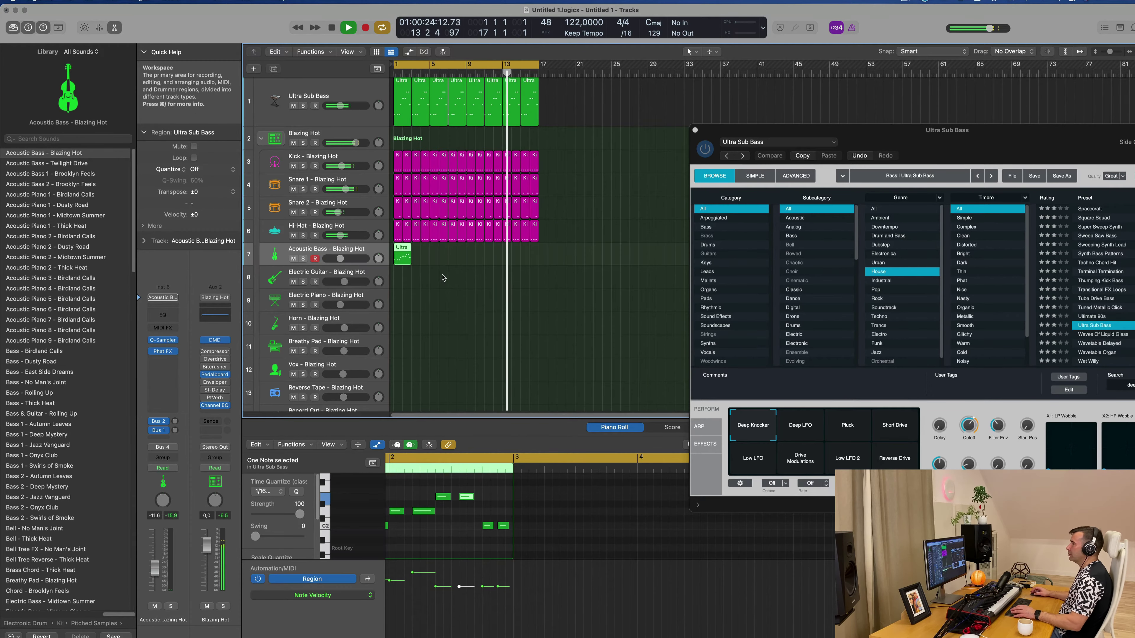
{"action": "key", "text": "space"}
{"action": "key", "text": "Return"}
{"action": "key", "text": "space"}
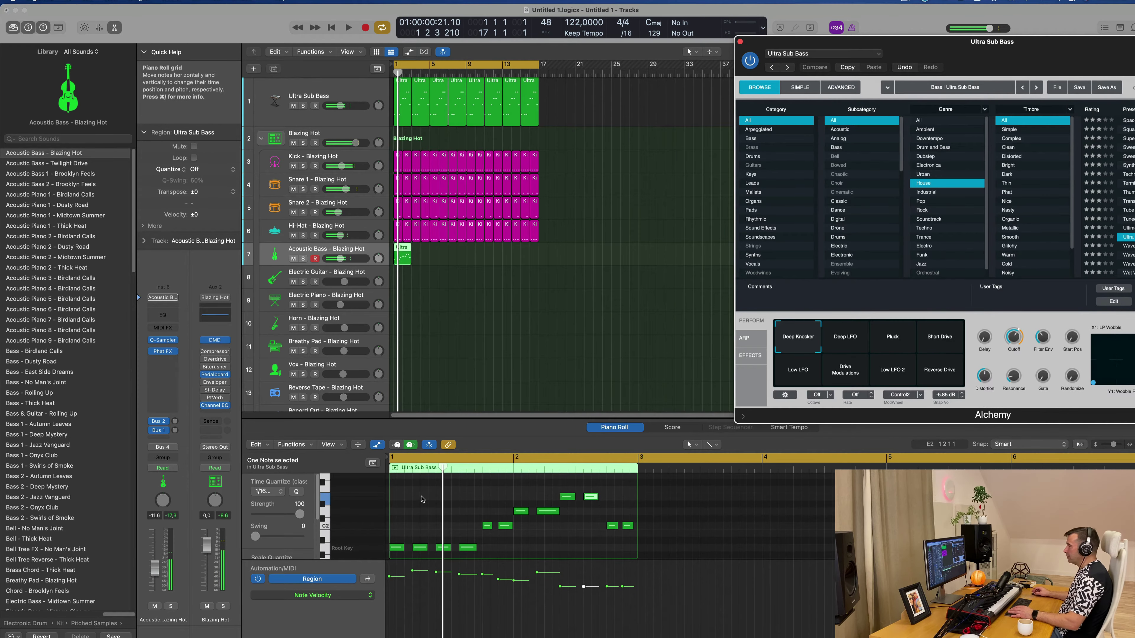
{"action": "left_click", "coordinate": [422, 499]}
{"action": "scroll", "coordinate": [429, 499], "scroll_direction": "down", "scroll_amount": 2}
{"action": "key", "text": "space"}
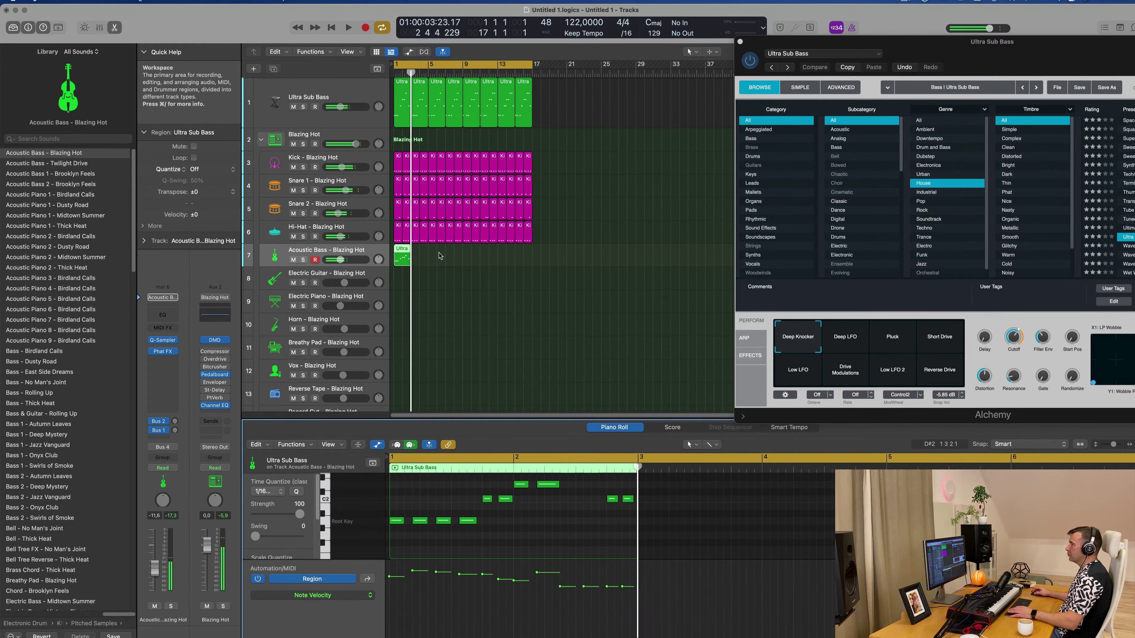
{"action": "key", "text": "space"}
{"action": "key", "text": "Return"}
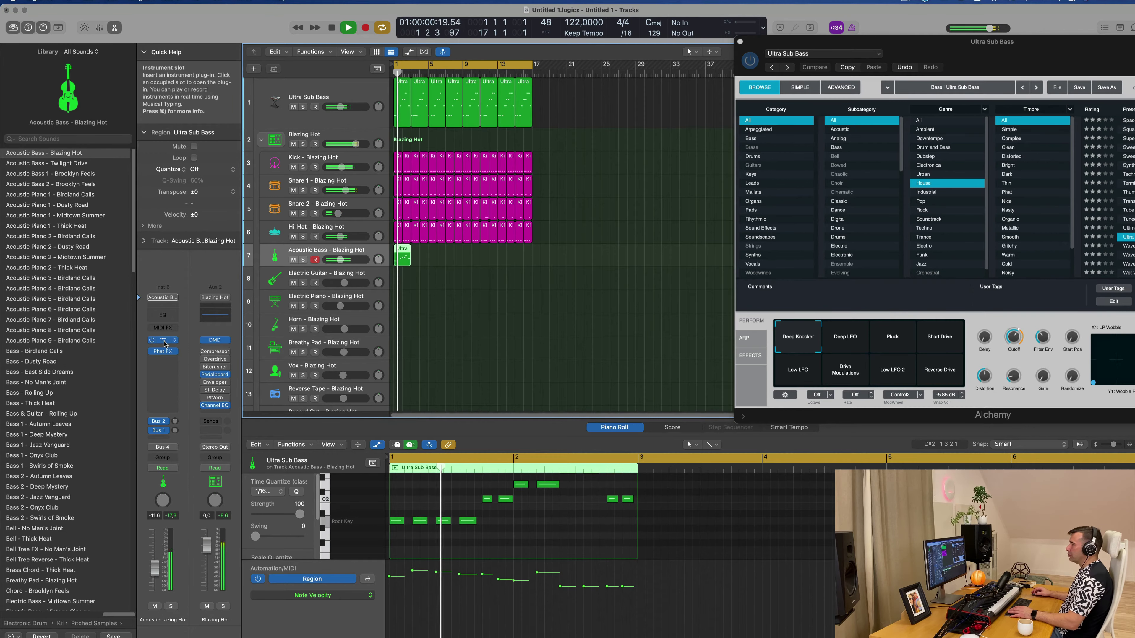
- Enable the LP 12dB Lush filter in the Acoustic Bass Quick Sampler, try its cutoff during playback and close the sampler
{"action": "left_click", "coordinate": [164, 341]}
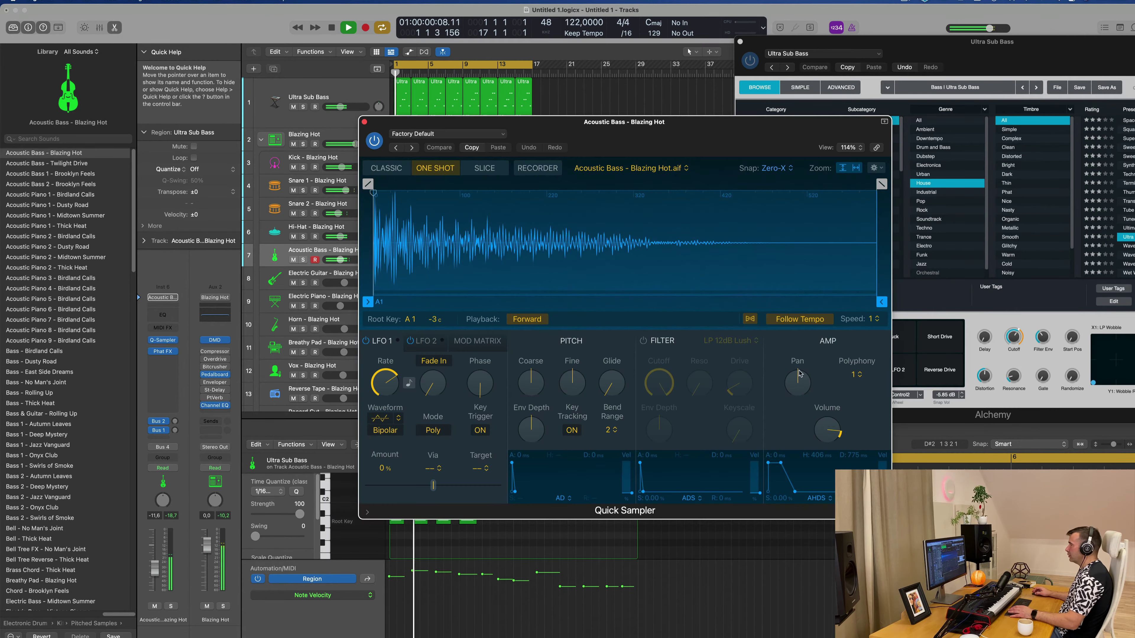
{"action": "left_click", "coordinate": [643, 341]}
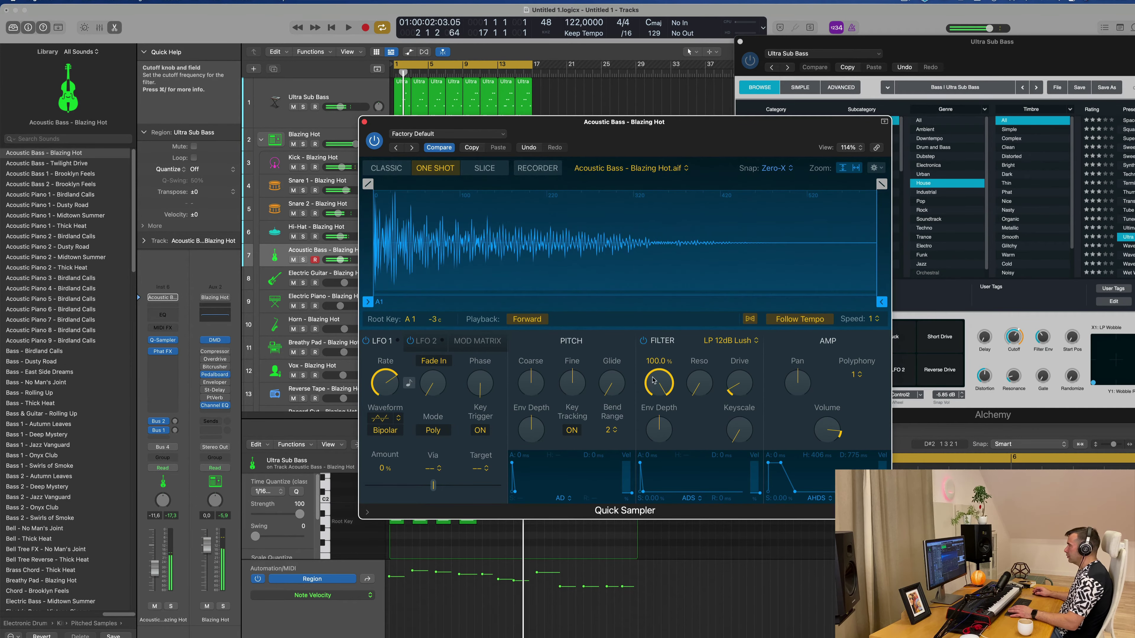
{"action": "key", "text": "Return"}
{"action": "key", "text": "space"}
{"action": "left_click_drag", "start_coordinate": [652, 381], "coordinate": [657, 409]}
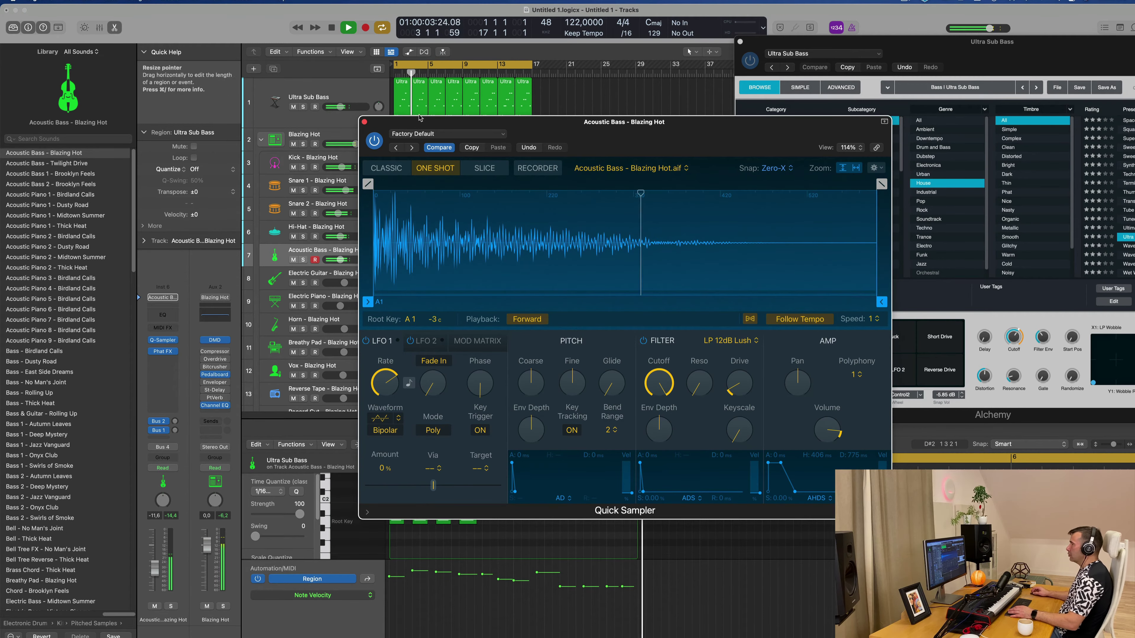
{"action": "left_click", "coordinate": [364, 122]}
- Delete the copied bass region from the Acoustic Bass track
{"action": "key", "text": "space"}
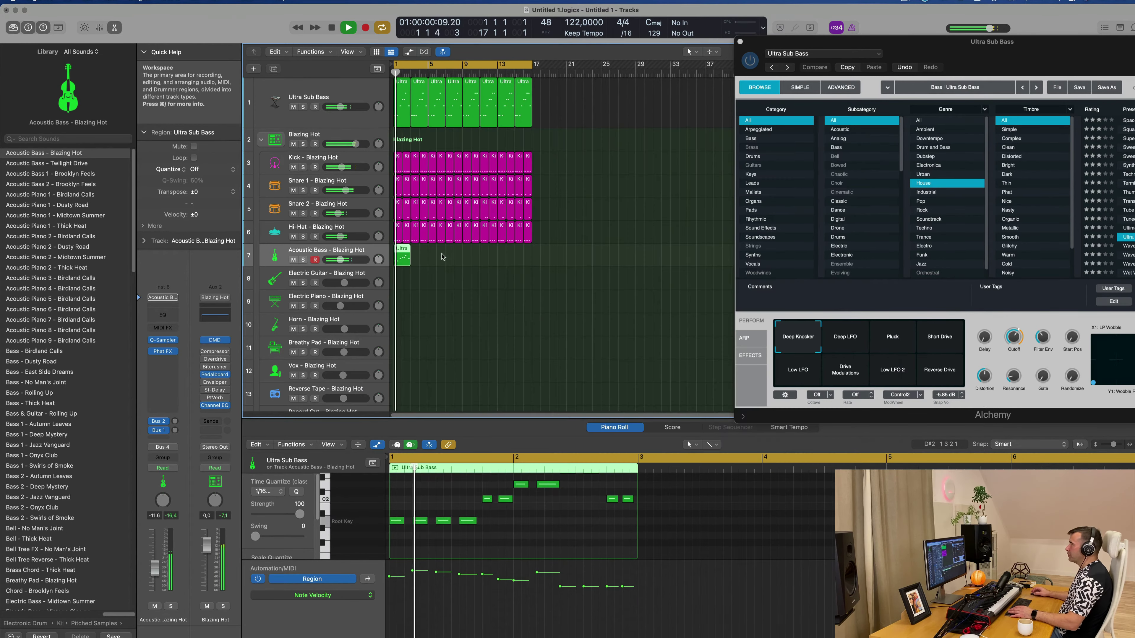
{"action": "key", "text": "space"}
{"action": "key", "text": "Delete"}
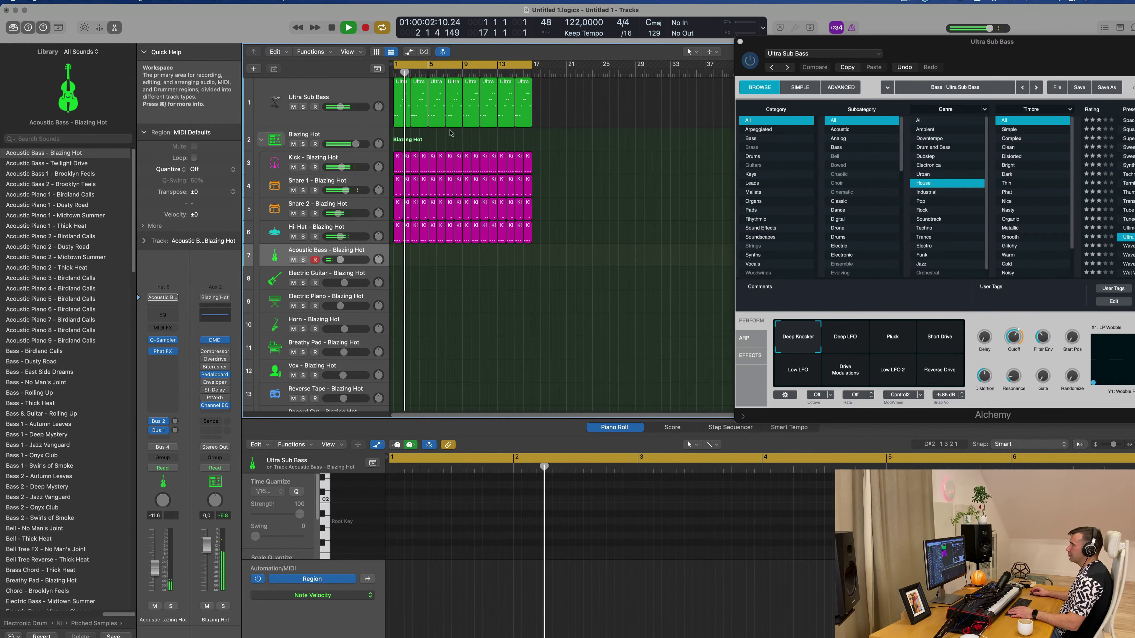
- Copy the first Ultra Sub Bass region onto the Electric Guitar track and delete all but its first four notes
{"action": "left_click", "coordinate": [402, 115]}
{"action": "left_click_drag", "start_coordinate": [395, 199], "coordinate": [402, 277]}
{"action": "key", "text": "space"}
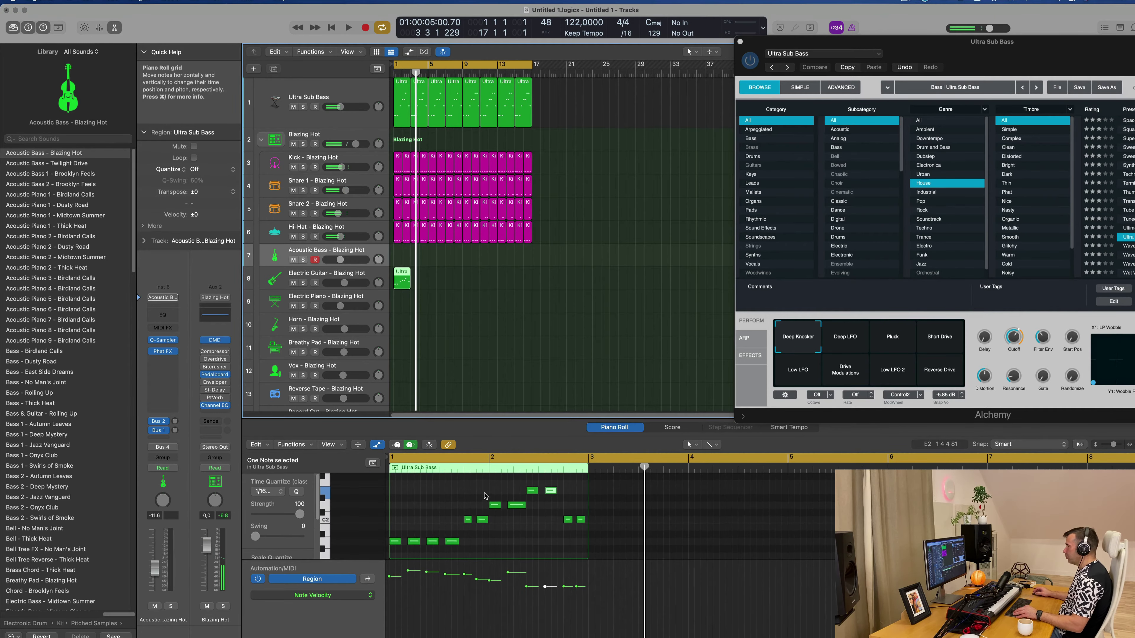
{"action": "left_click_drag", "start_coordinate": [466, 485], "coordinate": [565, 533]}
{"action": "key", "text": "Delete"}
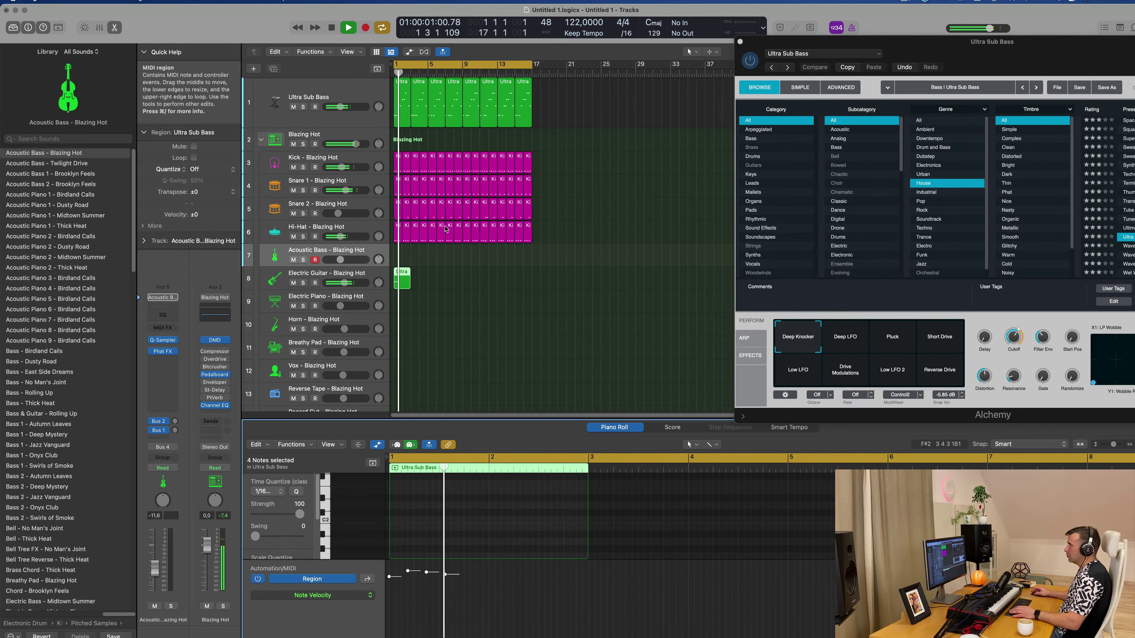
{"action": "scroll", "coordinate": [503, 304], "scroll_direction": "up", "scroll_amount": 1}
{"action": "scroll", "coordinate": [502, 304], "scroll_direction": "up", "scroll_amount": 1}
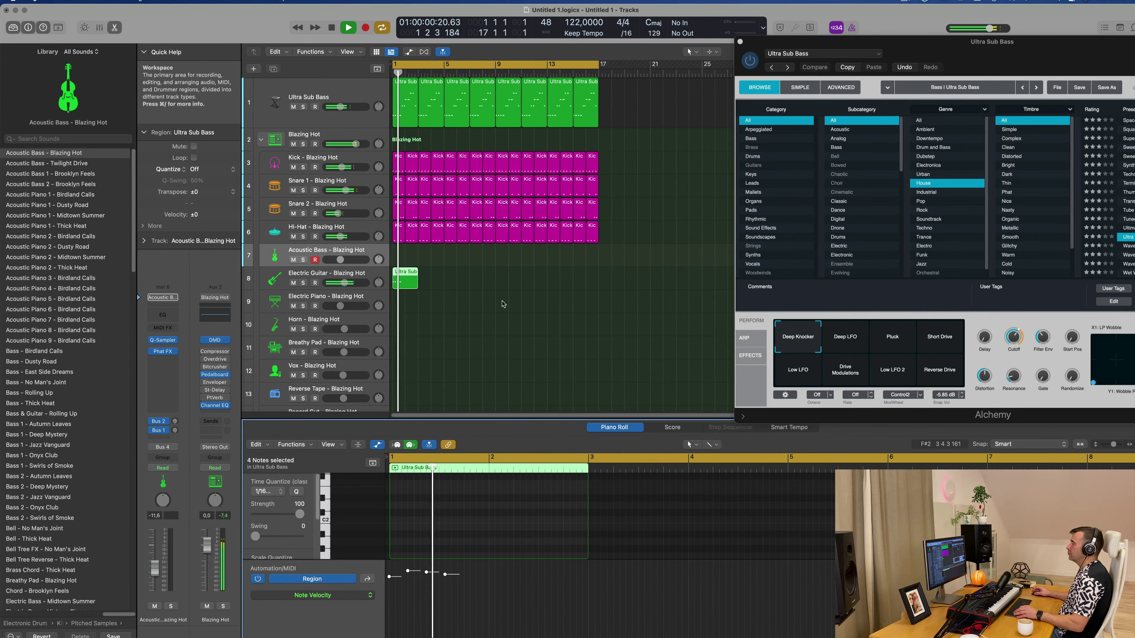
{"action": "scroll", "coordinate": [507, 304], "scroll_direction": "up", "scroll_amount": 1}
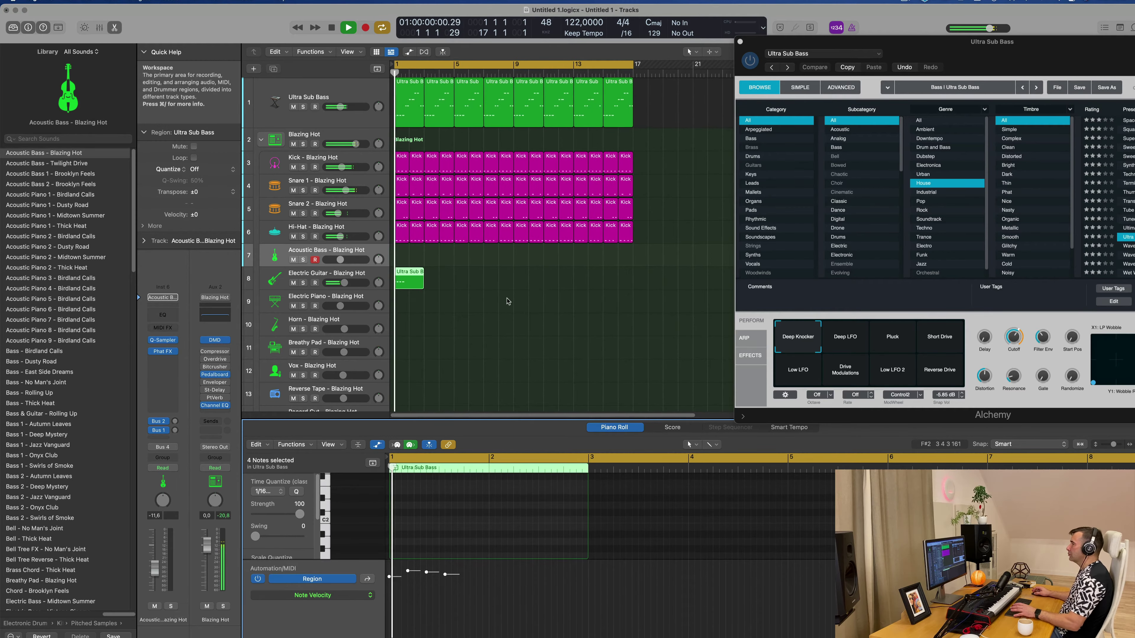
- Lower the Electric Guitar track volume to -13.0 dB and raise its Bus 2 and Bus 1 sends
{"action": "left_click", "coordinate": [322, 277]}
{"action": "key", "text": "space"}
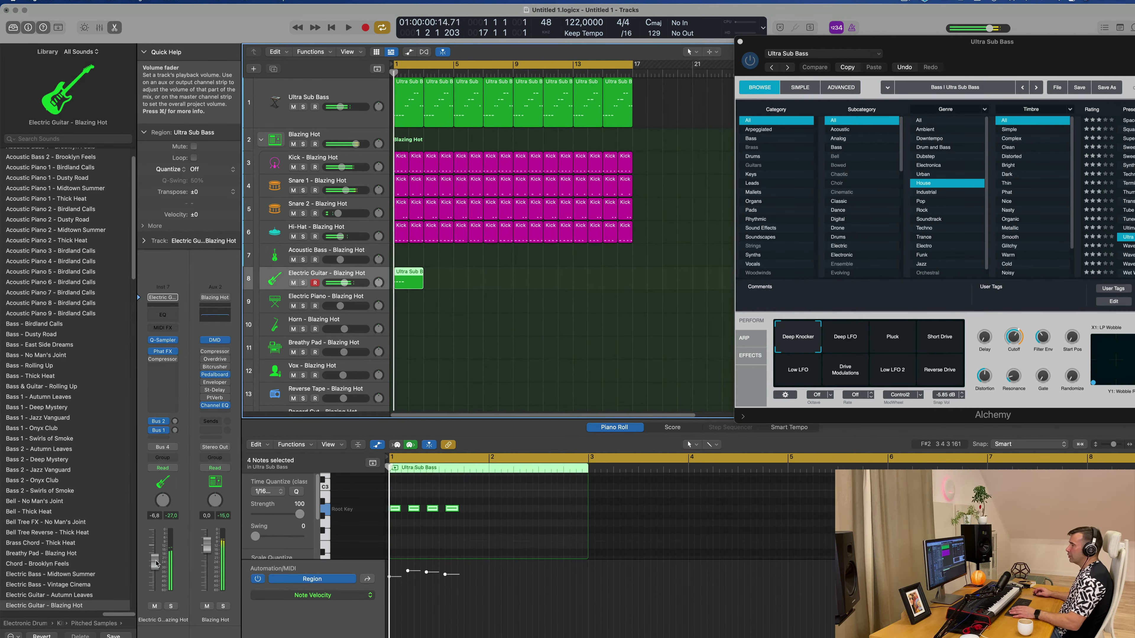
{"action": "key", "text": "space"}
{"action": "left_click", "coordinate": [175, 420]}
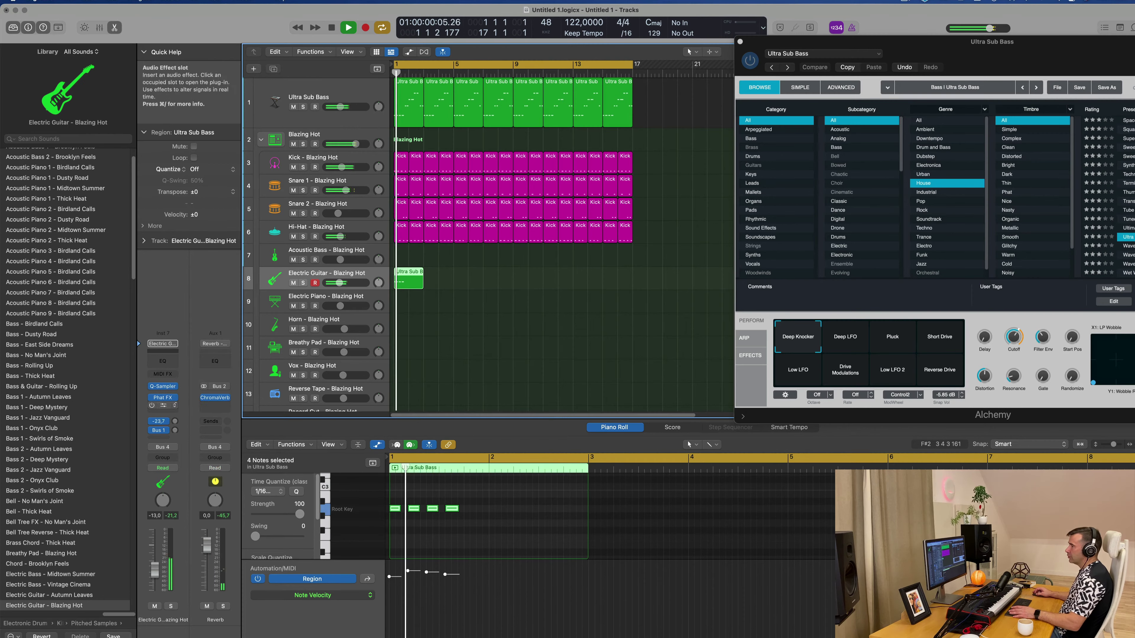
{"action": "key", "text": "space"}
{"action": "left_click_drag", "start_coordinate": [175, 421], "coordinate": [175, 444]}
{"action": "key", "text": "space"}
{"action": "key", "text": "space"}
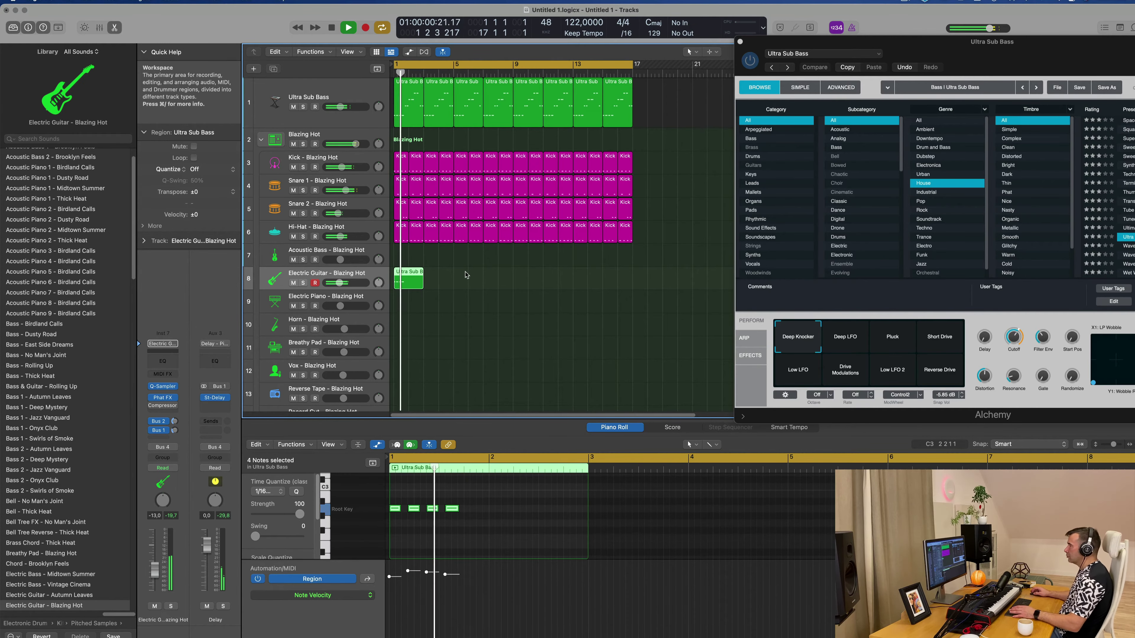
- Repeat the Electric Guitar region up to bar 17, removing the surplus copy beyond the cycle end
{"action": "left_click", "coordinate": [416, 285]}
{"action": "key", "text": "super+r"}
{"action": "key", "text": "super+r"}
{"action": "key", "text": "super+r"}
{"action": "key", "text": "super+r"}
{"action": "key", "text": "super+r"}
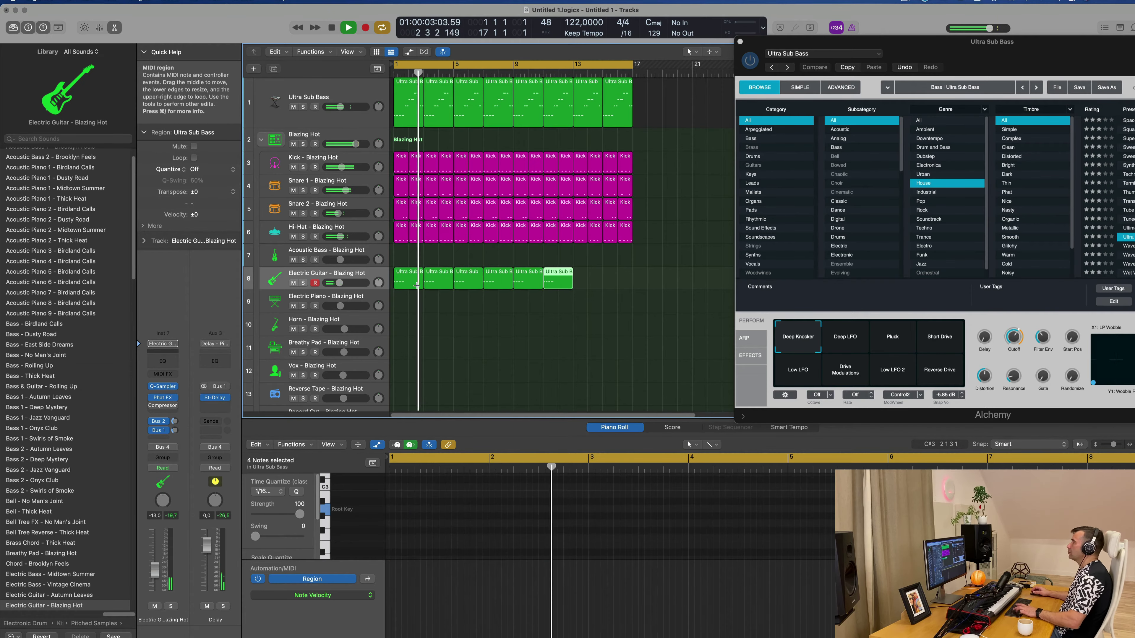
{"action": "key", "text": "super+r"}
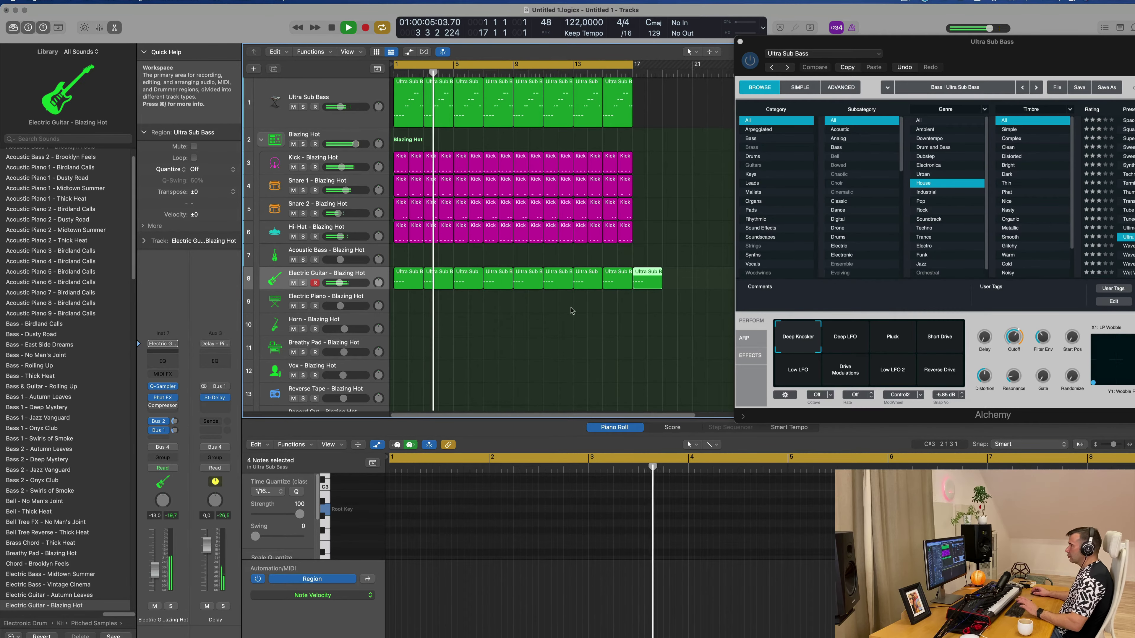
{"action": "key", "text": "Delete"}
{"action": "scroll", "coordinate": [492, 277], "scroll_direction": "down", "scroll_amount": 1}
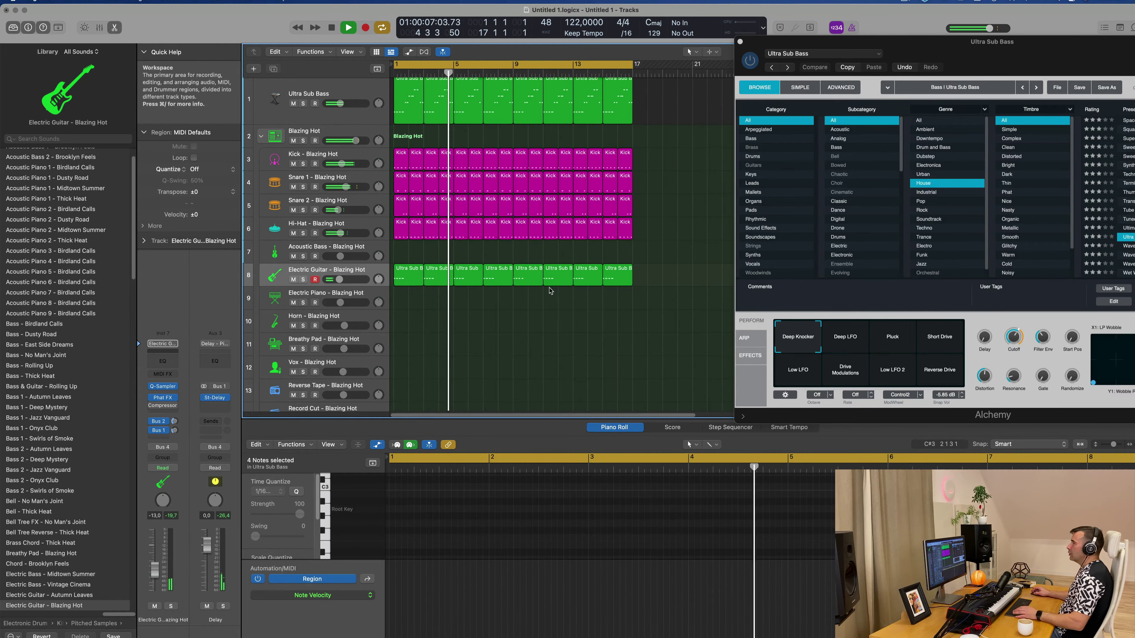
- Copy the first Electric Guitar region to bar 2 of the Electric Piano track and repeat it seven times
{"action": "left_click", "coordinate": [408, 270]}
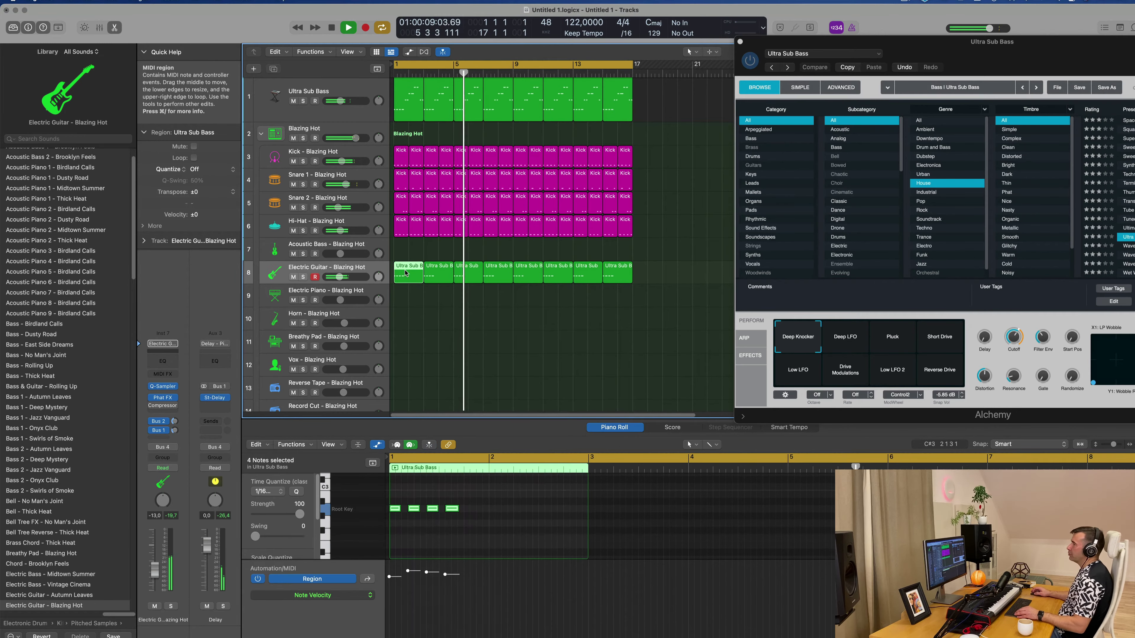
{"action": "left_click_drag", "start_coordinate": [407, 275], "coordinate": [425, 298]}
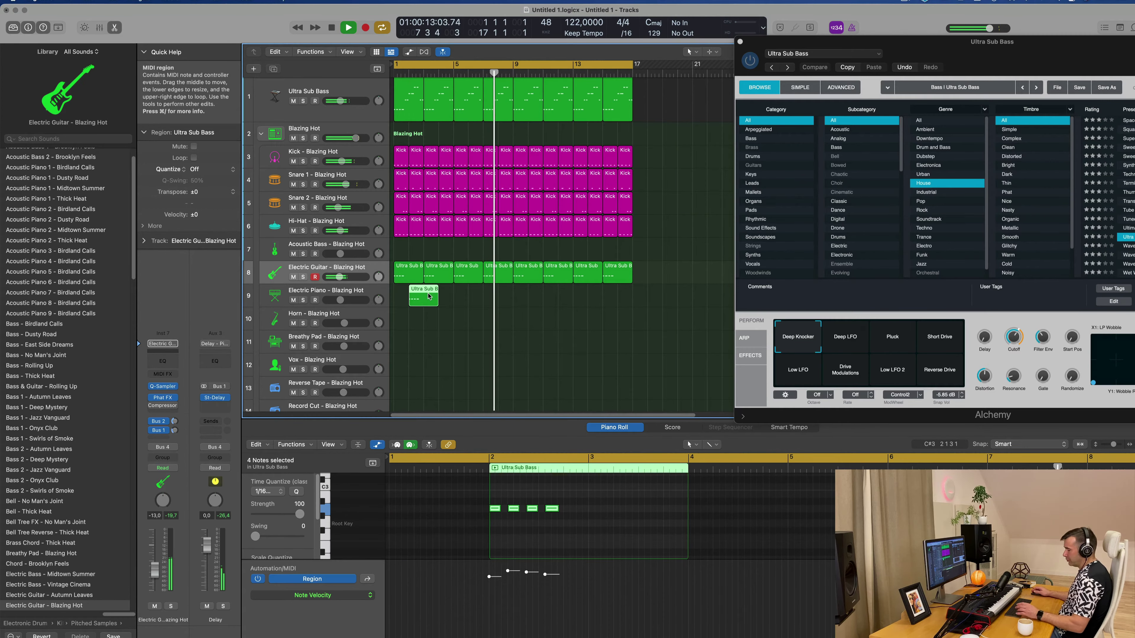
{"action": "key", "text": "super+r"}
{"action": "key", "text": "super+r"}
{"action": "key", "text": "super+r"}
{"action": "key", "text": "super+r"}
{"action": "key", "text": "super+r"}
{"action": "key", "text": "super+r"}
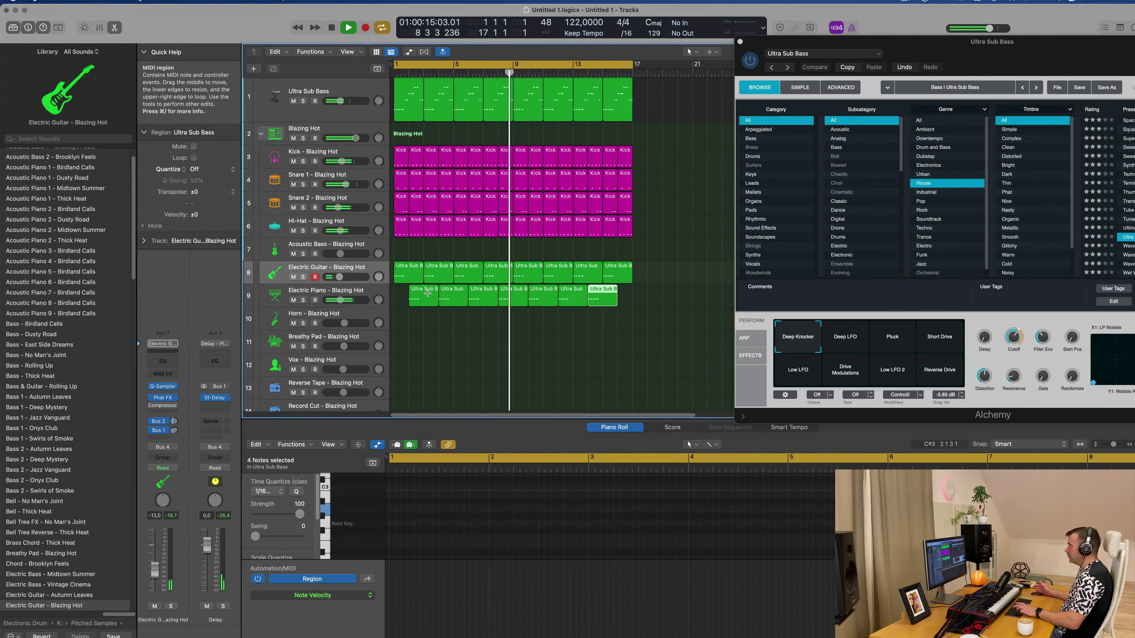
{"action": "key", "text": "super+r"}
- Lower the Electric Piano track volume to -13.2 dB and set its Bus 2 send to -14.4 dB
{"action": "left_click", "coordinate": [366, 294]}
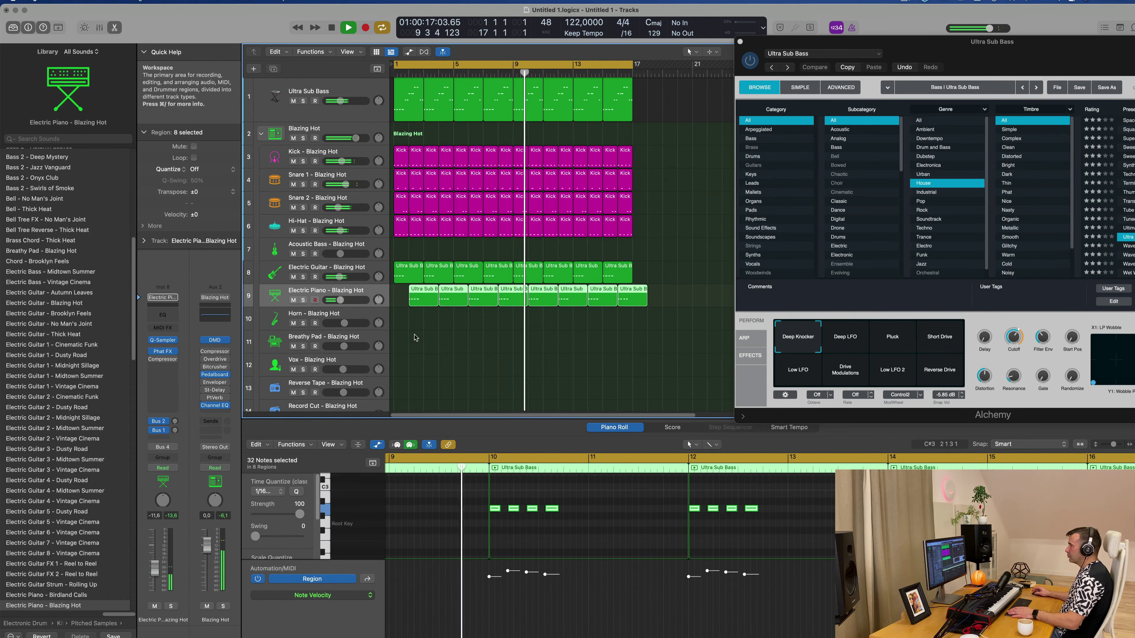
{"action": "key", "text": "super+Left"}
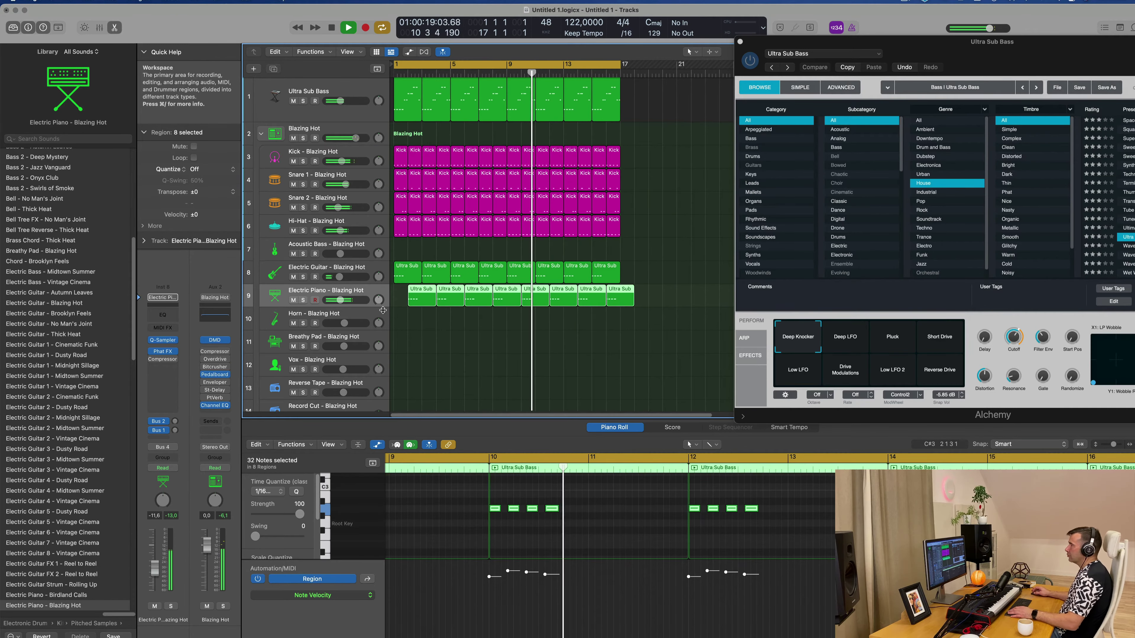
{"action": "key", "text": "Return"}
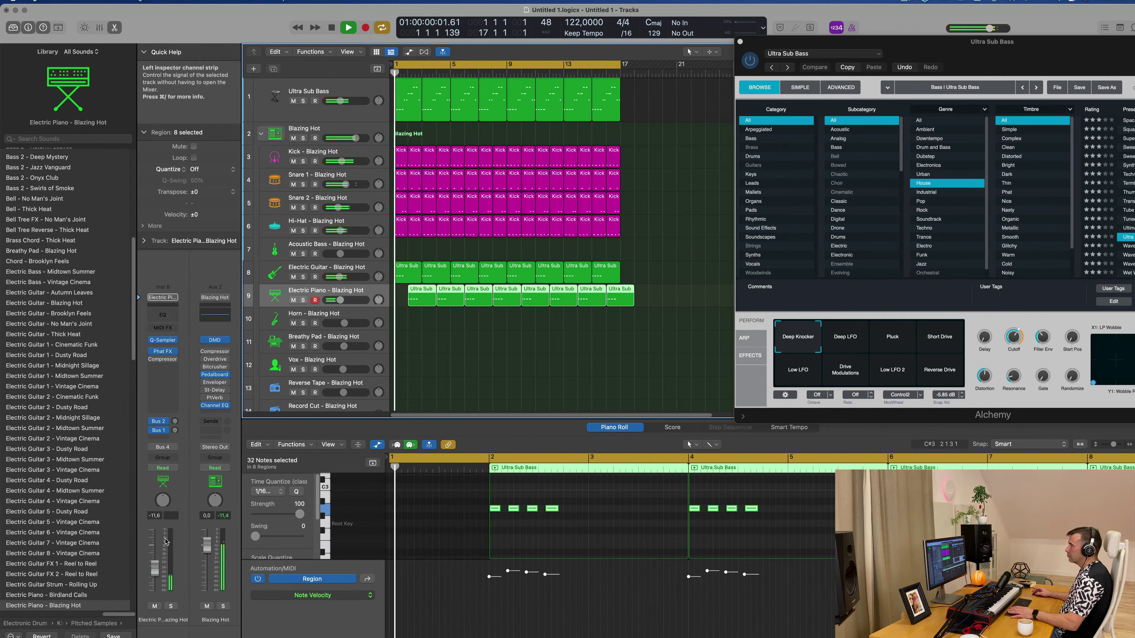
{"action": "left_click", "coordinate": [176, 421]}
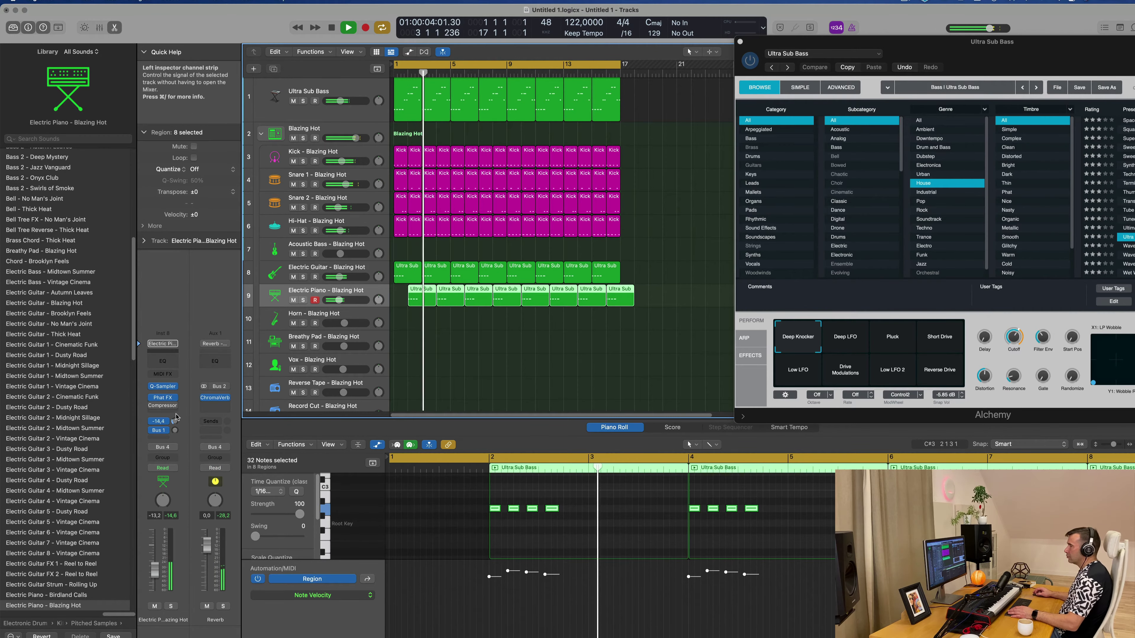
- Raise the Electric Piano track's Bus 1 send to about -17.8 dB
{"action": "left_click", "coordinate": [175, 430]}
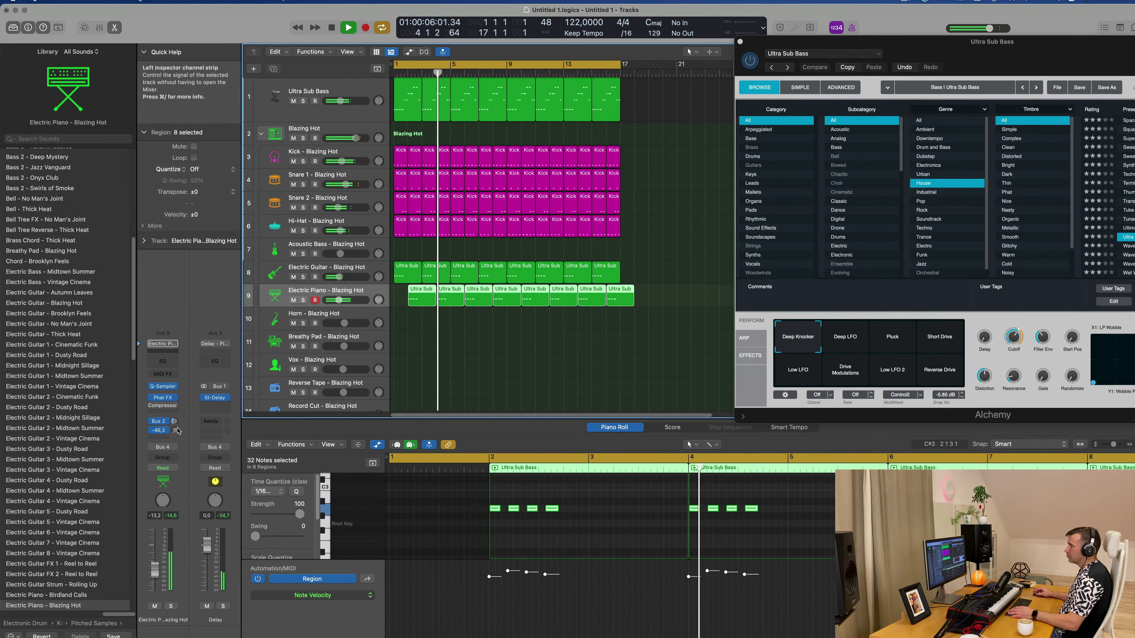
{"action": "left_click_drag", "start_coordinate": [176, 431], "coordinate": [181, 422]}
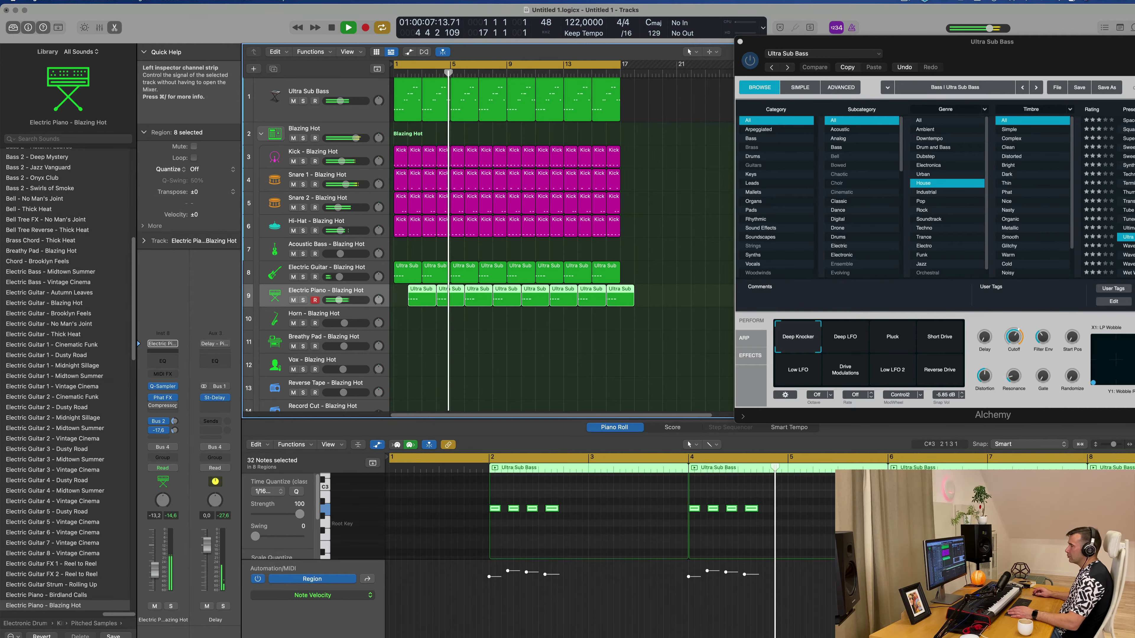
{"action": "left_click", "coordinate": [175, 422]}
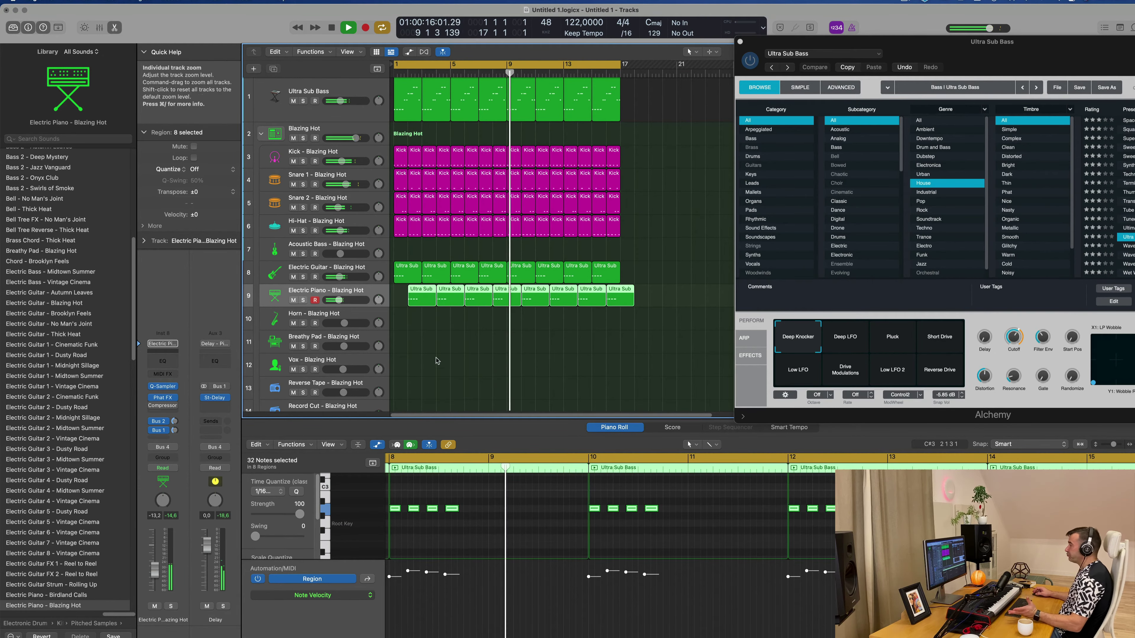
- Lower the fourth note of the first Electric Piano region by about two semitones
{"action": "key", "text": "Return"}
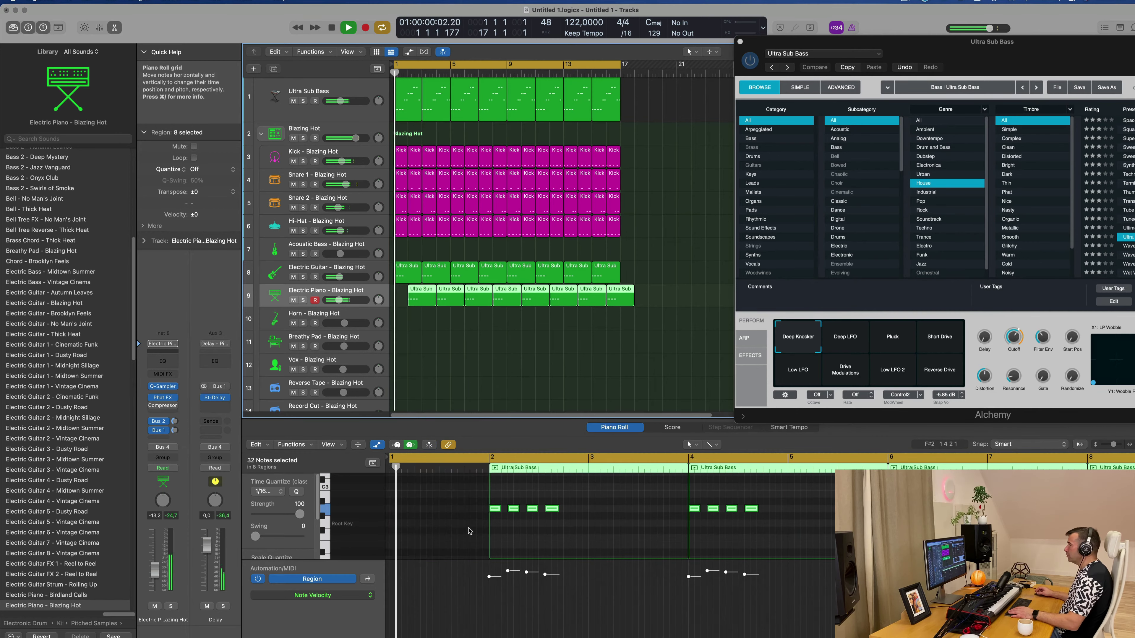
{"action": "scroll", "coordinate": [506, 509], "scroll_direction": "down", "scroll_amount": 2}
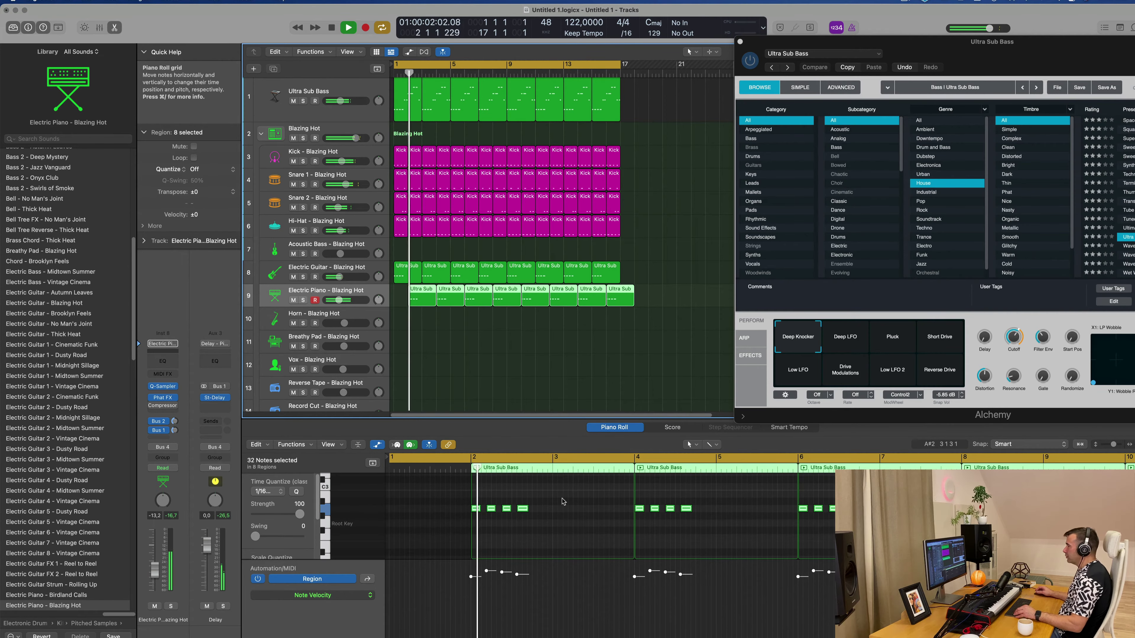
{"action": "left_click", "coordinate": [540, 527]}
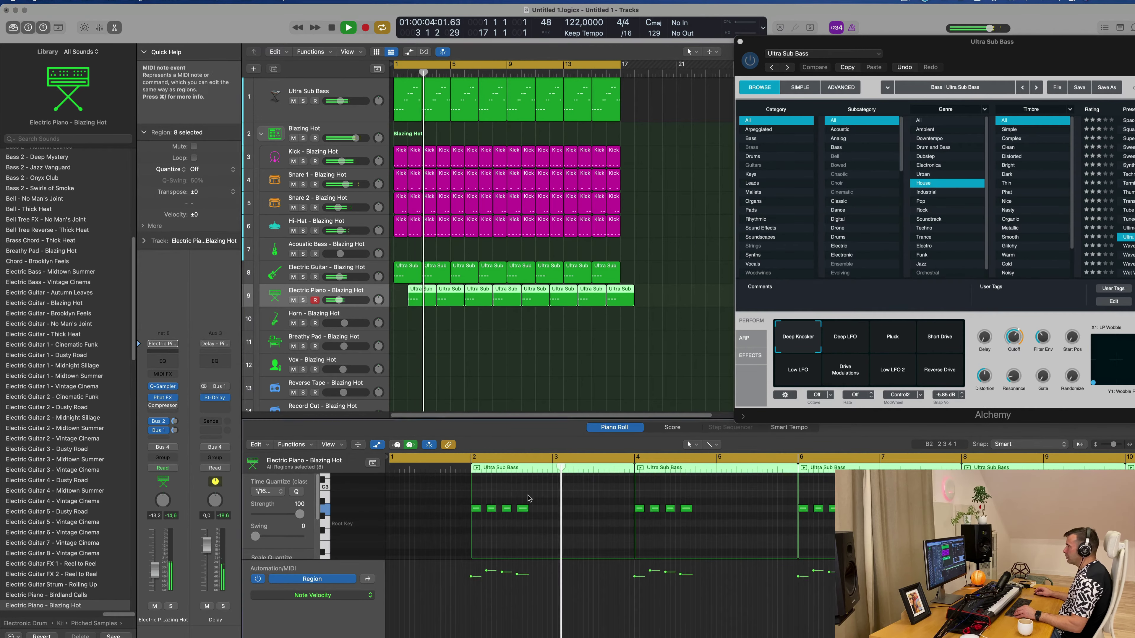
{"action": "left_click_drag", "start_coordinate": [524, 511], "coordinate": [523, 525]}
{"action": "key", "text": "space"}
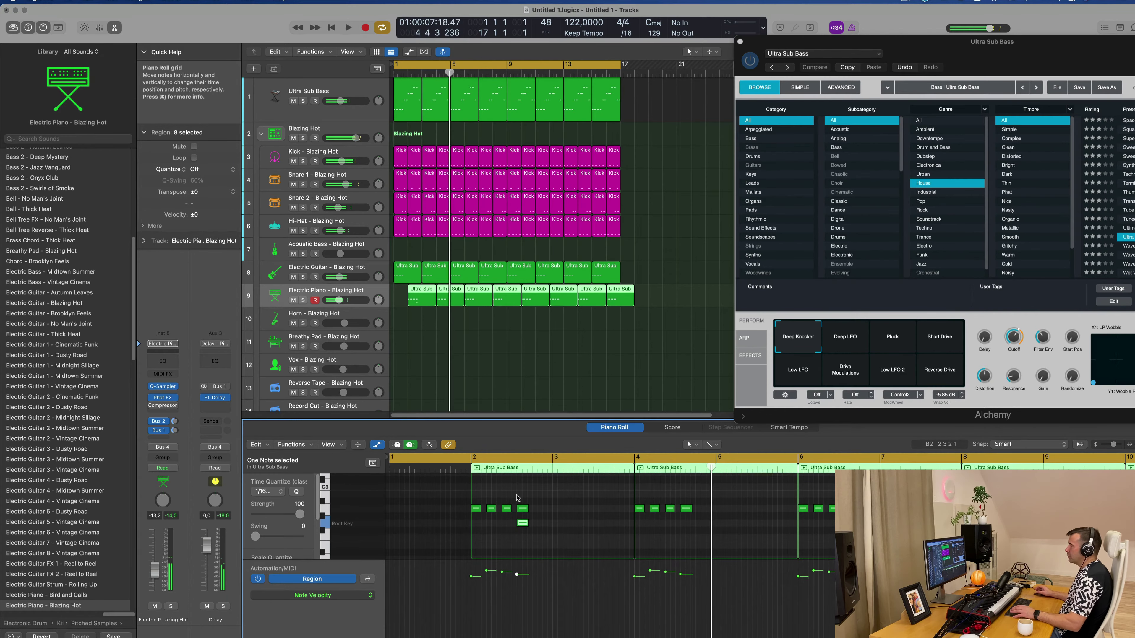
- Raise the fourth note of the second Electric Piano region to C3
{"action": "key", "text": "super+Left"}
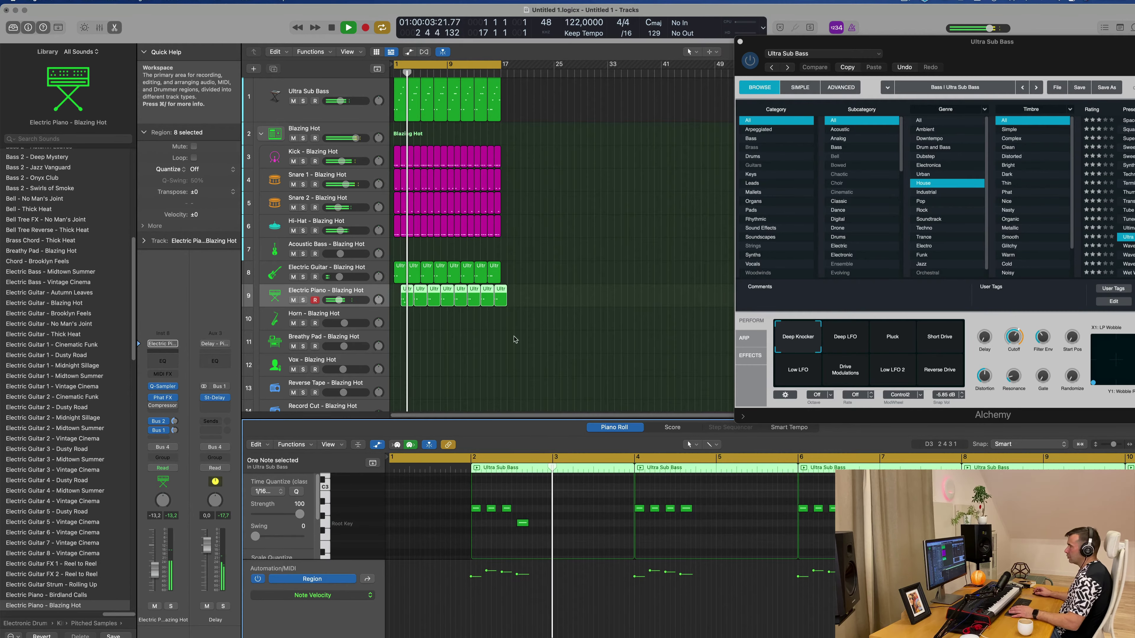
{"action": "left_click", "coordinate": [511, 350]}
{"action": "key", "text": "super+Right"}
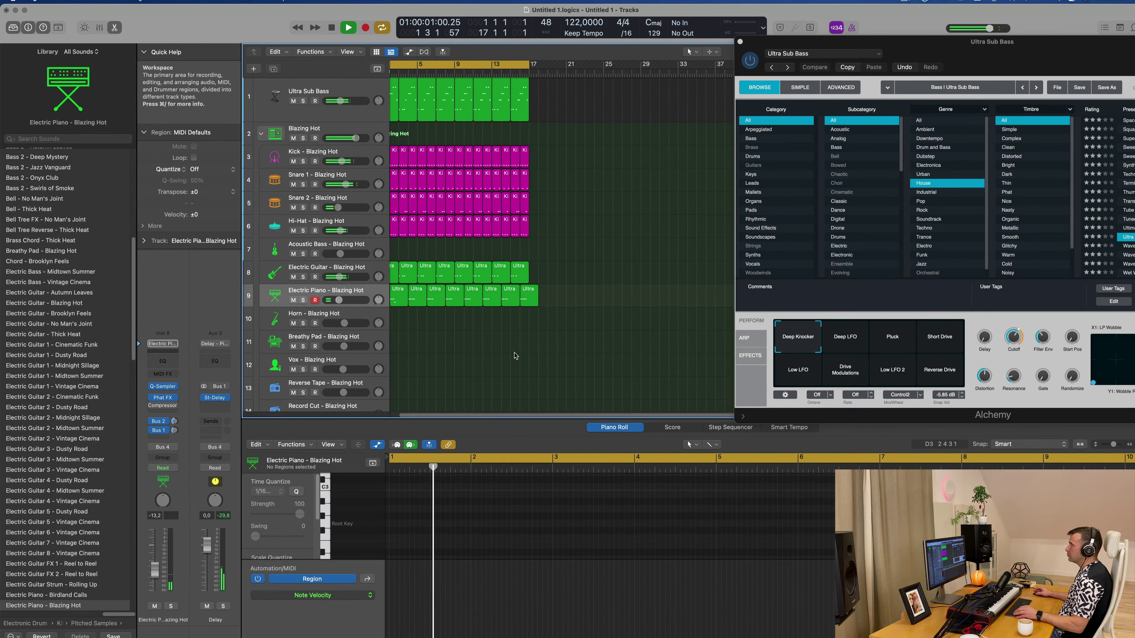
{"action": "left_click", "coordinate": [474, 353], "text": "ctrl+alt"}
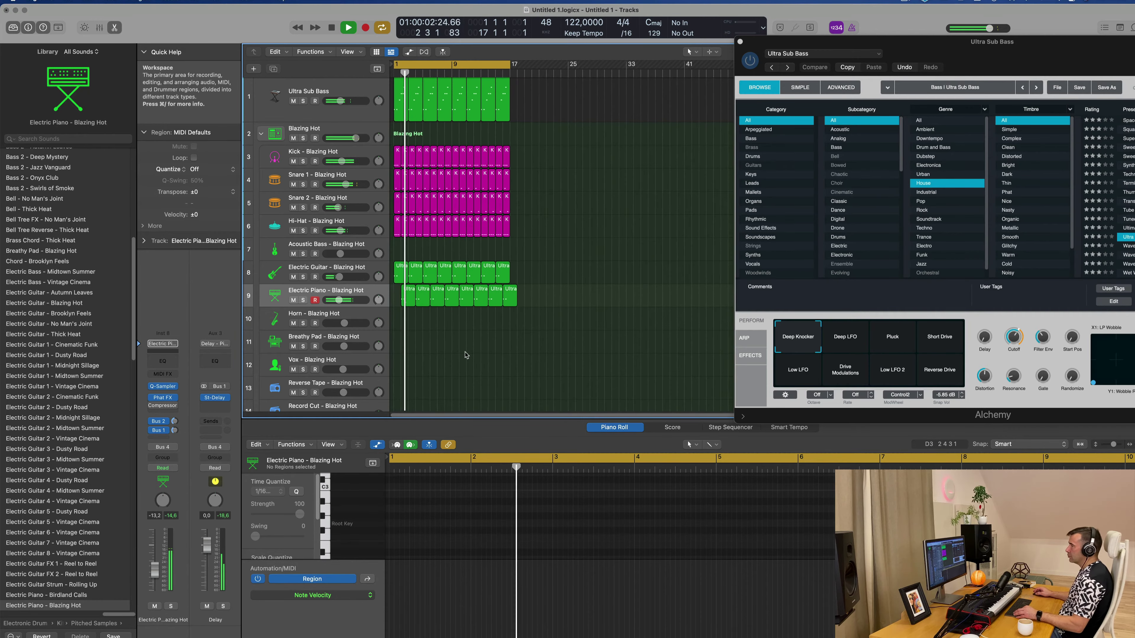
{"action": "left_click", "coordinate": [423, 296]}
{"action": "left_click_drag", "start_coordinate": [703, 504], "coordinate": [683, 520]}
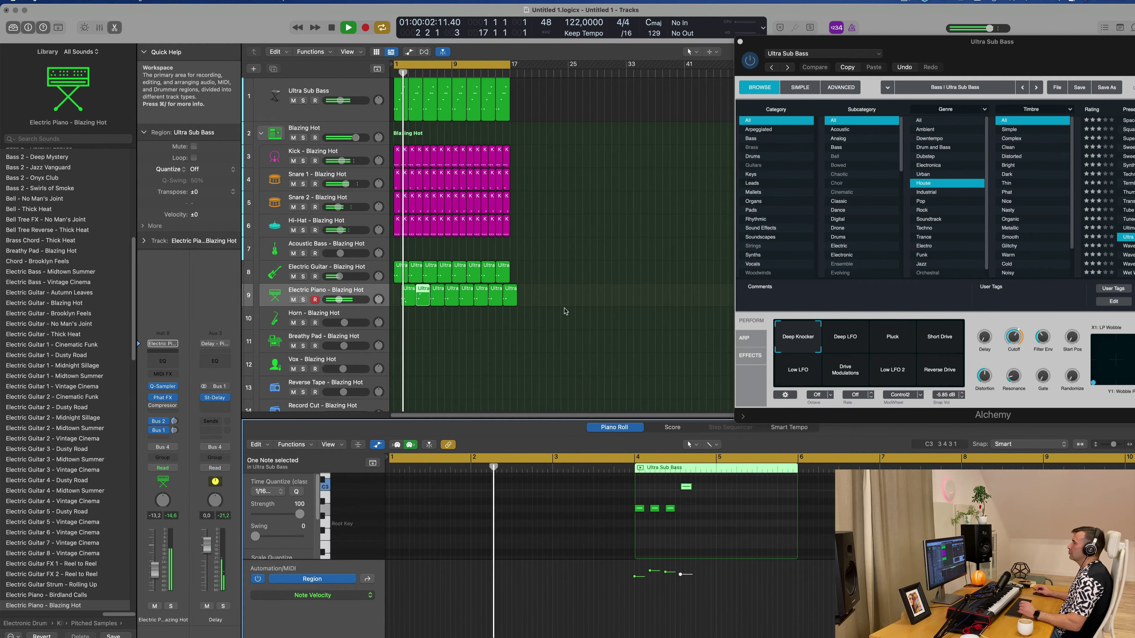
- Delete all Electric Piano regions after the first two edited ones
{"action": "key", "text": "super+Right"}
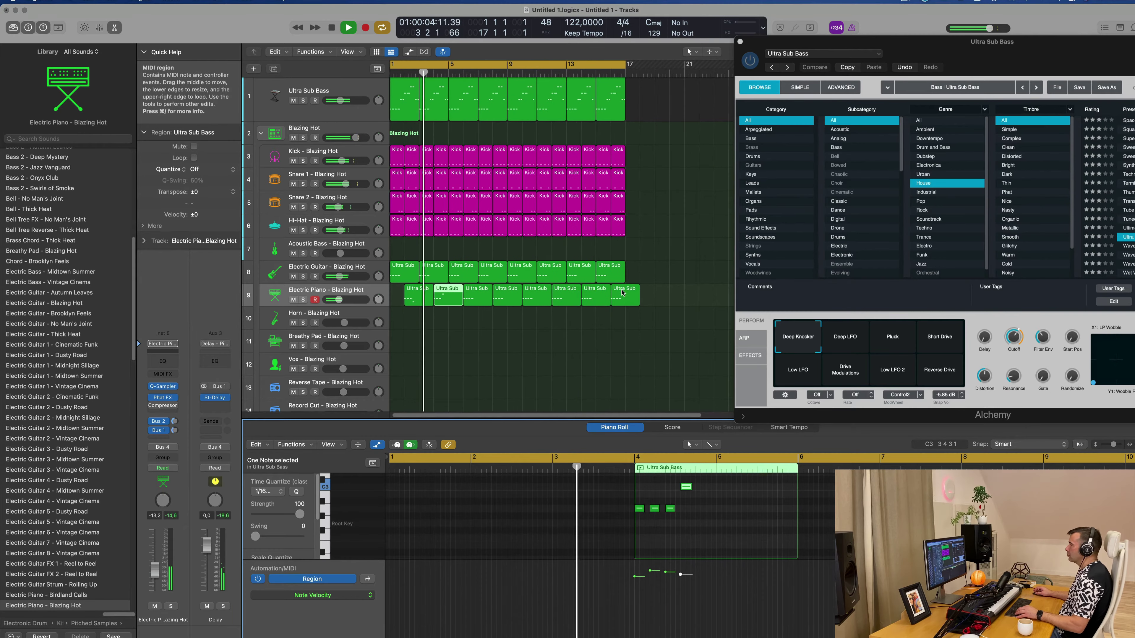
{"action": "left_click", "coordinate": [624, 290]}
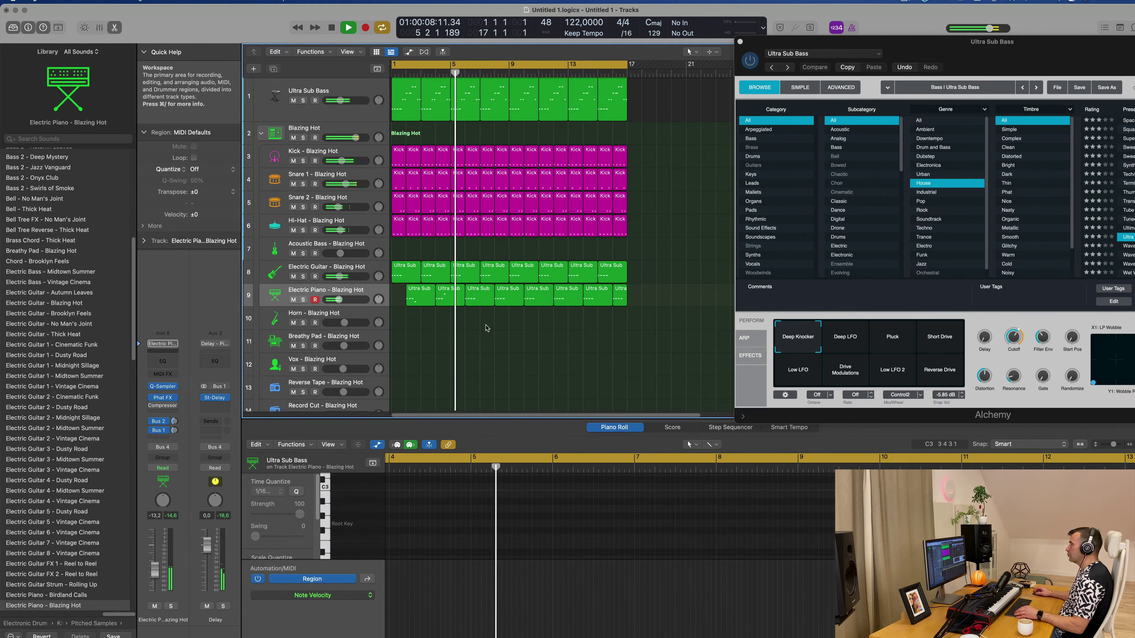
{"action": "left_click_drag", "start_coordinate": [480, 322], "coordinate": [651, 304]}
{"action": "key", "text": "Delete"}
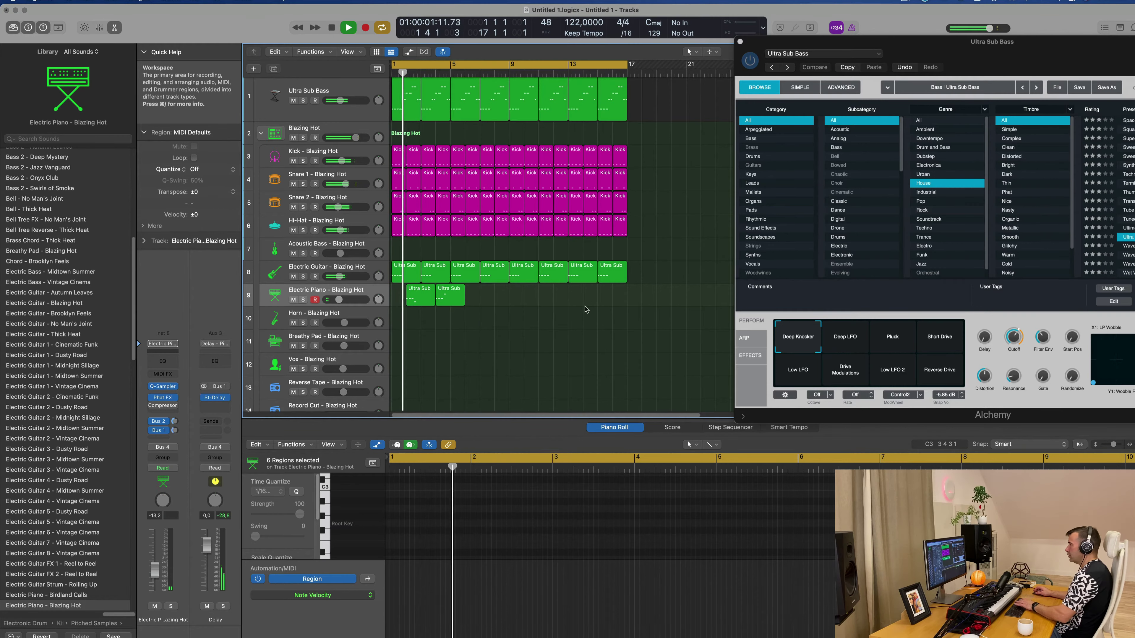
{"action": "key", "text": "space"}
- Repeat the two edited Electric Piano regions three times and remove the part that extends past bar 17
{"action": "key", "text": "super+r"}
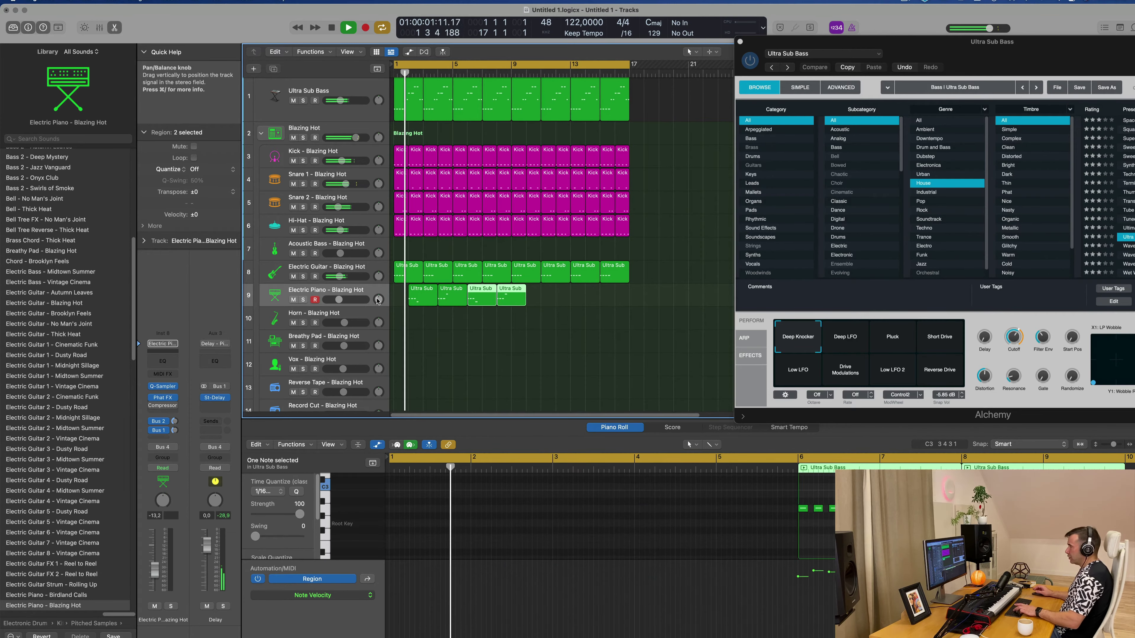
{"action": "key", "text": "super+r"}
{"action": "key", "text": "super+r"}
{"action": "left_click", "coordinate": [629, 297]}
{"action": "left_click_drag", "start_coordinate": [629, 297], "coordinate": [652, 303]}
{"action": "key", "text": "Delete"}
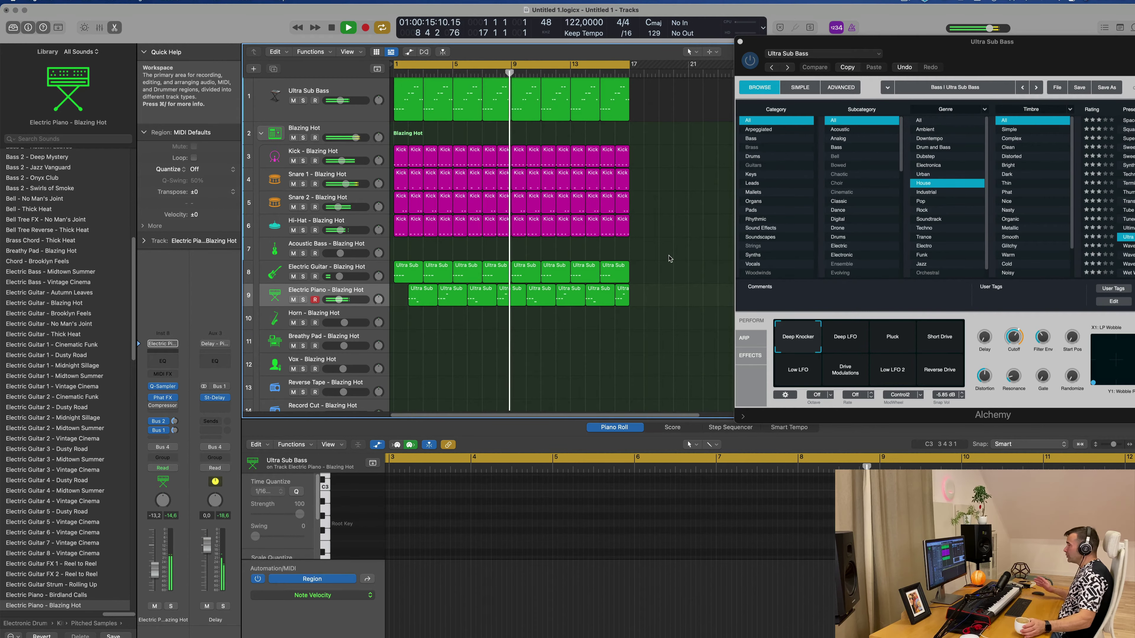
- Select the Horn - Blazing Hot track and audition its sound over the loop
{"action": "scroll", "coordinate": [673, 276], "scroll_direction": "up", "scroll_amount": 3}
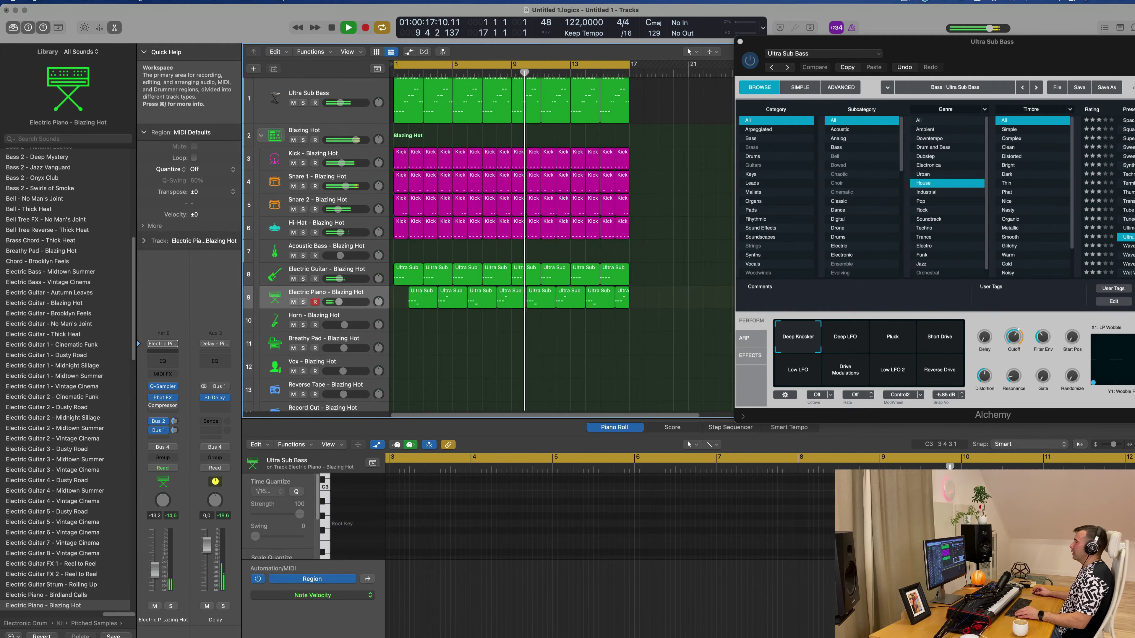
{"action": "scroll", "coordinate": [674, 273], "scroll_direction": "down", "scroll_amount": 1}
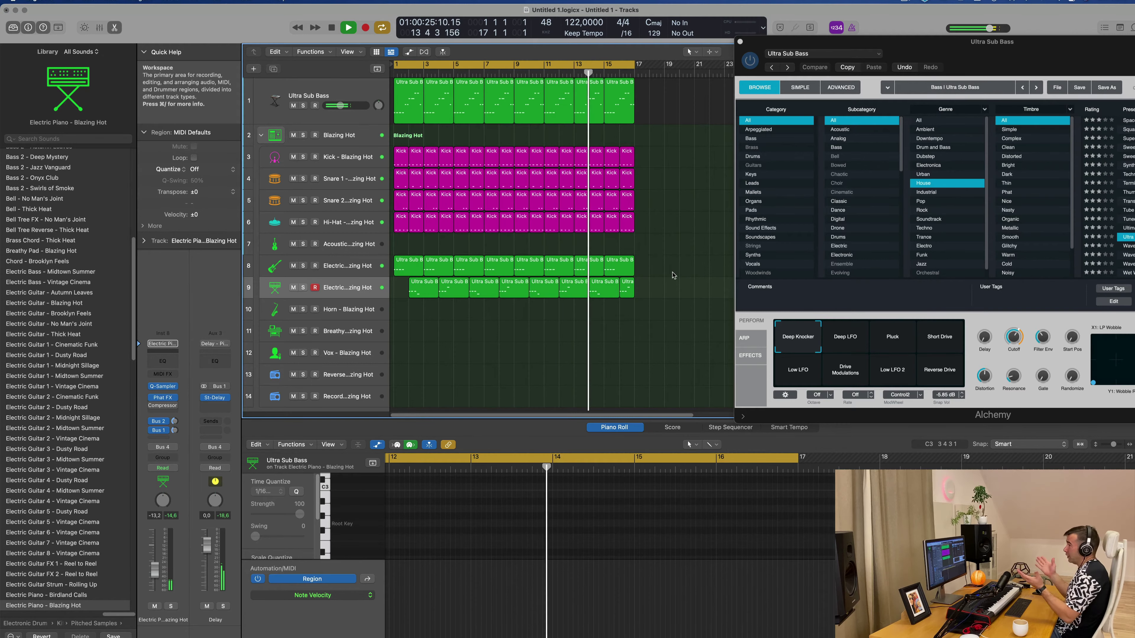
{"action": "scroll", "coordinate": [469, 322], "scroll_direction": "down", "scroll_amount": 2}
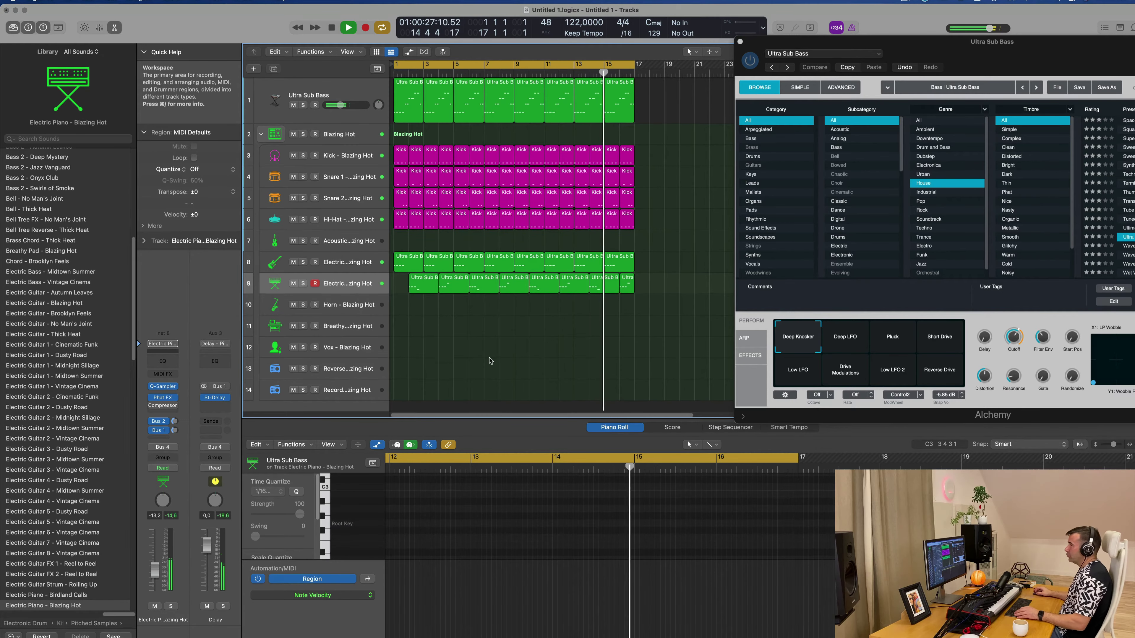
{"action": "left_click", "coordinate": [342, 307]}
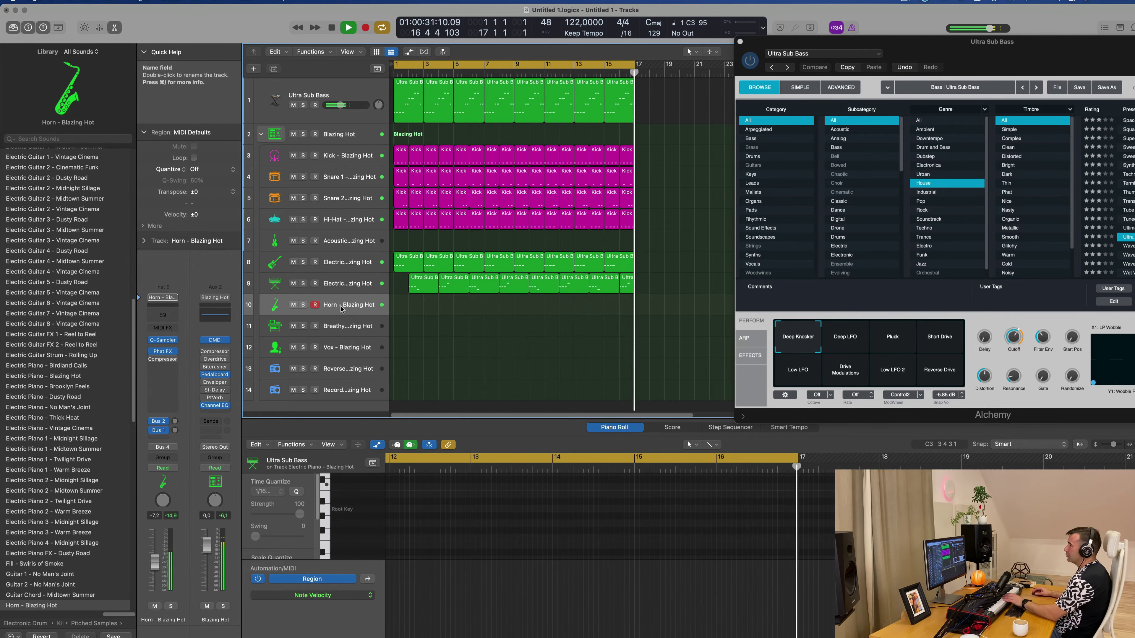
{"action": "scroll", "coordinate": [399, 505], "scroll_direction": "down", "scroll_amount": 3}
{"action": "scroll", "coordinate": [399, 505], "scroll_direction": "up", "scroll_amount": 3}
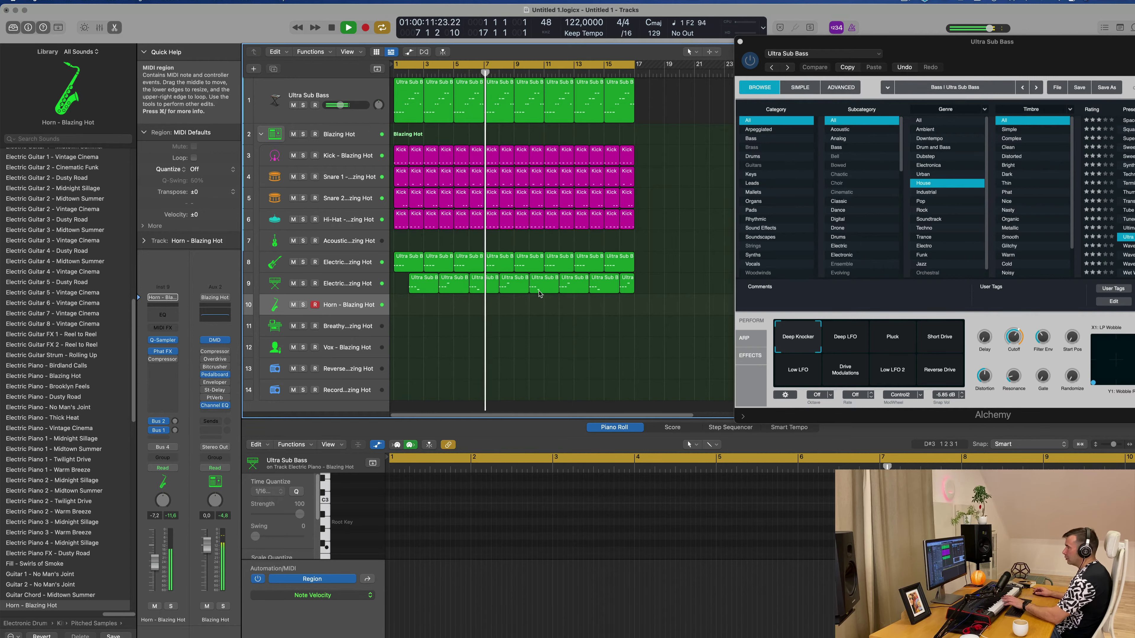
{"action": "scroll", "coordinate": [540, 293], "scroll_direction": "right", "scroll_amount": 1}
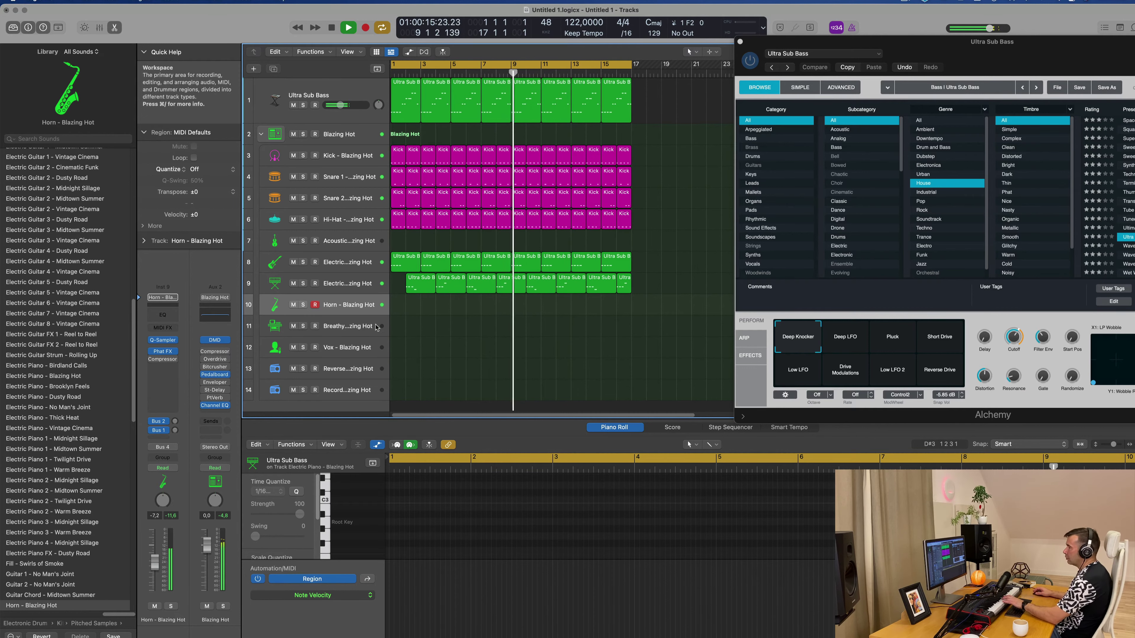
- Record an A2 note on the Breathy Pad track and extend the new bar 2 region's start back to bar 1
{"action": "left_click", "coordinate": [360, 327]}
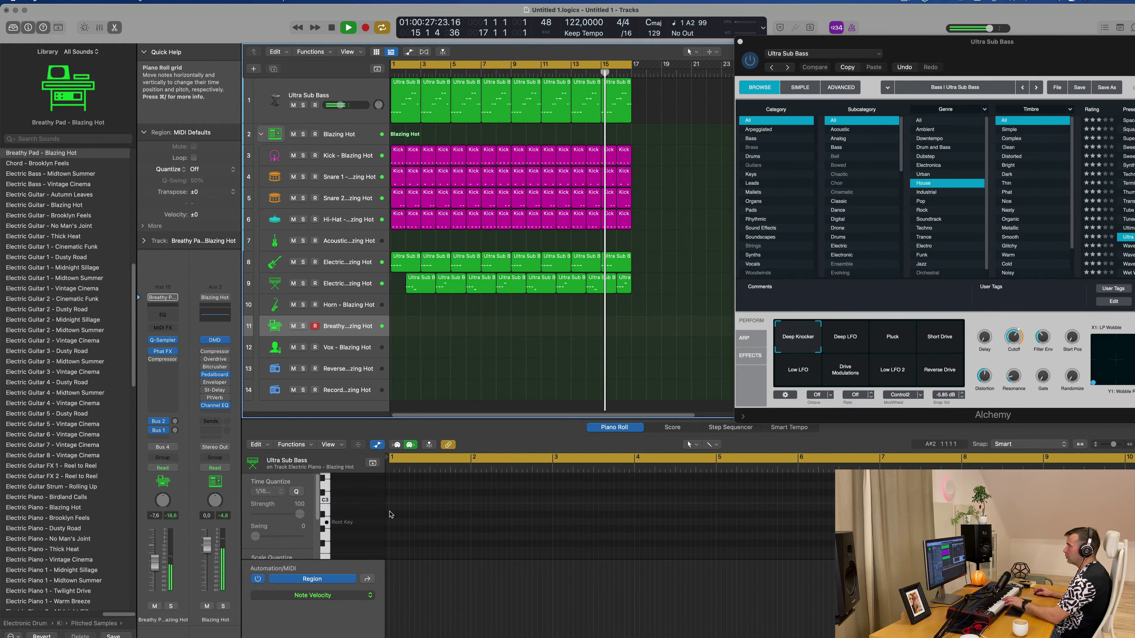
{"action": "key", "text": "r"}
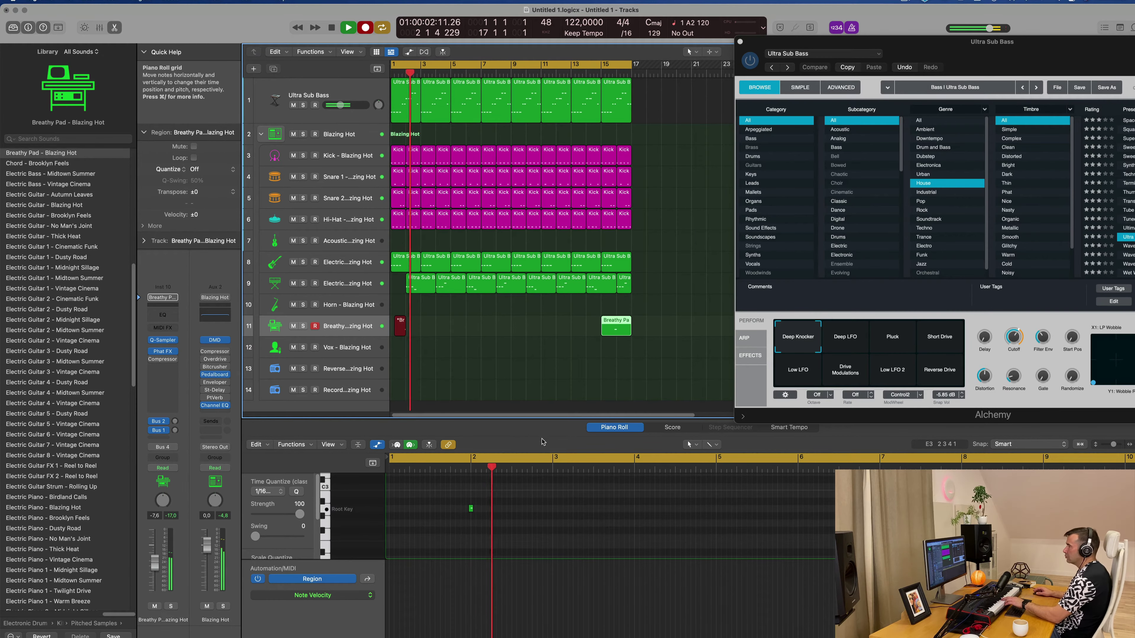
{"action": "key", "text": "space"}
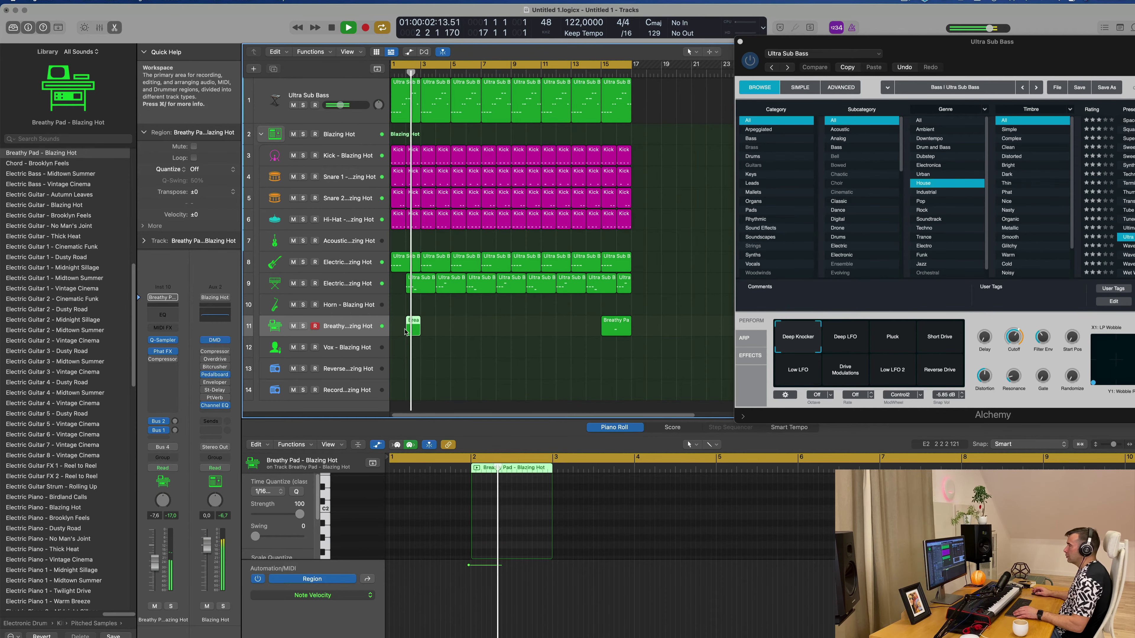
{"action": "left_click_drag", "start_coordinate": [407, 331], "coordinate": [393, 331]}
{"action": "key", "text": "space"}
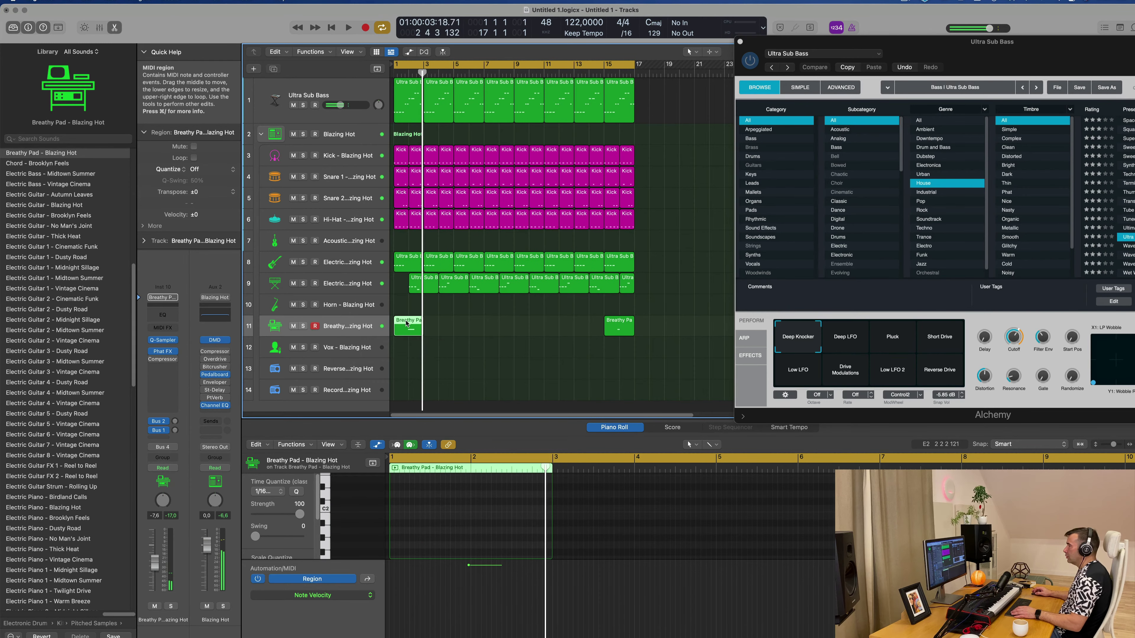
- Copy the Breathy Pad's A2 note to the start of bar 1, aligning the original with bar 2
{"action": "key", "text": "e"}
{"action": "key", "text": "e"}
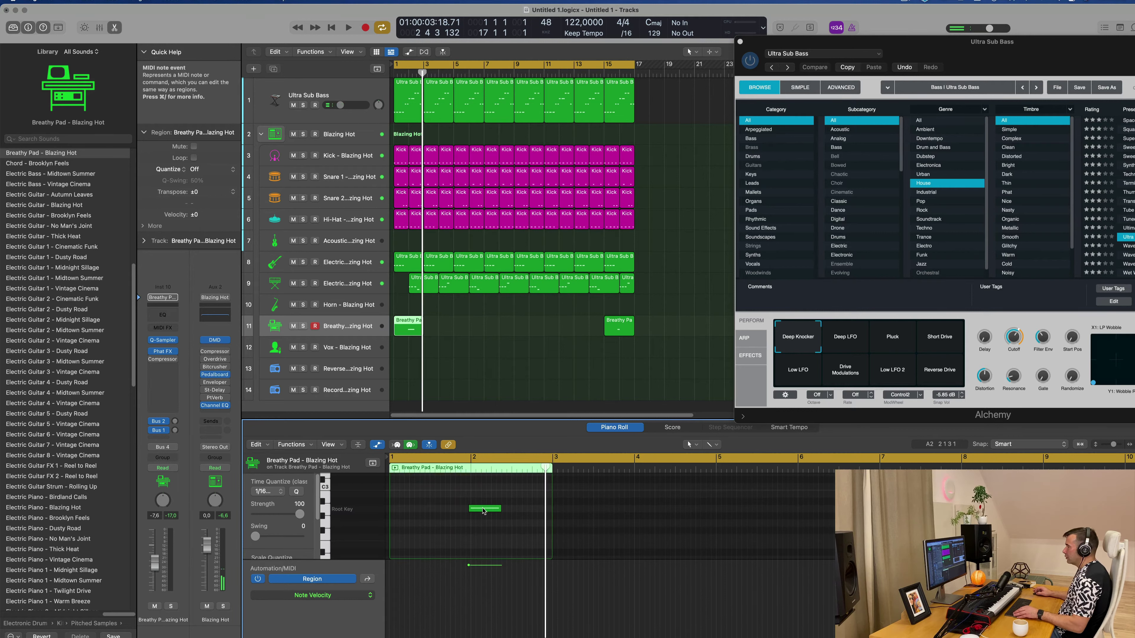
{"action": "left_click_drag", "start_coordinate": [485, 511], "coordinate": [412, 509]}
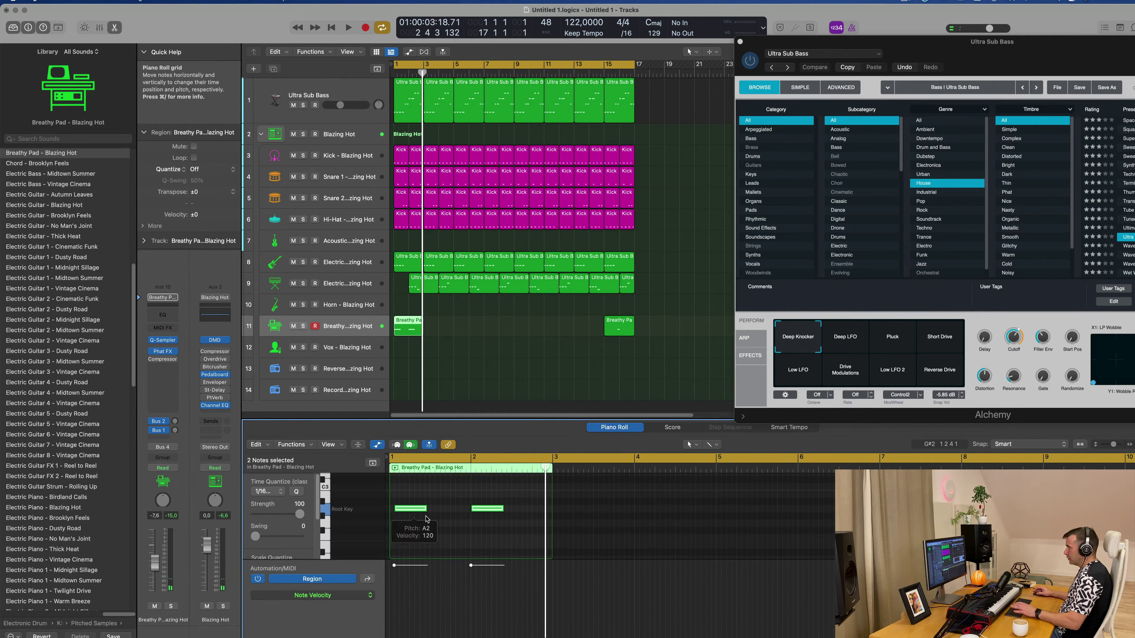
{"action": "left_click_drag", "start_coordinate": [417, 510], "coordinate": [413, 509]}
{"action": "key", "text": "space"}
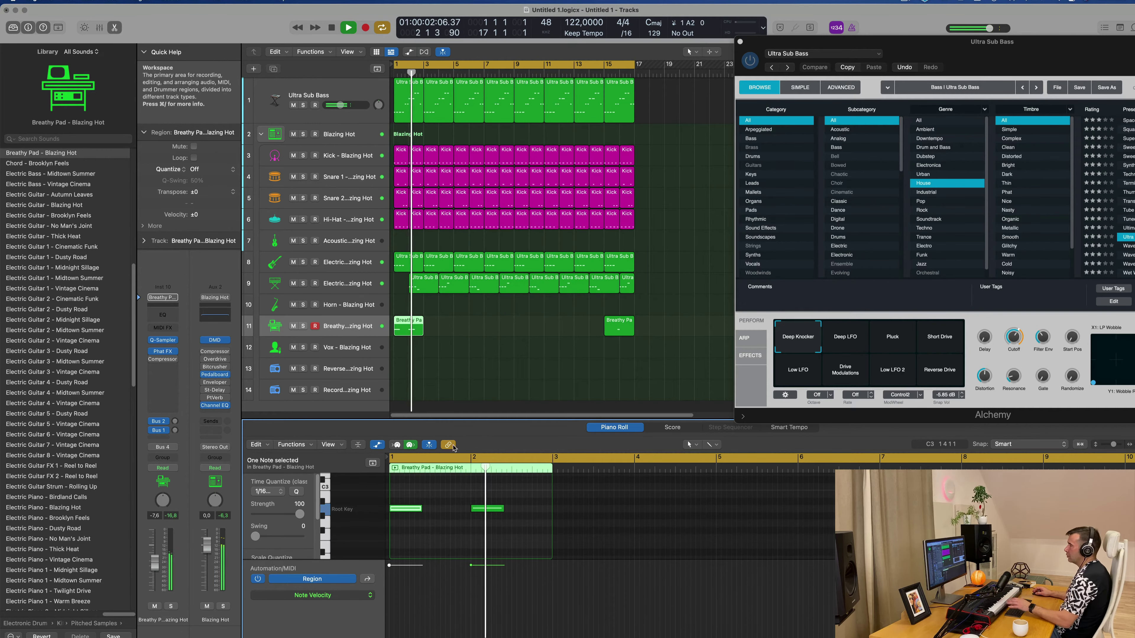
- Raise the Breathy Pad's bar 2 note an octave to A3 and lower the track volume to -9.0 dB
{"action": "key", "text": "v"}
{"action": "key", "text": "Return"}
{"action": "left_click", "coordinate": [487, 516]}
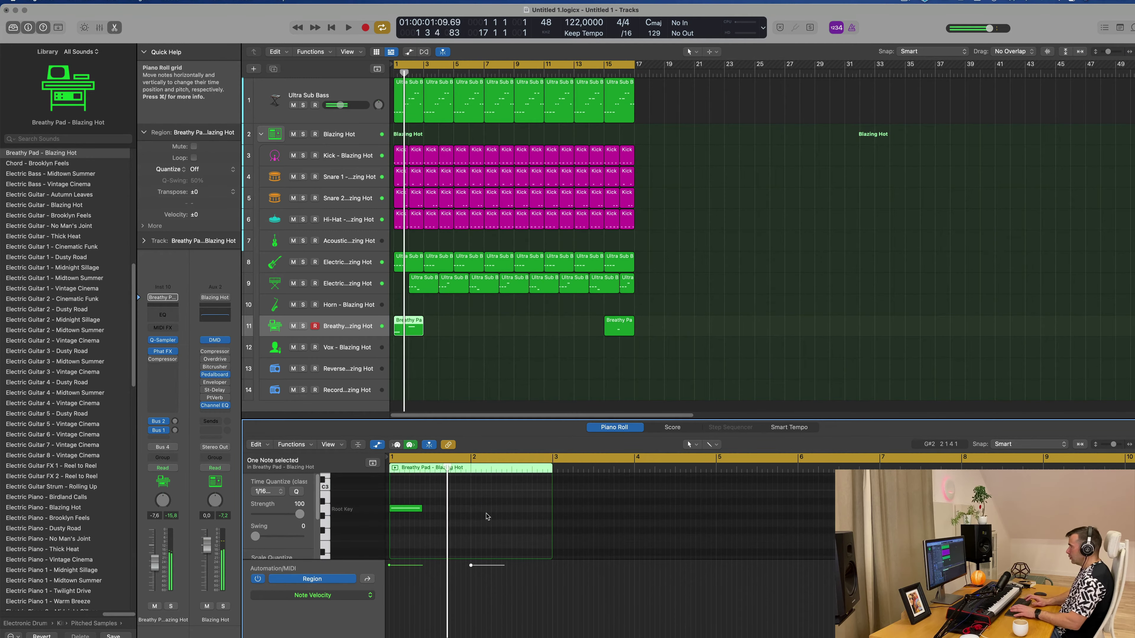
{"action": "left_click", "coordinate": [155, 555]}
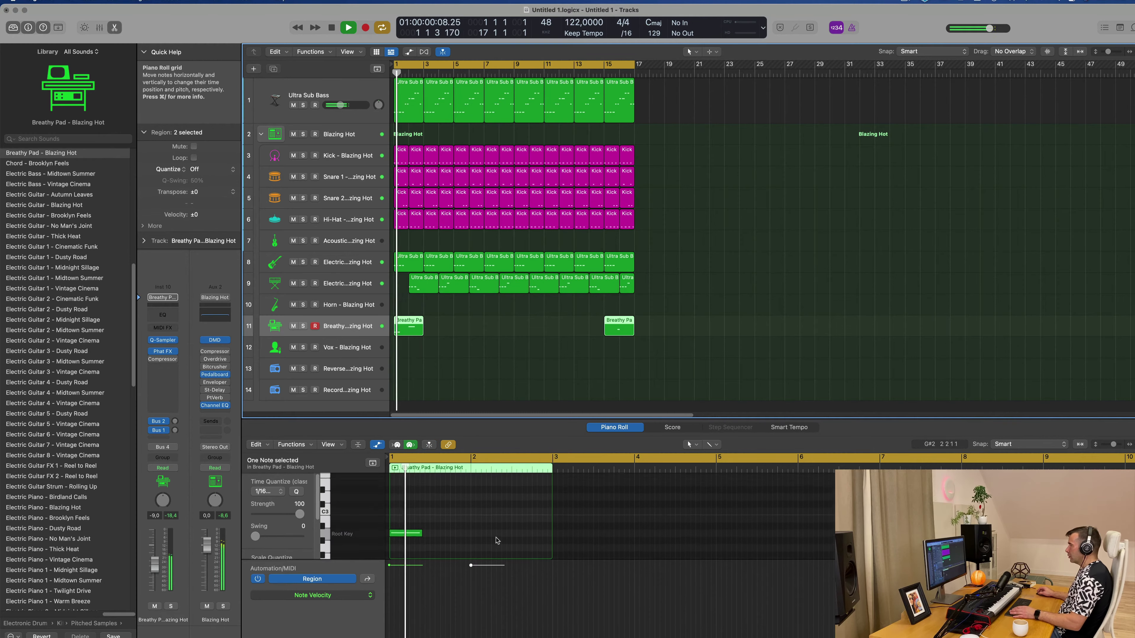
- Copy the Breathy Pad's bar 2 note to C4 and place the copy on beat 2 of bar 2
{"action": "left_click_drag", "start_coordinate": [406, 508], "coordinate": [503, 508]}
{"action": "scroll", "coordinate": [471, 518], "scroll_direction": "up", "scroll_amount": 3}
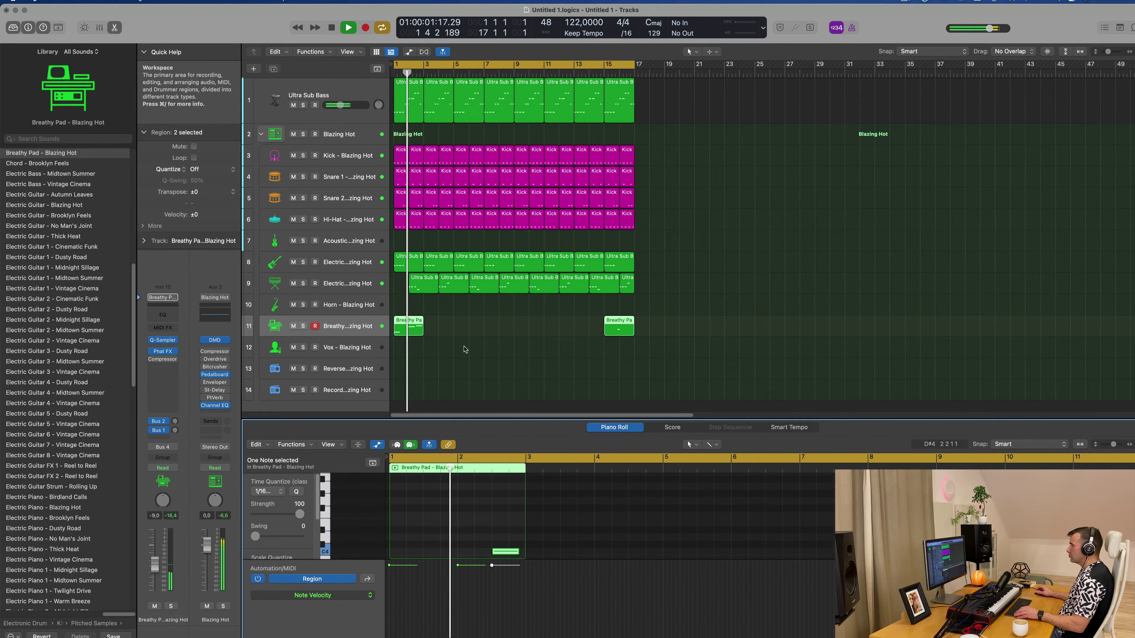
{"action": "scroll", "coordinate": [501, 503], "scroll_direction": "down", "scroll_amount": 3}
{"action": "key", "text": "space"}
{"action": "left_click_drag", "start_coordinate": [504, 504], "coordinate": [486, 513]}
{"action": "key", "text": "space"}
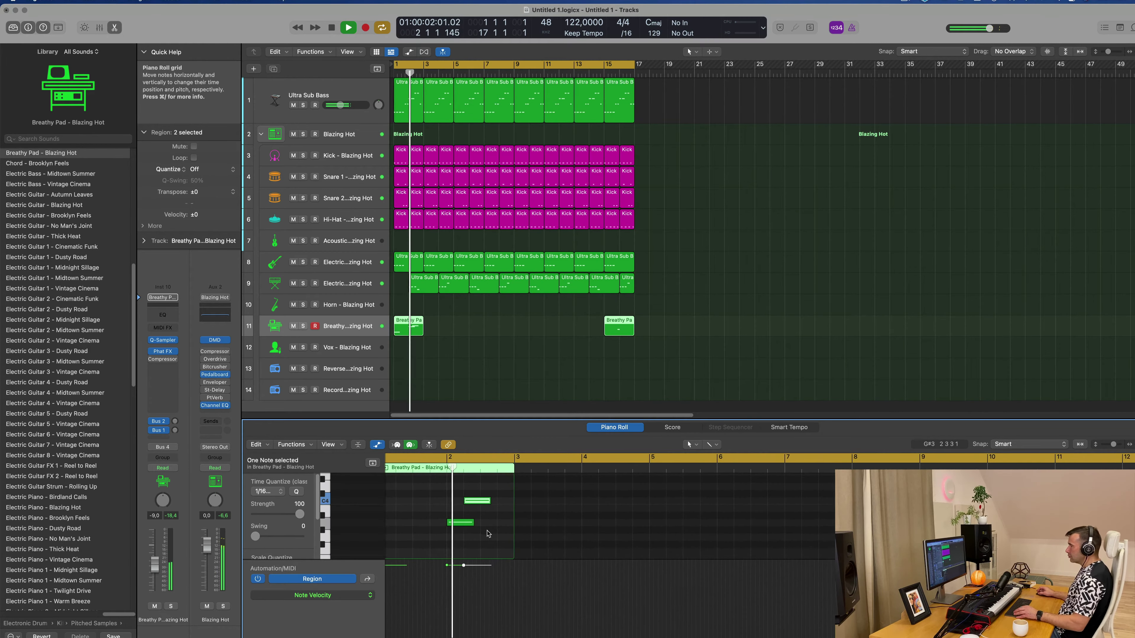
- Shift the Breathy Pad's C4 note half a beat later in bar 2
{"action": "key", "text": "Return"}
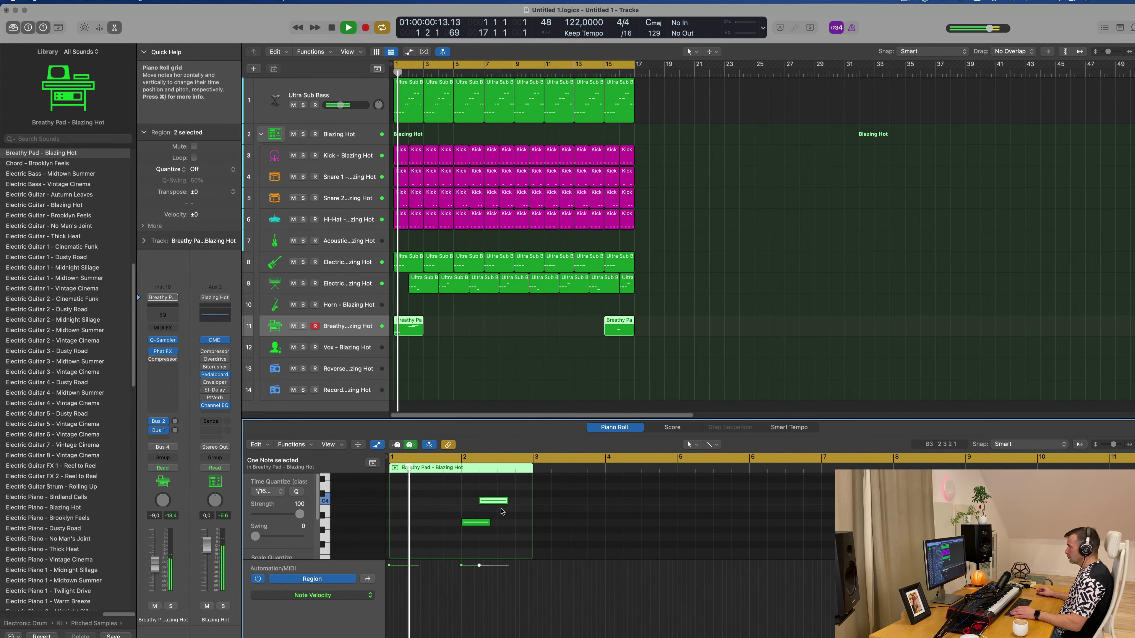
{"action": "left_click_drag", "start_coordinate": [494, 502], "coordinate": [502, 502]}
{"action": "key", "text": "super+Right"}
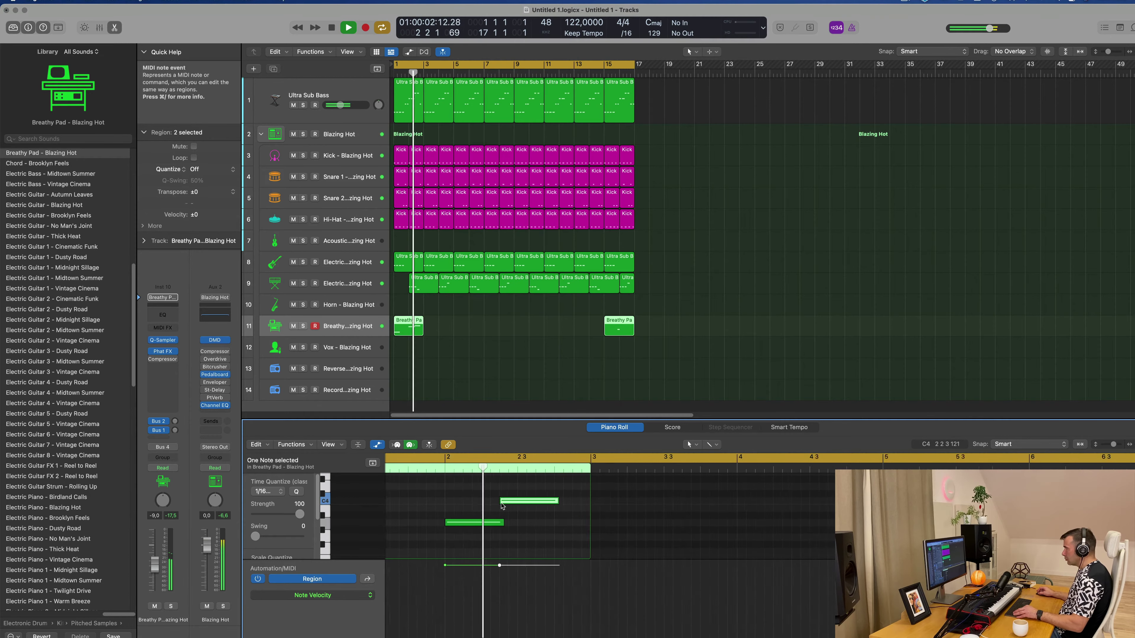
- Delete the extra Breathy Pad region at bar 15
{"action": "key", "text": "Return"}
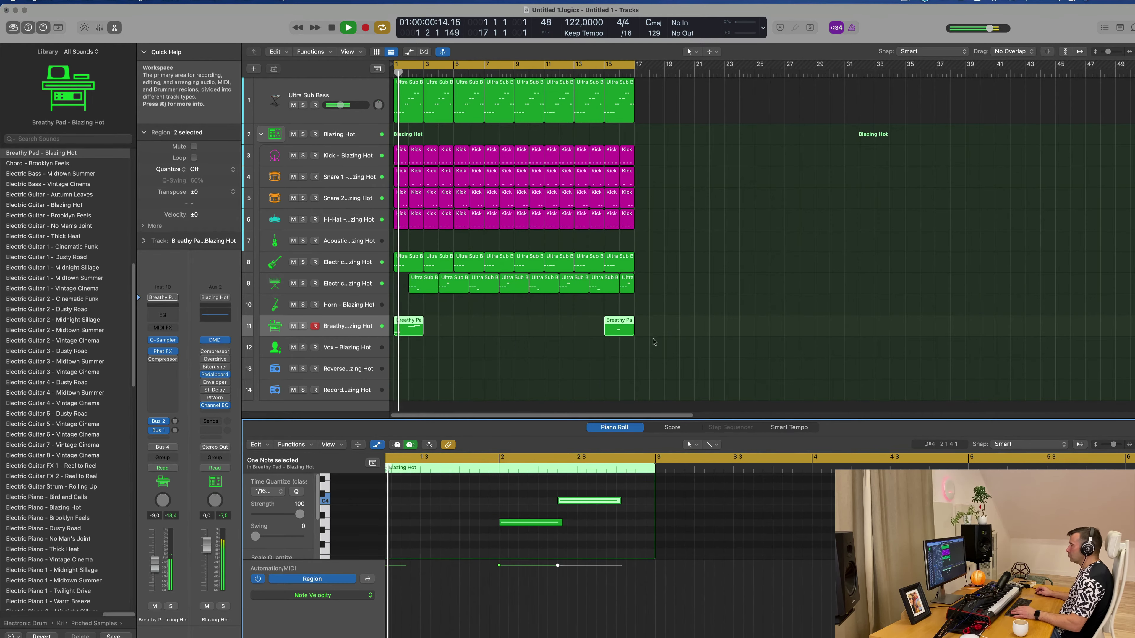
{"action": "left_click", "coordinate": [603, 333]}
{"action": "key", "text": "Delete"}
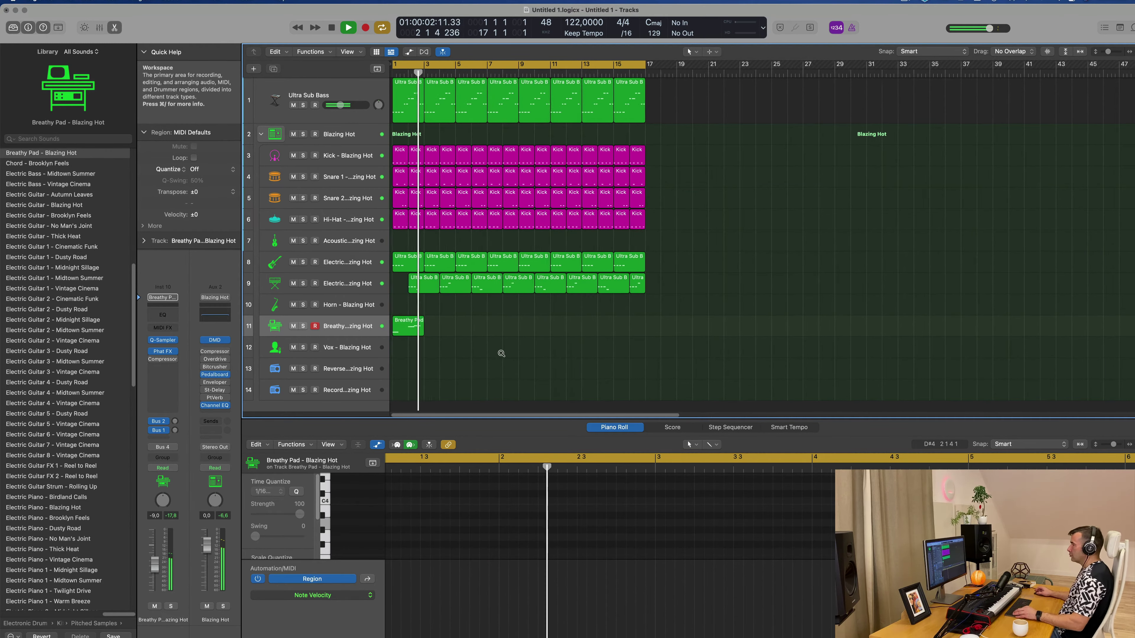
- Adjust the Breathy Pad track's delay send on Bus 1 to about -11.2 dB and its reverb send on Bus 2
{"action": "key", "text": "super+Right"}
{"action": "key", "text": "space"}
{"action": "key", "text": "space"}
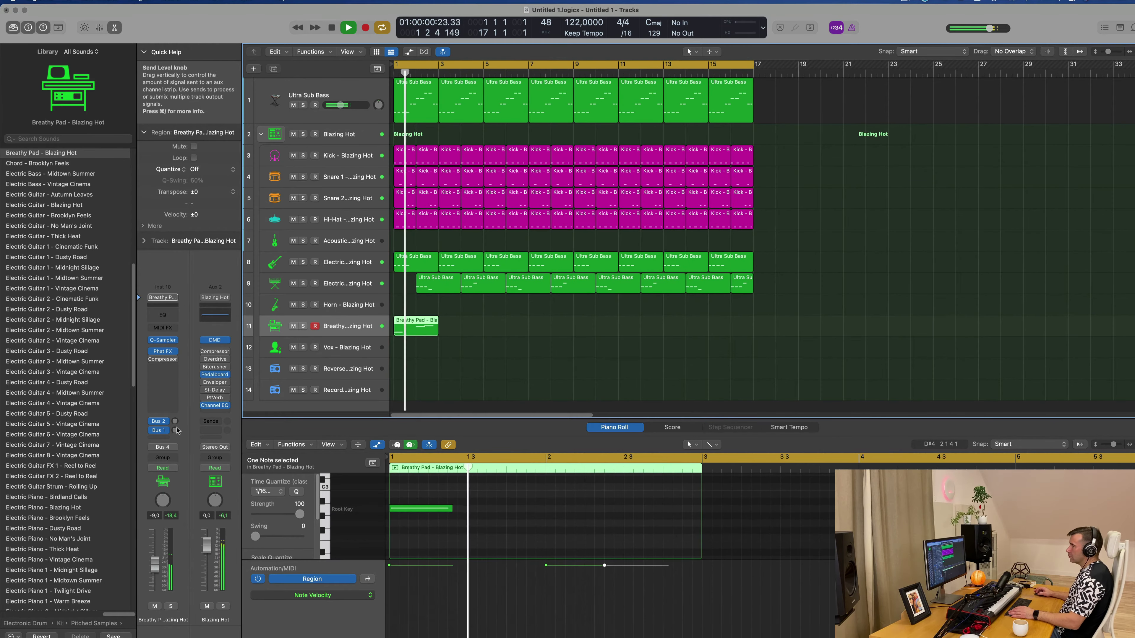
{"action": "left_click", "coordinate": [175, 430]}
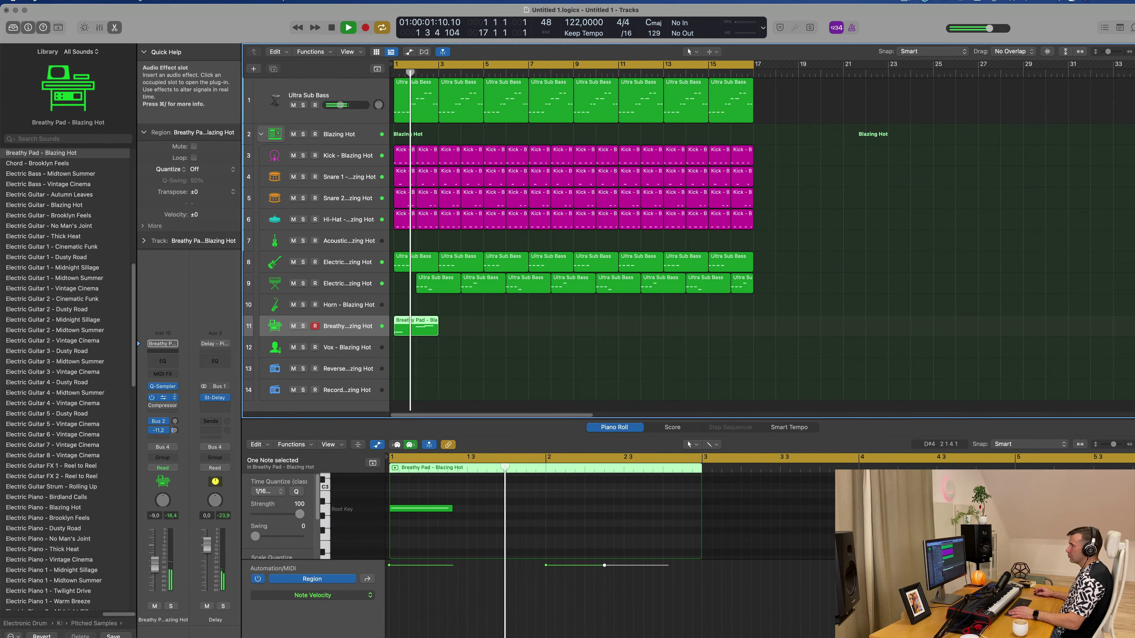
{"action": "left_click", "coordinate": [175, 421]}
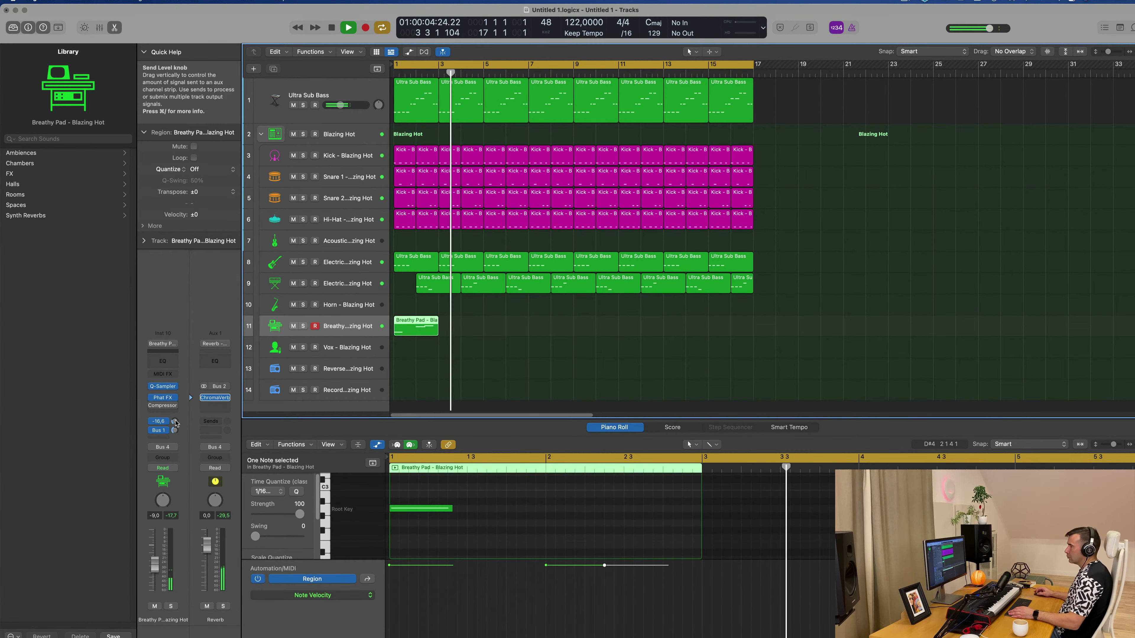
- Copy the two-bar Breathy Pad region to bars 5, 9 and 13
{"action": "key", "text": "super+Left"}
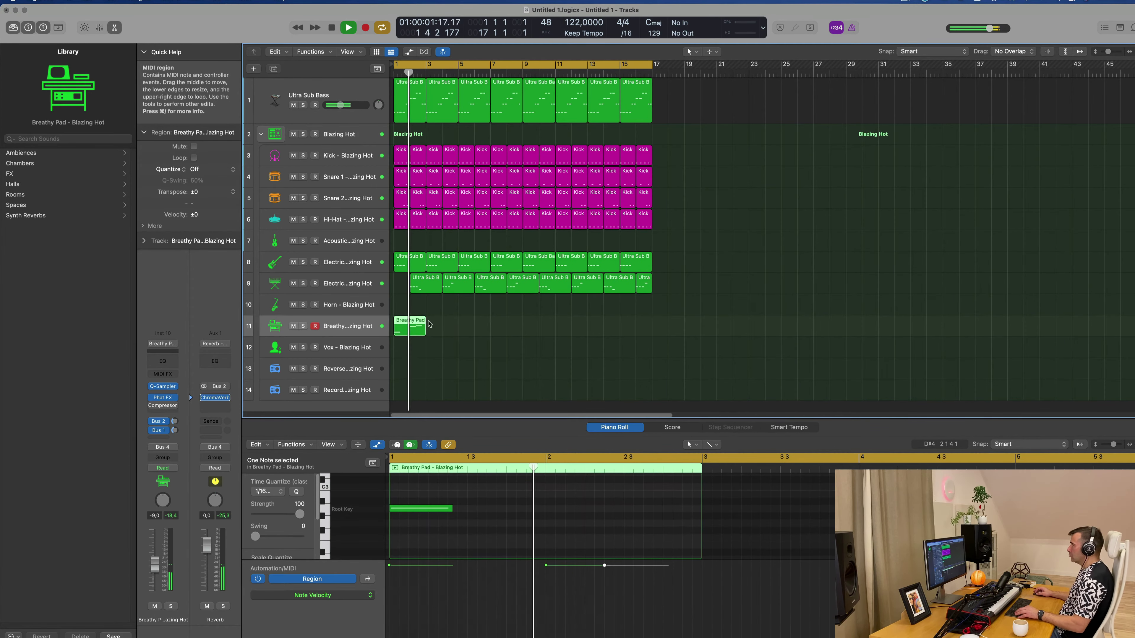
{"action": "left_click_drag", "start_coordinate": [412, 327], "coordinate": [479, 327], "text": "alt"}
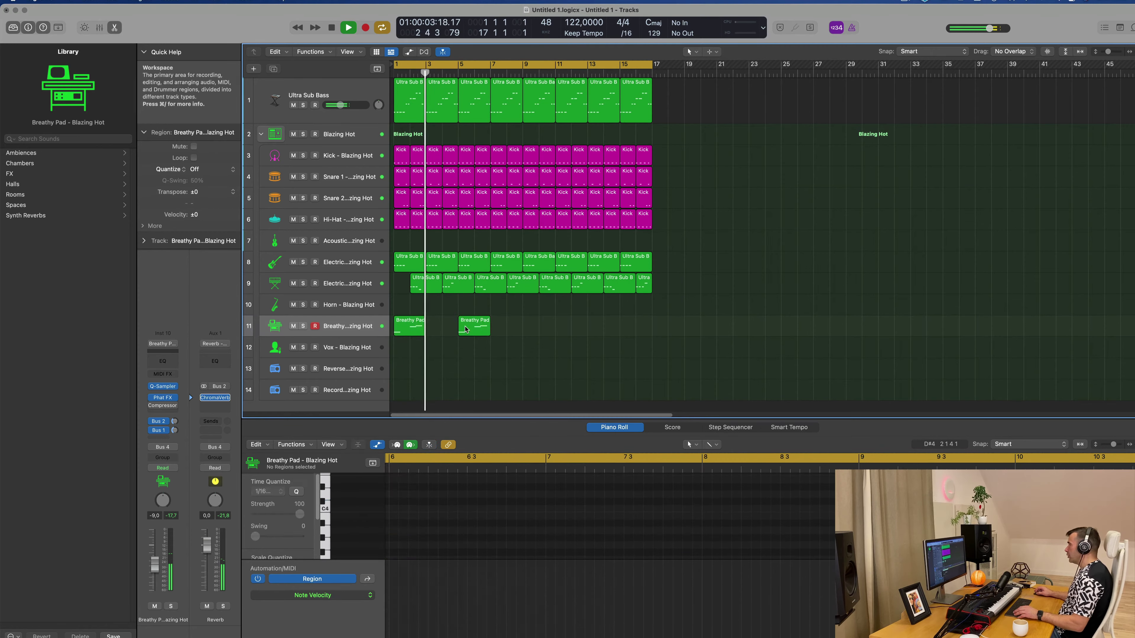
{"action": "left_click", "coordinate": [404, 328], "text": "shift"}
{"action": "left_click_drag", "start_coordinate": [404, 329], "coordinate": [534, 330], "text": "alt"}
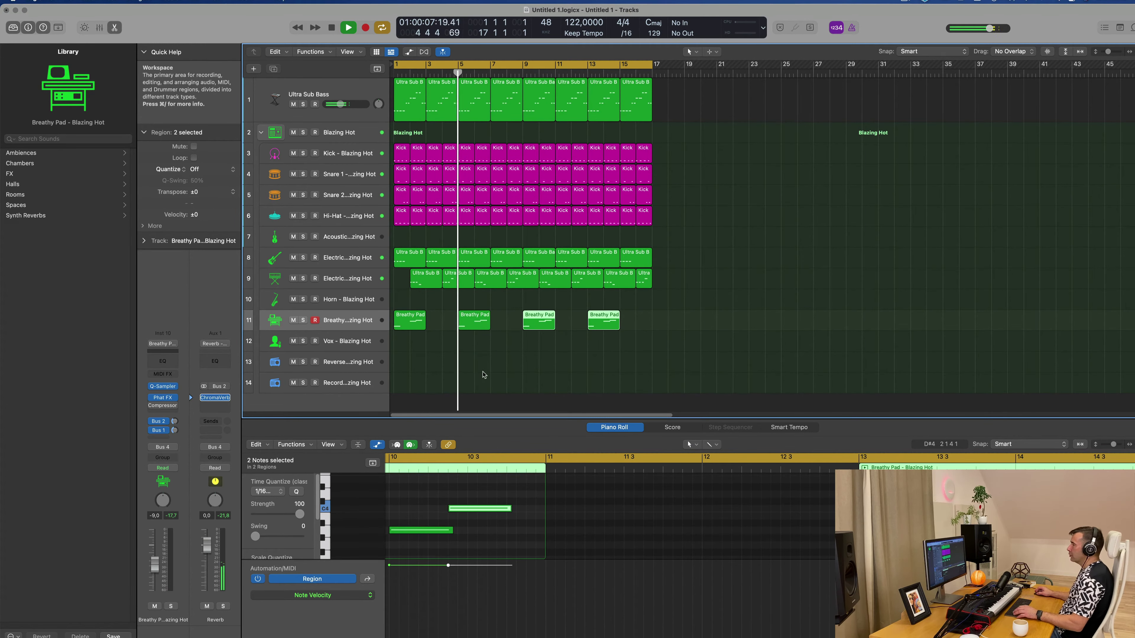
- Try a copy of the bar 1 Breathy Pad region at bar 3 on the Vox track, removing it after playback
{"action": "left_click", "coordinate": [371, 345]}
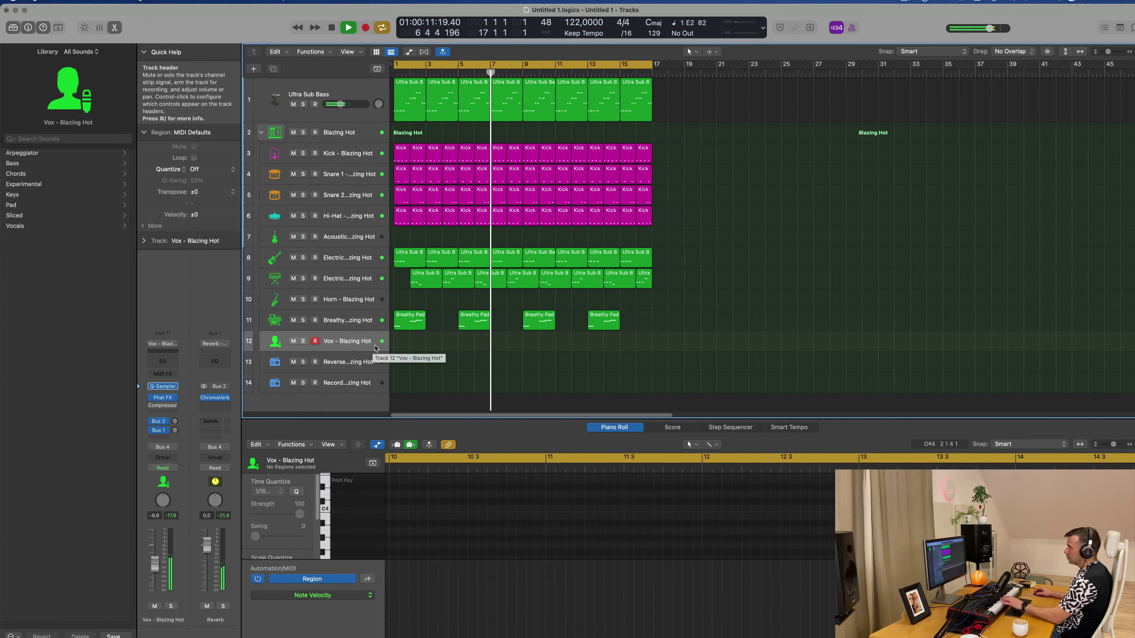
{"action": "left_click", "coordinate": [411, 322]}
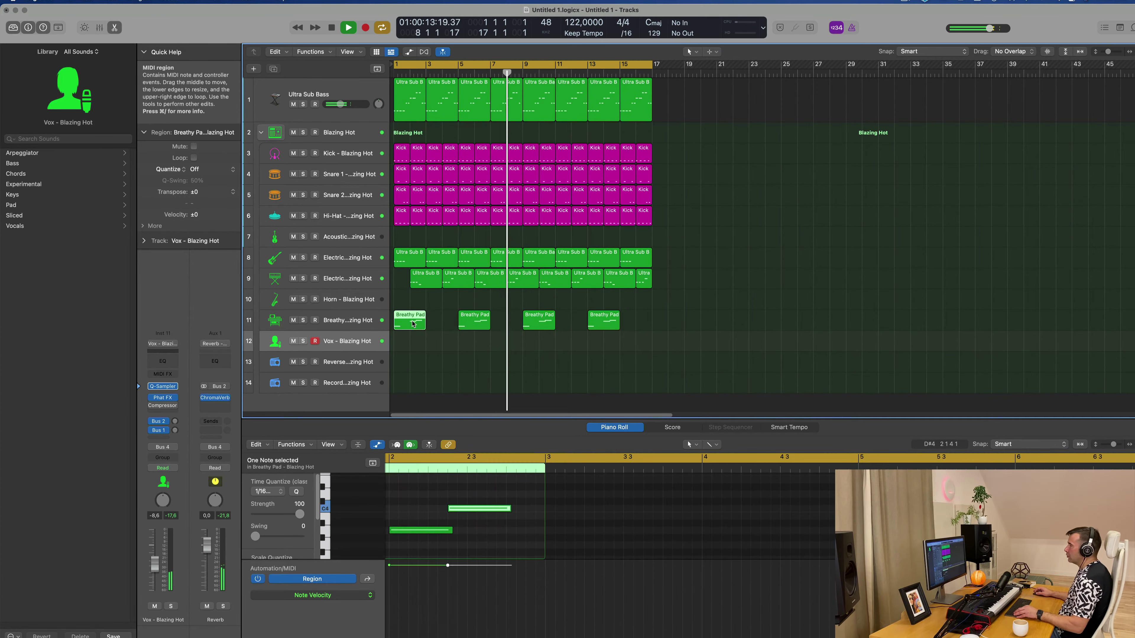
{"action": "left_click_drag", "start_coordinate": [411, 334], "coordinate": [444, 340]}
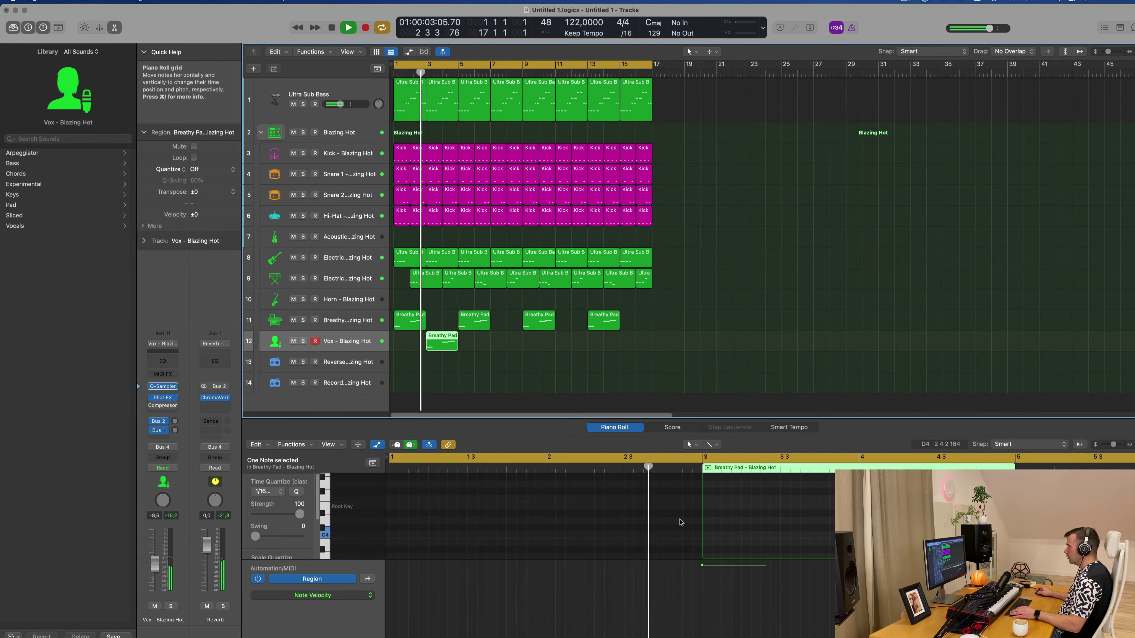
{"action": "left_click", "coordinate": [683, 520], "text": "ctrl+alt"}
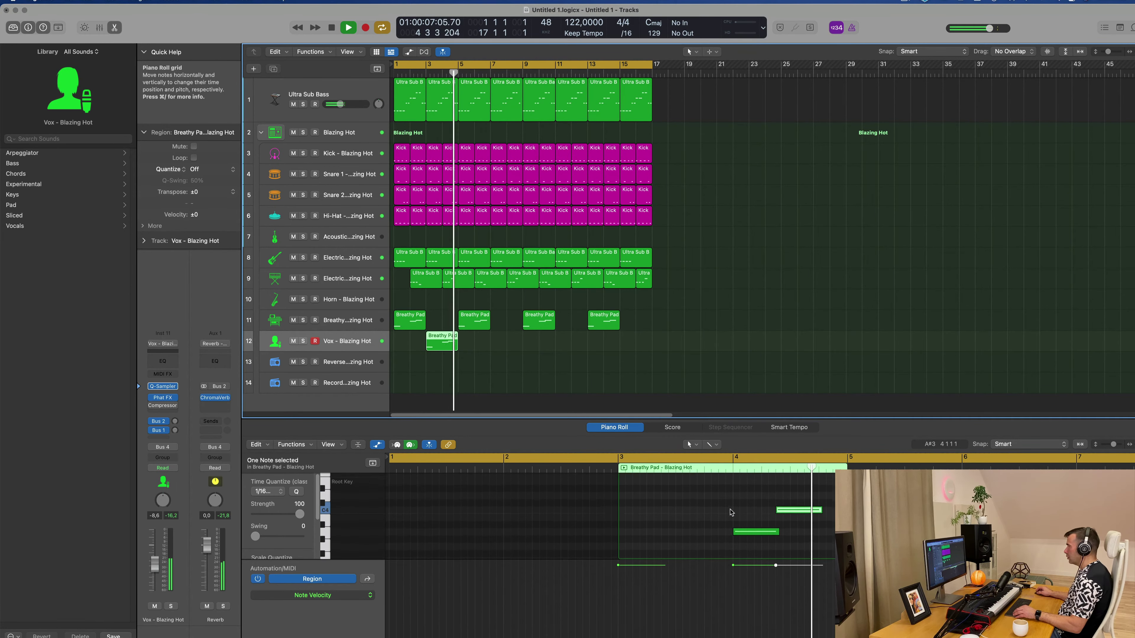
{"action": "scroll", "coordinate": [475, 533], "scroll_direction": "up", "scroll_amount": 2}
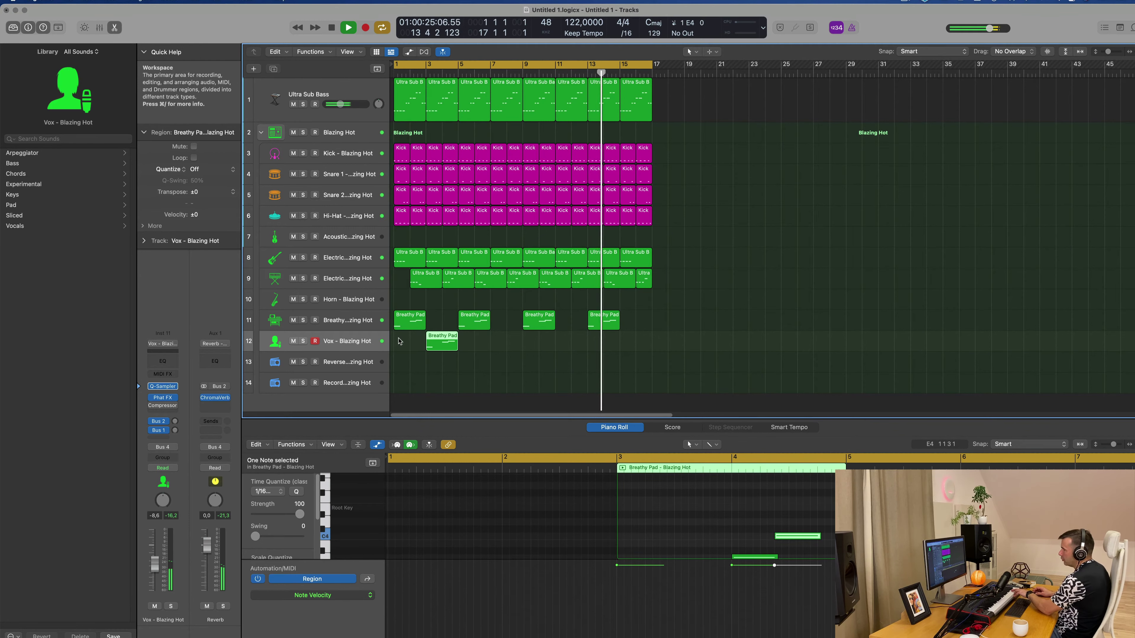
{"action": "key", "text": "Delete"}
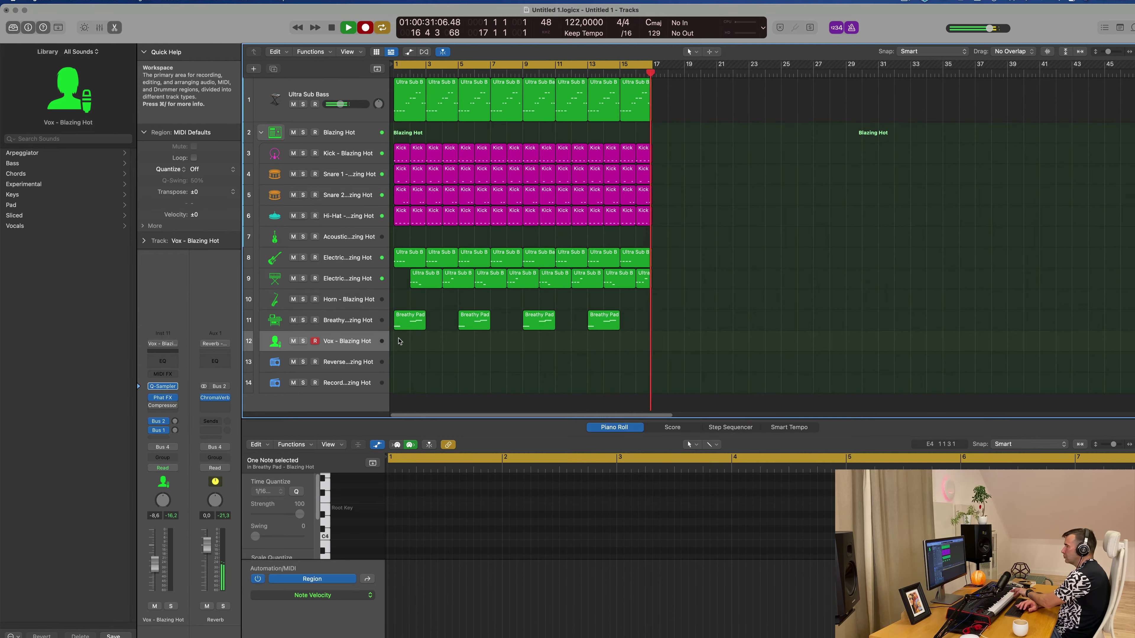
- Record a two-bar phrase of short repeated E4 notes on the Vox track from bar 1
{"action": "key", "text": "r"}
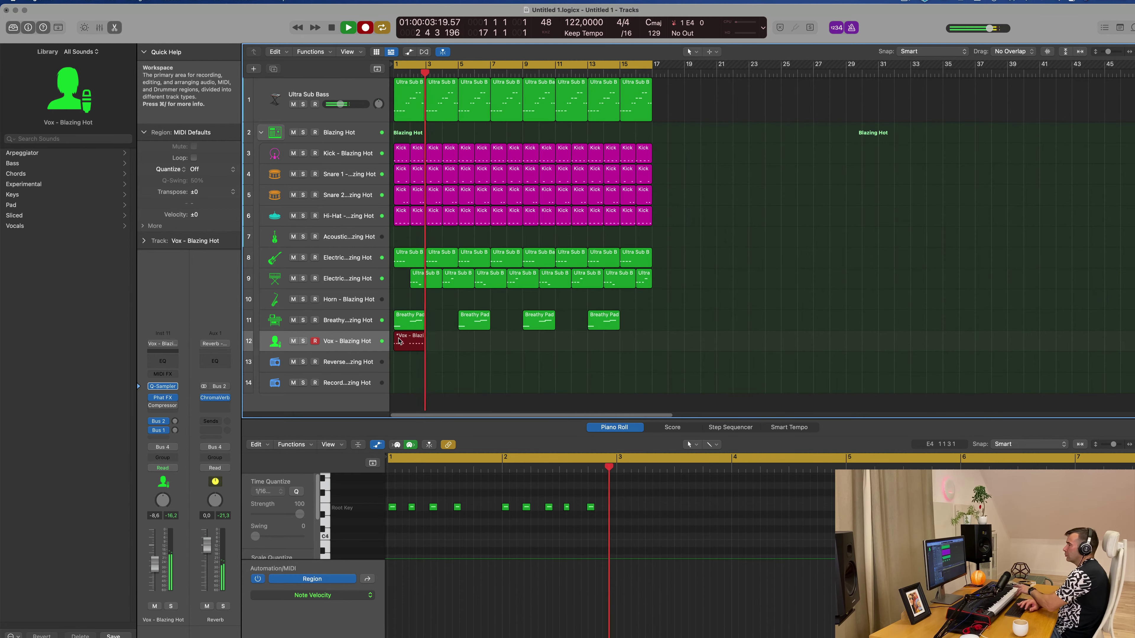
{"action": "key", "text": "space"}
{"action": "left_click", "coordinate": [413, 350]}
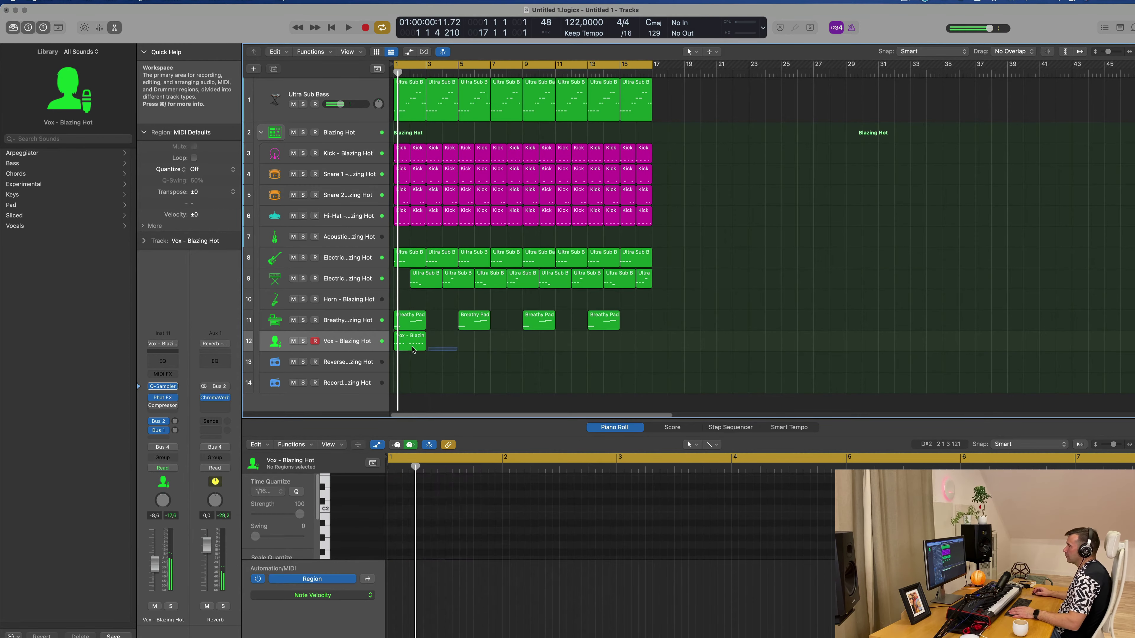
- Select all notes in the recorded Vox region and quantize them to 1/16
{"action": "left_click", "coordinate": [412, 349]}
{"action": "scroll", "coordinate": [461, 484], "scroll_direction": "up", "scroll_amount": 5}
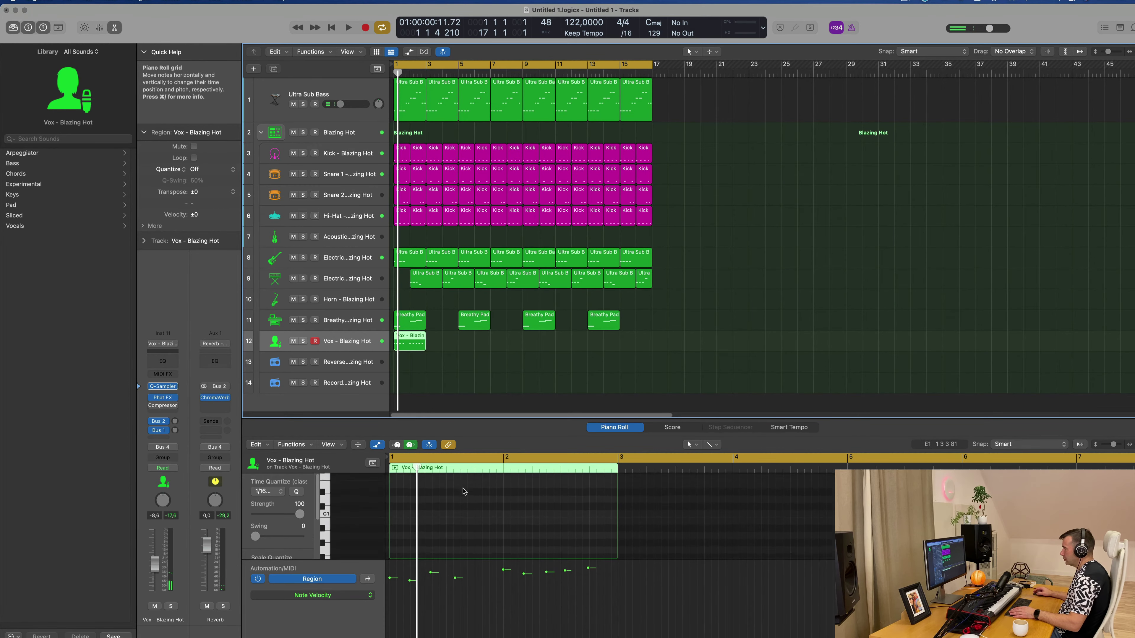
{"action": "scroll", "coordinate": [464, 514], "scroll_direction": "down", "scroll_amount": 2}
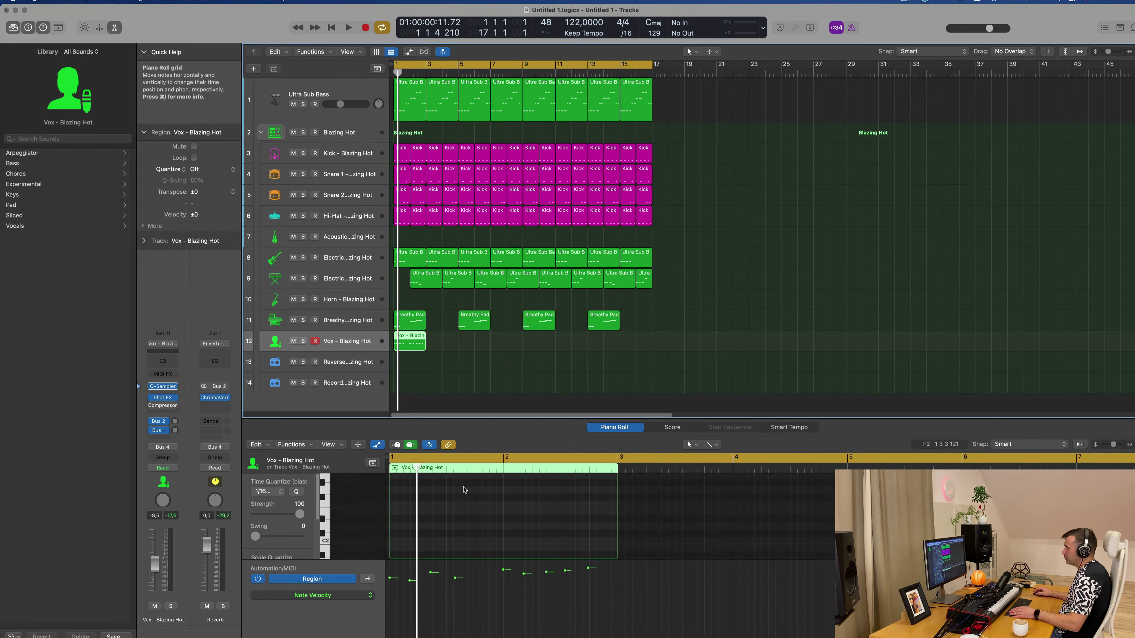
{"action": "scroll", "coordinate": [470, 538], "scroll_direction": "up", "scroll_amount": 2}
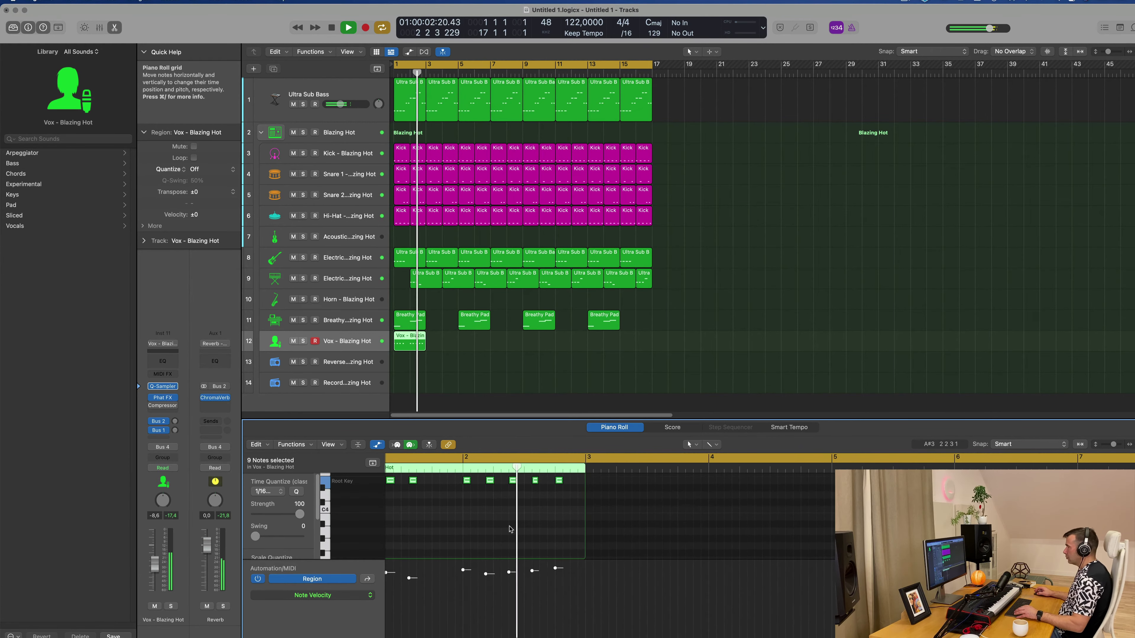
{"action": "scroll", "coordinate": [468, 507], "scroll_direction": "up", "scroll_amount": 1}
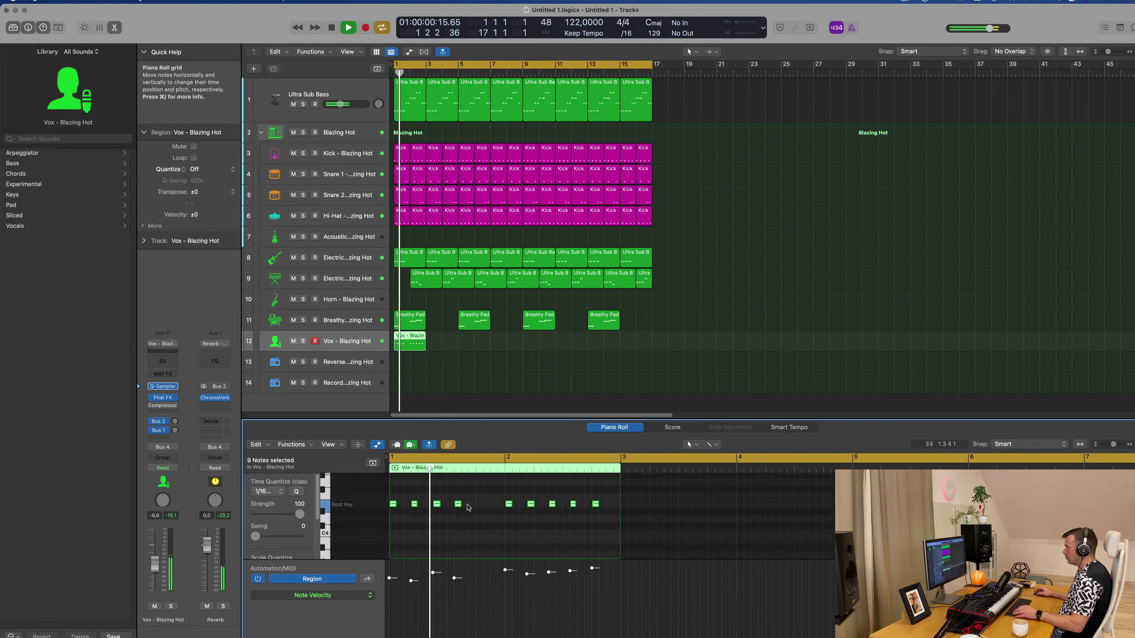
- Copy the last Vox note of bar 1 to beat 4 and delete the notes starting bars 1 and 2
{"action": "left_click", "coordinate": [465, 509]}
{"action": "left_click_drag", "start_coordinate": [458, 507], "coordinate": [479, 509]}
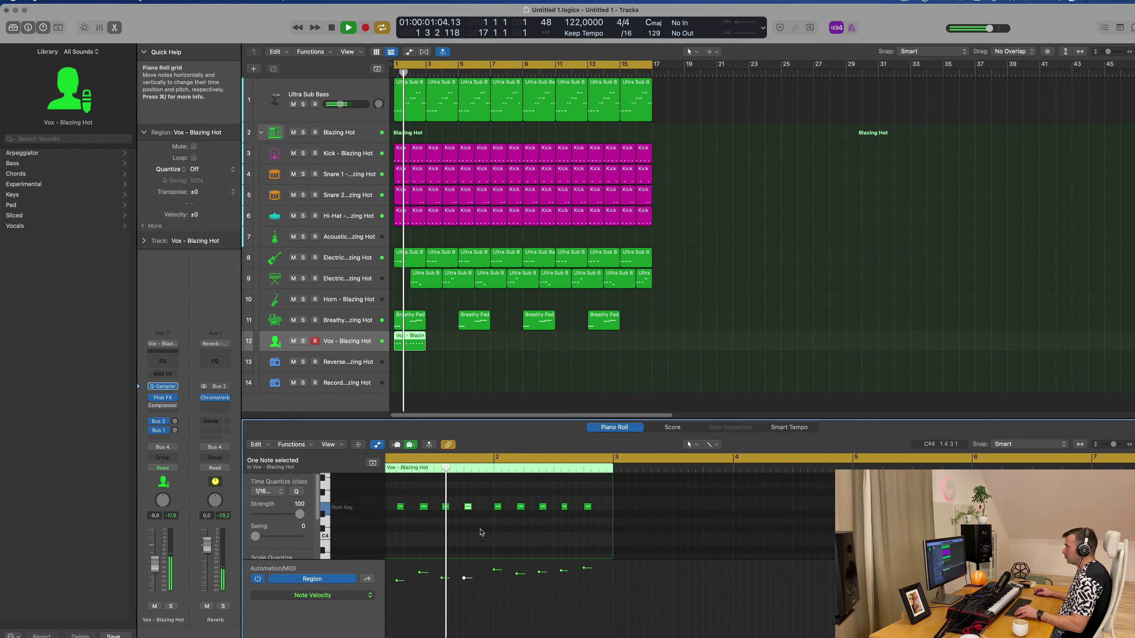
{"action": "left_click", "coordinate": [515, 508]}
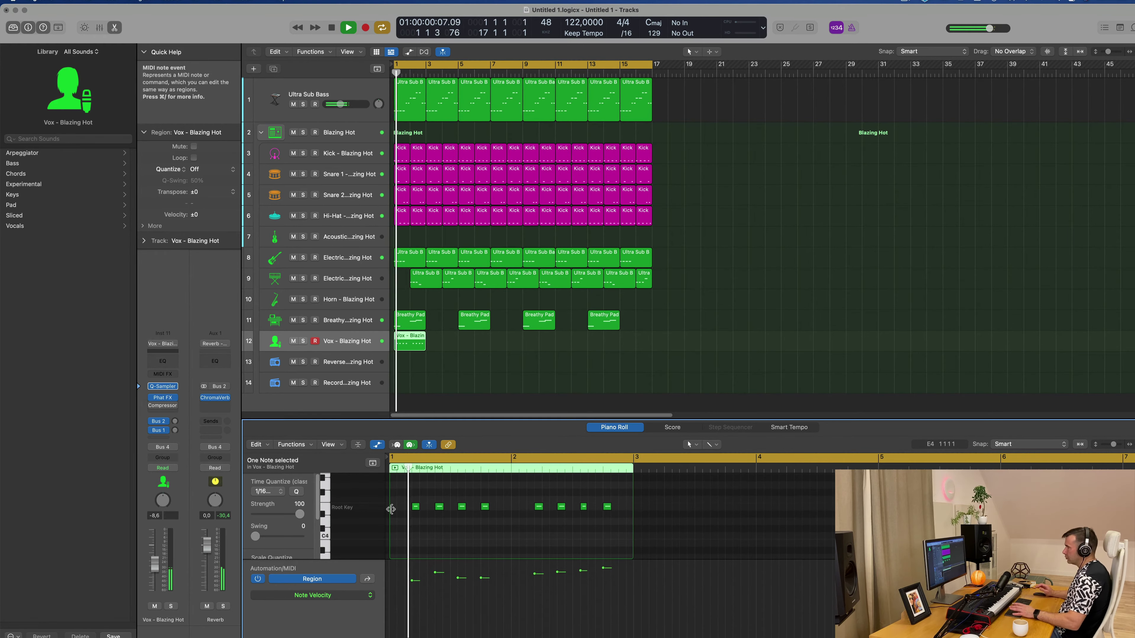
- Delete the first and third remaining Vox notes in bar 1 and shift the bar's last note two sixteenths earlier
{"action": "left_click", "coordinate": [415, 506]}
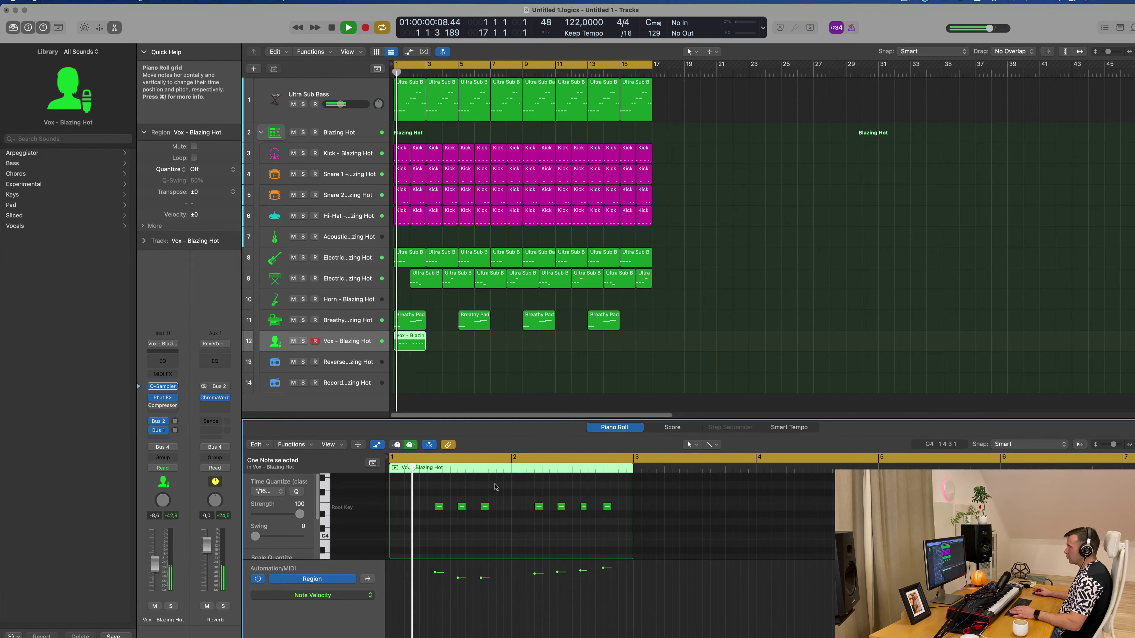
{"action": "left_click", "coordinate": [462, 507]}
{"action": "key", "text": "space"}
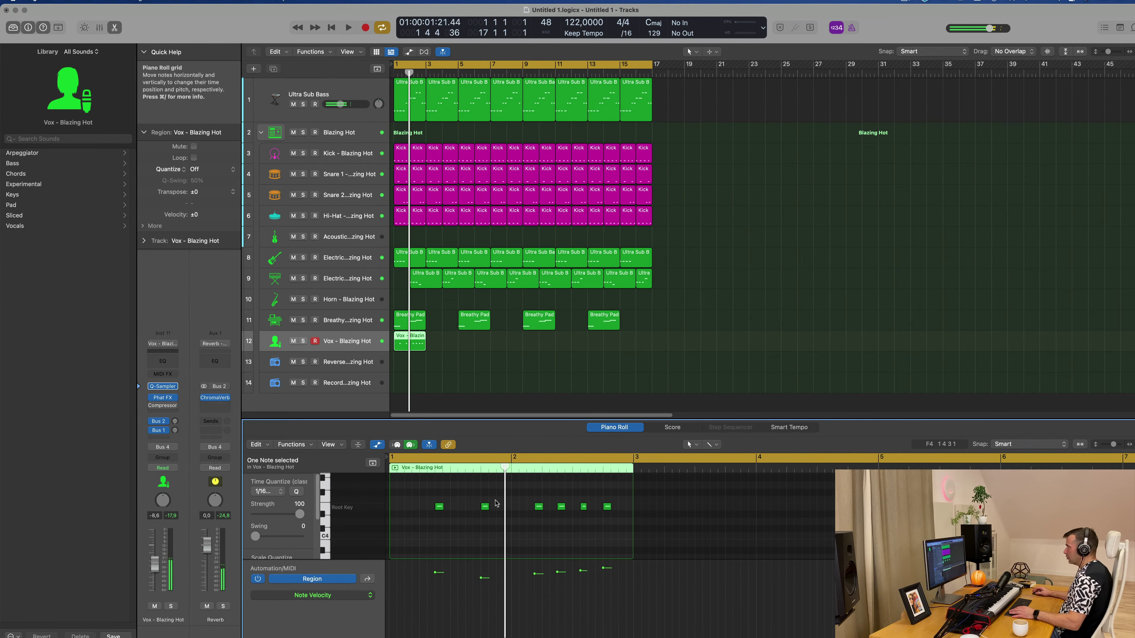
{"action": "left_click", "coordinate": [485, 506]}
{"action": "key", "text": "space"}
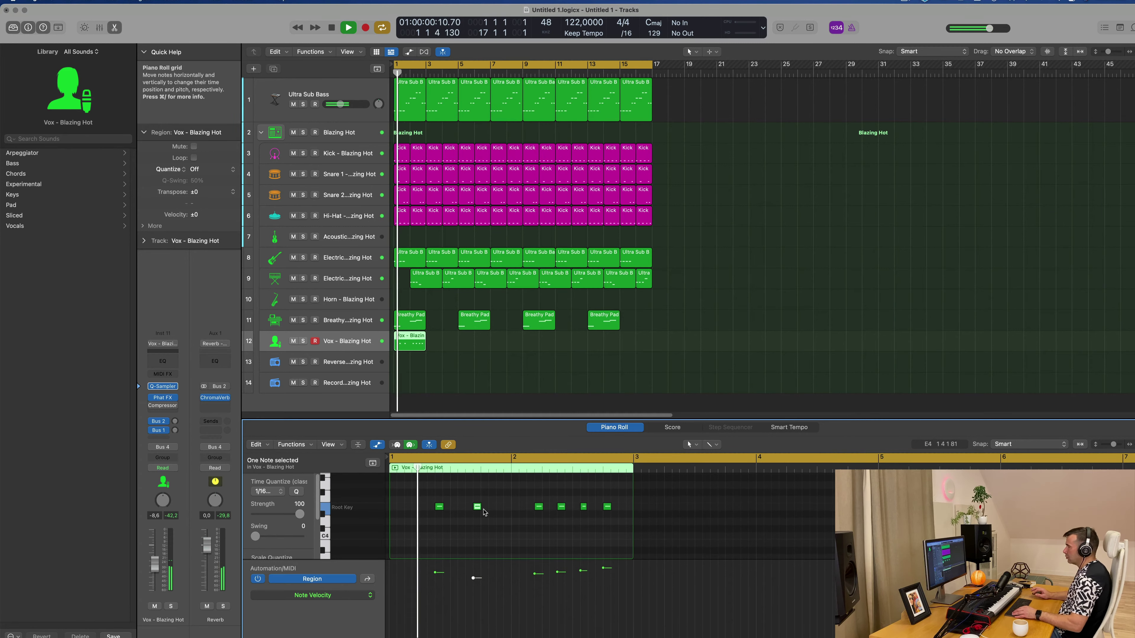
{"action": "key", "text": "space"}
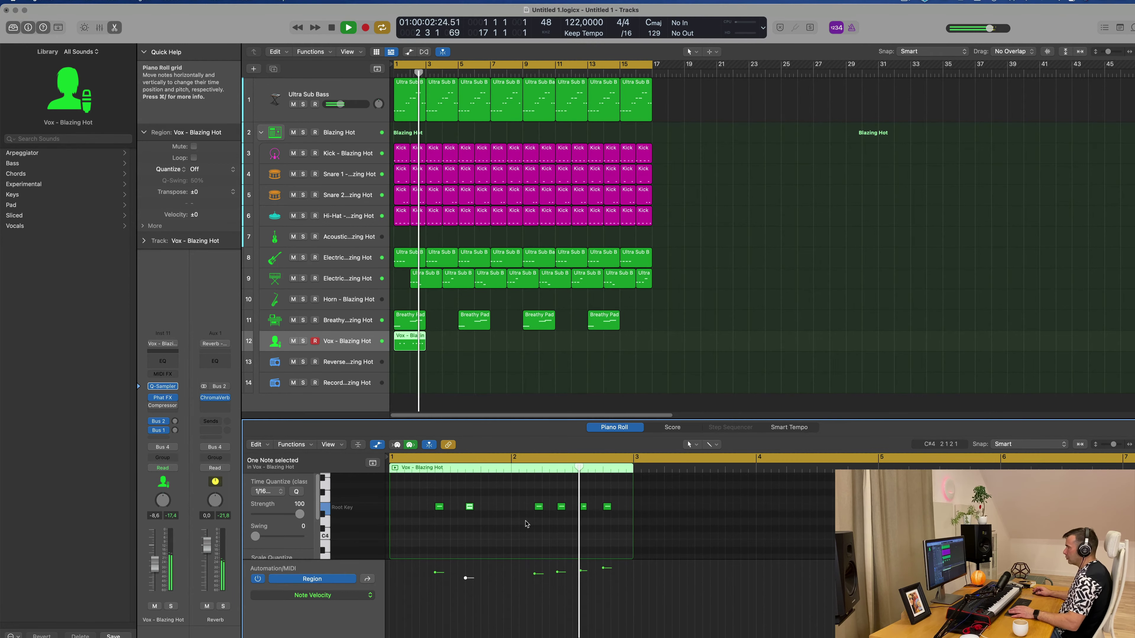
- Replace the Vox notes in bar 2 with copies of the two notes from bar 1
{"action": "left_click_drag", "start_coordinate": [512, 506], "coordinate": [612, 513]}
{"action": "key", "text": "Delete"}
{"action": "key", "text": "space"}
{"action": "left_click_drag", "start_coordinate": [531, 501], "coordinate": [562, 509]}
{"action": "key", "text": "space"}
{"action": "key", "text": "space"}
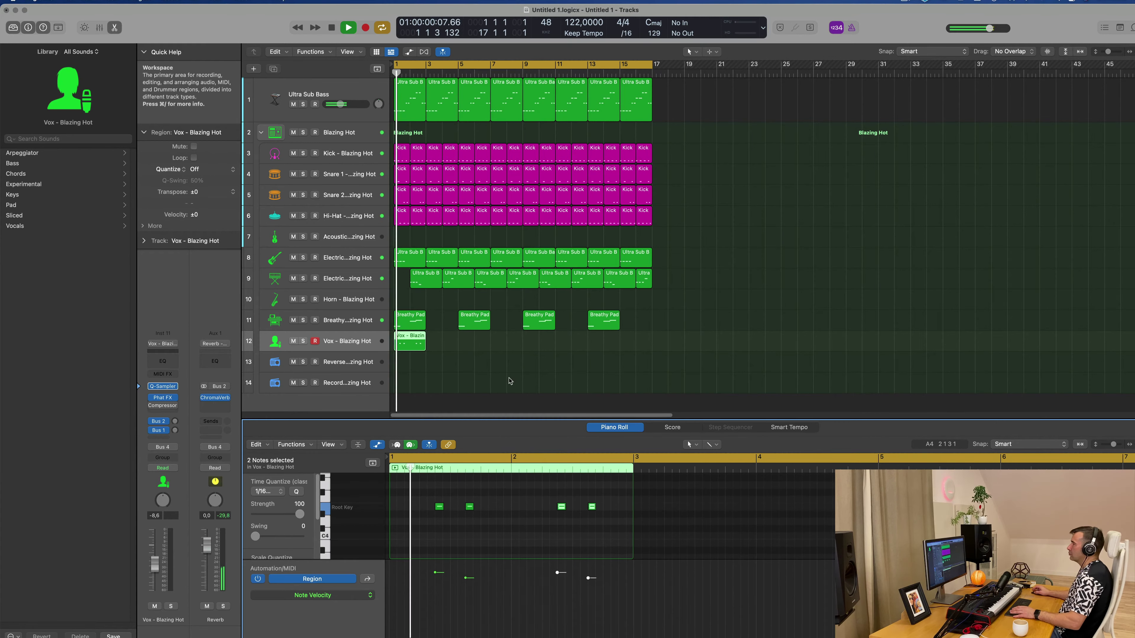
- Repeat the two-bar Vox region seven times to fill the loop through bar 16, and select all the track's regions
{"action": "left_click", "coordinate": [407, 351]}
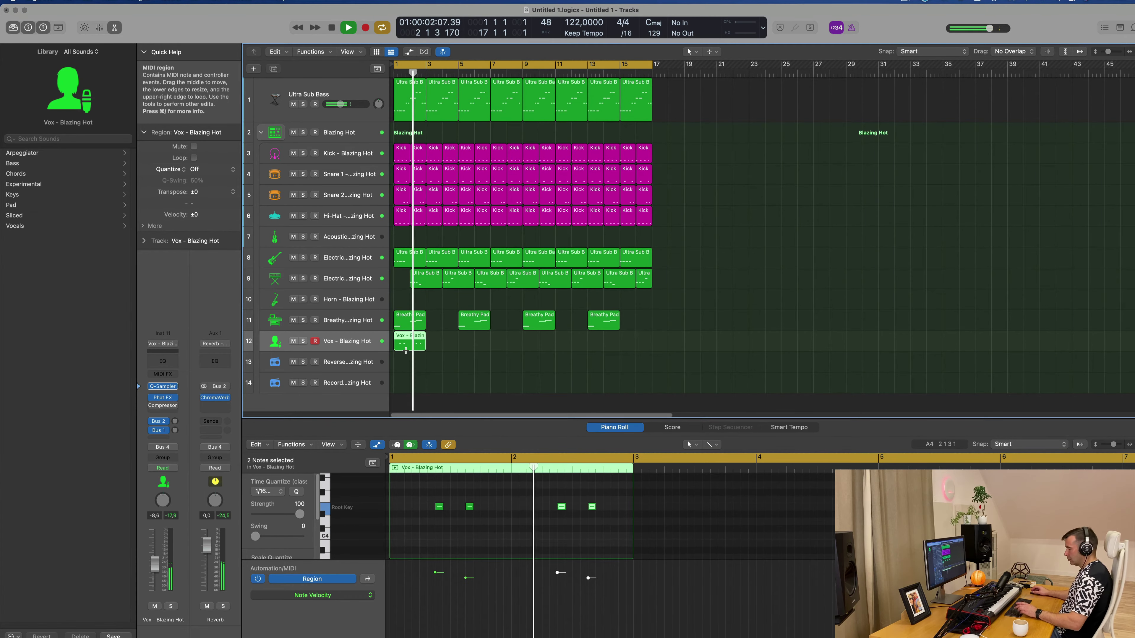
{"action": "key", "text": "super+r"}
{"action": "key", "text": "super+r"}
{"action": "key", "text": "super+r"}
{"action": "key", "text": "super+r"}
{"action": "key", "text": "super+r"}
{"action": "key", "text": "super+r"}
{"action": "key", "text": "super+r"}
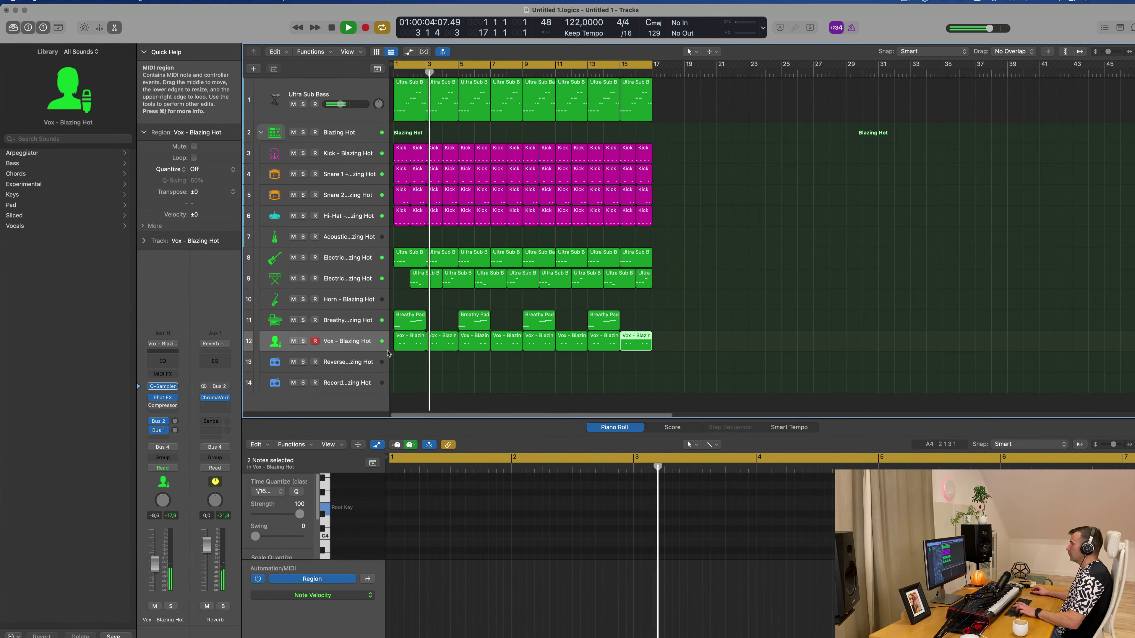
{"action": "key", "text": "shift+s"}
{"action": "key", "text": "space"}
{"action": "key", "text": "space"}
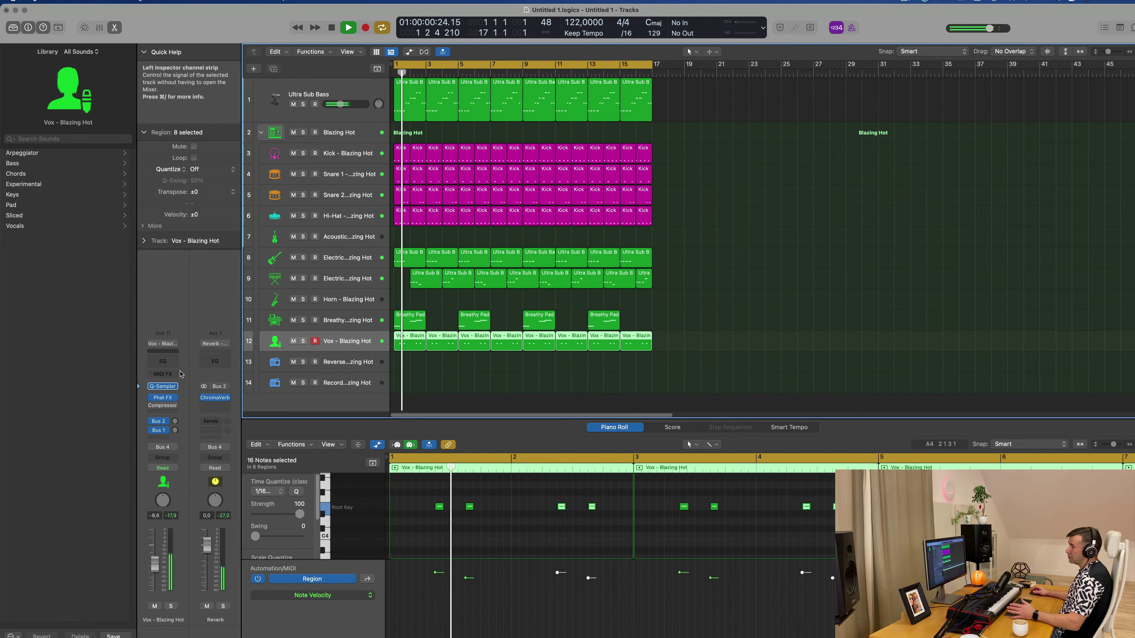
- Open the Phat FX plug-in on the Vox channel and load the Bigger Bass preset
{"action": "left_click", "coordinate": [162, 398]}
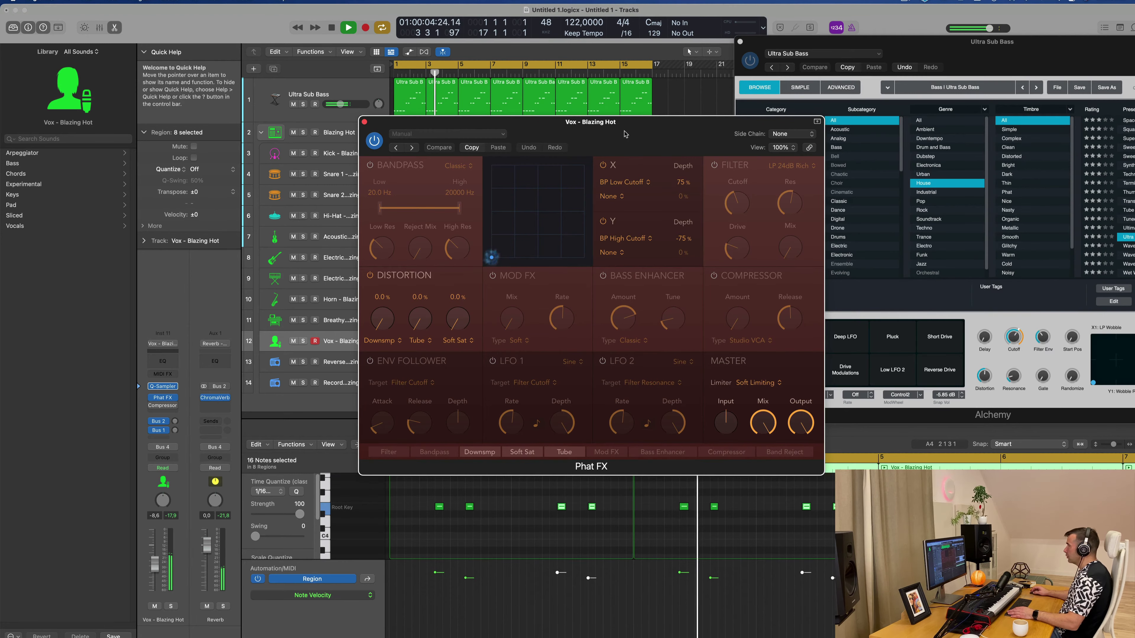
{"action": "left_click_drag", "start_coordinate": [641, 129], "coordinate": [707, 146]}
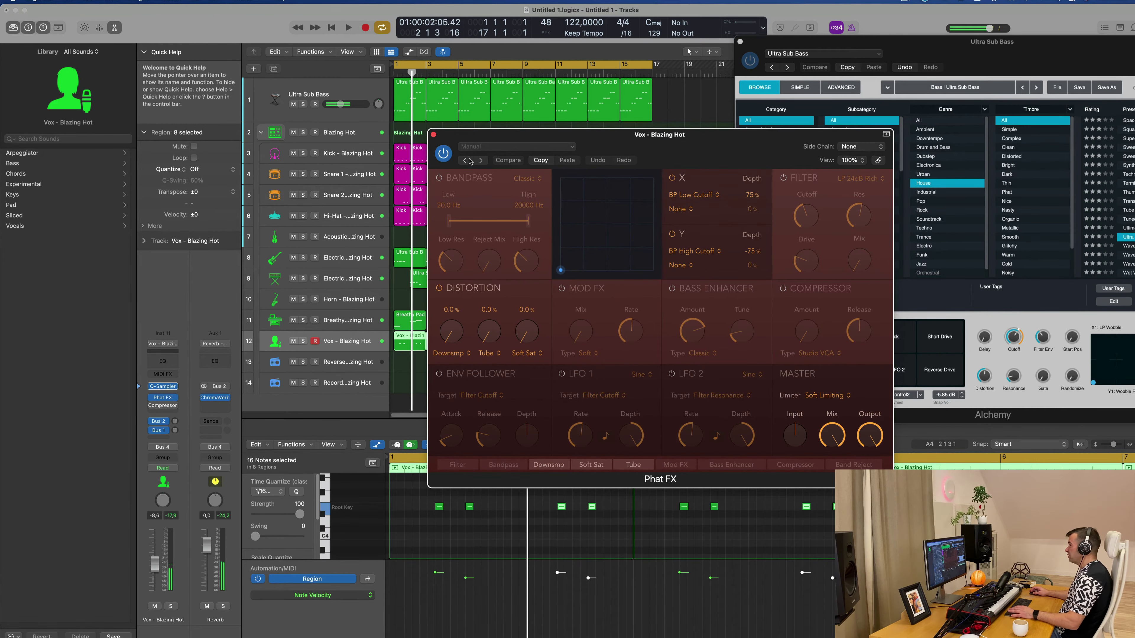
{"action": "left_click", "coordinate": [481, 161]}
{"action": "key", "text": "space"}
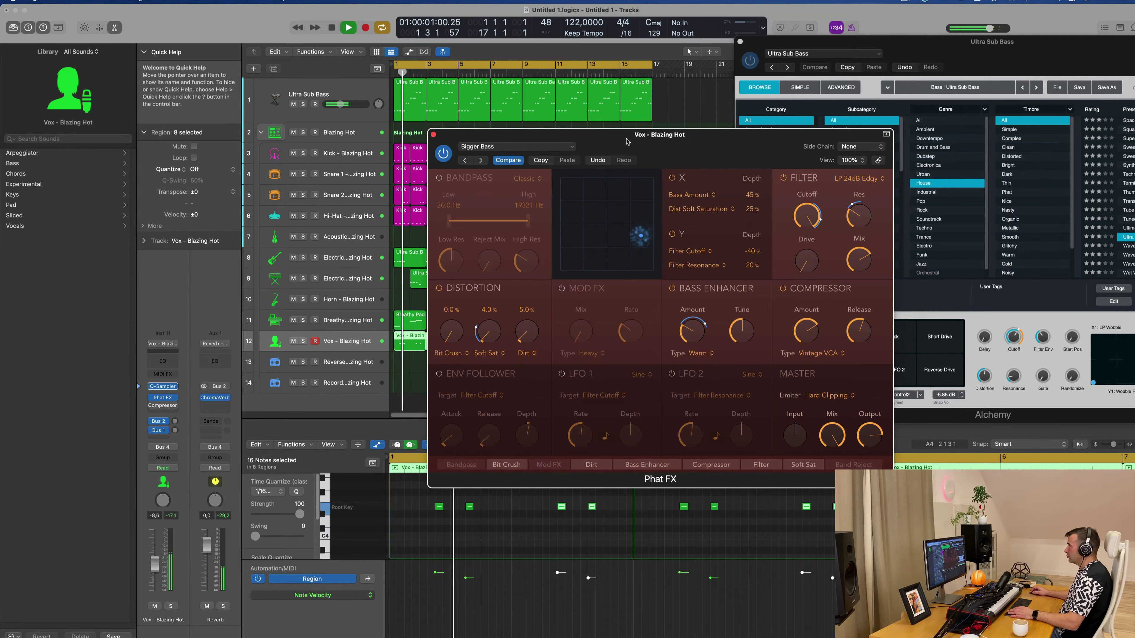
- Load the Distorted Rhythm preset from Phat FX's Rhythmic category on the Vox track and bypass the effect
{"action": "left_click", "coordinate": [559, 146]}
{"action": "mouse_move", "coordinate": [570, 355]}
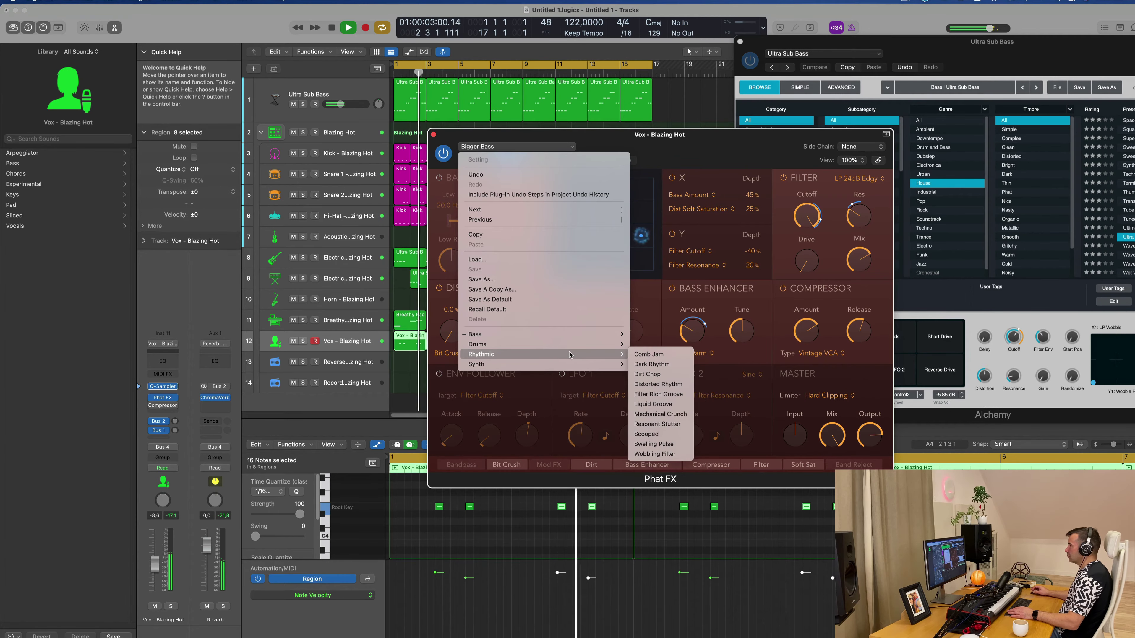
{"action": "left_click", "coordinate": [677, 385]}
{"action": "left_click_drag", "start_coordinate": [445, 154], "coordinate": [718, 196]}
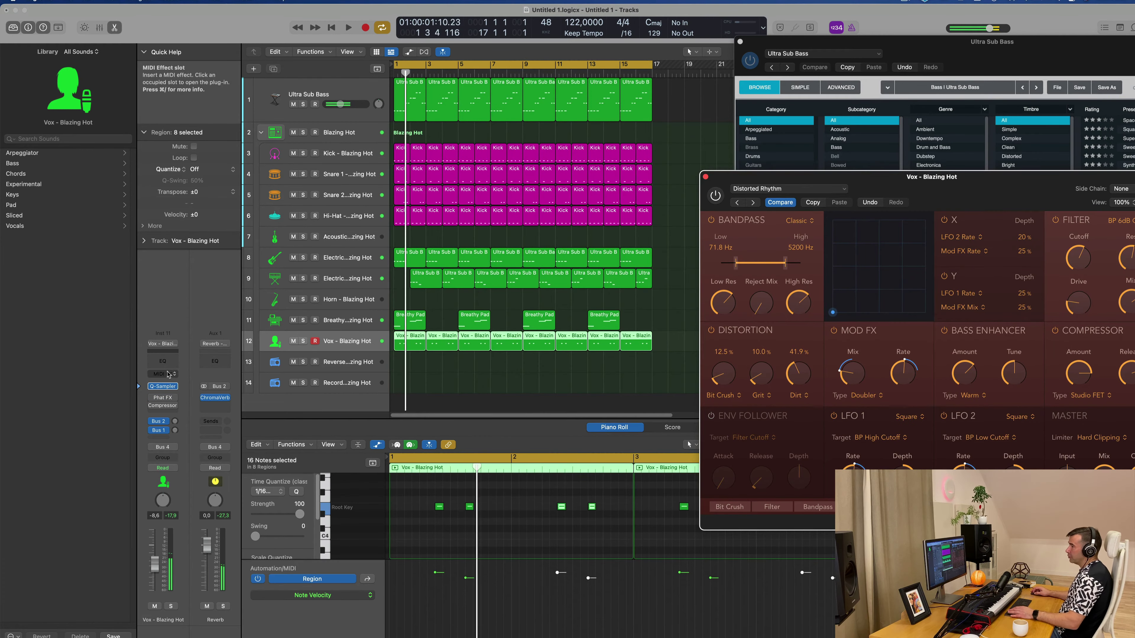
- Add a Channel EQ to the Vox channel with a 48 dB/oct high cut at 1220 Hz and a Q of 1.10
{"action": "left_click", "coordinate": [162, 361]}
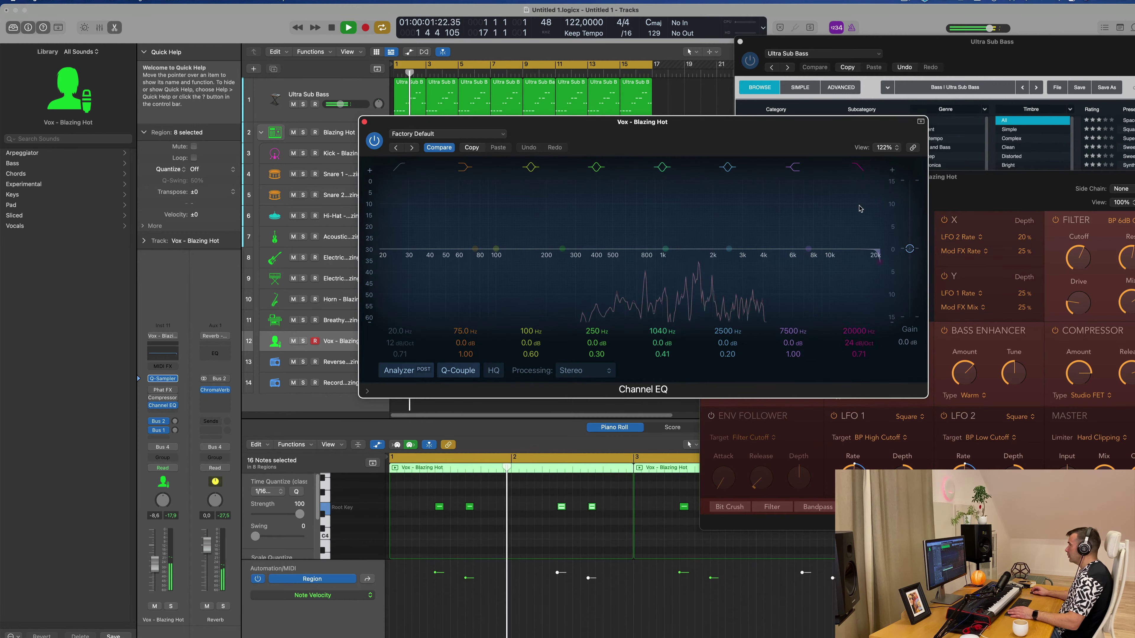
{"action": "left_click_drag", "start_coordinate": [875, 250], "coordinate": [879, 268]}
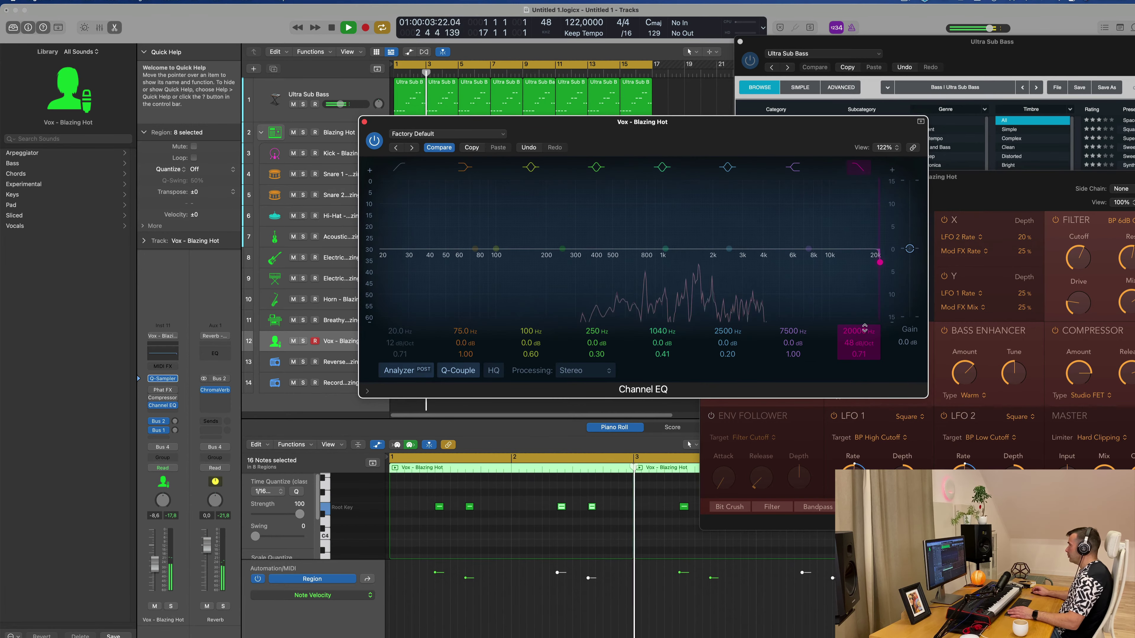
{"action": "left_click_drag", "start_coordinate": [860, 331], "coordinate": [864, 328]}
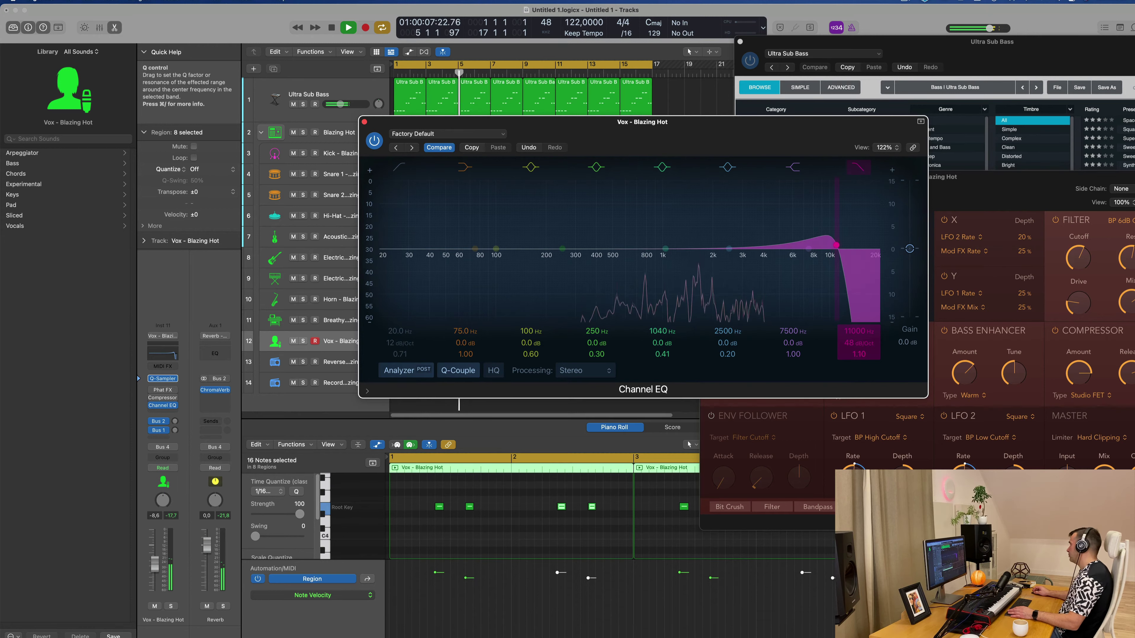
{"action": "left_click_drag", "start_coordinate": [807, 244], "coordinate": [694, 245]}
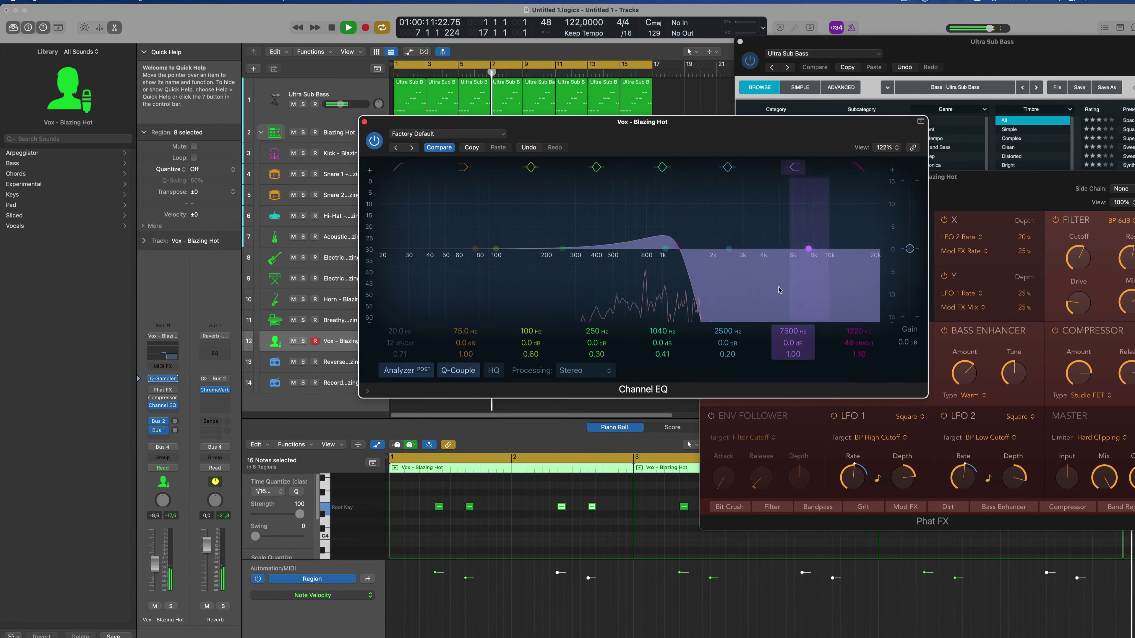
- Adjust the Vox delay send on Bus 1, and set the EQ's high cut to 2140 Hz with a Q of 0.67
{"action": "left_click", "coordinate": [174, 430]}
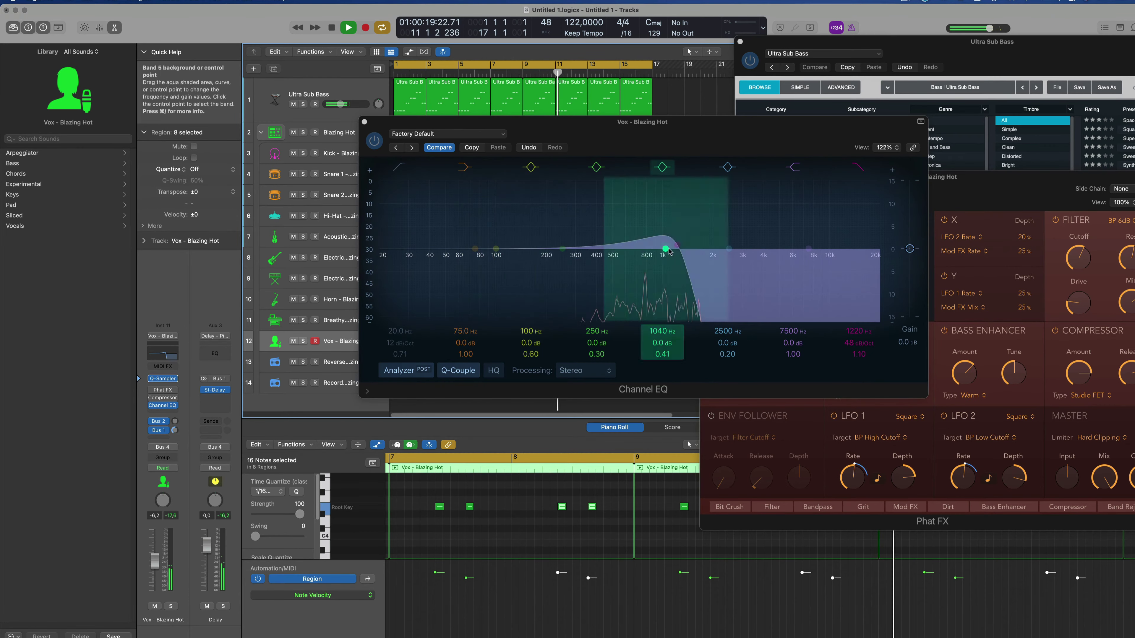
{"action": "left_click_drag", "start_coordinate": [676, 253], "coordinate": [725, 257]}
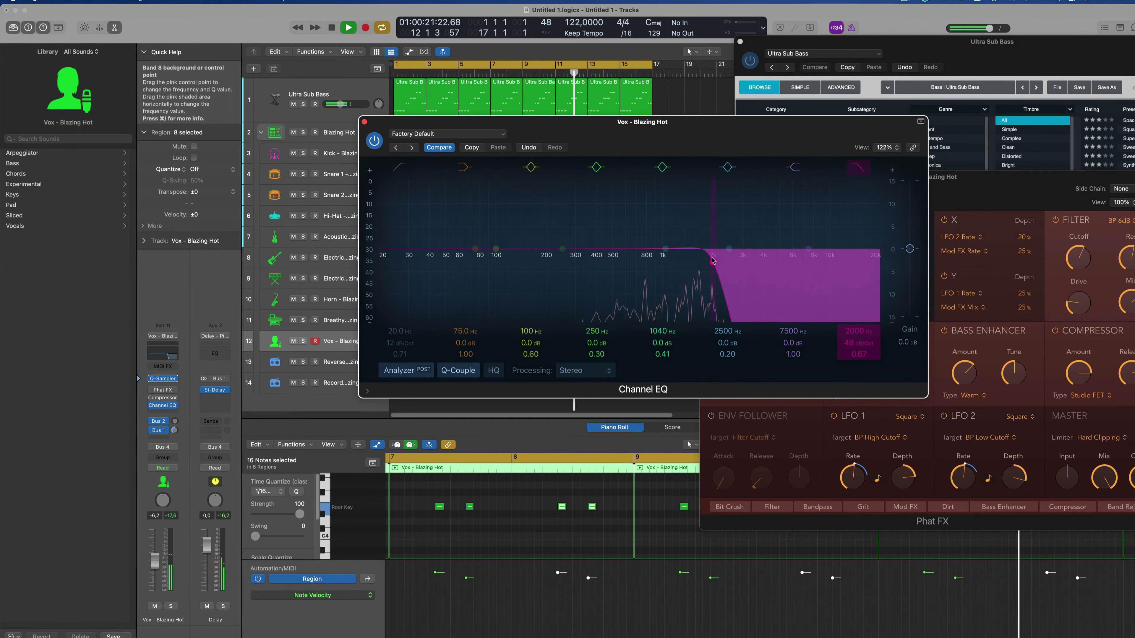
{"action": "left_click", "coordinate": [688, 96]}
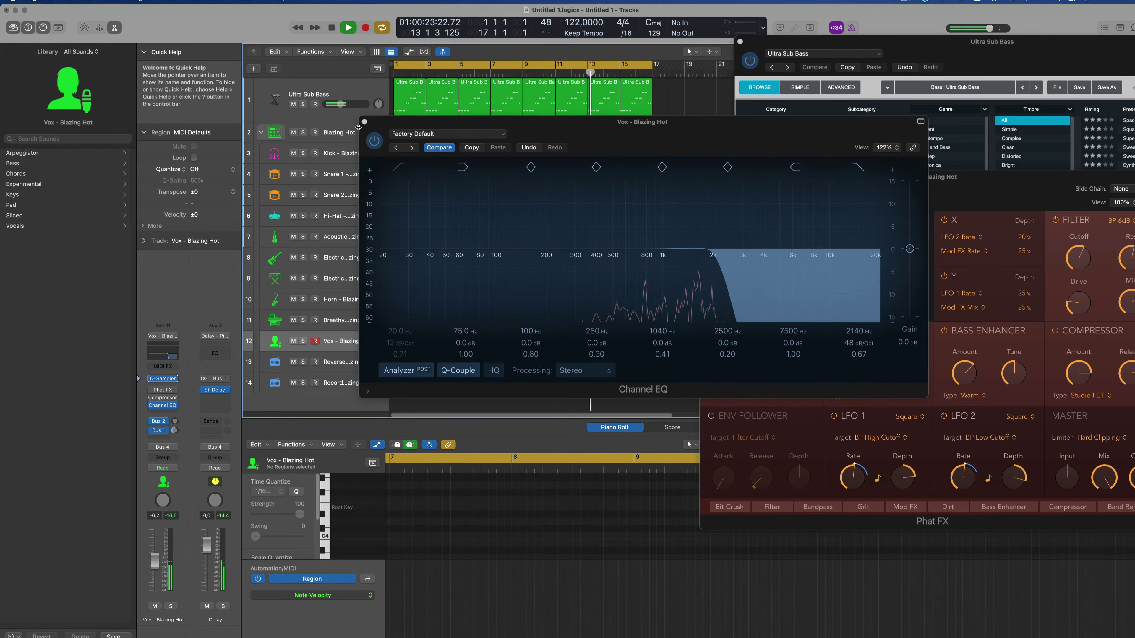
{"action": "left_click", "coordinate": [365, 125]}
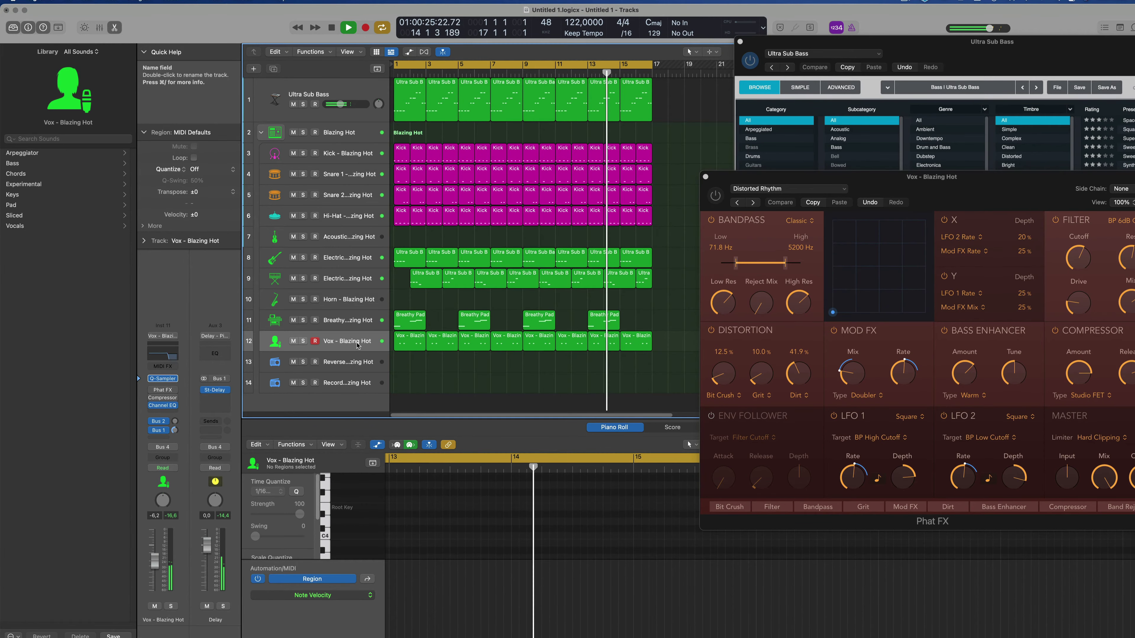
- Lower the Vox track's volume to -10.6 dB and set its Bus 2 reverb send to about -5 dB
{"action": "left_click", "coordinate": [255, 341]}
{"action": "left_click_drag", "start_coordinate": [154, 560], "coordinate": [152, 571]}
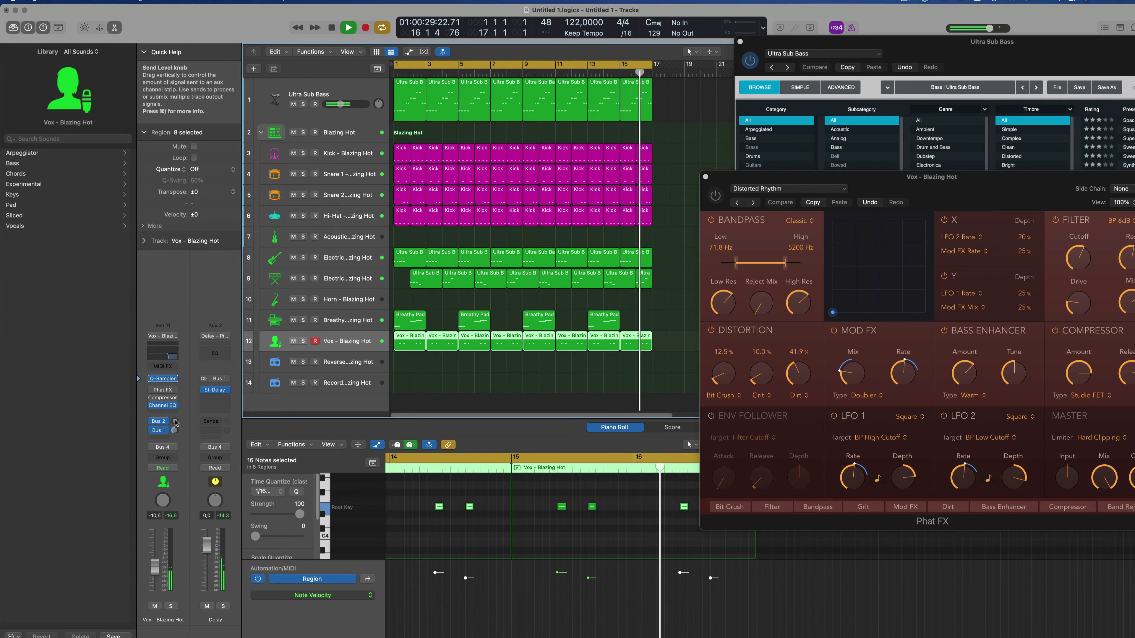
{"action": "left_click", "coordinate": [175, 421]}
{"action": "left_click_drag", "start_coordinate": [175, 421], "coordinate": [176, 430]}
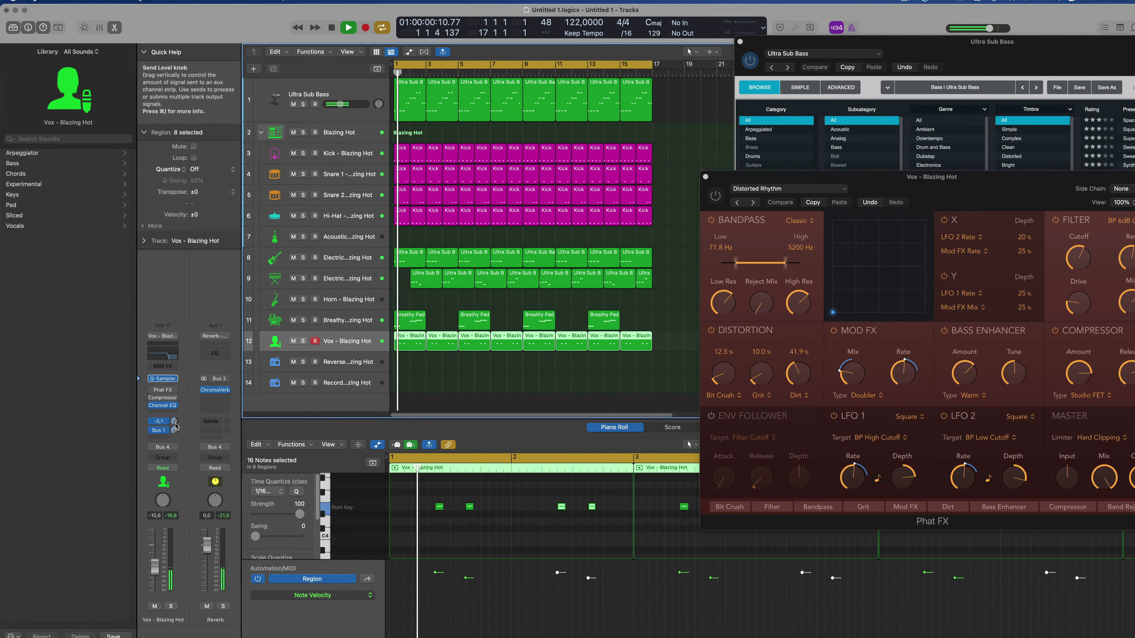
- Copy the first Ultra Sub Bass region to bar 1 of the Record Cut track and select the copy for playback
{"action": "scroll", "coordinate": [453, 379], "scroll_direction": "down", "scroll_amount": 2}
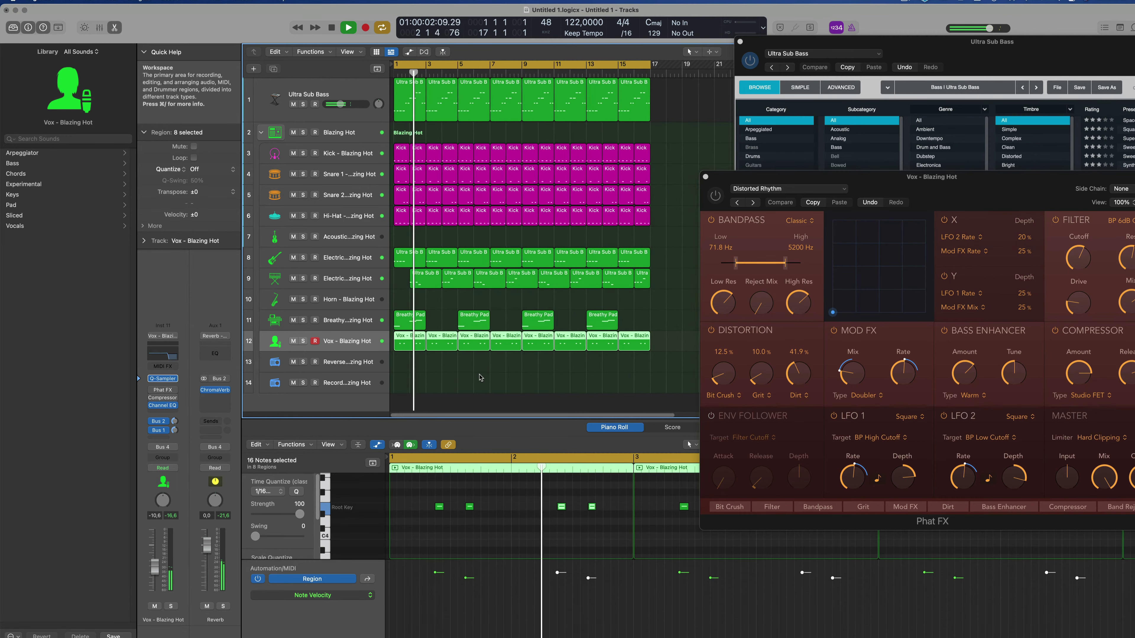
{"action": "left_click", "coordinate": [453, 379]}
{"action": "left_click", "coordinate": [340, 365]}
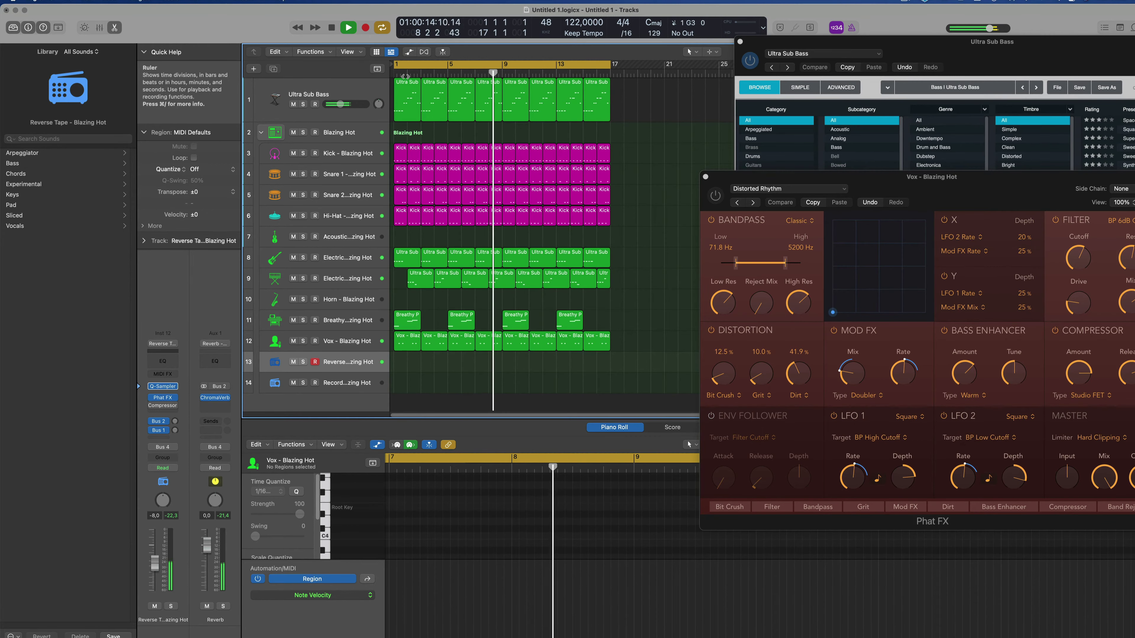
{"action": "left_click_drag", "start_coordinate": [406, 89], "coordinate": [407, 385]}
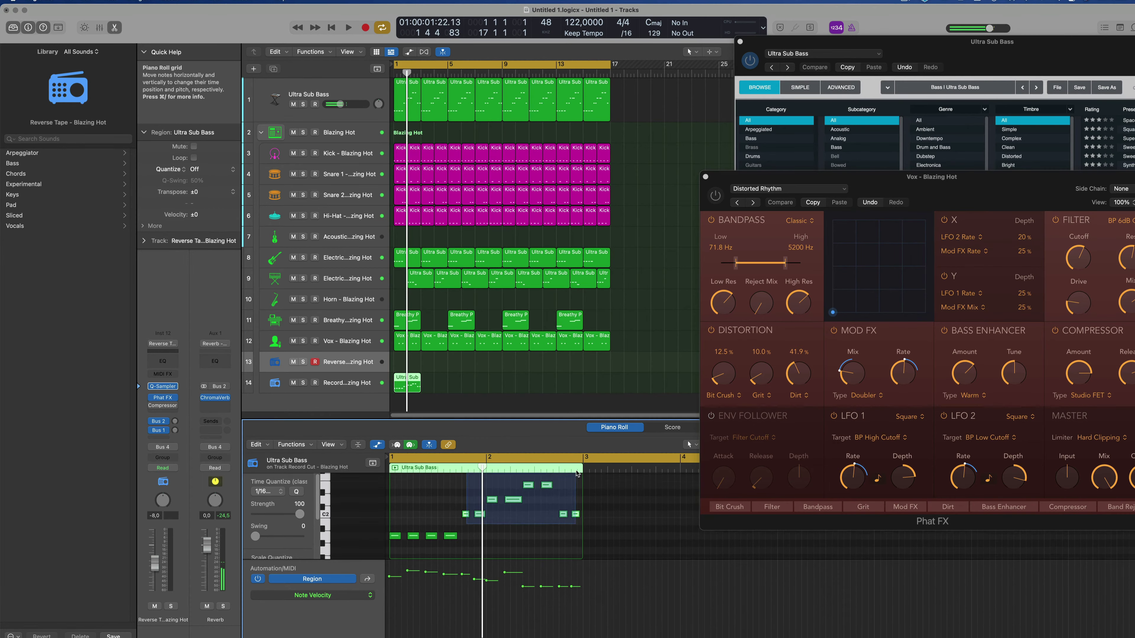
{"action": "key", "text": "space"}
{"action": "left_click", "coordinate": [467, 383]}
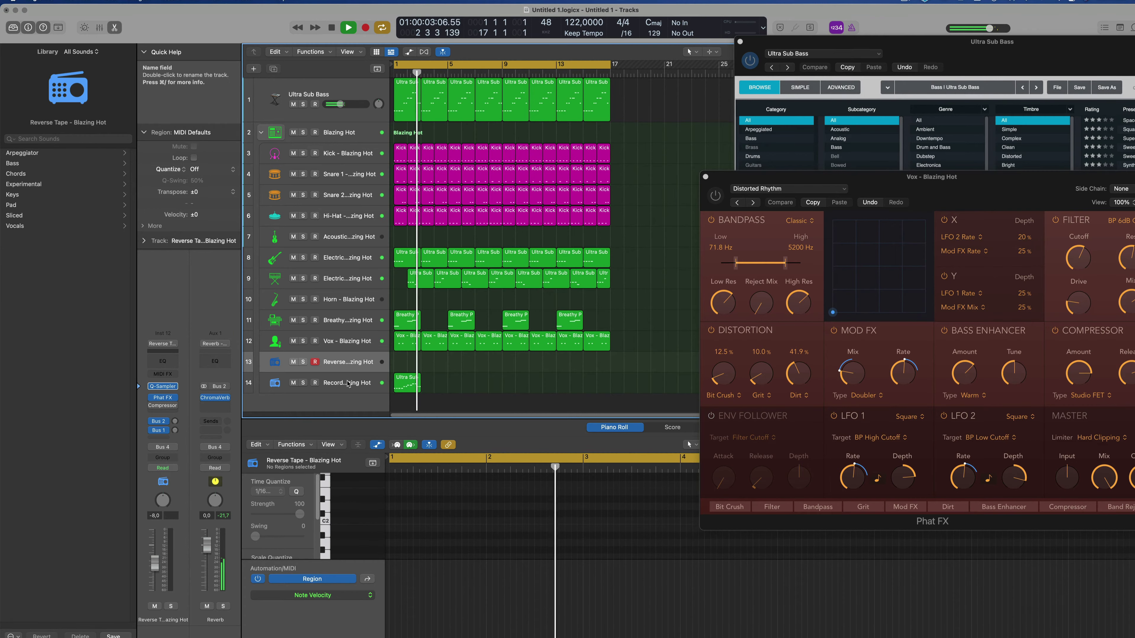
{"action": "left_click", "coordinate": [406, 382]}
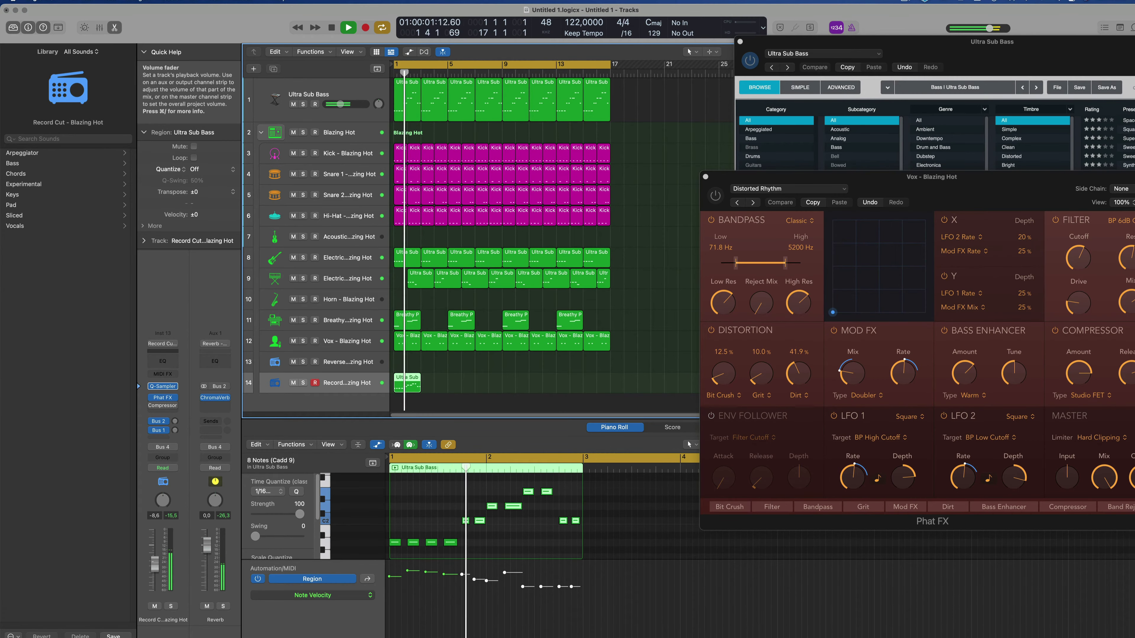
- Try the copied region on the Reverse Tape track, audition it, and return it to the Record Cut track
{"action": "key", "text": "space"}
{"action": "left_click_drag", "start_coordinate": [403, 384], "coordinate": [403, 362]}
{"action": "key", "text": "space"}
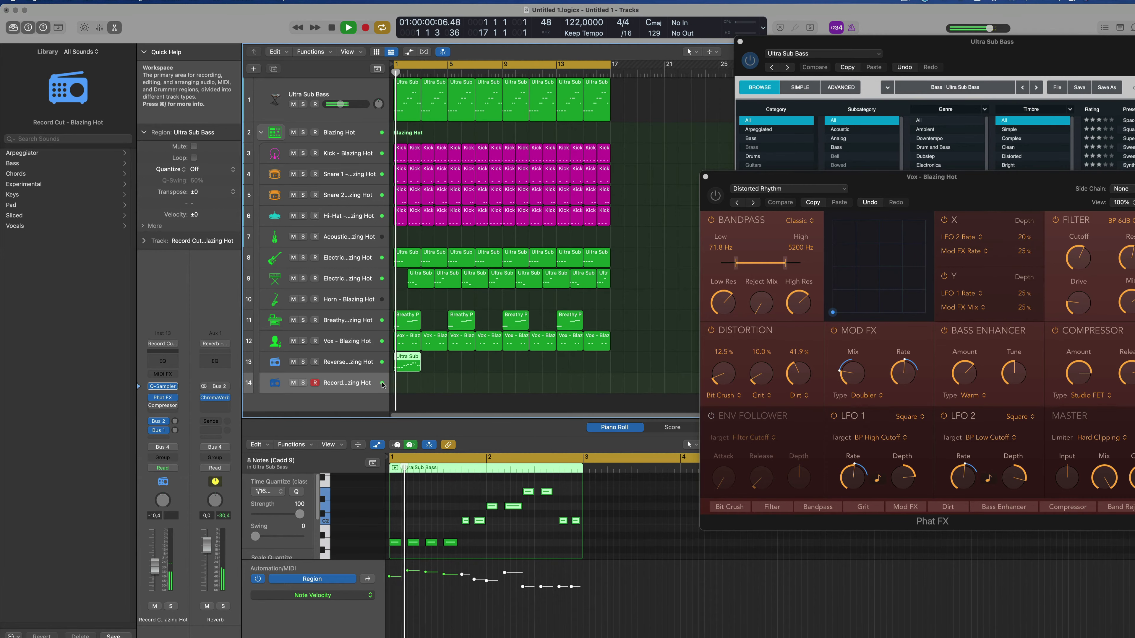
{"action": "left_click", "coordinate": [303, 362]}
{"action": "left_click", "coordinate": [302, 362]}
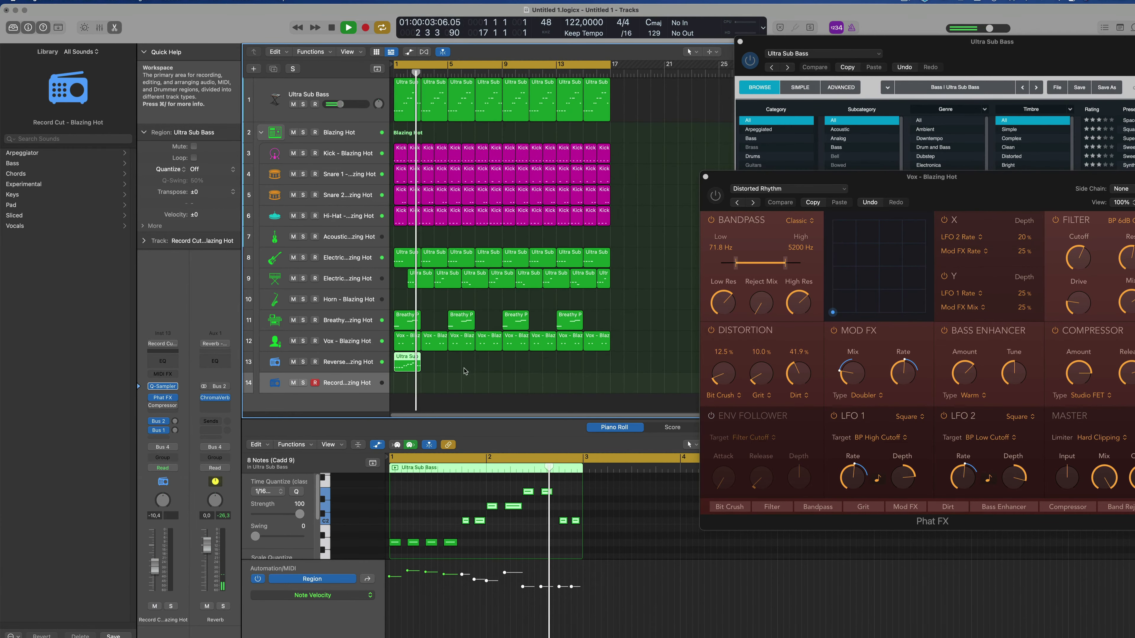
{"action": "left_click_drag", "start_coordinate": [407, 363], "coordinate": [408, 383]}
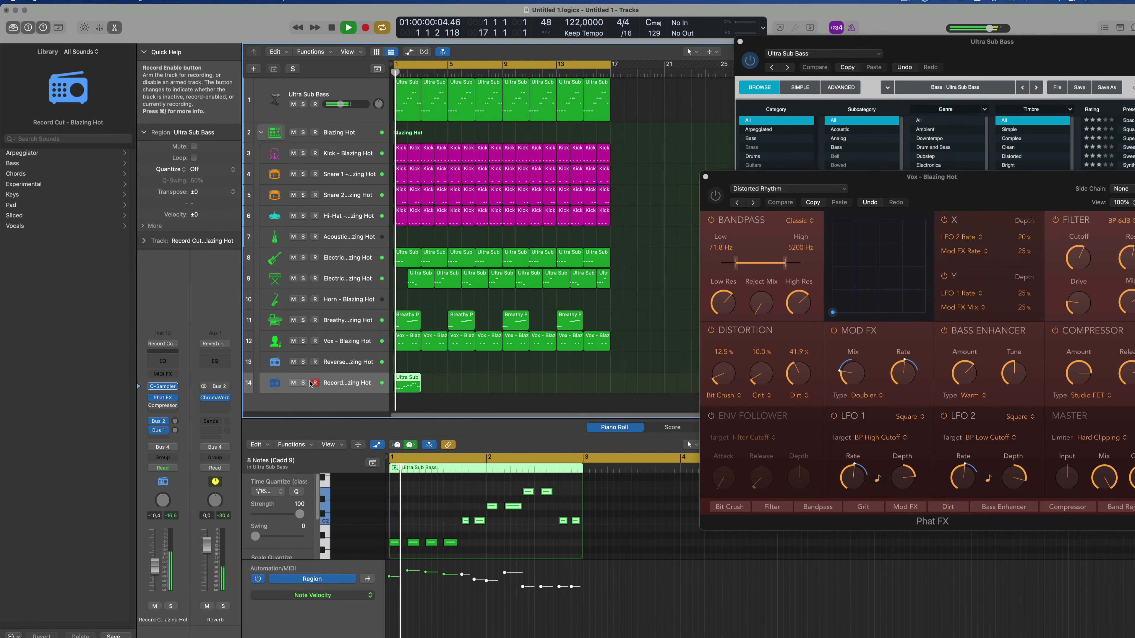
- Audition the Record Cut track soloed and muted against the mix, and lower its volume to -11.0 dB
{"action": "left_click", "coordinate": [302, 383]}
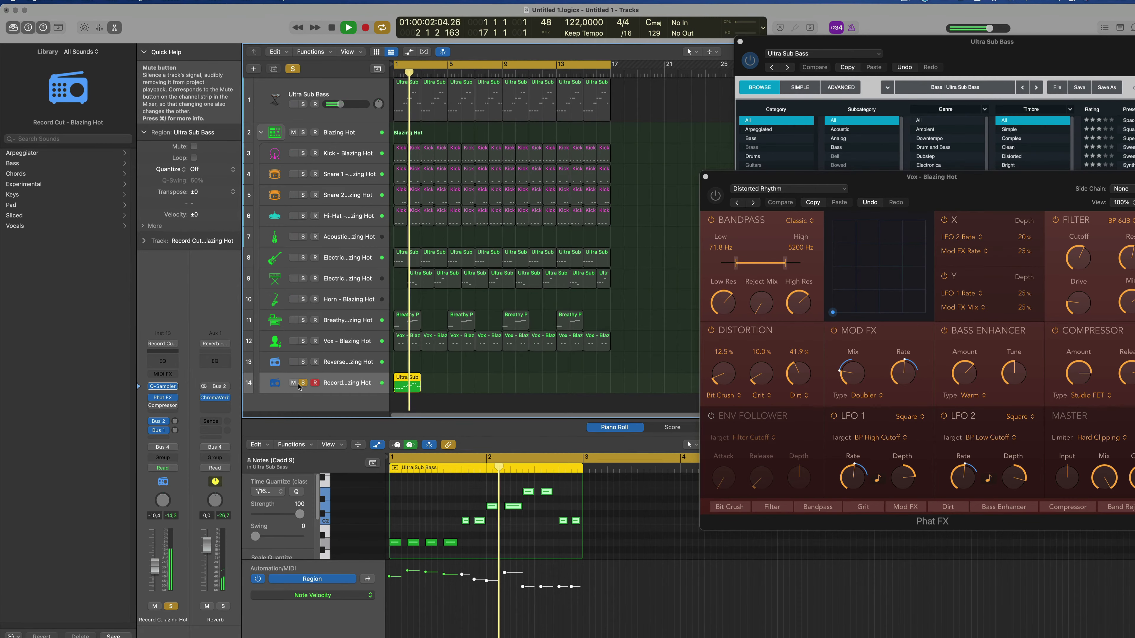
{"action": "left_click", "coordinate": [338, 385]}
{"action": "key", "text": "space"}
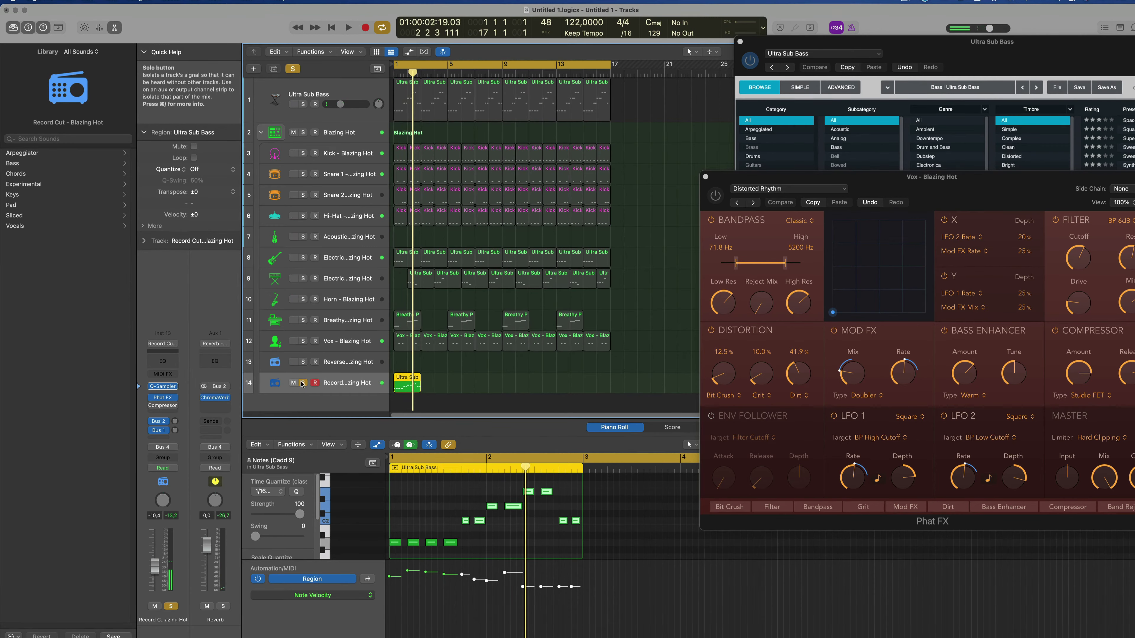
{"action": "left_click", "coordinate": [302, 383]}
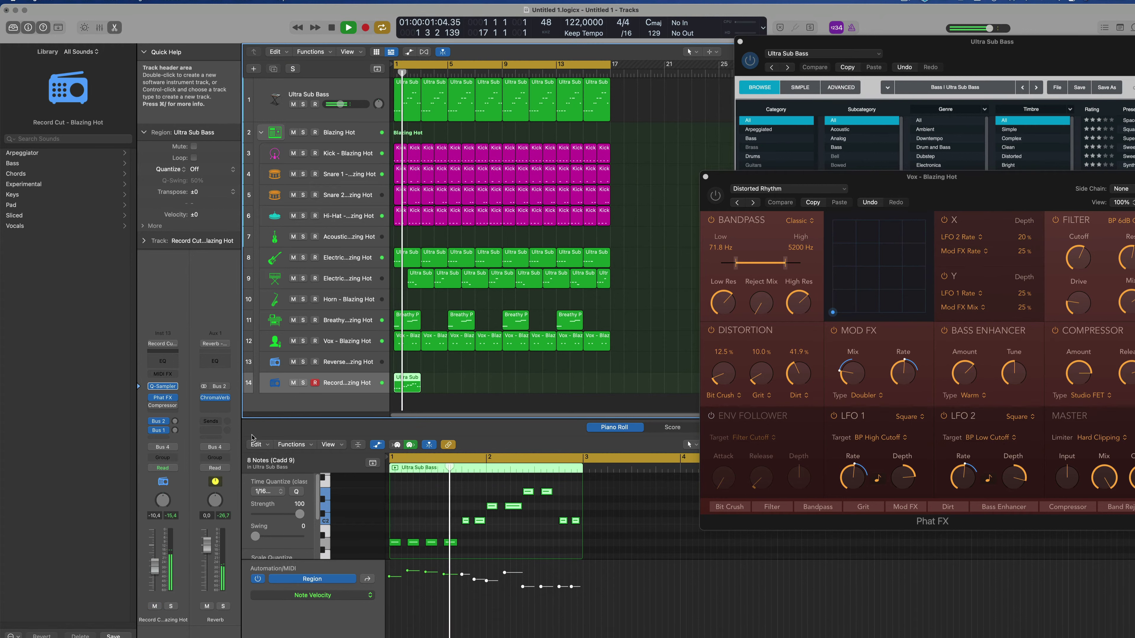
{"action": "left_click", "coordinate": [155, 606]}
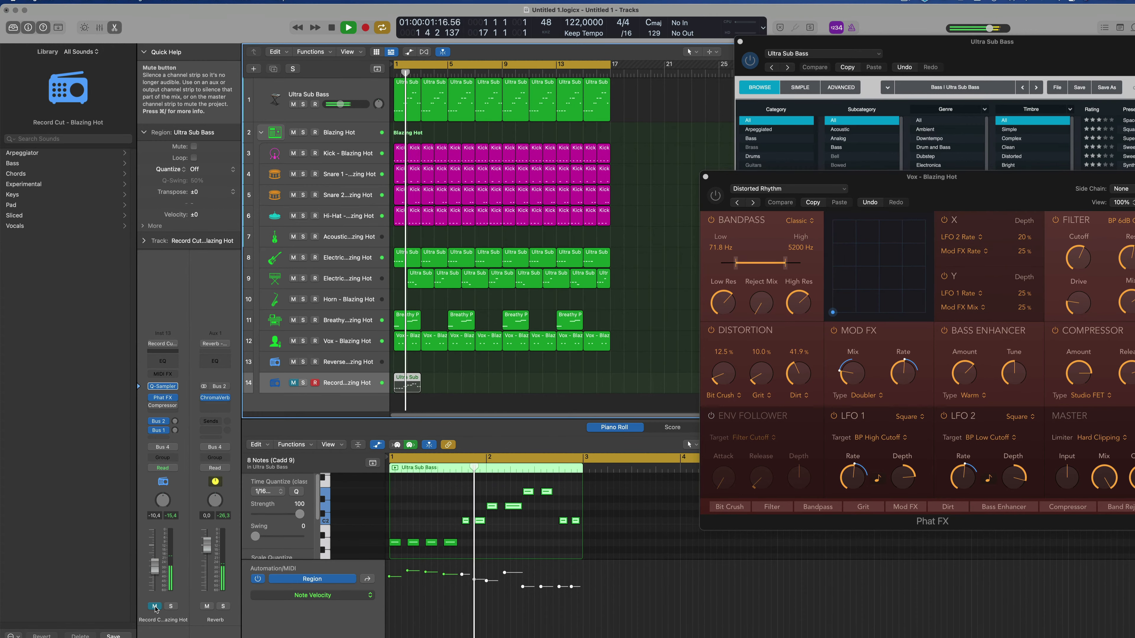
{"action": "key", "text": "space"}
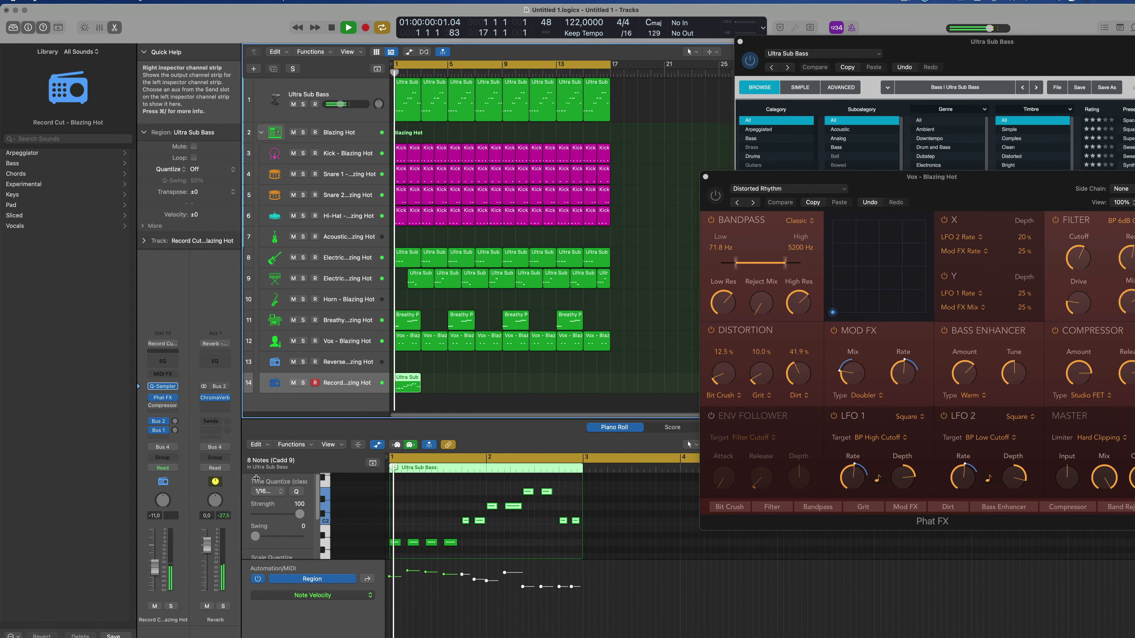
- Delete the six notes in bar 1 of the Record Cut region and restart playback
{"action": "scroll", "coordinate": [399, 539], "scroll_direction": "down", "scroll_amount": 1}
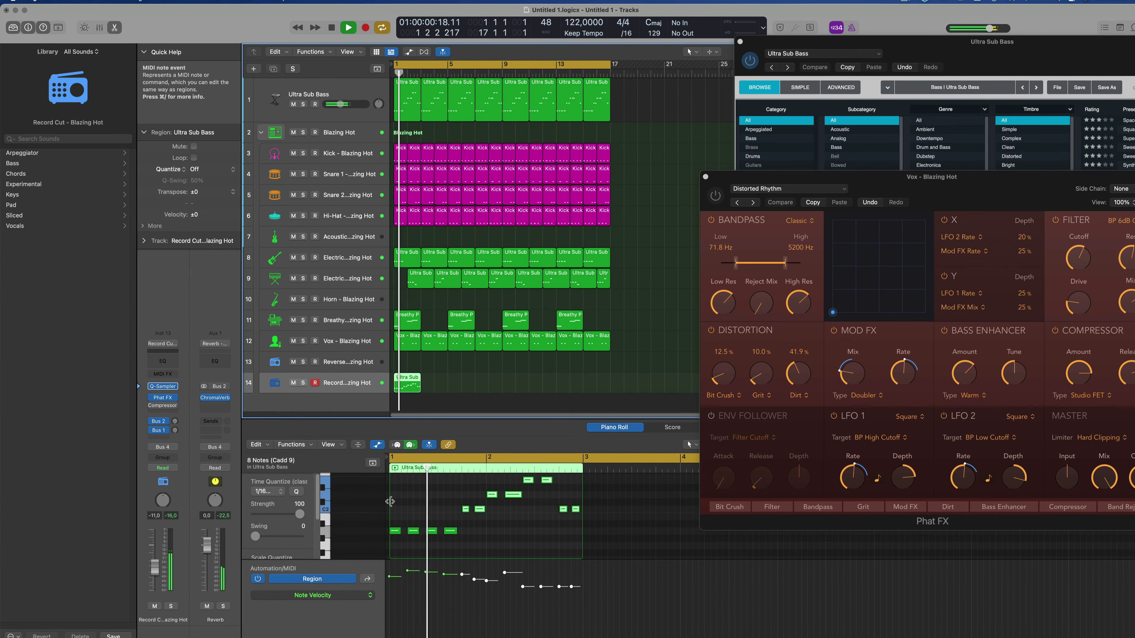
{"action": "left_click_drag", "start_coordinate": [395, 504], "coordinate": [482, 546]}
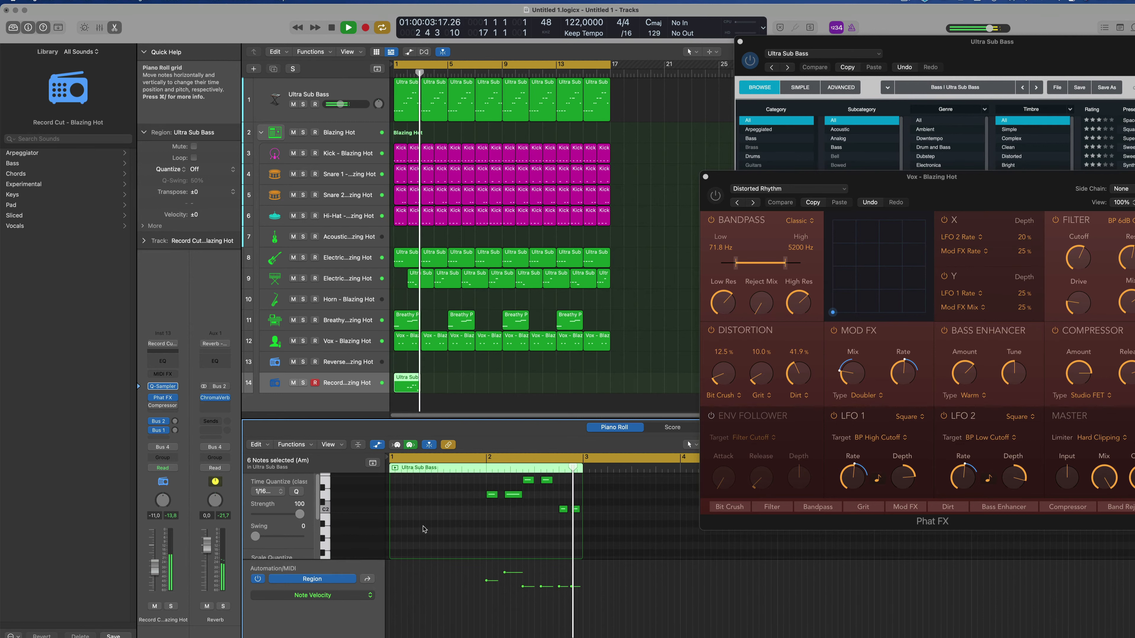
{"action": "key", "text": "Return"}
- Repeat the two-bar Record Cut region to fill the loop through bar 16
{"action": "key", "text": "super+r"}
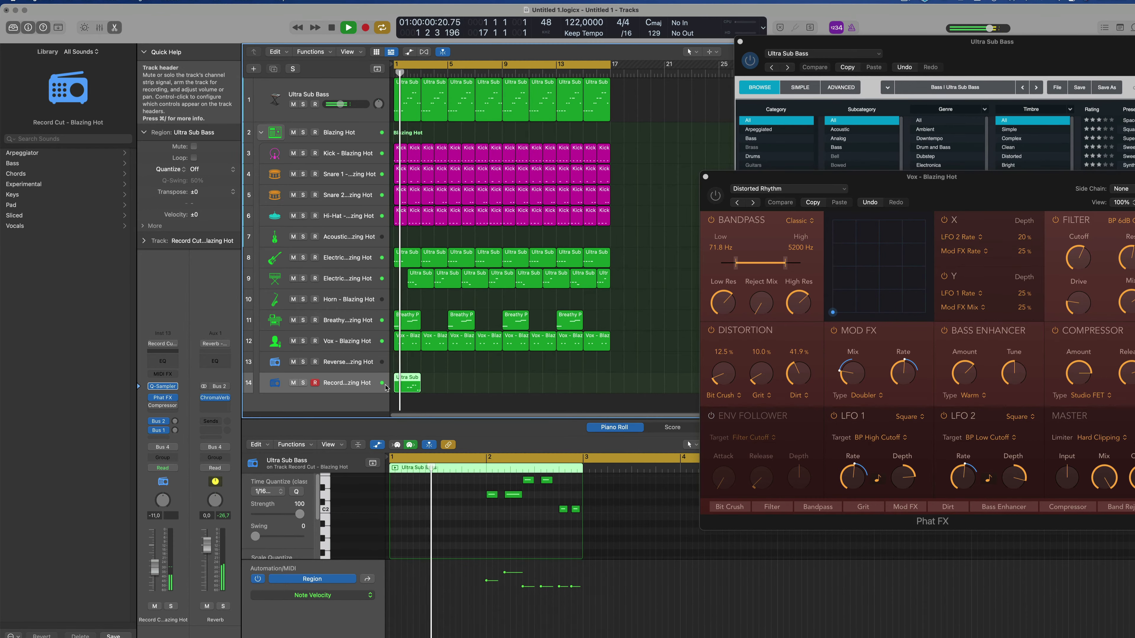
{"action": "key", "text": "super+r"}
{"action": "key", "text": "super+r"}
{"action": "key", "text": "super+r"}
{"action": "key", "text": "super+r"}
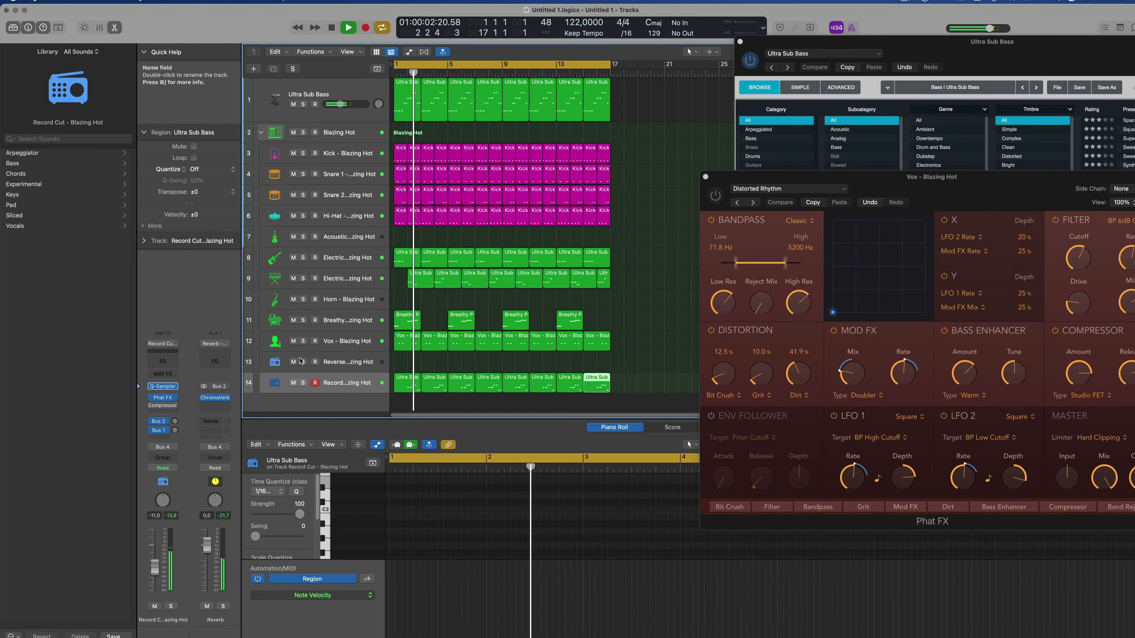
- Select the Record Cut track and adjust its Bus 2 reverb and Bus 1 delay send levels
{"action": "left_click", "coordinate": [349, 383]}
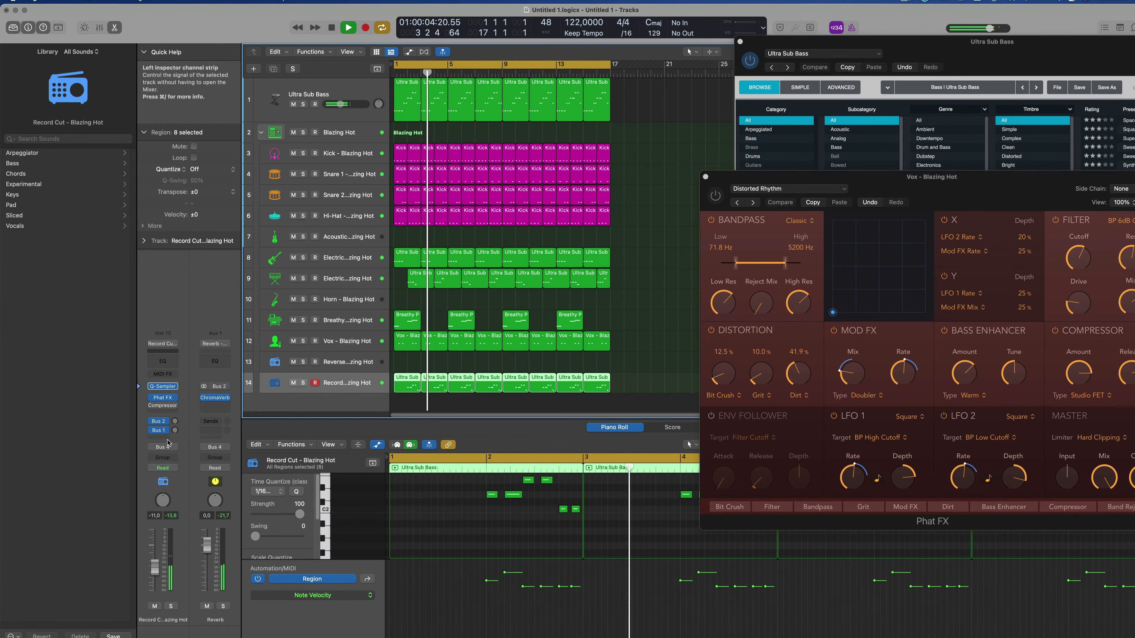
{"action": "mouse_move", "coordinate": [175, 421]}
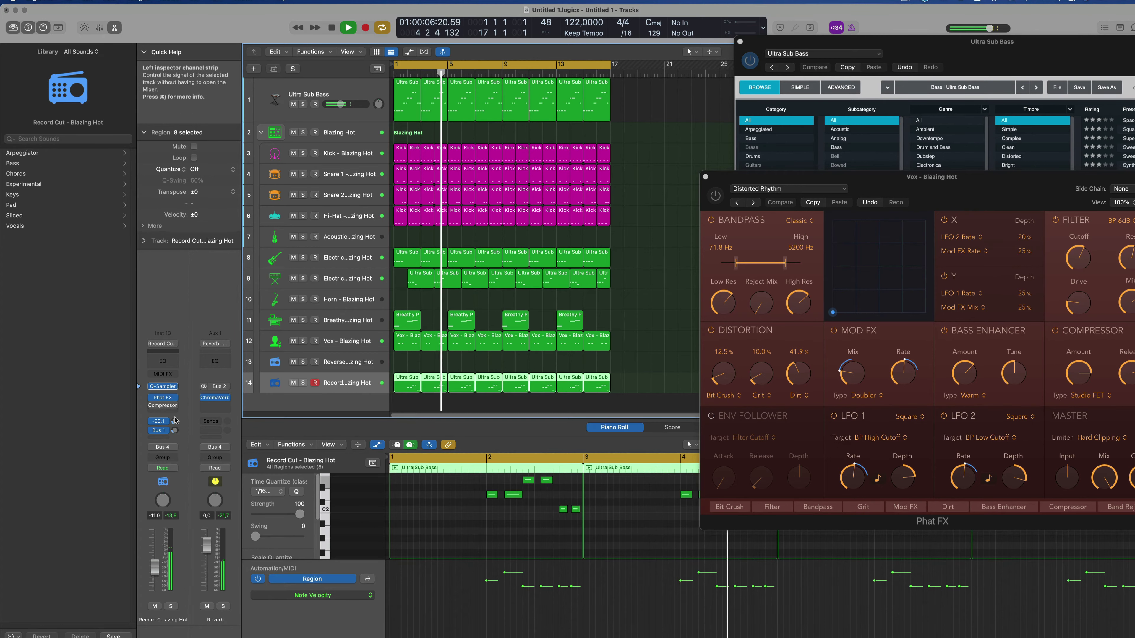
{"action": "left_click", "coordinate": [175, 430]}
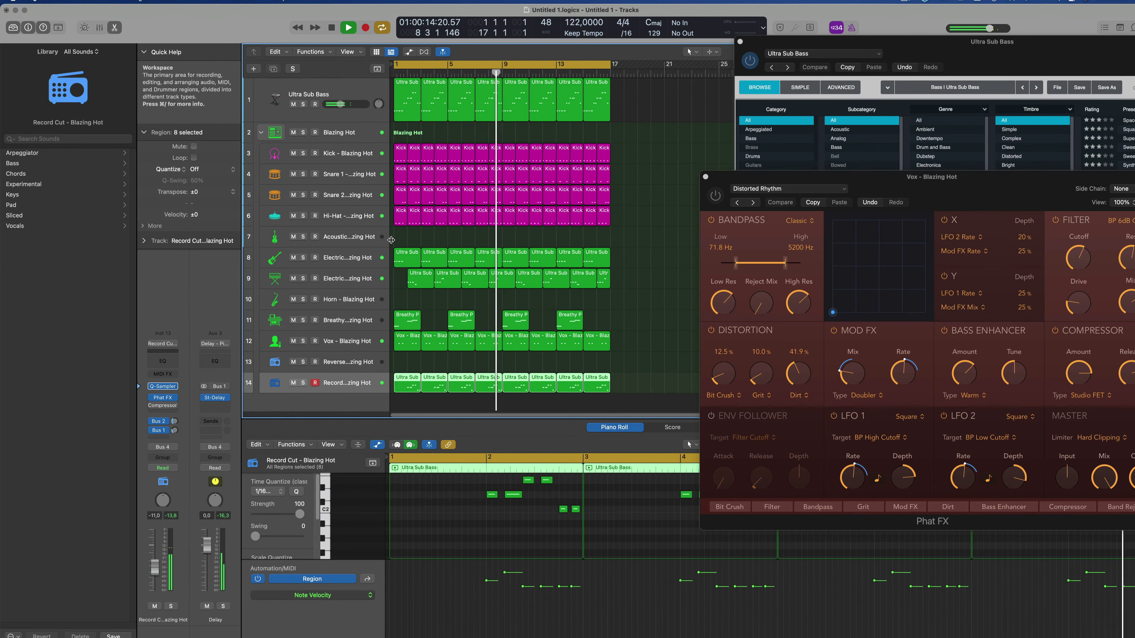
- Duplicate the Ultra Sub Bass track as a new empty track with the same settings
{"action": "left_click", "coordinate": [286, 105]}
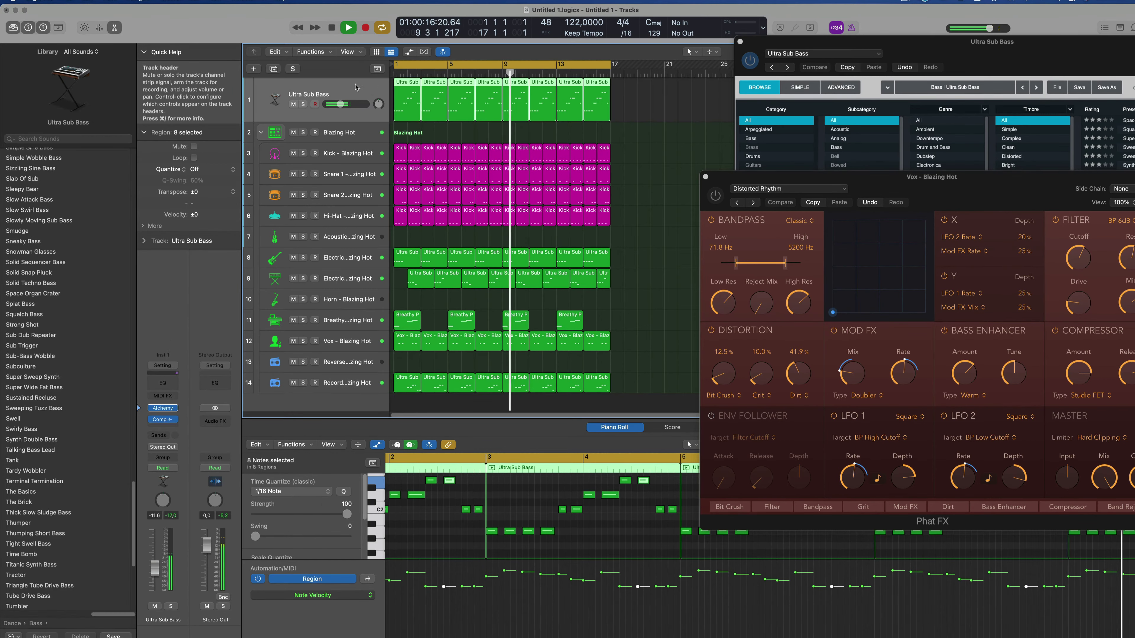
{"action": "left_click", "coordinate": [276, 70]}
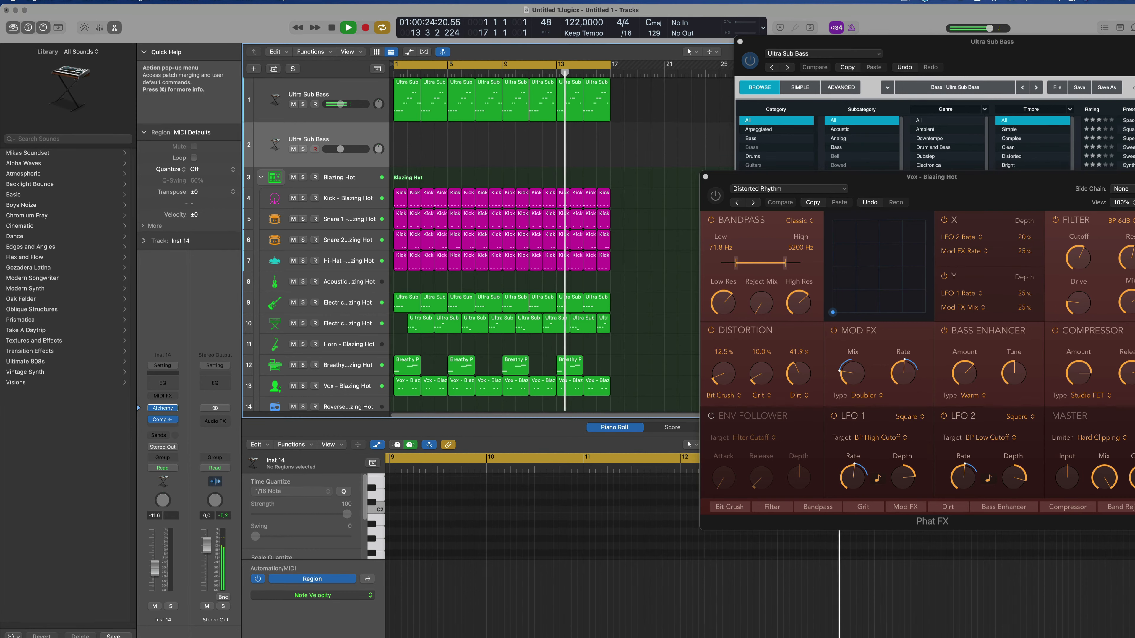
{"action": "left_click", "coordinate": [13, 635]}
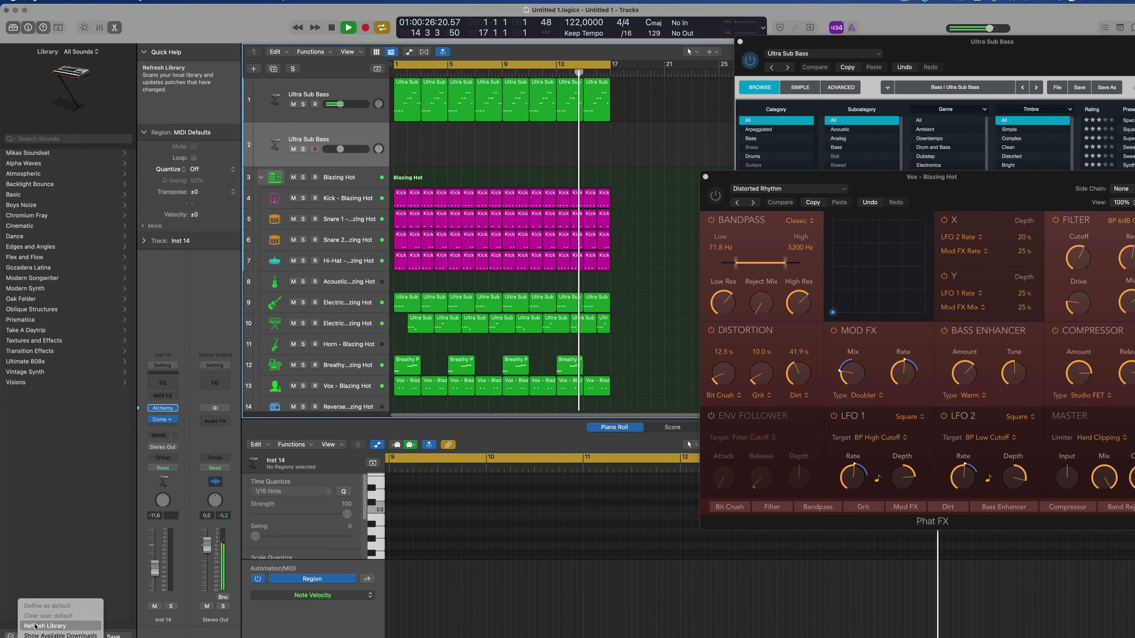
{"action": "left_click", "coordinate": [28, 635]}
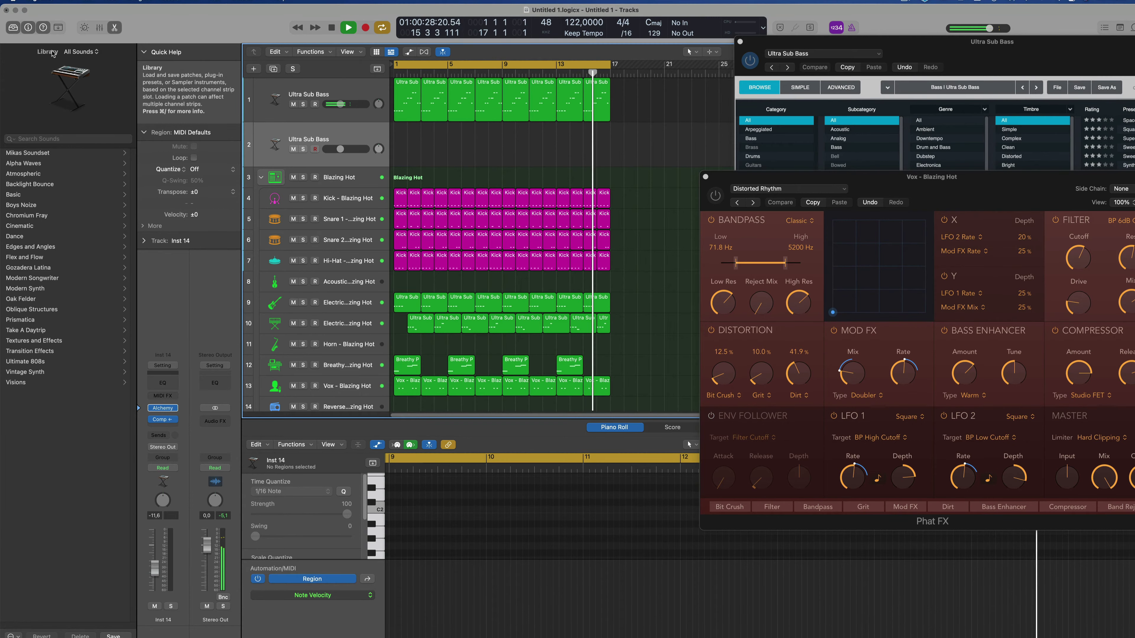
{"action": "left_click", "coordinate": [81, 52]}
{"action": "left_click", "coordinate": [25, 69]}
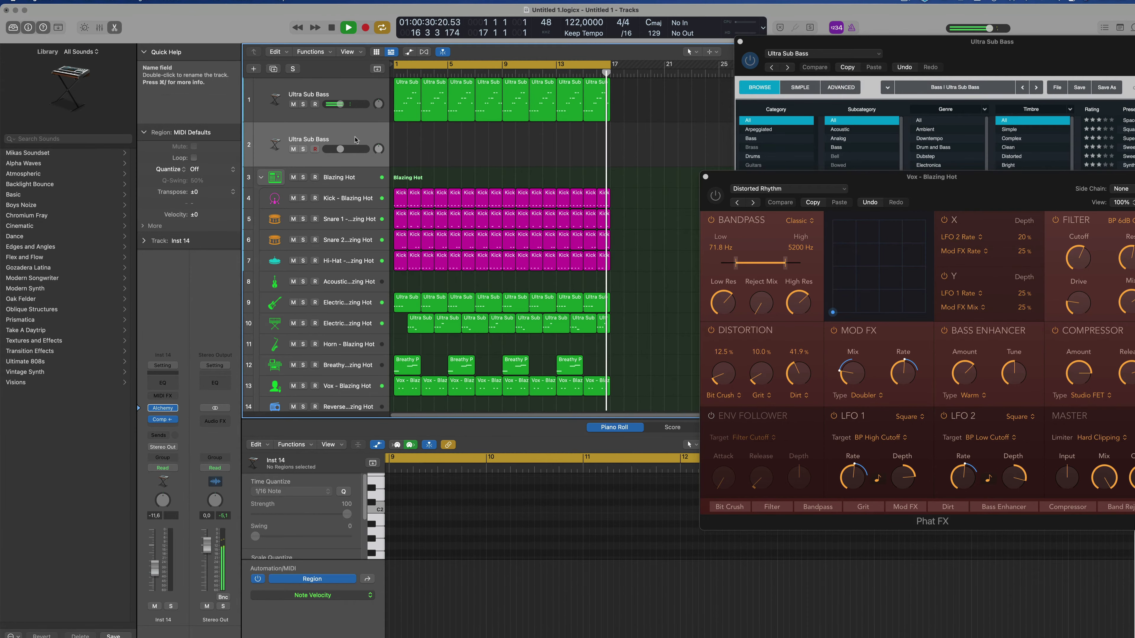
- Replace the duplicated bass track's Alchemy instrument with a stereo Vintage Electric Piano and set its volume to -3.5 dB
{"action": "left_click", "coordinate": [174, 410]}
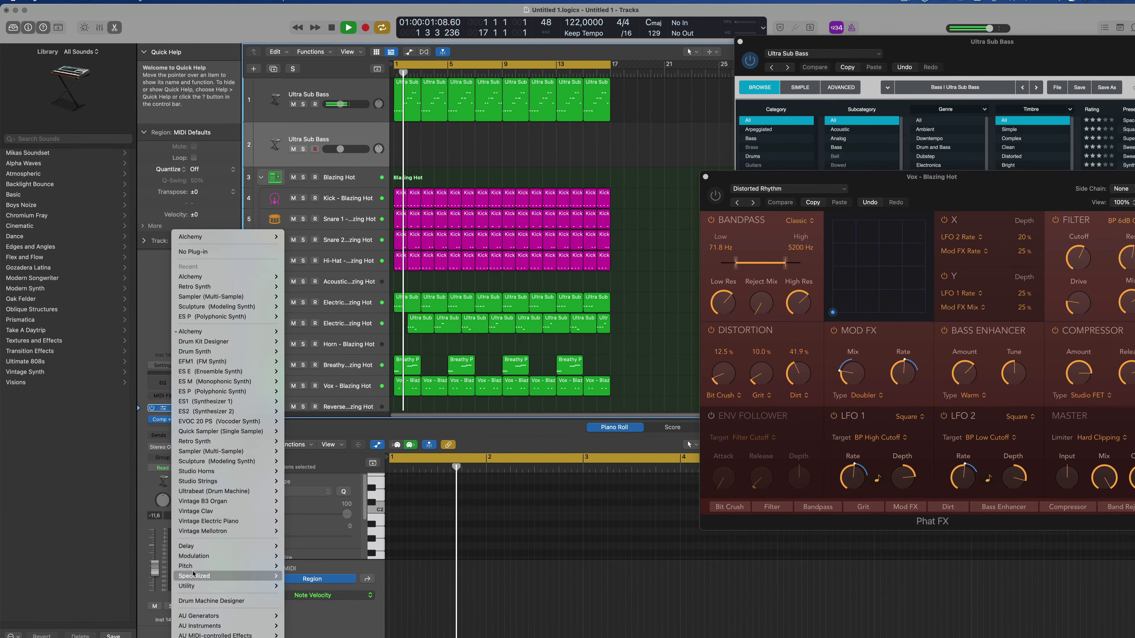
{"action": "mouse_move", "coordinate": [233, 526]}
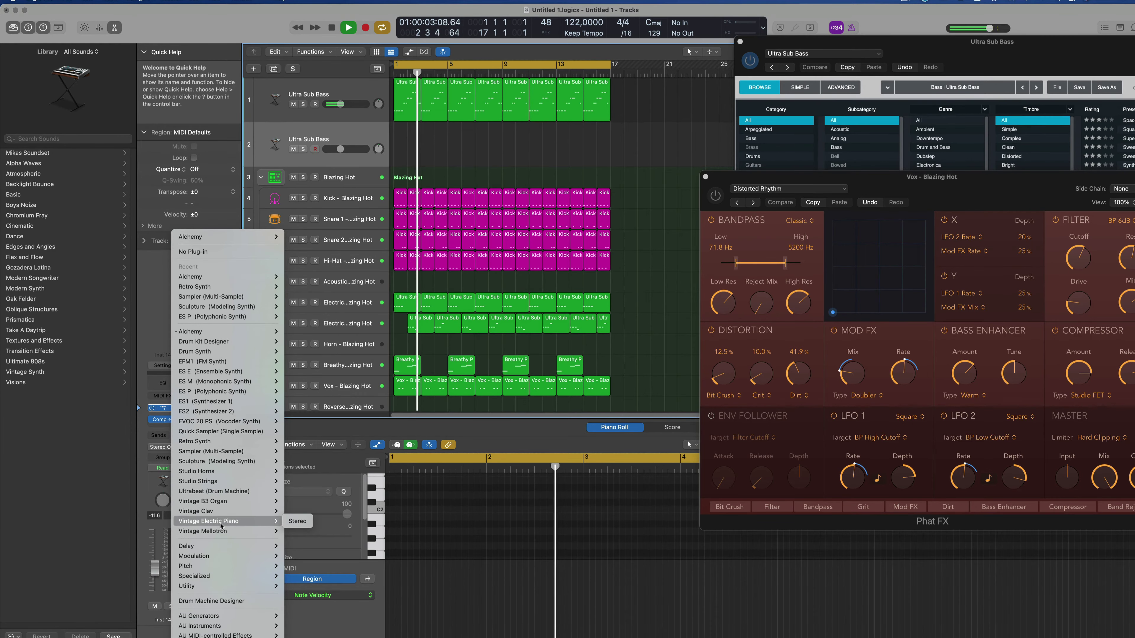
{"action": "left_click", "coordinate": [469, 176]}
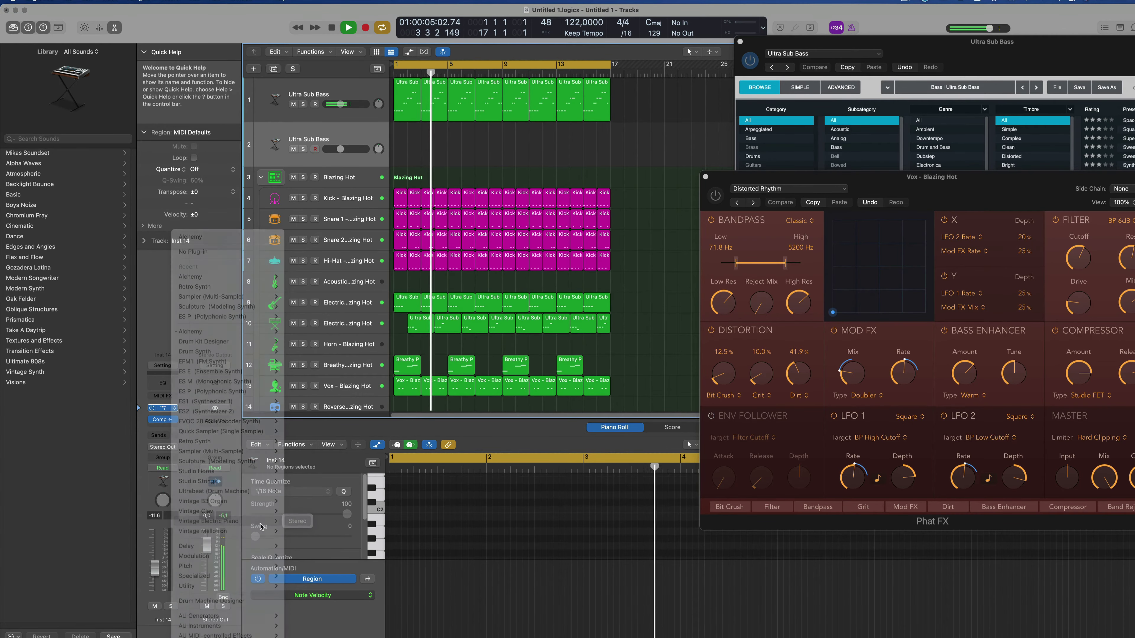
{"action": "left_click_drag", "start_coordinate": [636, 126], "coordinate": [655, 145]}
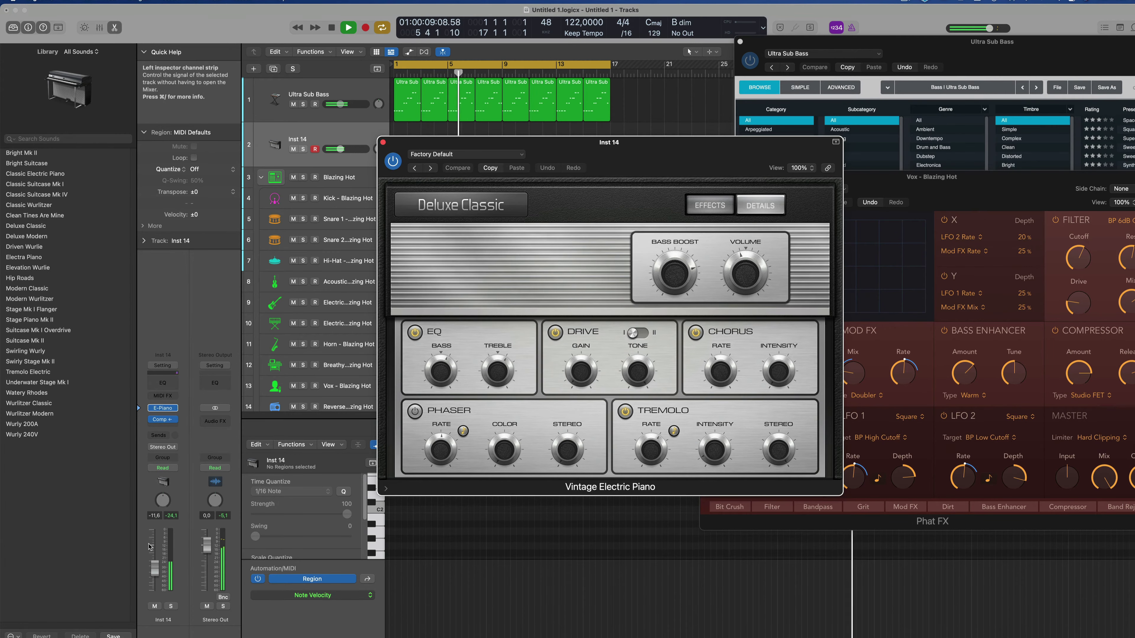
{"action": "left_click_drag", "start_coordinate": [162, 560], "coordinate": [163, 545]}
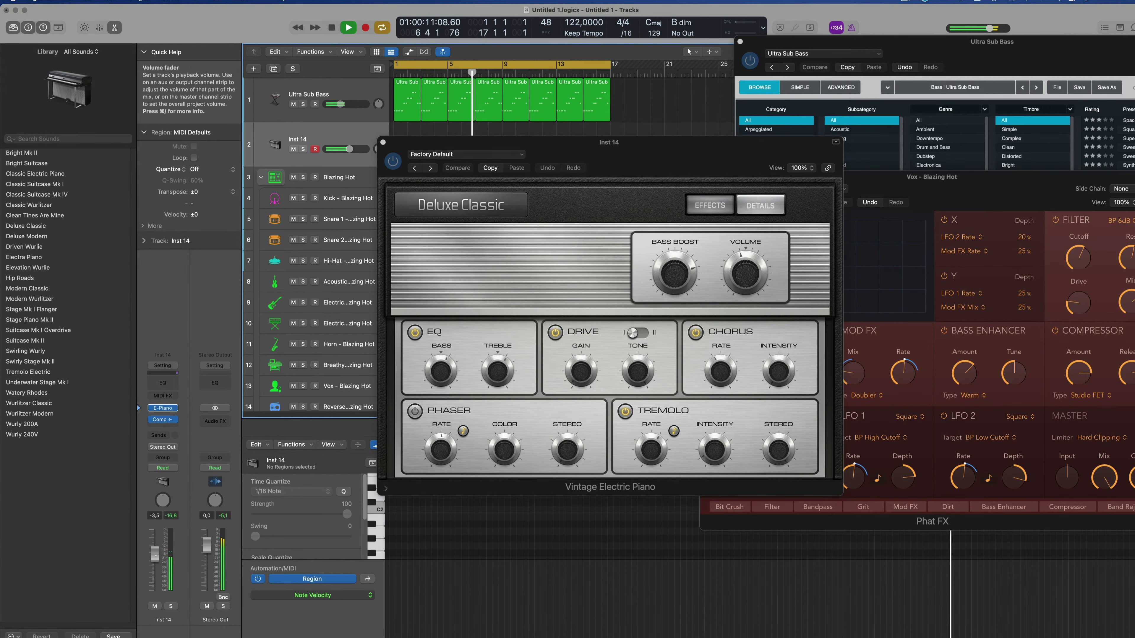
- Add Bus 1 Delay and Bus 2 Reverb sends to the Vintage Electric Piano track and raise their send levels
{"action": "left_click", "coordinate": [159, 436]}
{"action": "mouse_move", "coordinate": [179, 450]}
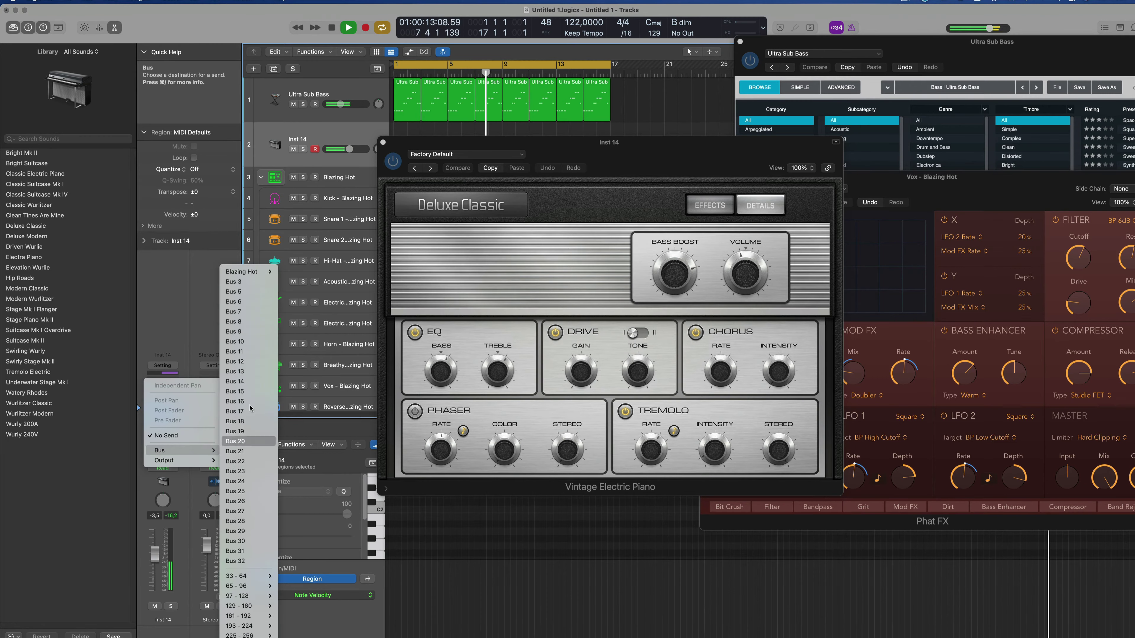
{"action": "mouse_move", "coordinate": [259, 272]}
{"action": "left_click", "coordinate": [301, 271]}
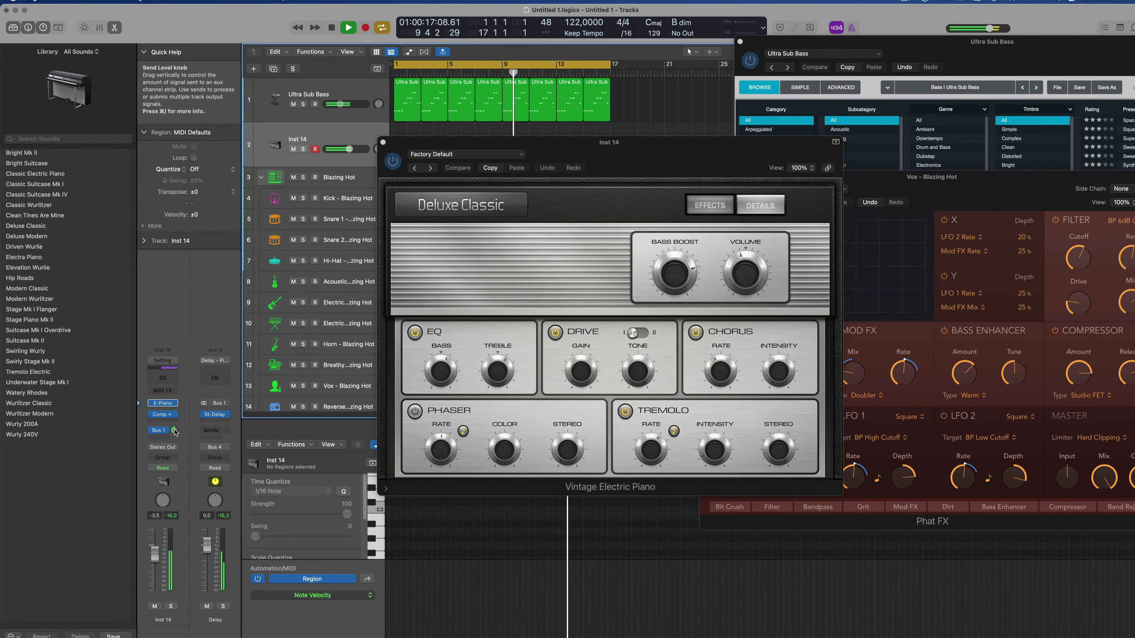
{"action": "left_click", "coordinate": [160, 437]}
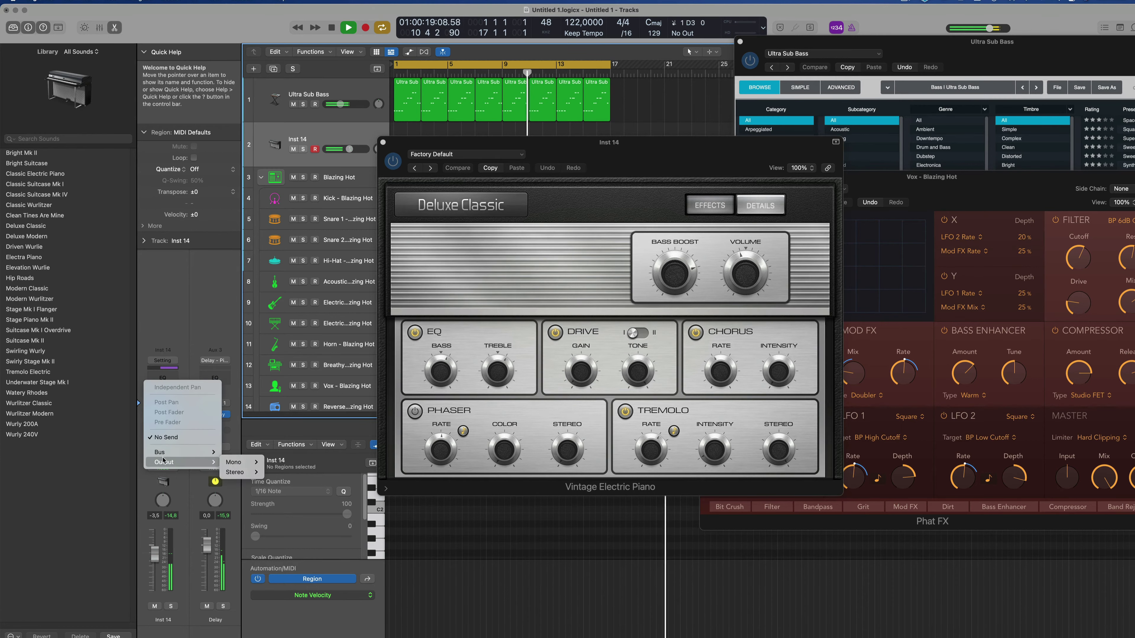
{"action": "mouse_move", "coordinate": [188, 452]}
{"action": "mouse_move", "coordinate": [251, 274]}
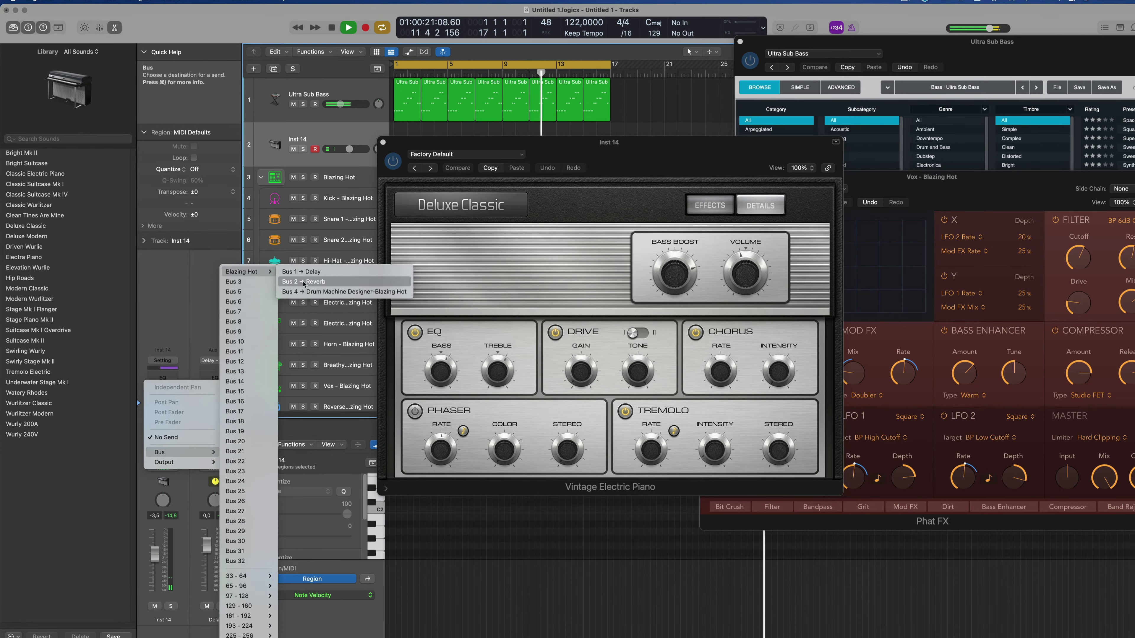
{"action": "left_click", "coordinate": [304, 282]}
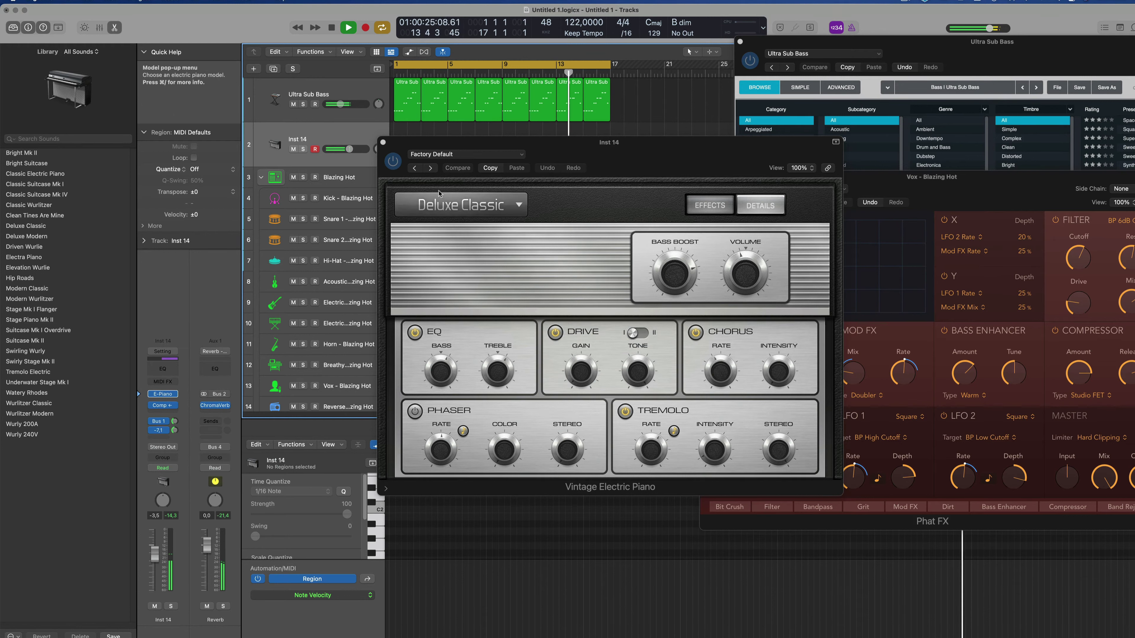
- Load the Bright Mk II preset and copy the first Ultra Sub Bass region onto the electric piano track at bar 1
{"action": "left_click", "coordinate": [430, 168]}
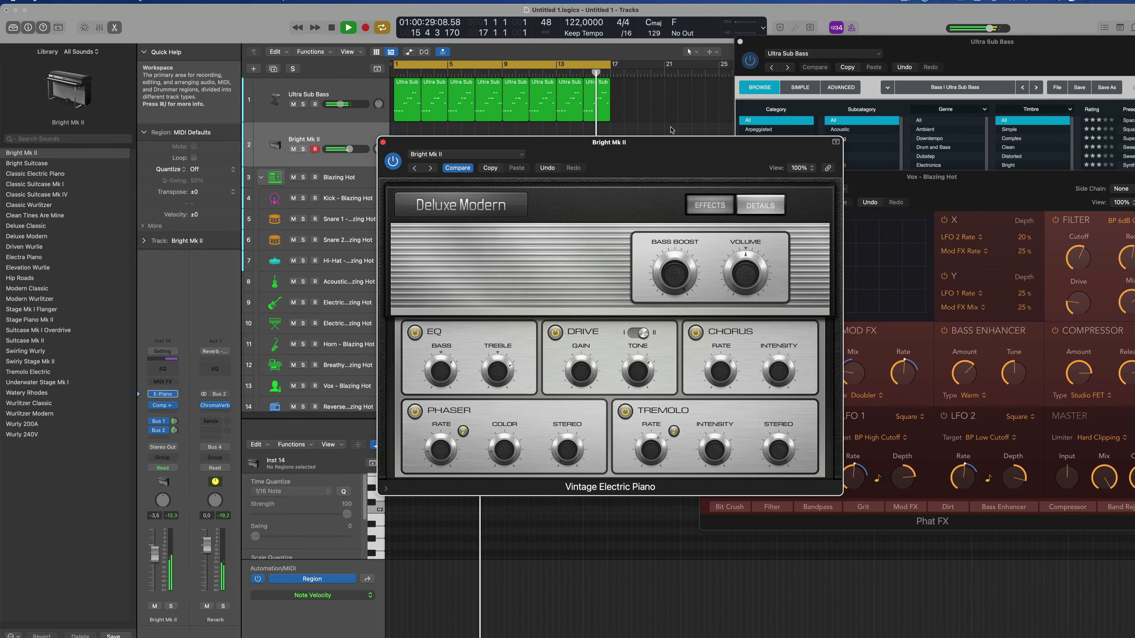
{"action": "left_click", "coordinate": [415, 112]}
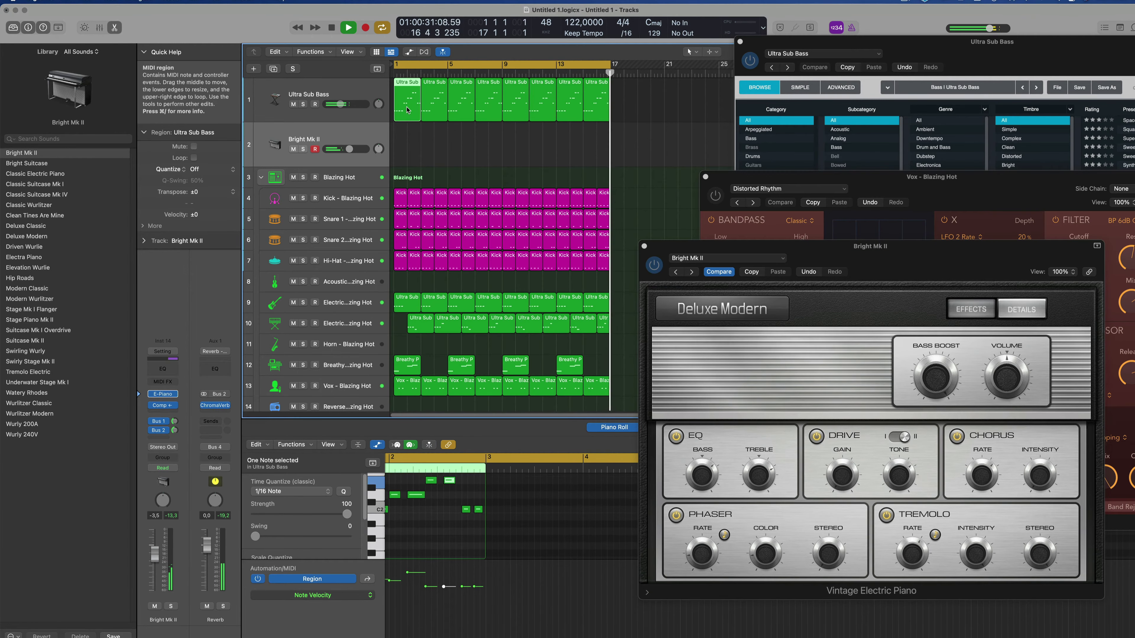
{"action": "left_click_drag", "start_coordinate": [405, 111], "coordinate": [407, 148]}
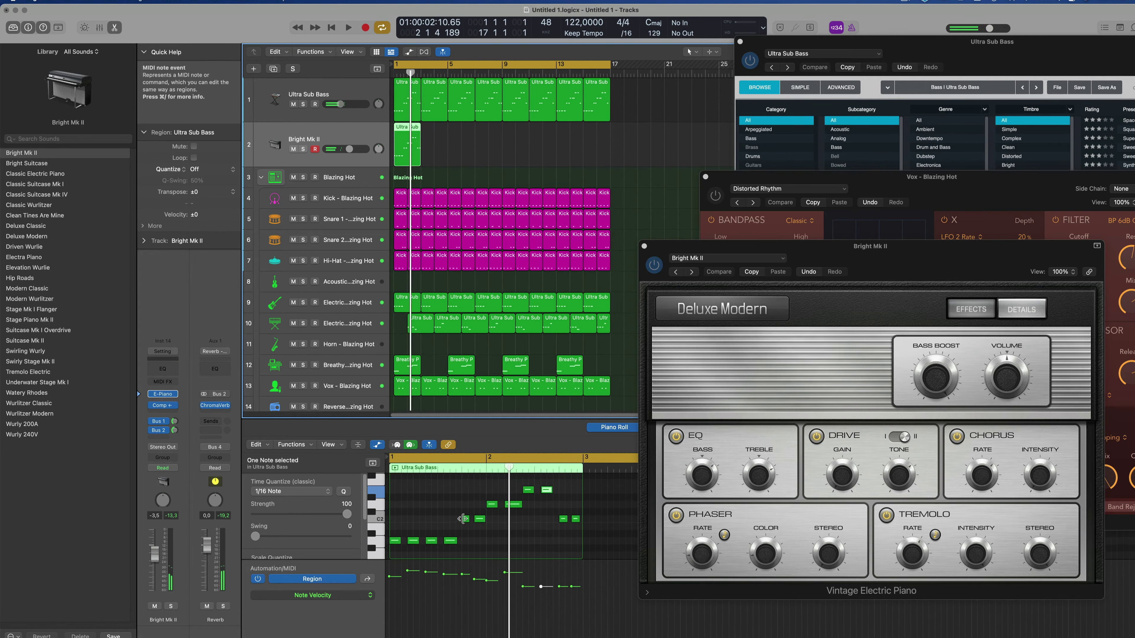
- Reduce the copied region to a three-note chord at bar 1 and stretch the notes across both bars
{"action": "left_click_drag", "start_coordinate": [465, 521], "coordinate": [393, 523]}
{"action": "left_click_drag", "start_coordinate": [492, 504], "coordinate": [573, 549]}
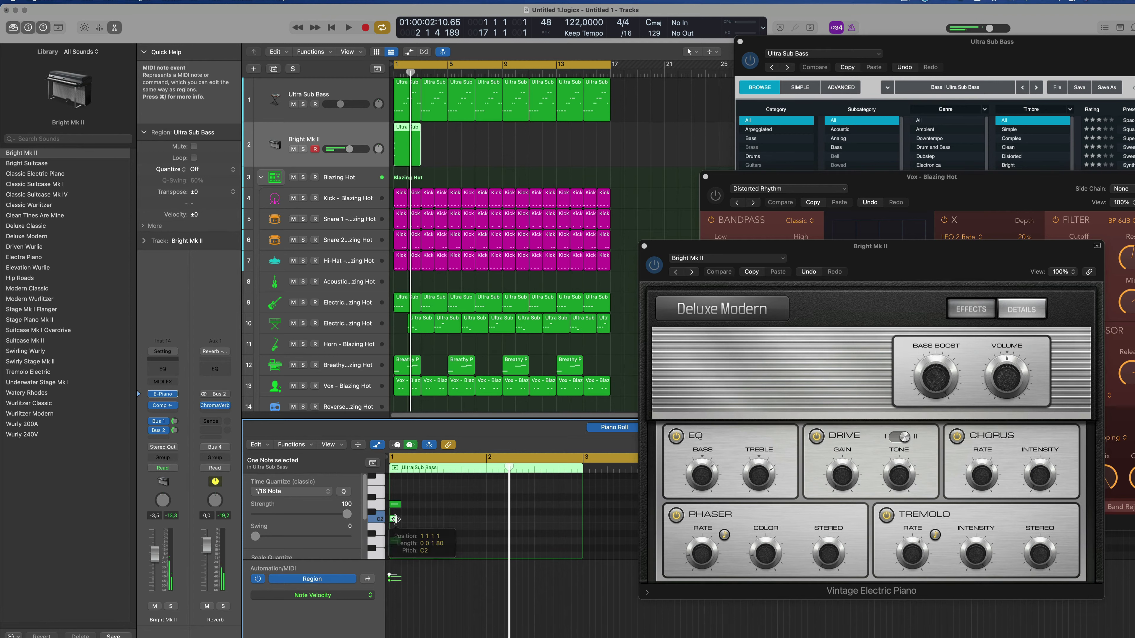
{"action": "left_click_drag", "start_coordinate": [396, 520], "coordinate": [406, 513]}
{"action": "left_click_drag", "start_coordinate": [405, 497], "coordinate": [583, 533]}
{"action": "left_click_drag", "start_coordinate": [870, 246], "coordinate": [838, 148]}
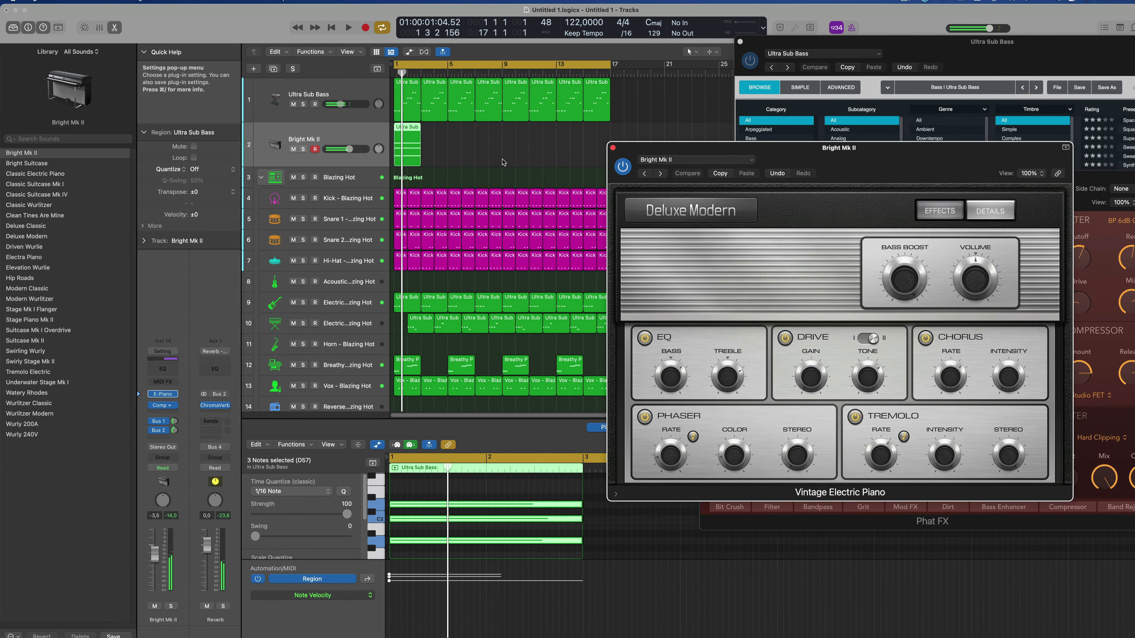
- Play the loop from bar 1 to audition the sustained Bright Mk II chord, moving the plug-in window clear of the tracks
{"action": "left_click", "coordinate": [471, 505]}
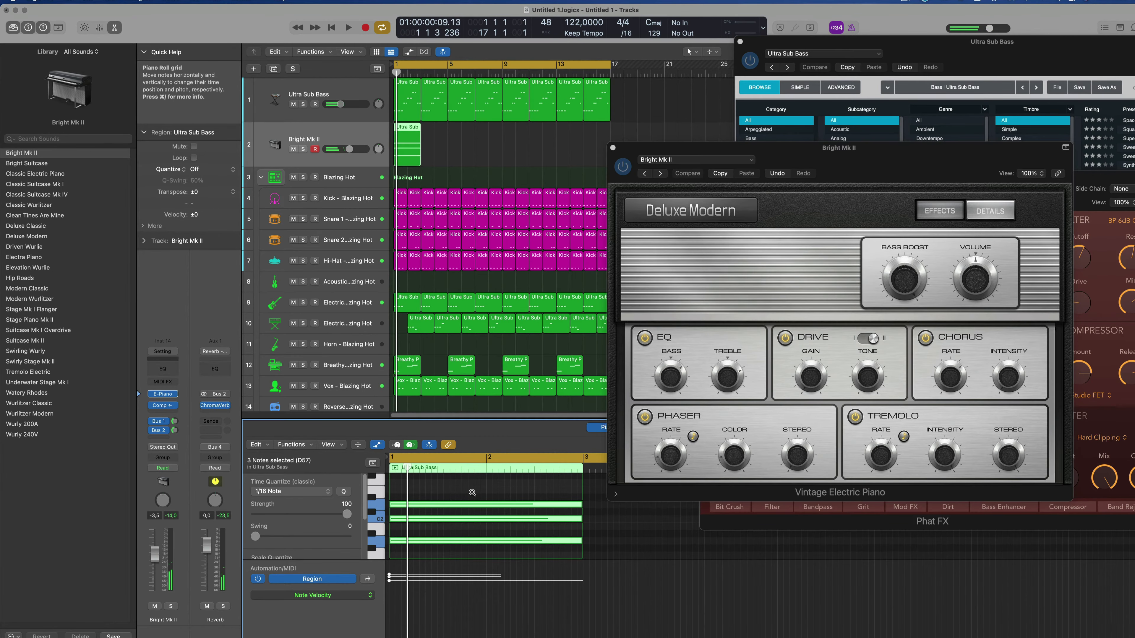
{"action": "key", "text": "Delete"}
{"action": "key", "text": "space"}
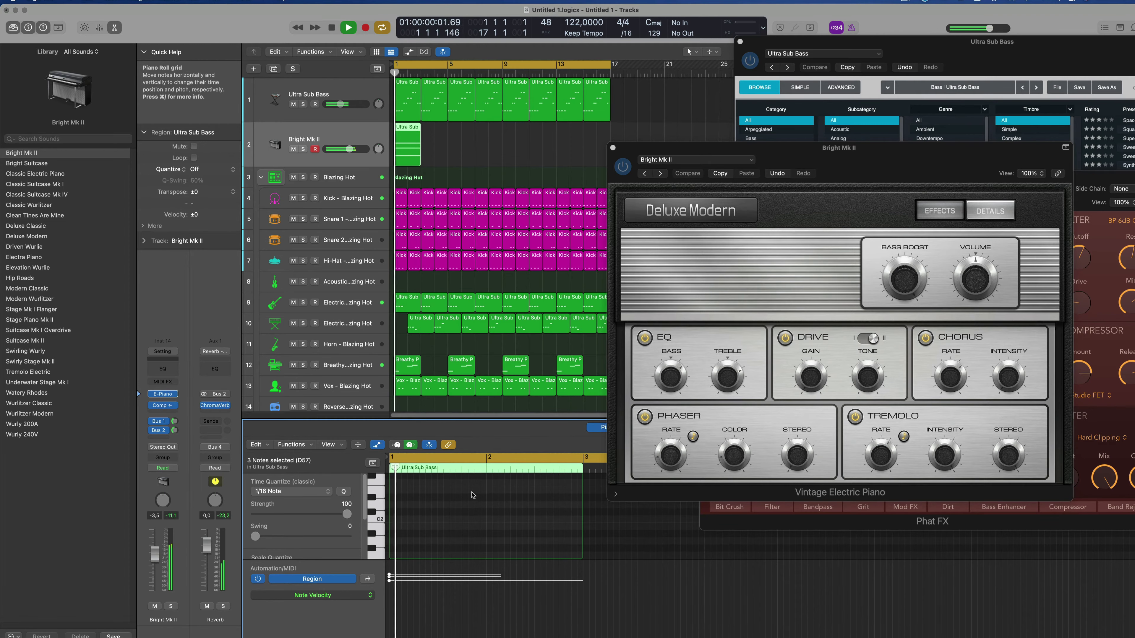
{"action": "left_click_drag", "start_coordinate": [887, 159], "coordinate": [854, 171]}
{"action": "key", "text": "space"}
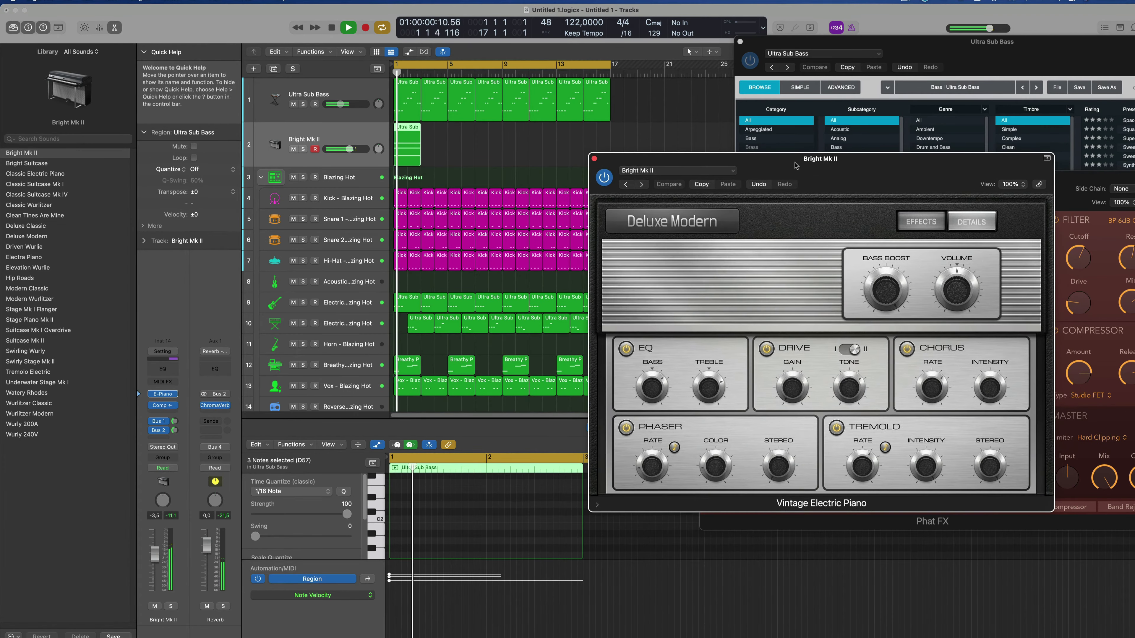
{"action": "key", "text": "Return"}
{"action": "left_click_drag", "start_coordinate": [592, 158], "coordinate": [667, 122]}
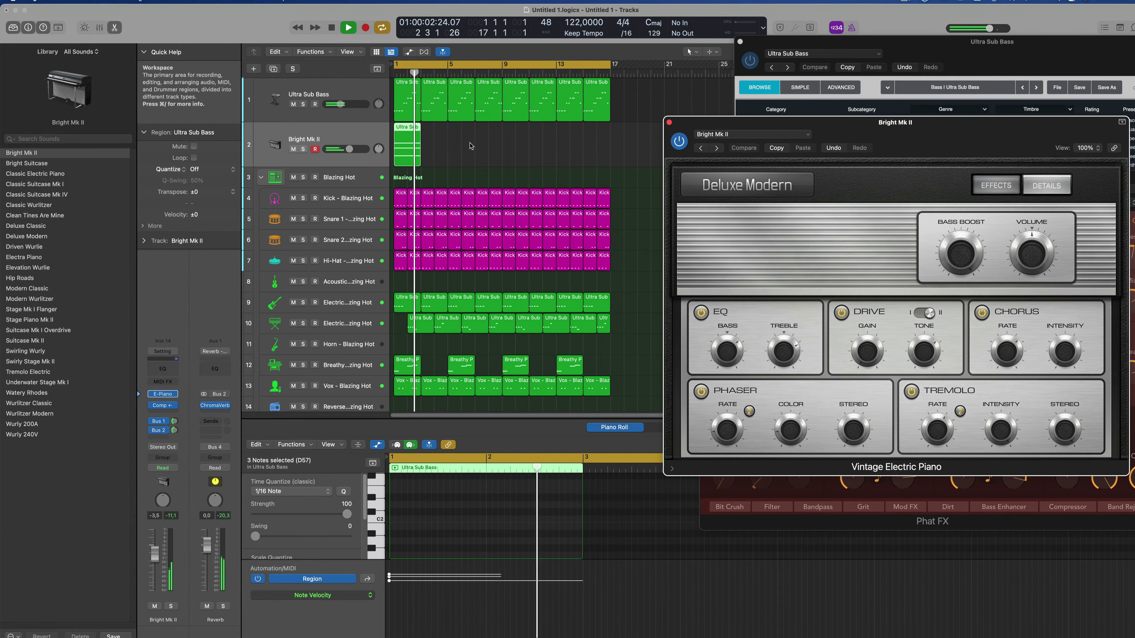
{"action": "key", "text": "space"}
- Copy the second Ultra Sub Bass region onto the Bright Mk II track at bar 3 and delete its four lowest notes
{"action": "left_click_drag", "start_coordinate": [444, 102], "coordinate": [434, 146]}
{"action": "left_click_drag", "start_coordinate": [432, 193], "coordinate": [432, 192]}
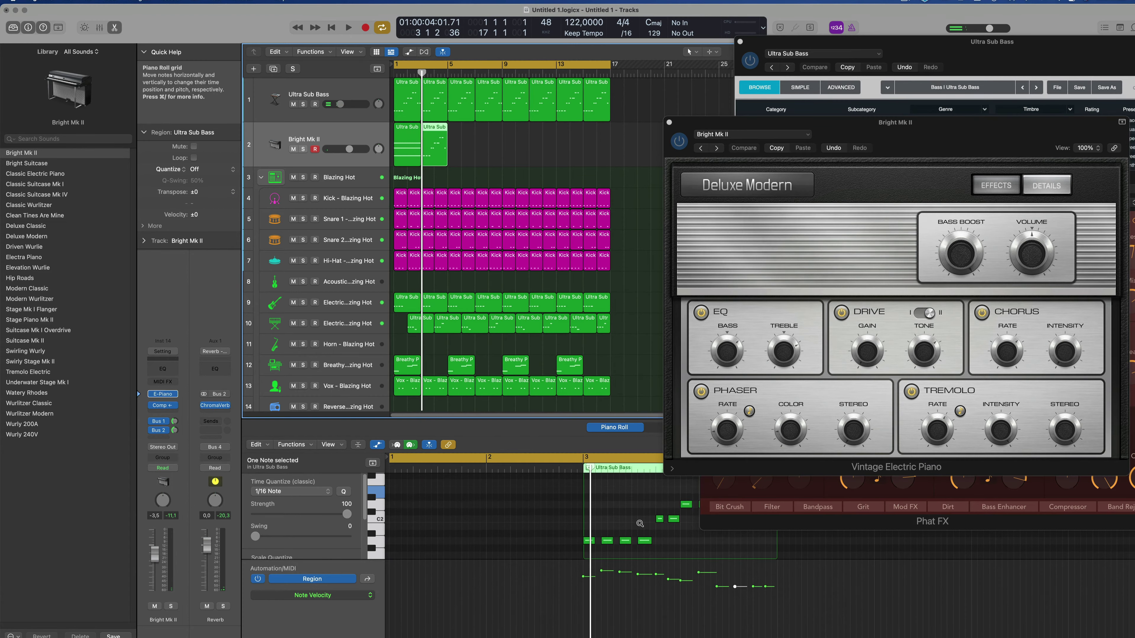
{"action": "left_click_drag", "start_coordinate": [574, 540], "coordinate": [520, 543]}
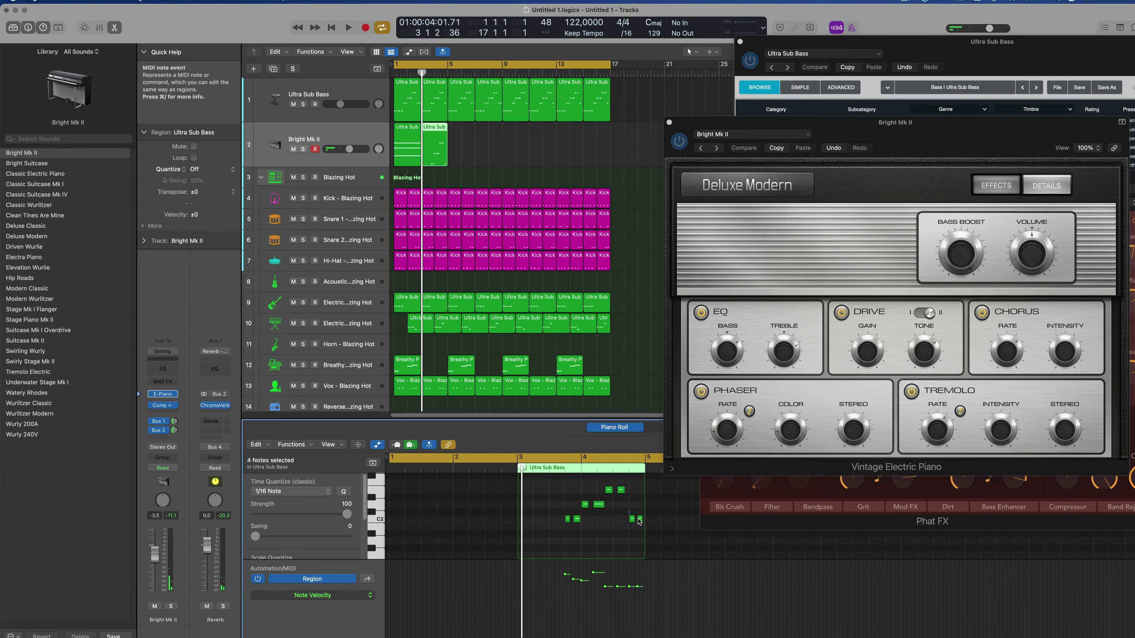
- Stack the remaining notes of the bar 3 region into one three-note chord, deleting the extras, and align it to bar 3
{"action": "left_click_drag", "start_coordinate": [587, 507], "coordinate": [568, 492]}
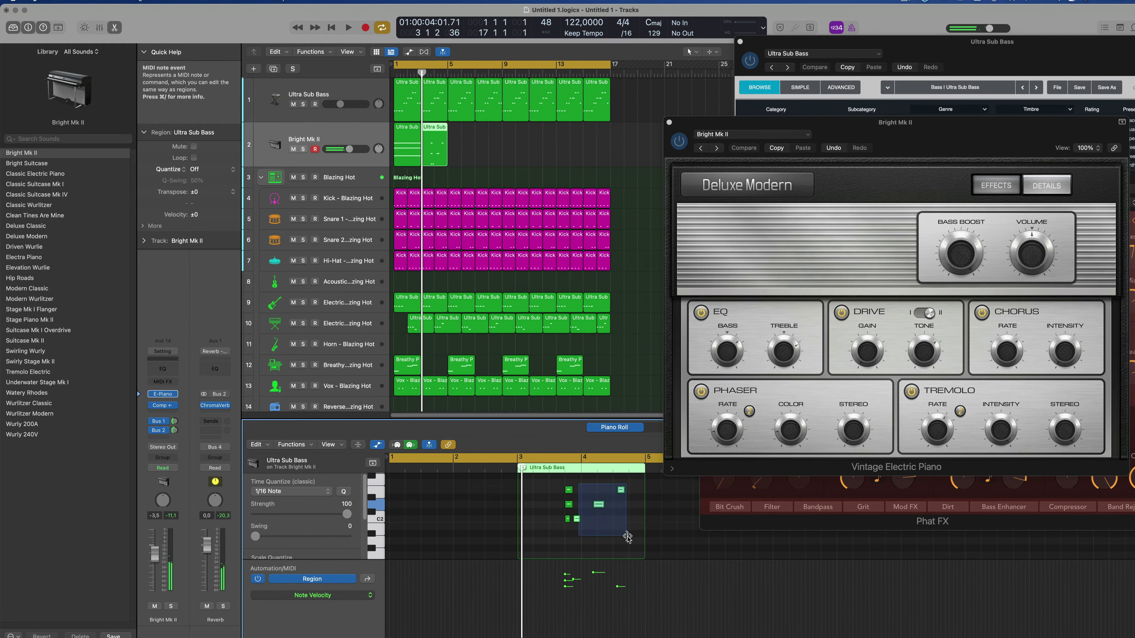
{"action": "left_click_drag", "start_coordinate": [625, 535], "coordinate": [626, 536]}
{"action": "key", "text": "Delete"}
{"action": "left_click_drag", "start_coordinate": [554, 485], "coordinate": [580, 534]}
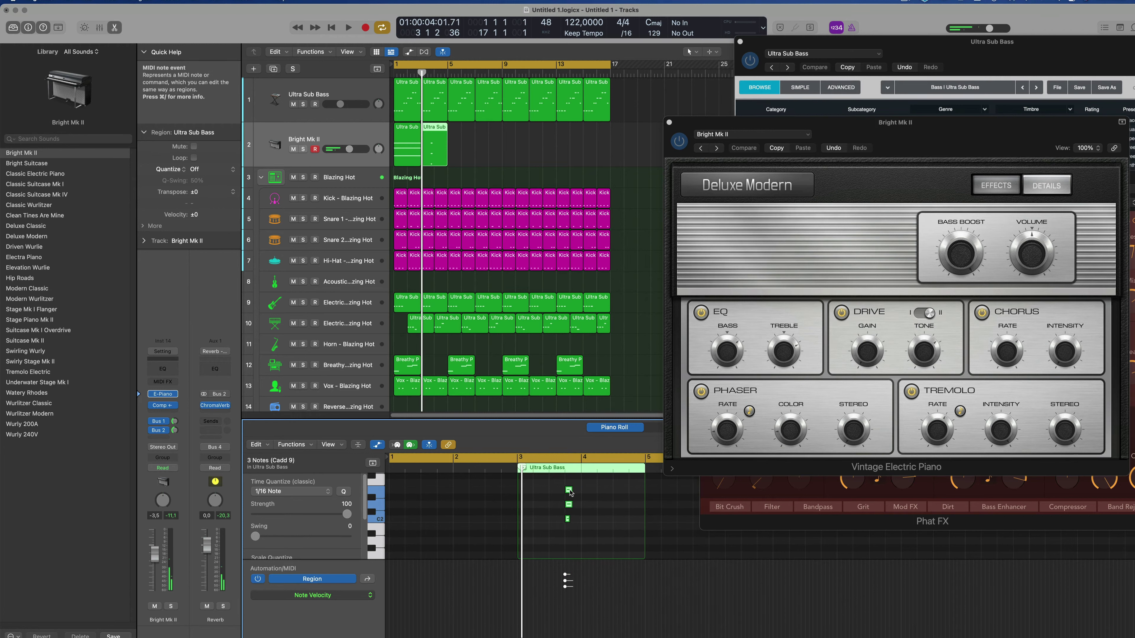
{"action": "left_click_drag", "start_coordinate": [569, 490], "coordinate": [524, 493]}
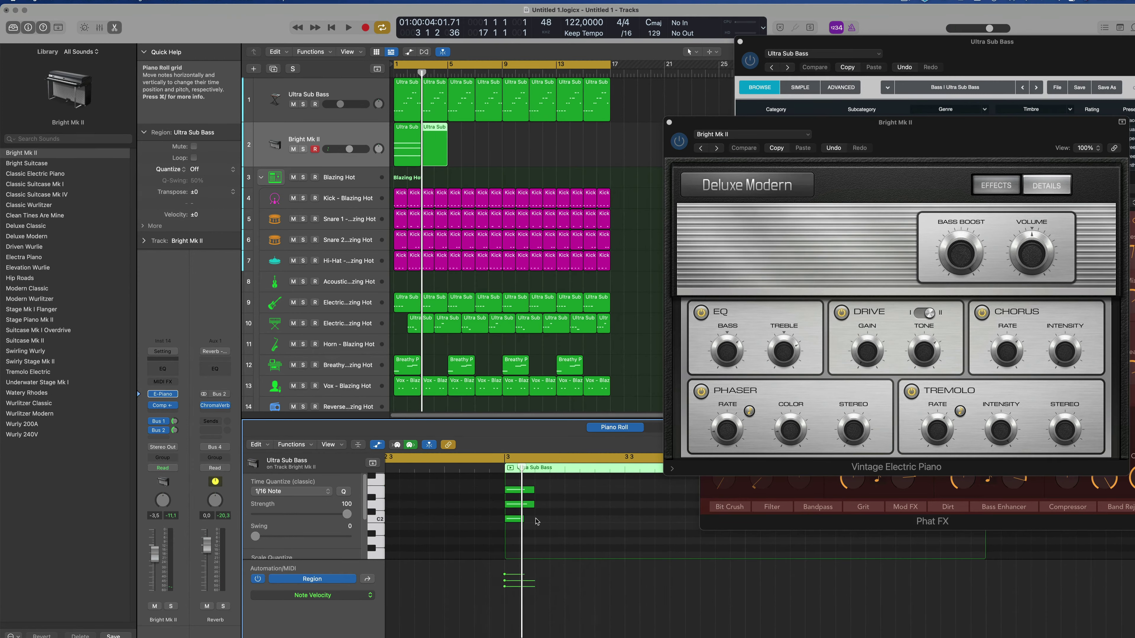
- Even out the lengths of the bar 3 chord's notes and stretch all three across the two-bar region
{"action": "left_click_drag", "start_coordinate": [521, 518], "coordinate": [531, 519]}
{"action": "scroll", "coordinate": [578, 500], "scroll_direction": "down", "scroll_amount": 3}
{"action": "left_click_drag", "start_coordinate": [573, 485], "coordinate": [709, 490]}
{"action": "scroll", "coordinate": [553, 511], "scroll_direction": "down", "scroll_amount": 2}
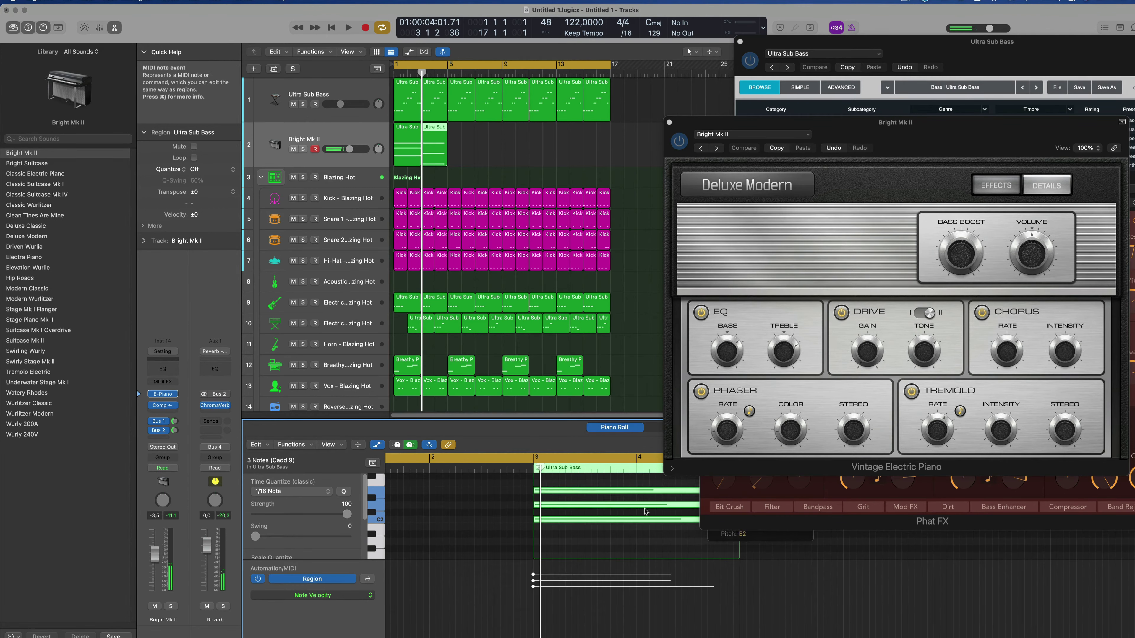
- Extend the three chord notes in the Bright Mk II region starting at bar 3 to the region's end at bar 5, and play them
{"action": "scroll", "coordinate": [641, 508], "scroll_direction": "down", "scroll_amount": 2}
{"action": "left_click_drag", "start_coordinate": [609, 490], "coordinate": [618, 492]}
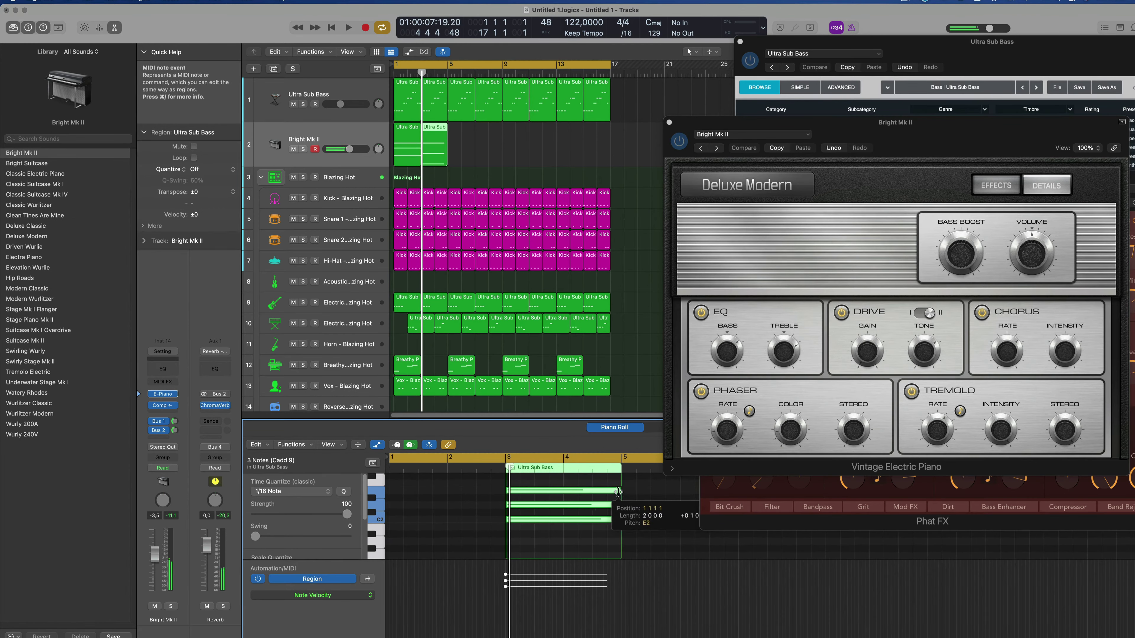
{"action": "key", "text": "space"}
{"action": "left_click_drag", "start_coordinate": [934, 131], "coordinate": [937, 96]}
{"action": "scroll", "coordinate": [510, 362], "scroll_direction": "down", "scroll_amount": 1}
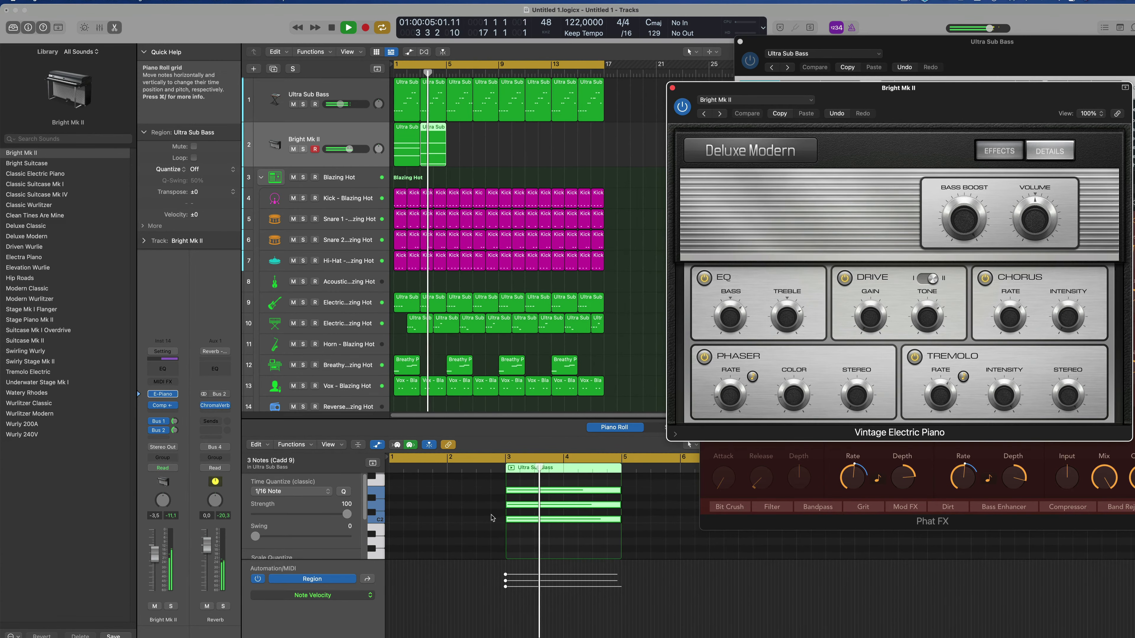
- Transpose the three chord notes in the Bright Mk II region at bar 3 up an octave
{"action": "left_click", "coordinate": [555, 532]}
{"action": "key", "text": "space"}
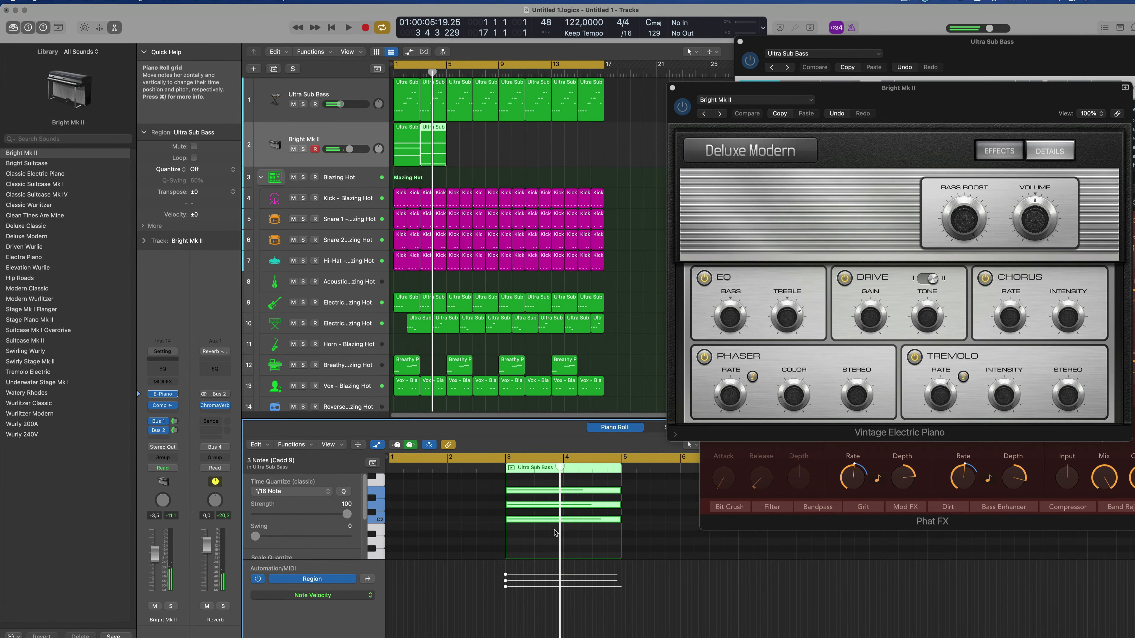
{"action": "key", "text": "Delete"}
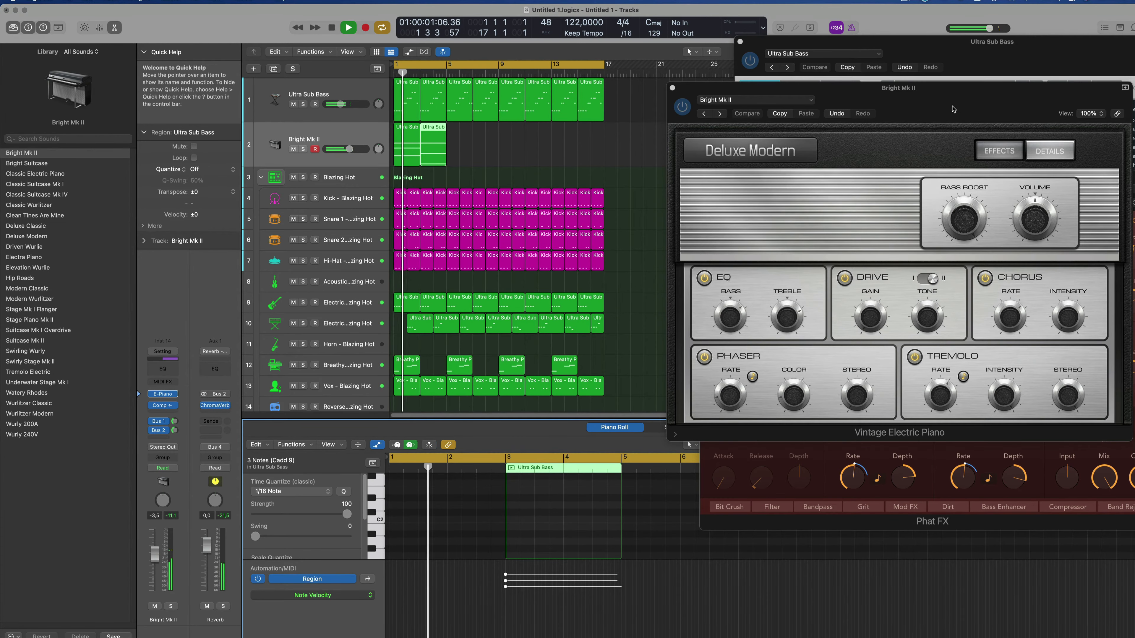
- Select both Bright Mk II chord regions and repeat them three times to fill the track to bar 17
{"action": "left_click_drag", "start_coordinate": [953, 109], "coordinate": [574, 285]}
{"action": "left_click", "coordinate": [378, 155]}
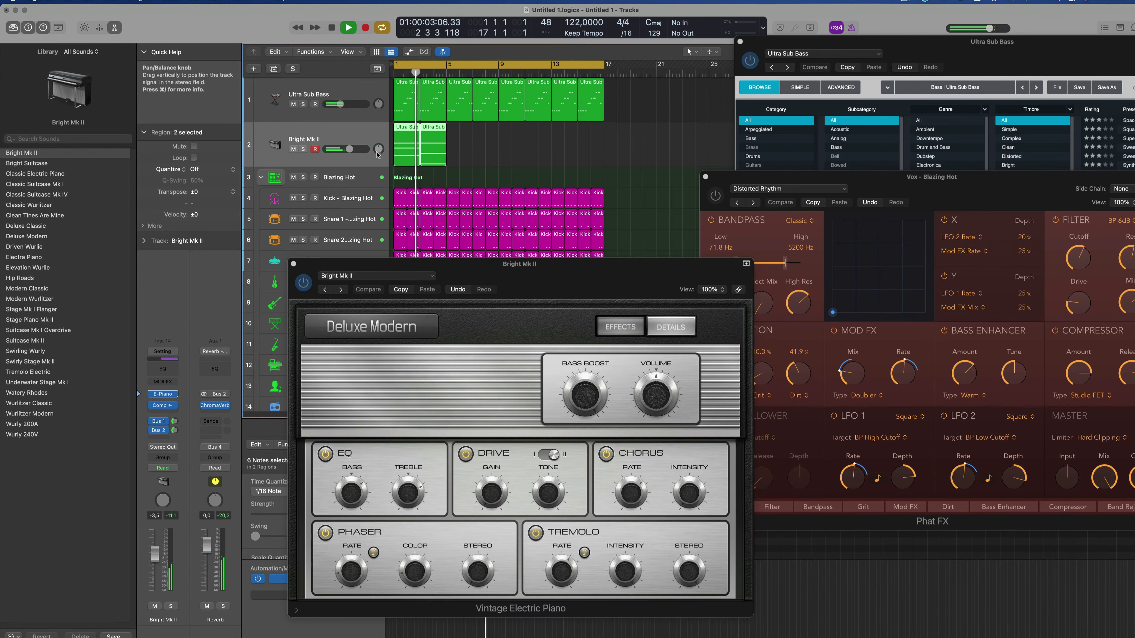
{"action": "key", "text": "super+r"}
{"action": "key", "text": "super+r"}
{"action": "key", "text": "super+r"}
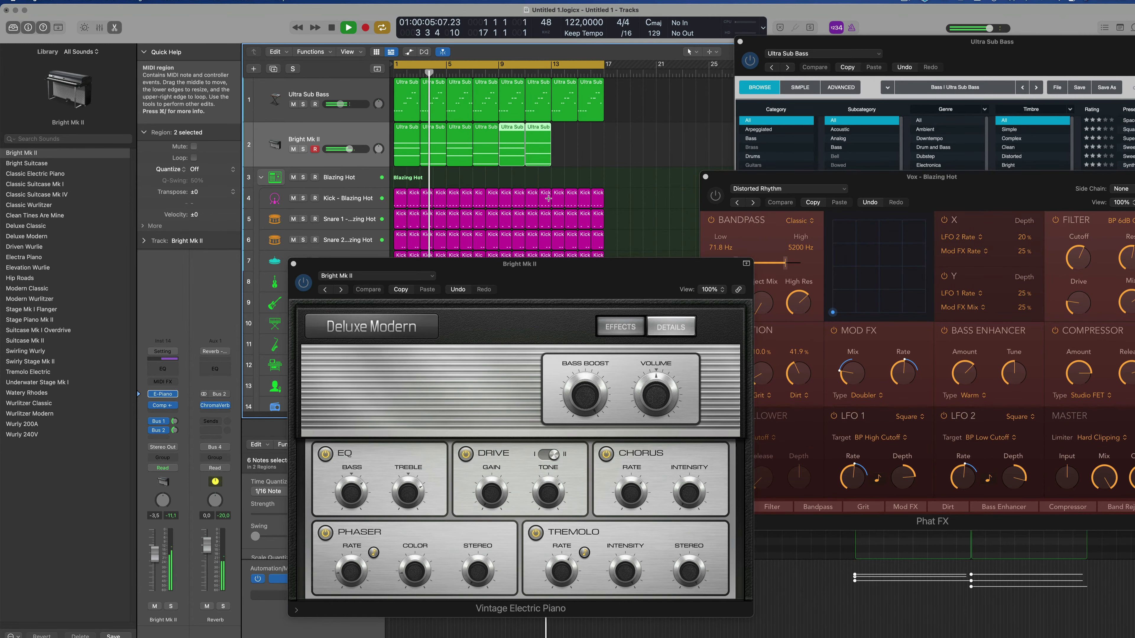
- Load the Classic Electric Piano preset in Vintage Electric Piano and lower the track volume to -9.6 dB
{"action": "left_click_drag", "start_coordinate": [397, 294], "coordinate": [583, 153]}
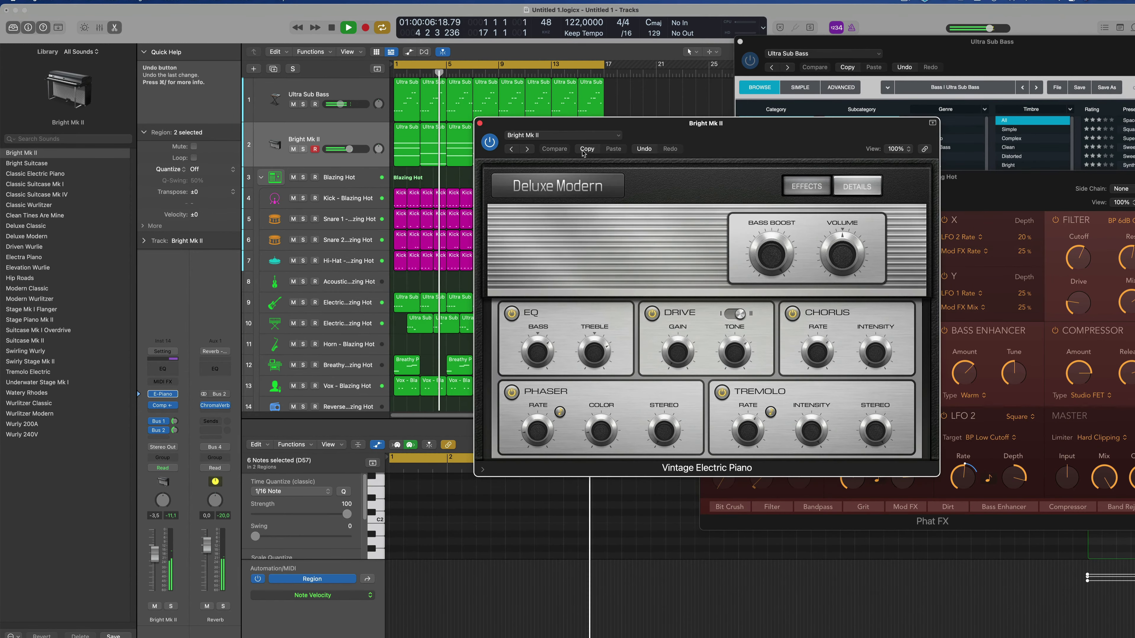
{"action": "left_click", "coordinate": [527, 148]}
{"action": "left_click", "coordinate": [528, 149]}
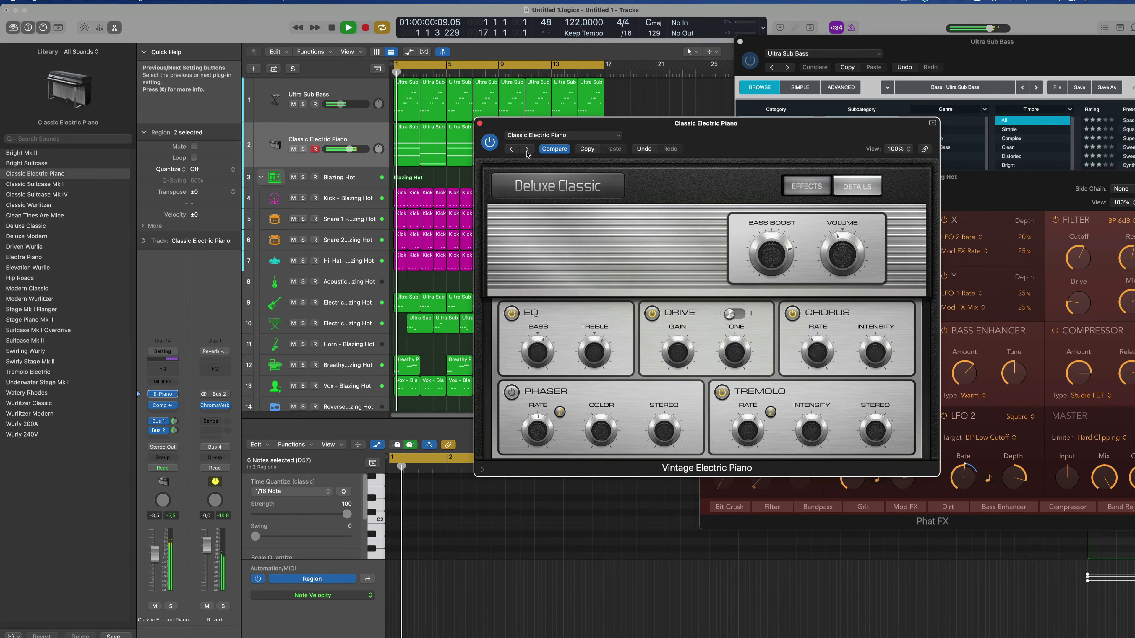
{"action": "left_click_drag", "start_coordinate": [349, 149], "coordinate": [343, 149]}
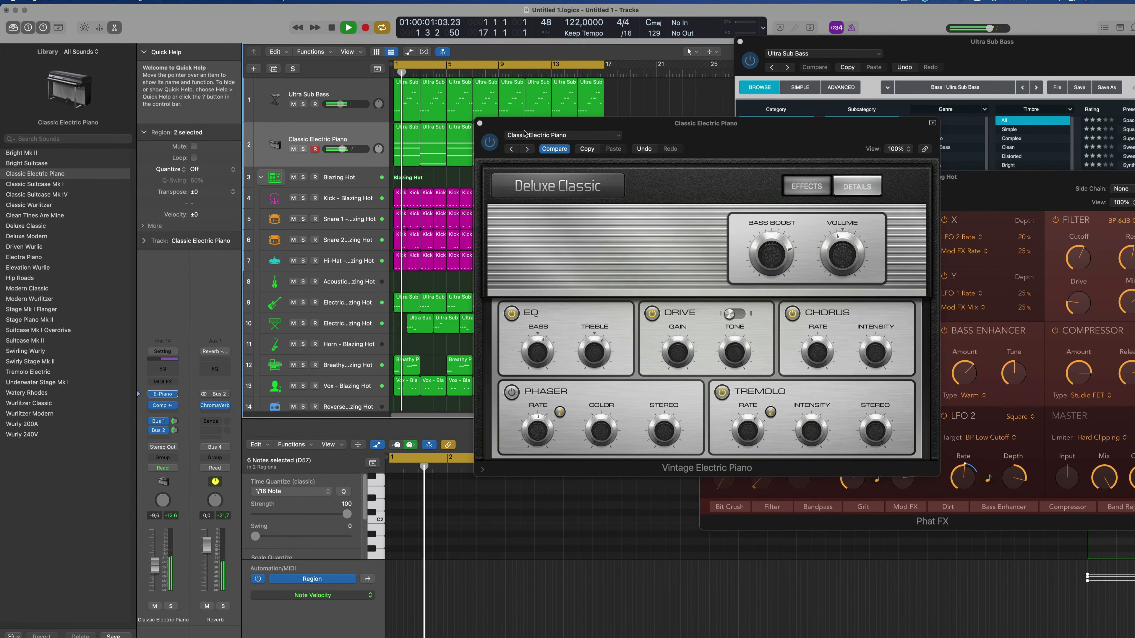
- Load the Classic Suitcase Mk I preset and raise the track volume to -5.3 dB
{"action": "left_click", "coordinate": [526, 148]}
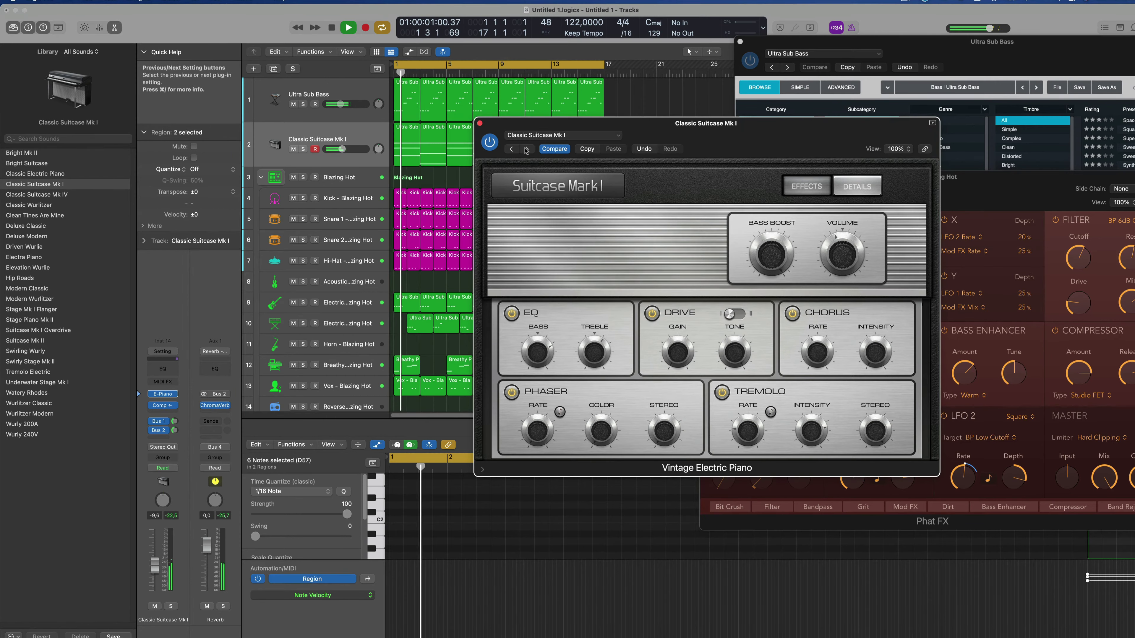
{"action": "left_click", "coordinate": [156, 565]}
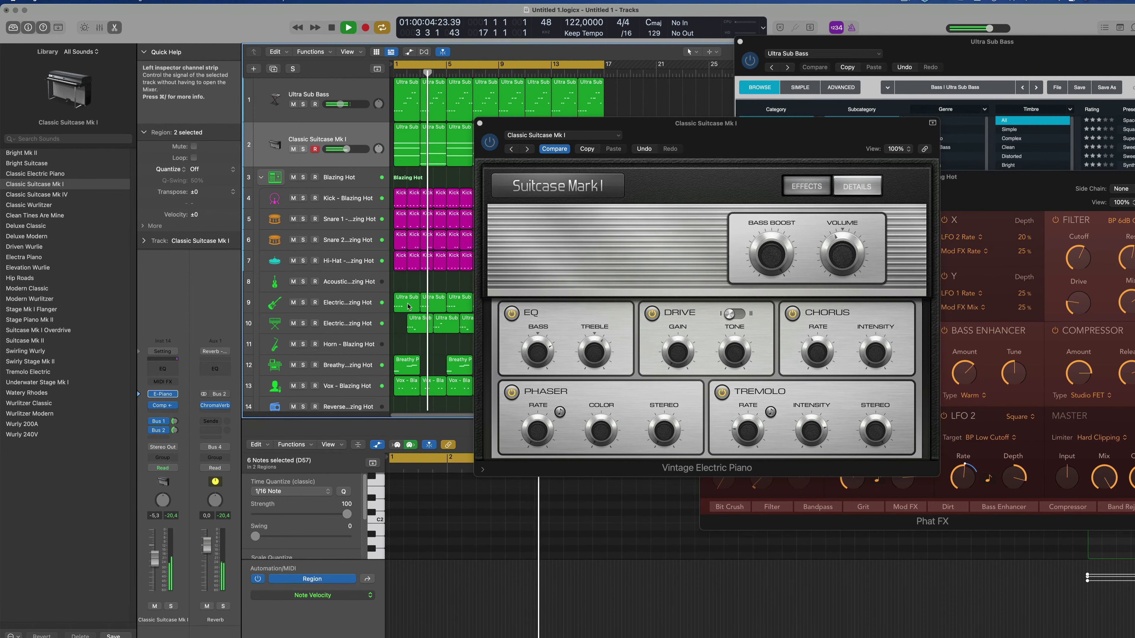
- Audition the following electric piano presets from Classic Suitcase Mk IV through Classic Wurlitzer to Deluxe Classic
{"action": "key", "text": "Return"}
{"action": "left_click", "coordinate": [527, 149]}
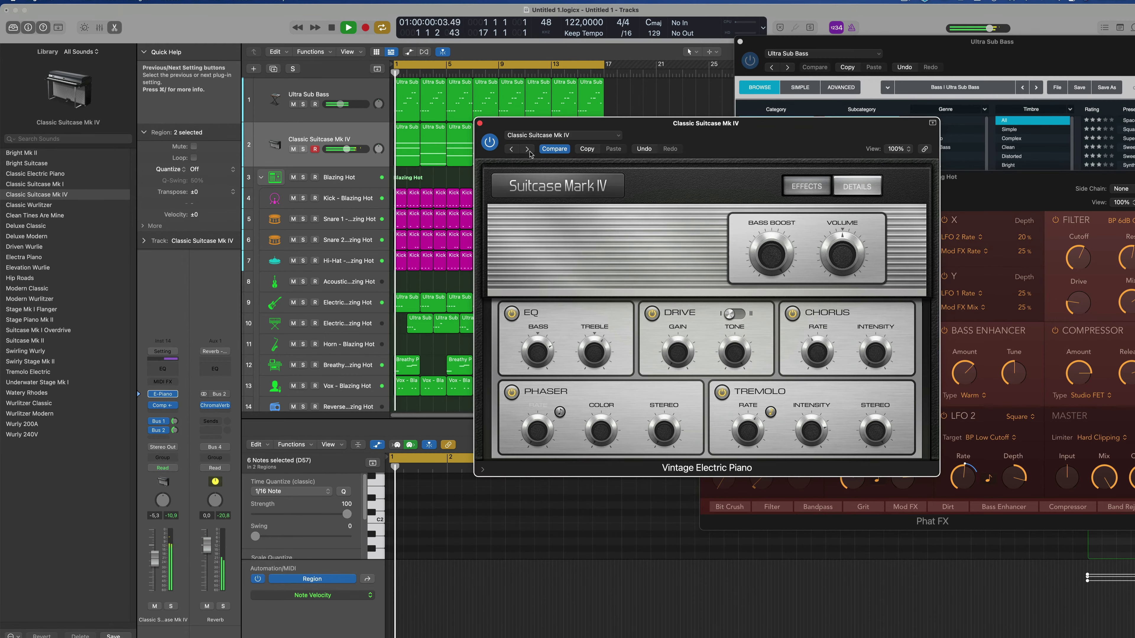
{"action": "left_click", "coordinate": [527, 149]}
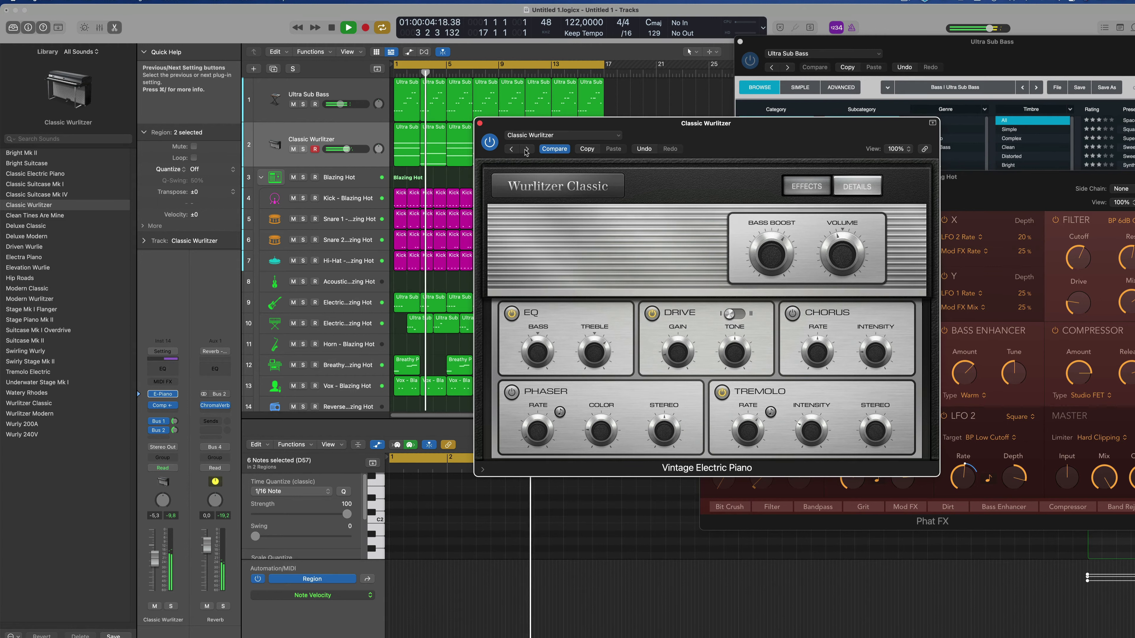
{"action": "left_click", "coordinate": [527, 149]}
{"action": "left_click", "coordinate": [527, 149]}
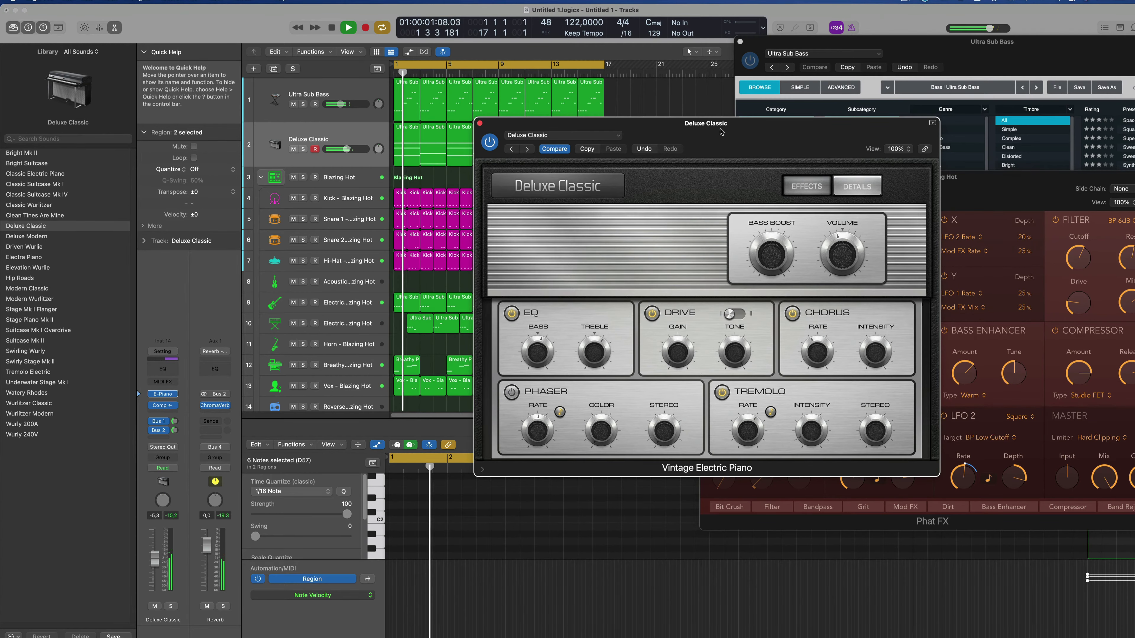
{"action": "left_click_drag", "start_coordinate": [717, 127], "coordinate": [682, 203]}
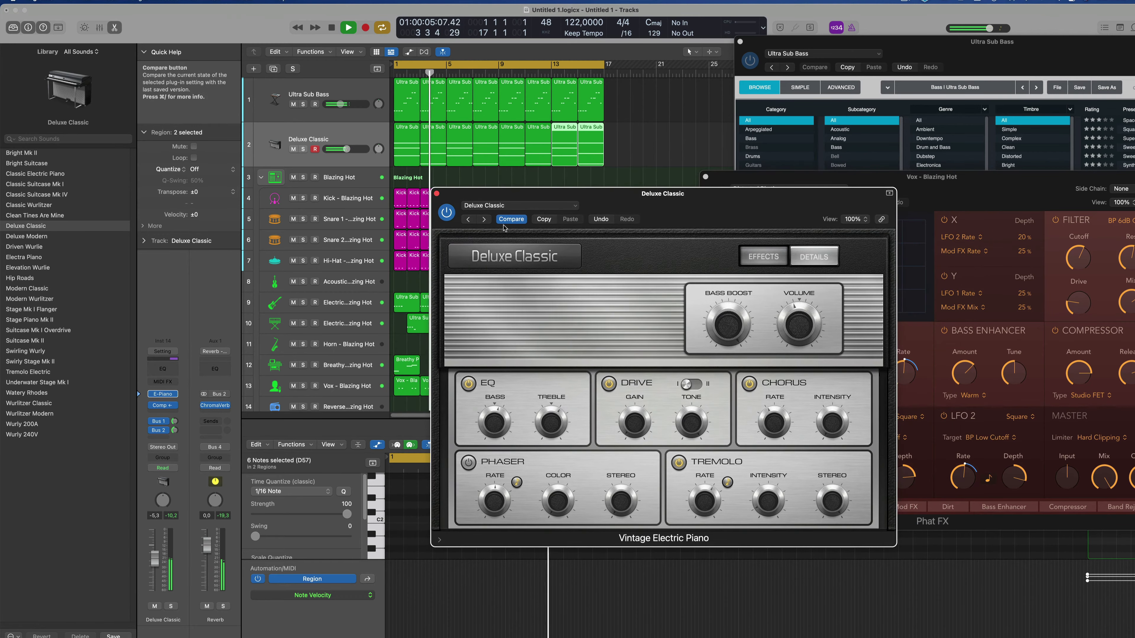
- Audition the presets up to Elevation Wurlie, go back to Electra Piano and set the track volume to -4.0 dB
{"action": "left_click", "coordinate": [485, 220]}
{"action": "left_click", "coordinate": [484, 220]}
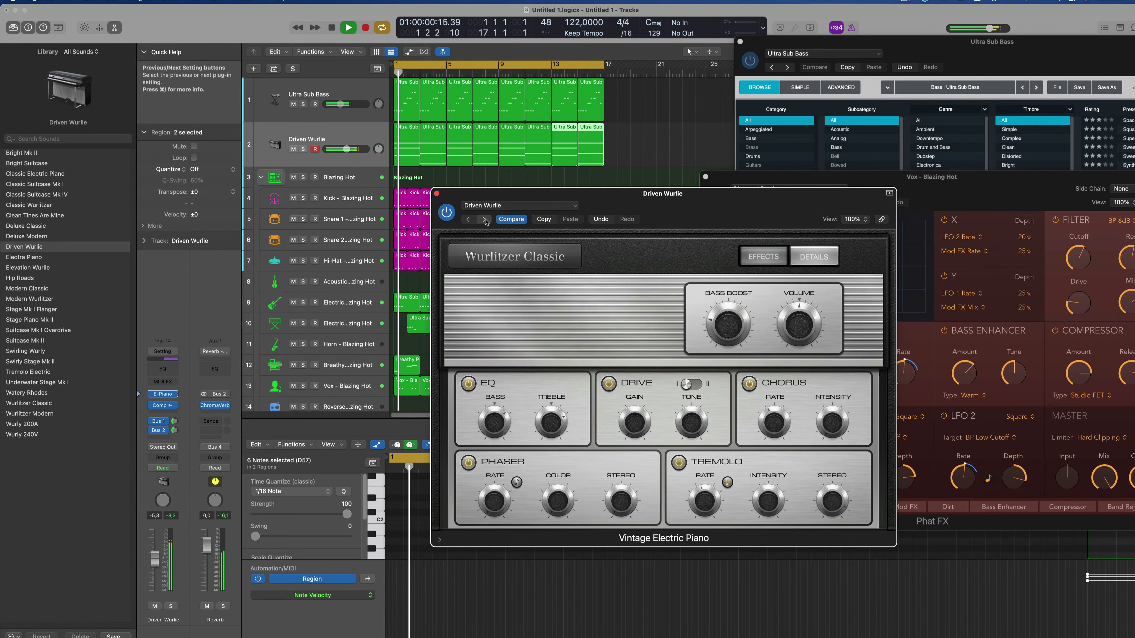
{"action": "left_click", "coordinate": [485, 219]}
{"action": "left_click", "coordinate": [485, 219]}
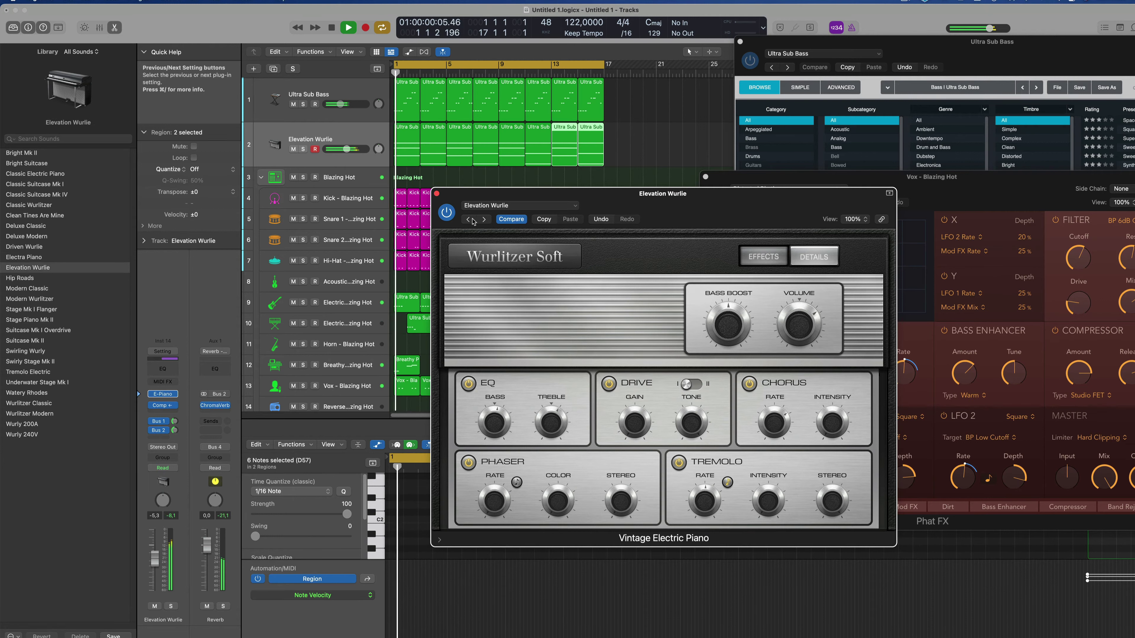
{"action": "left_click", "coordinate": [470, 220]}
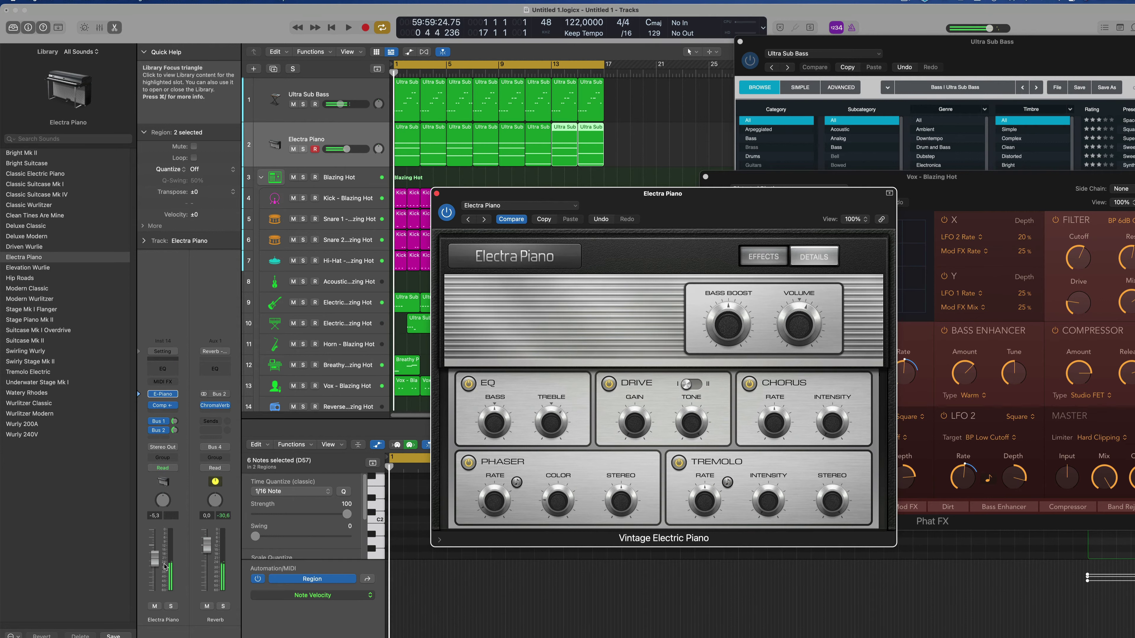
{"action": "left_click_drag", "start_coordinate": [155, 560], "coordinate": [155, 554]}
- Load the Hip Roads preset in Vintage Electric Piano and adjust the track's Bus 1 send level
{"action": "left_click_drag", "start_coordinate": [597, 195], "coordinate": [504, 239]}
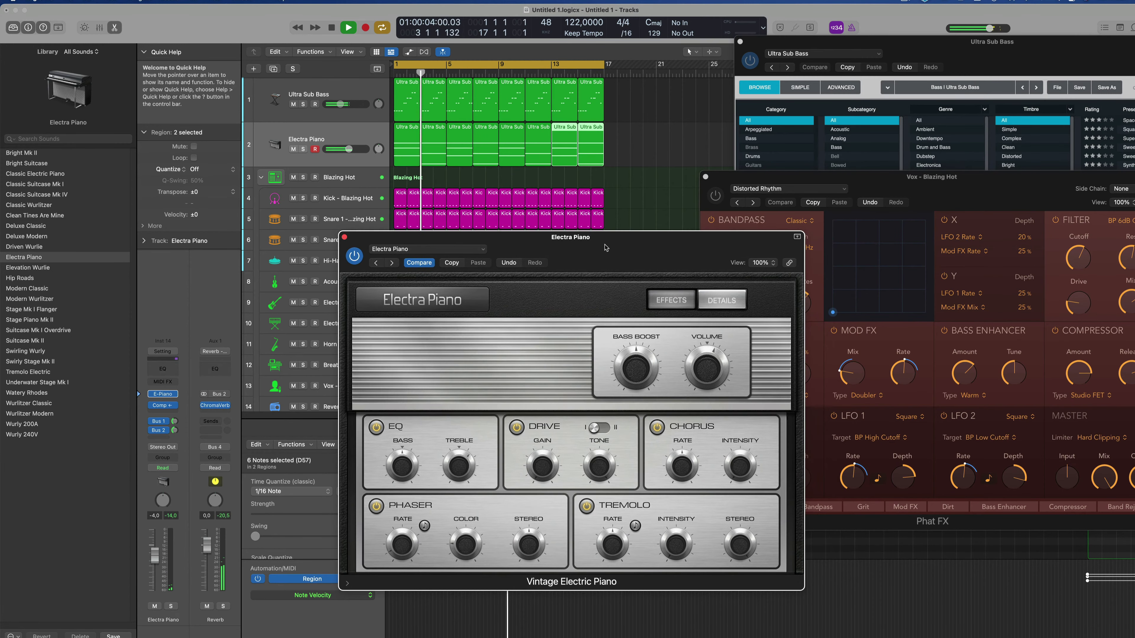
{"action": "left_click_drag", "start_coordinate": [617, 246], "coordinate": [632, 240]}
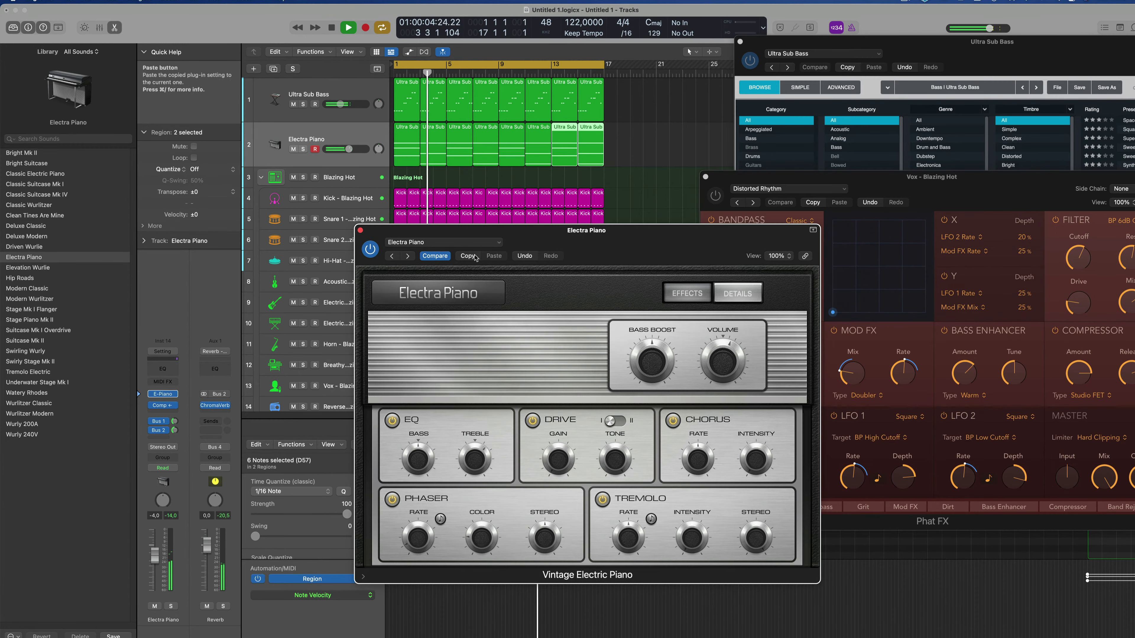
{"action": "left_click", "coordinate": [407, 256]}
{"action": "left_click", "coordinate": [407, 257]}
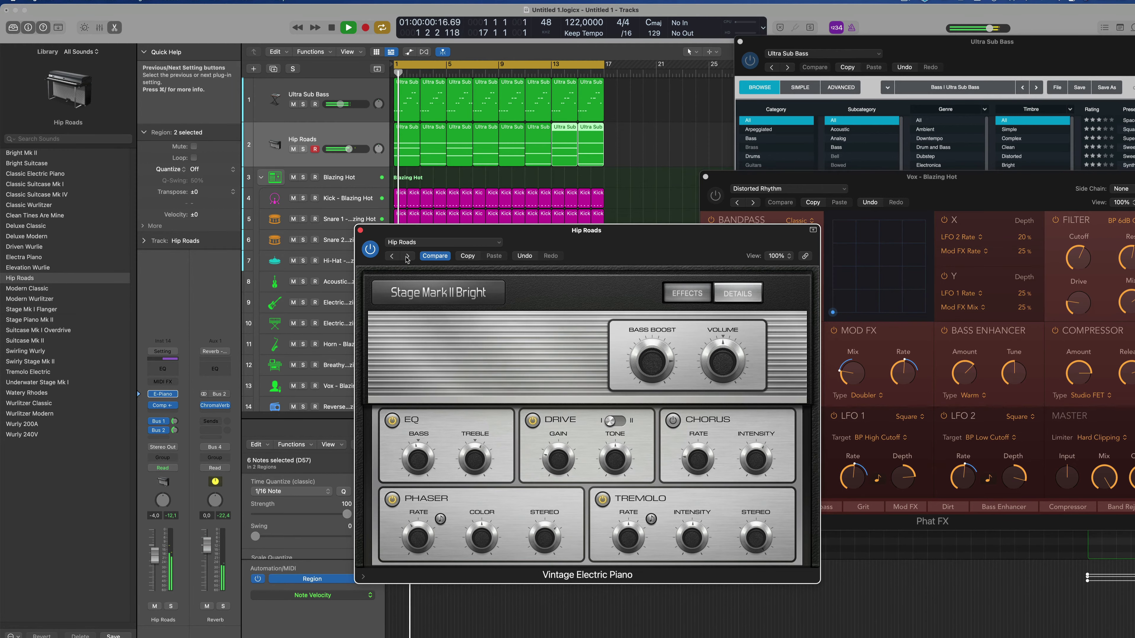
{"action": "left_click_drag", "start_coordinate": [418, 259], "coordinate": [497, 219]}
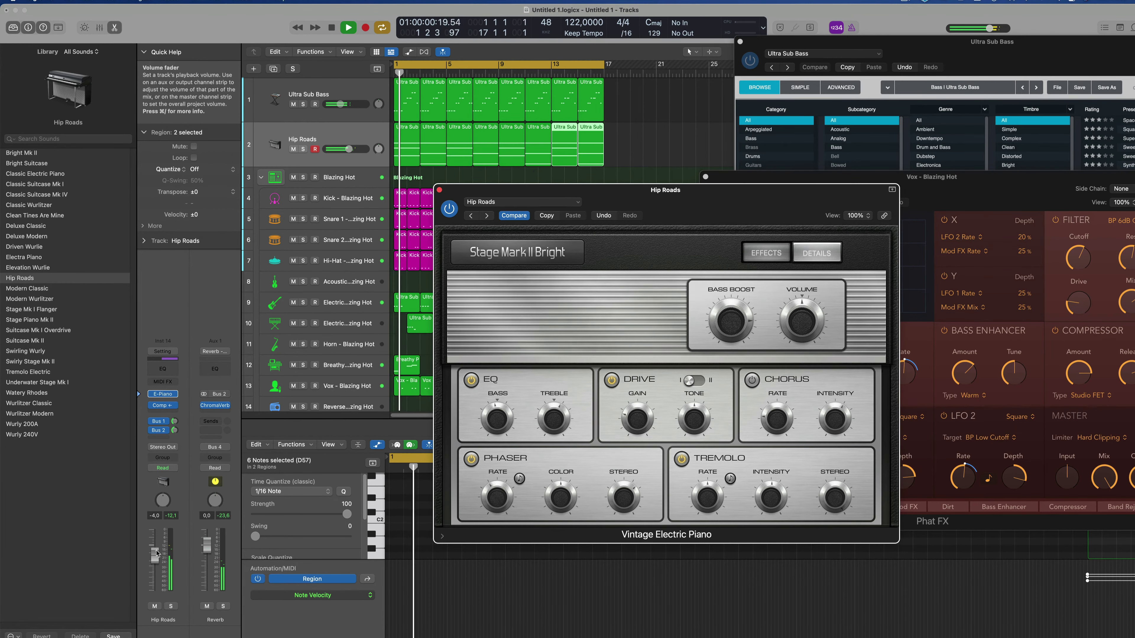
{"action": "left_click", "coordinate": [174, 422]}
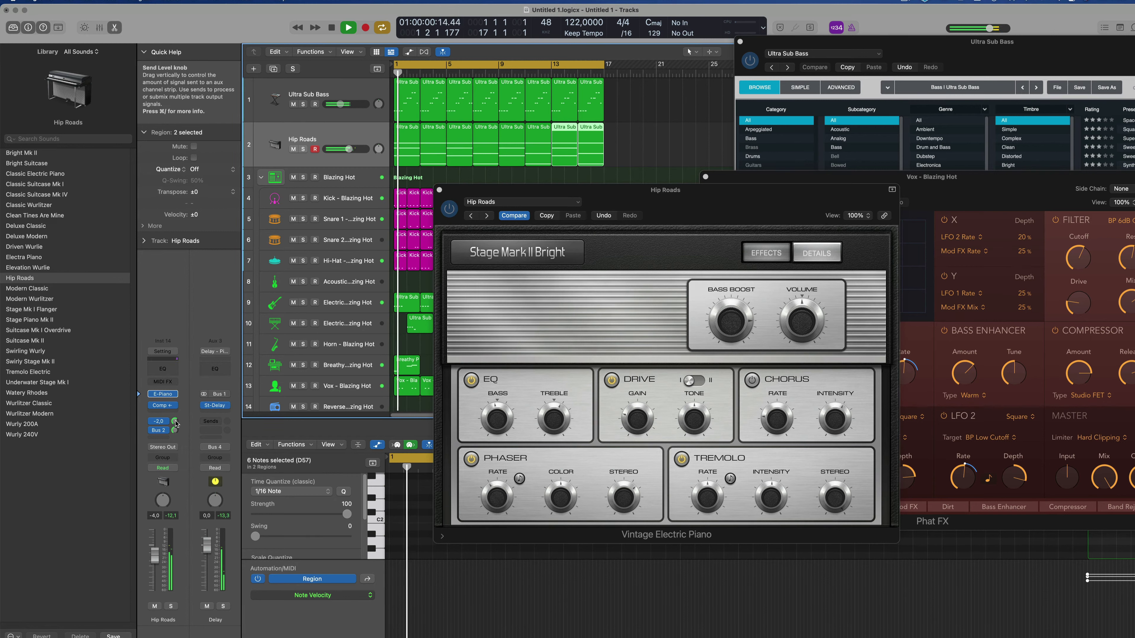
{"action": "left_click_drag", "start_coordinate": [175, 424], "coordinate": [181, 422]}
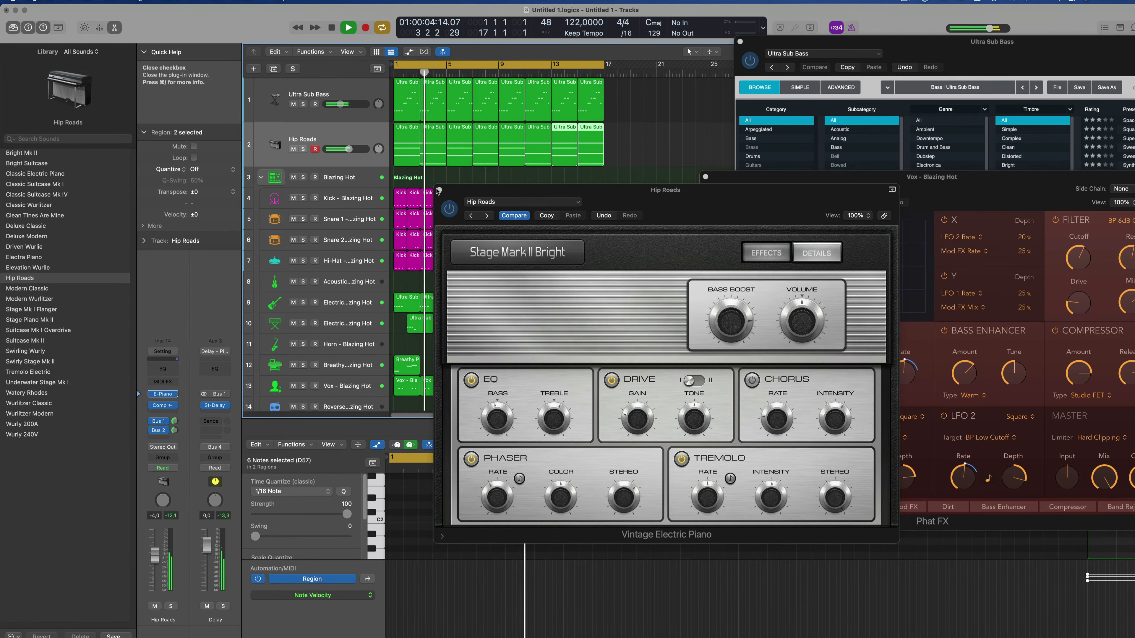
- In all eight Hip Roads regions, shorten the chords to about half a bar and duplicate them to four chords per region
{"action": "left_click", "coordinate": [420, 175]}
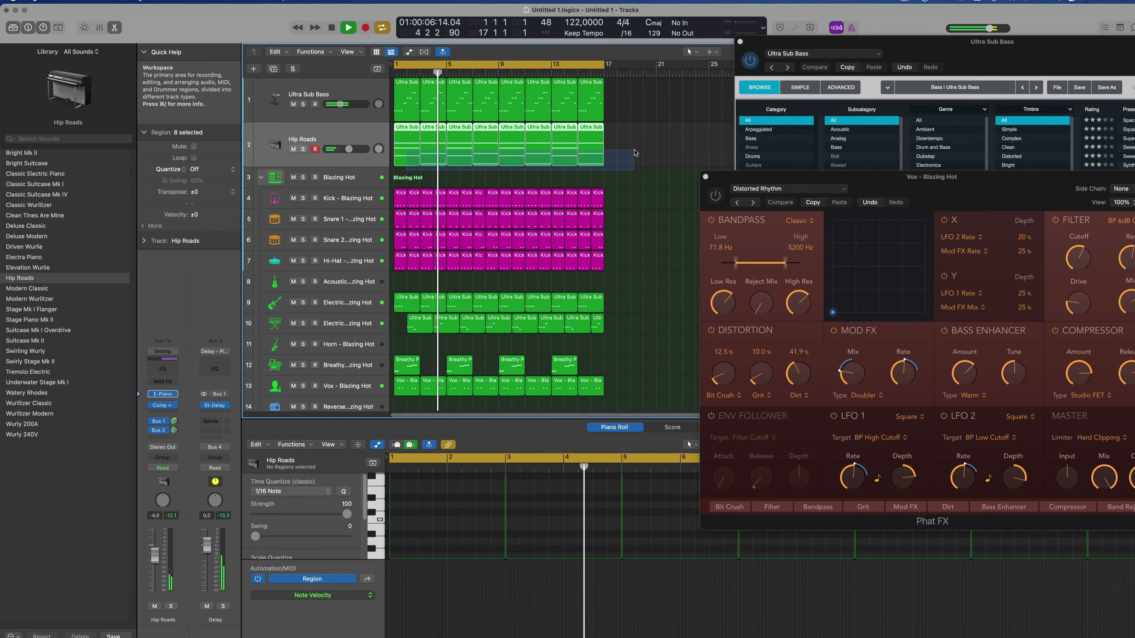
{"action": "left_click", "coordinate": [357, 134]}
{"action": "scroll", "coordinate": [500, 492], "scroll_direction": "down", "scroll_amount": 5}
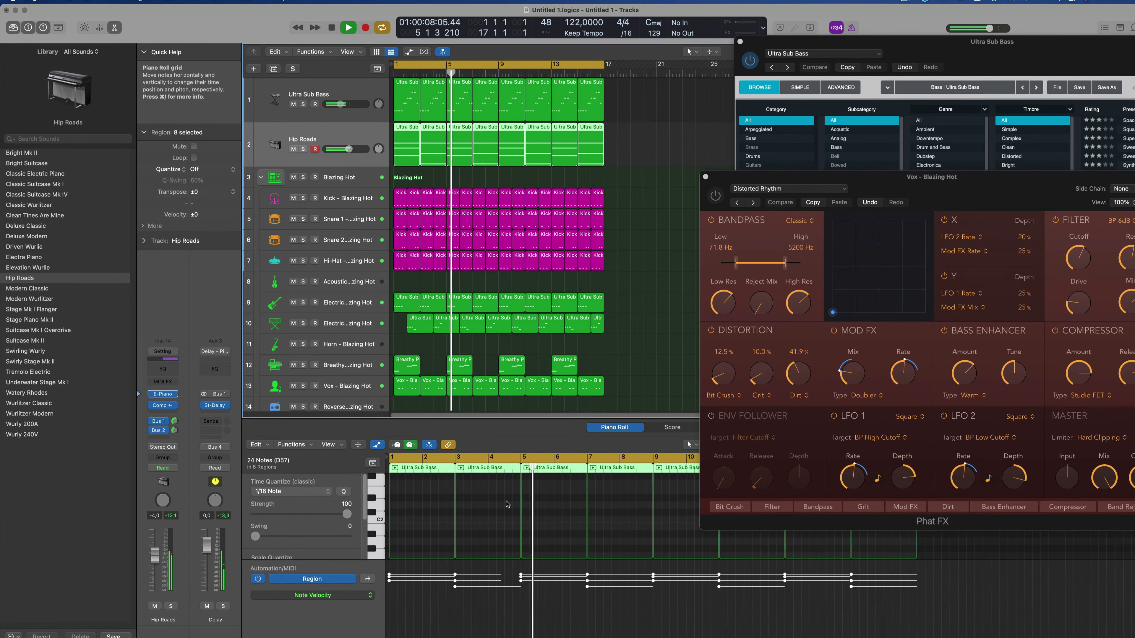
{"action": "scroll", "coordinate": [473, 507], "scroll_direction": "down", "scroll_amount": 3}
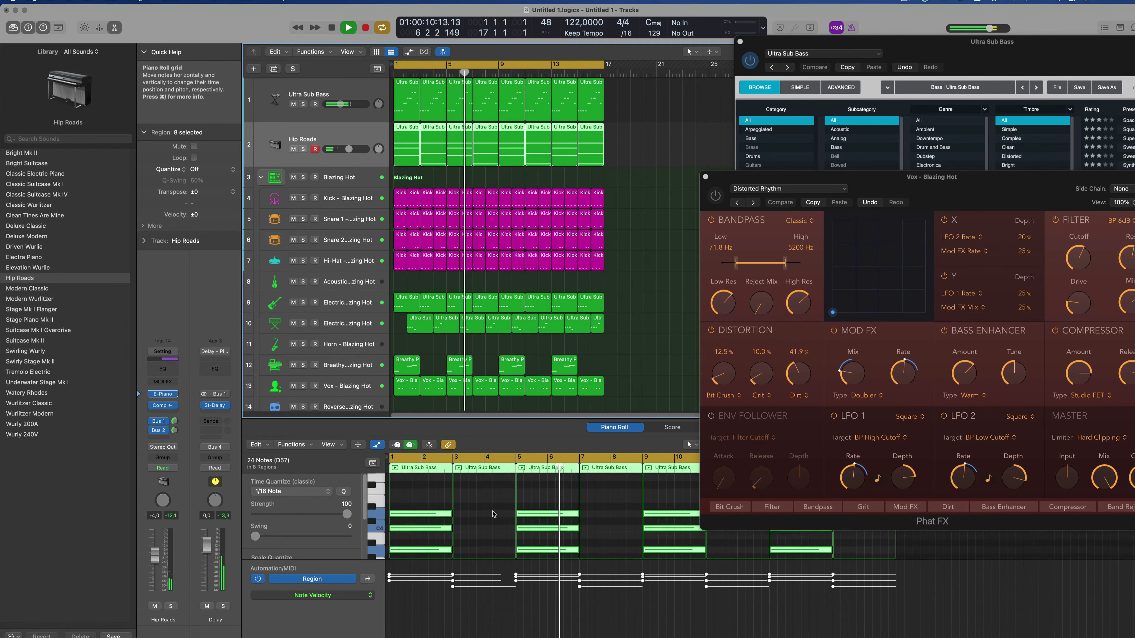
{"action": "left_click_drag", "start_coordinate": [448, 495], "coordinate": [413, 495]}
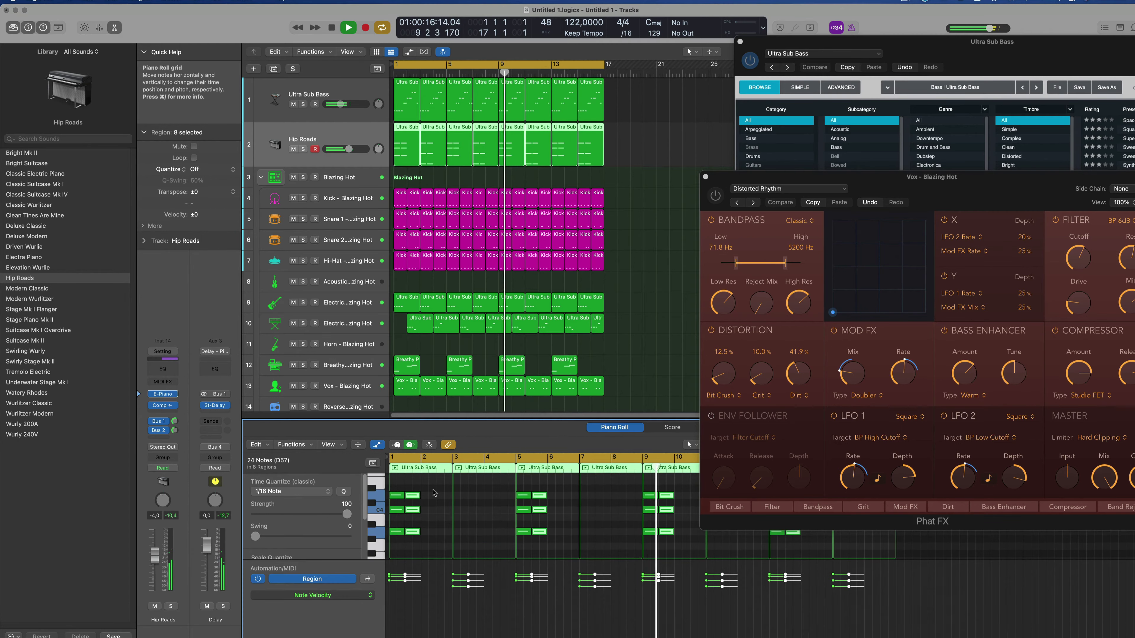
{"action": "left_click_drag", "start_coordinate": [410, 494], "coordinate": [427, 498]}
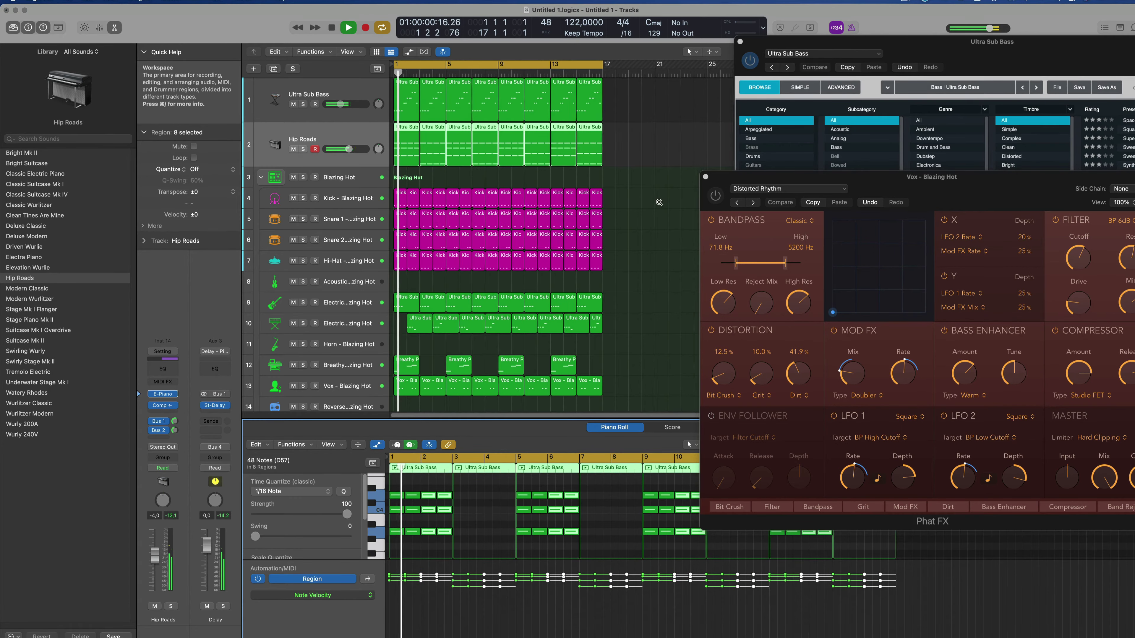
- Lower the Hip Roads track volume to -6.4 dB
{"action": "key", "text": "super+Left"}
{"action": "key", "text": "super+Left"}
{"action": "key", "text": "super+Right"}
{"action": "key", "text": "super+Right"}
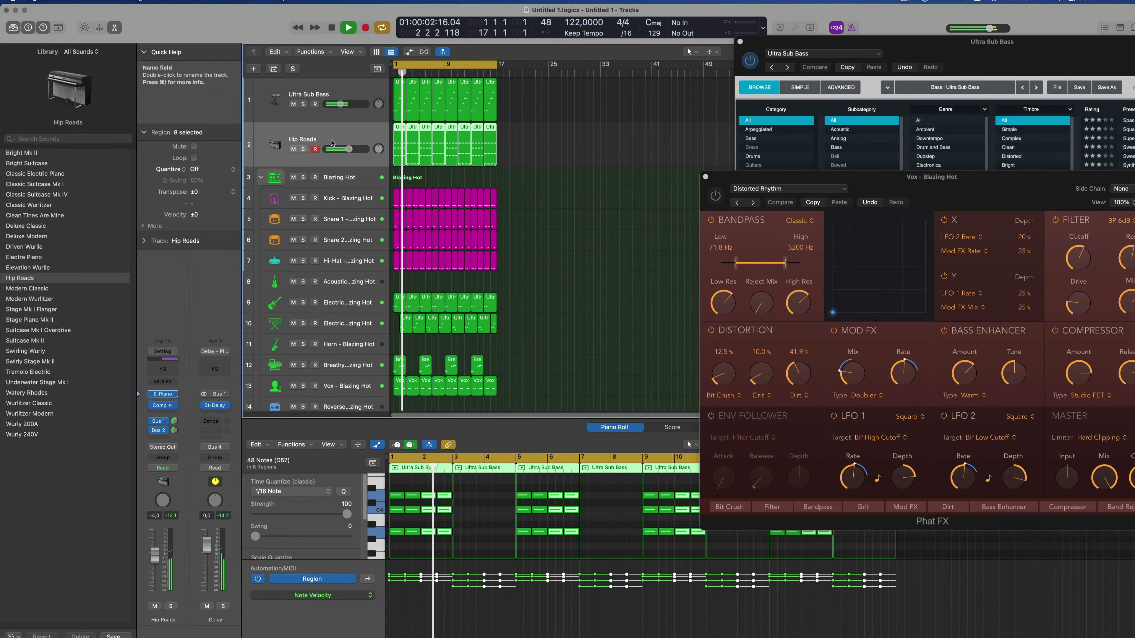
{"action": "left_click_drag", "start_coordinate": [169, 555], "coordinate": [157, 563]}
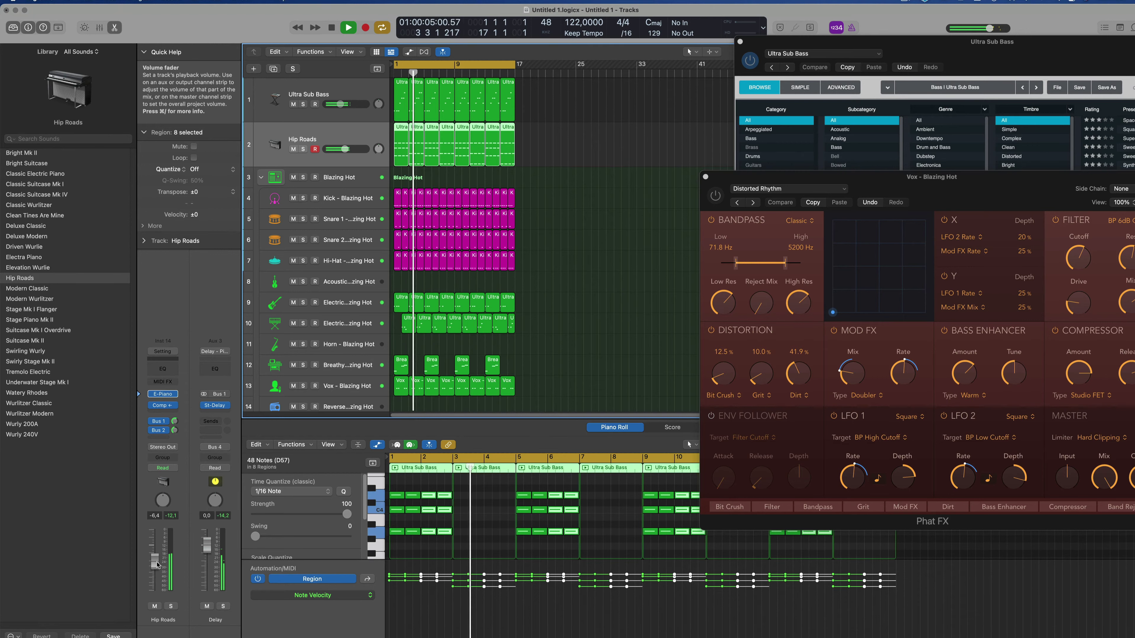
- Select the chord notes in the four Hip Roads regions at bars 3, 7, 11 and 15, shift them by an octave and play back
{"action": "scroll", "coordinate": [499, 528], "scroll_direction": "down", "scroll_amount": 5}
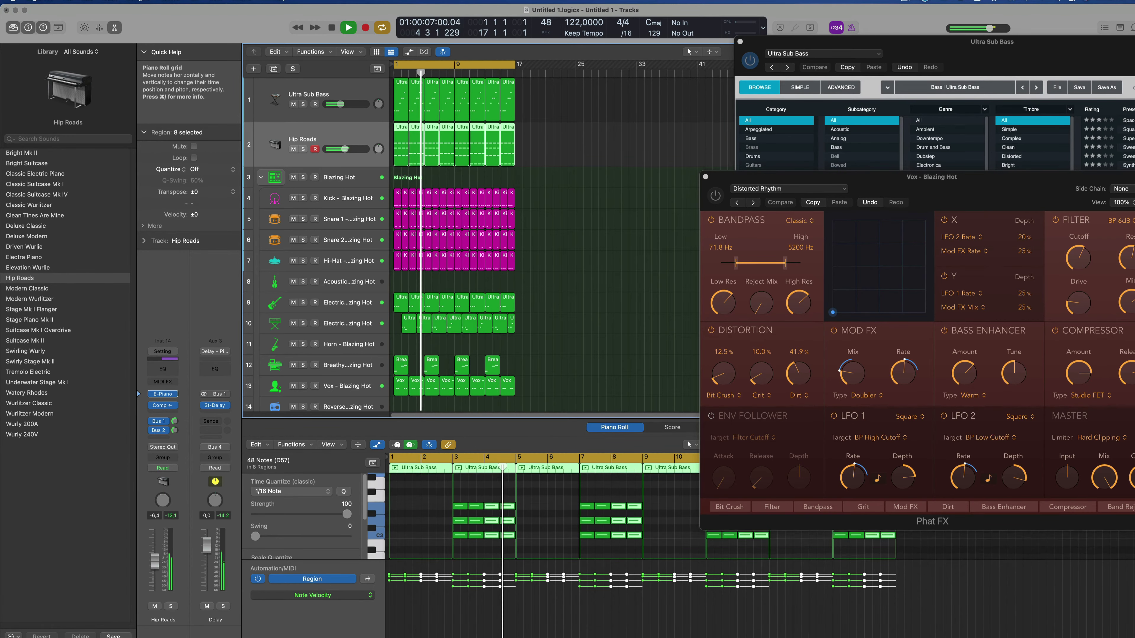
{"action": "scroll", "coordinate": [469, 529], "scroll_direction": "up", "scroll_amount": 3}
{"action": "scroll", "coordinate": [411, 517], "scroll_direction": "down", "scroll_amount": 2}
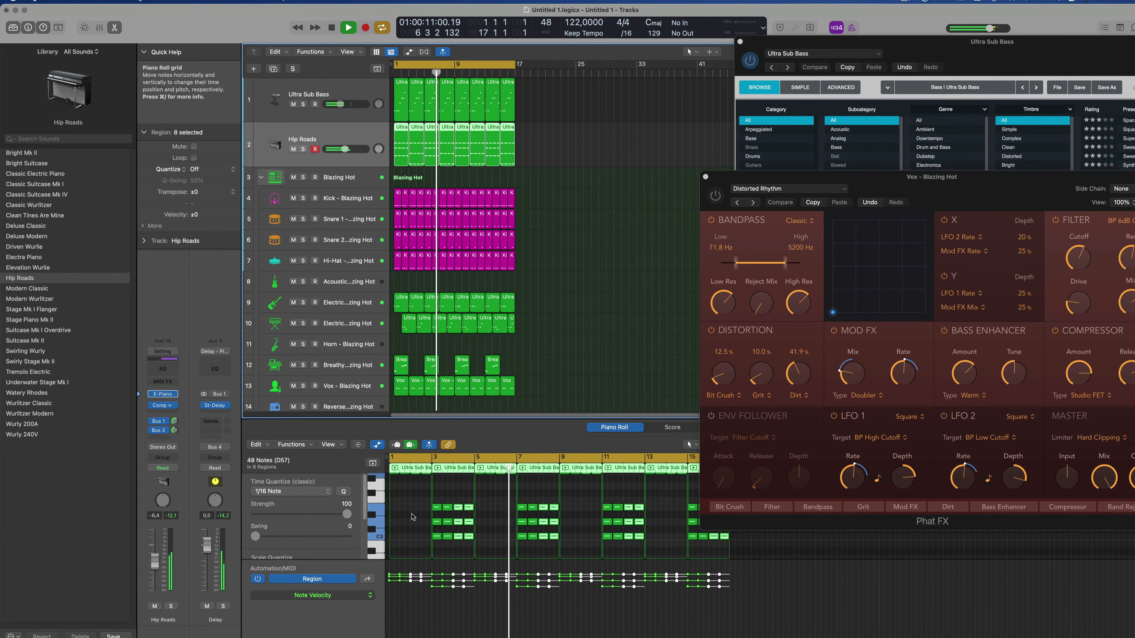
{"action": "left_click_drag", "start_coordinate": [417, 509], "coordinate": [735, 549]}
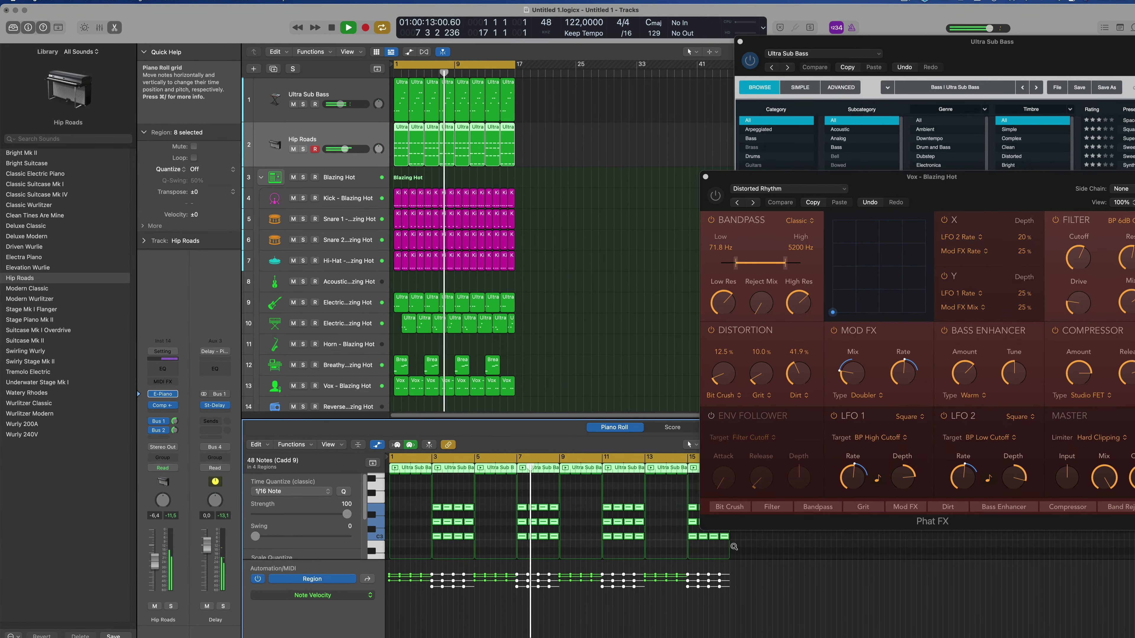
{"action": "key", "text": "space"}
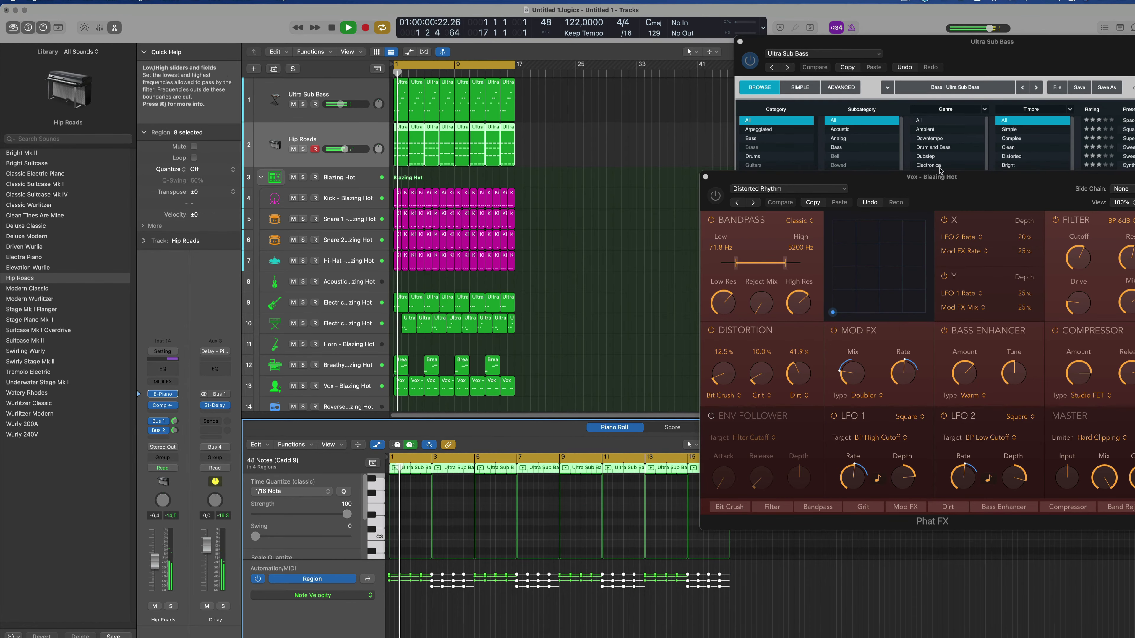
- Move the Phat FX window aside and open the Hip Roads track's Vintage Electric Piano instrument
{"action": "left_click_drag", "start_coordinate": [960, 184], "coordinate": [997, 144]}
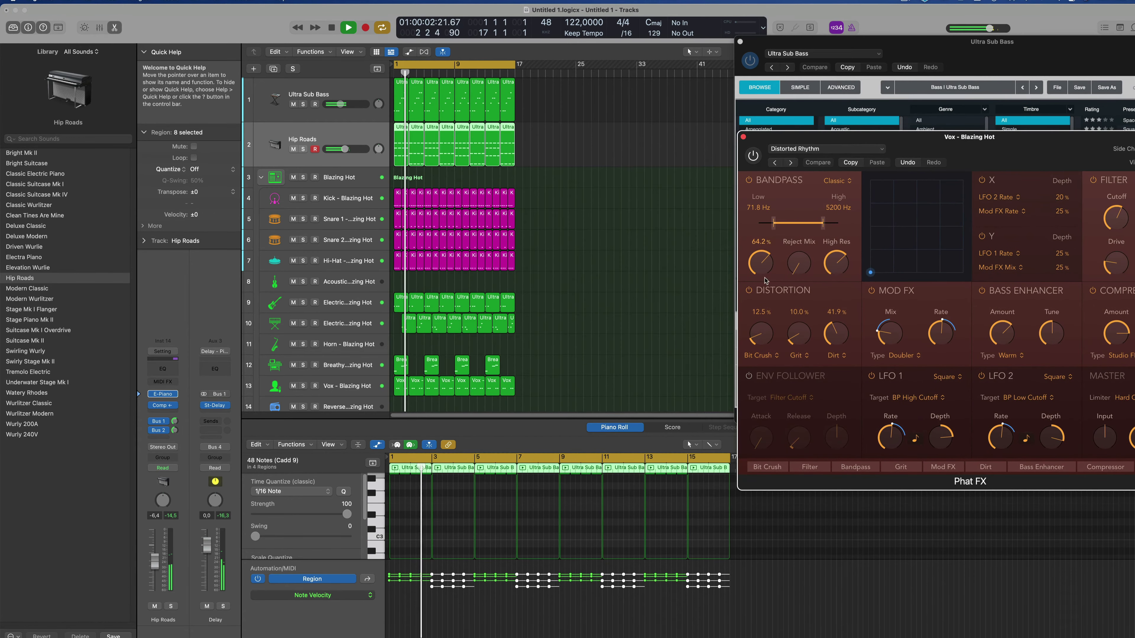
{"action": "scroll", "coordinate": [659, 276], "scroll_direction": "up", "scroll_amount": 3}
{"action": "scroll", "coordinate": [660, 276], "scroll_direction": "down", "scroll_amount": 1}
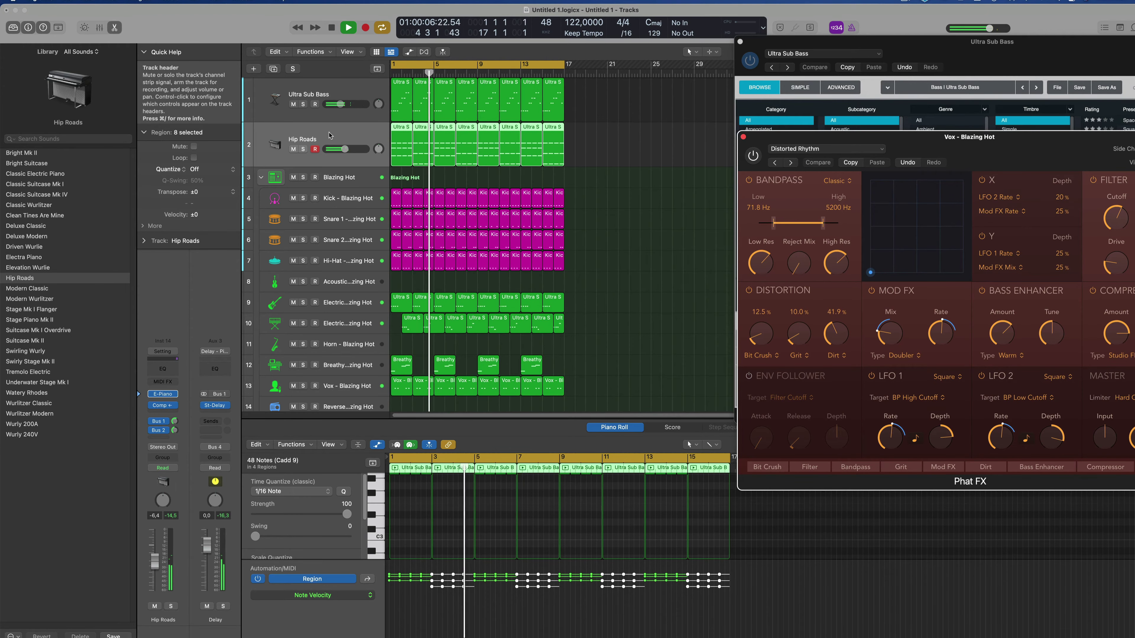
{"action": "scroll", "coordinate": [492, 599], "scroll_direction": "up", "scroll_amount": 4}
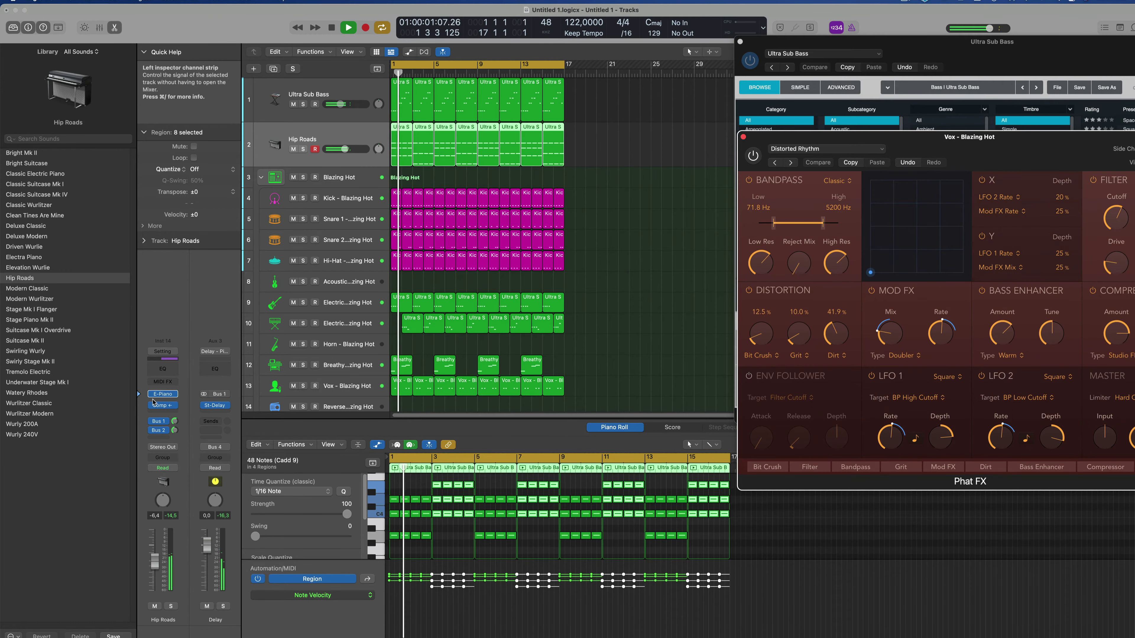
{"action": "left_click", "coordinate": [163, 395]}
{"action": "key", "text": "space"}
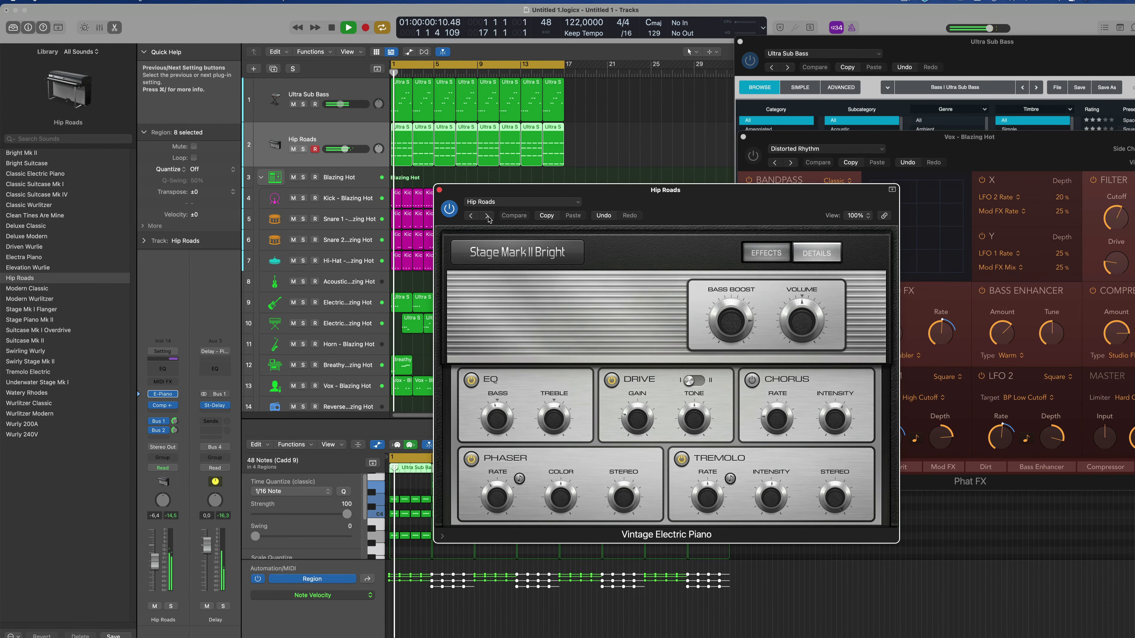
- Try the Modern Classic, Modern Wurlitzer and Wurly 240V presets in Vintage Electric Piano
{"action": "left_click", "coordinate": [486, 216]}
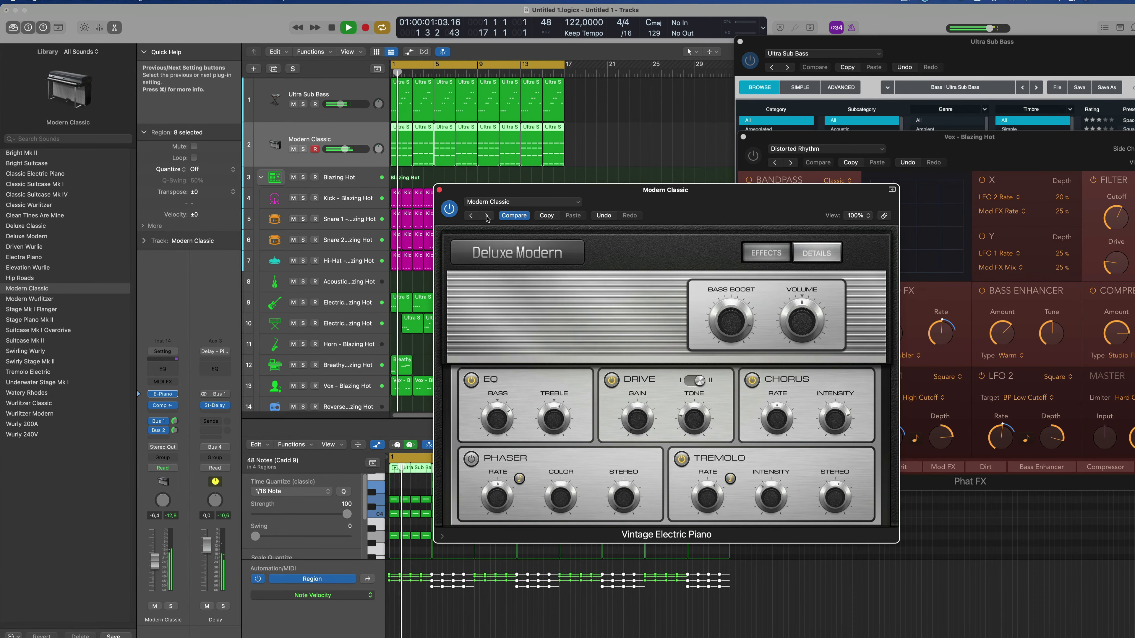
{"action": "left_click", "coordinate": [487, 216]}
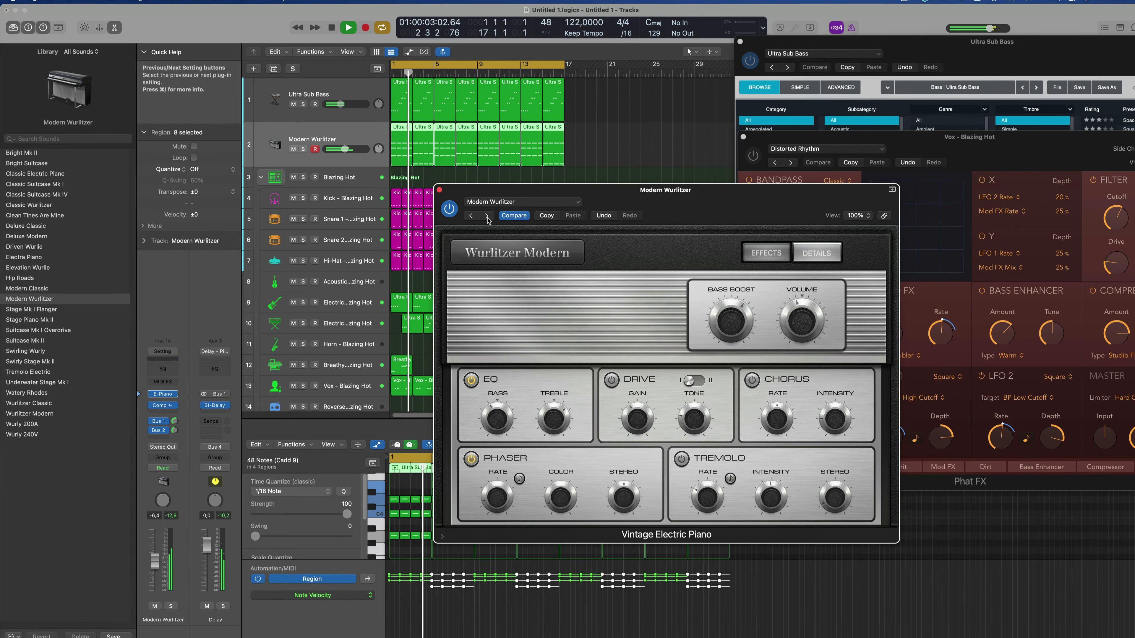
{"action": "left_click", "coordinate": [527, 203]}
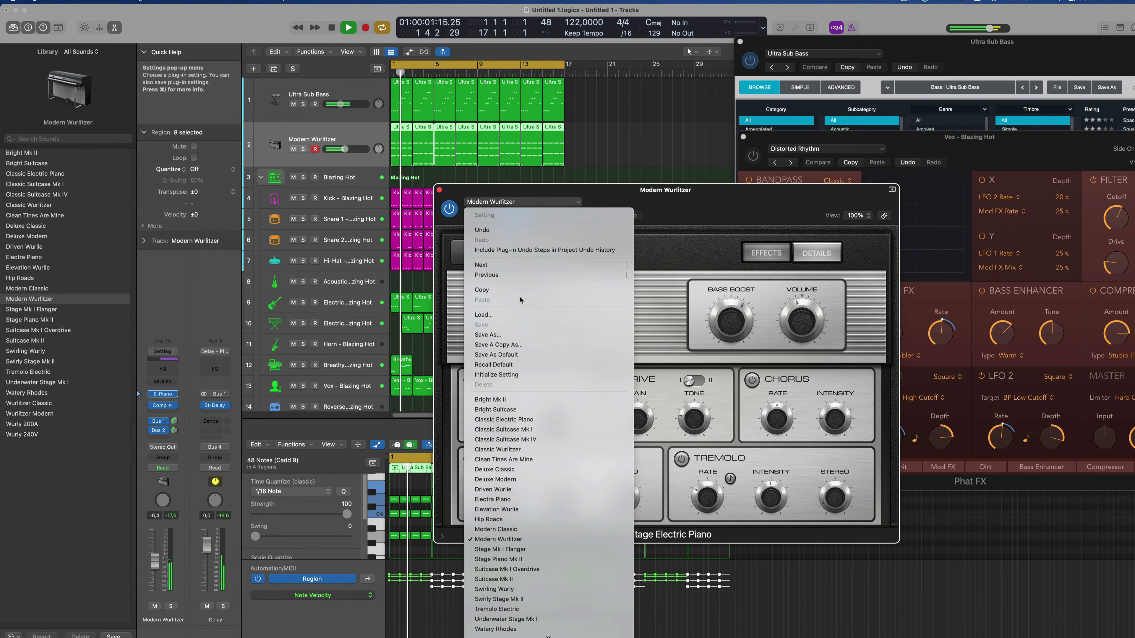
{"action": "scroll", "coordinate": [525, 353], "scroll_direction": "down", "scroll_amount": 2}
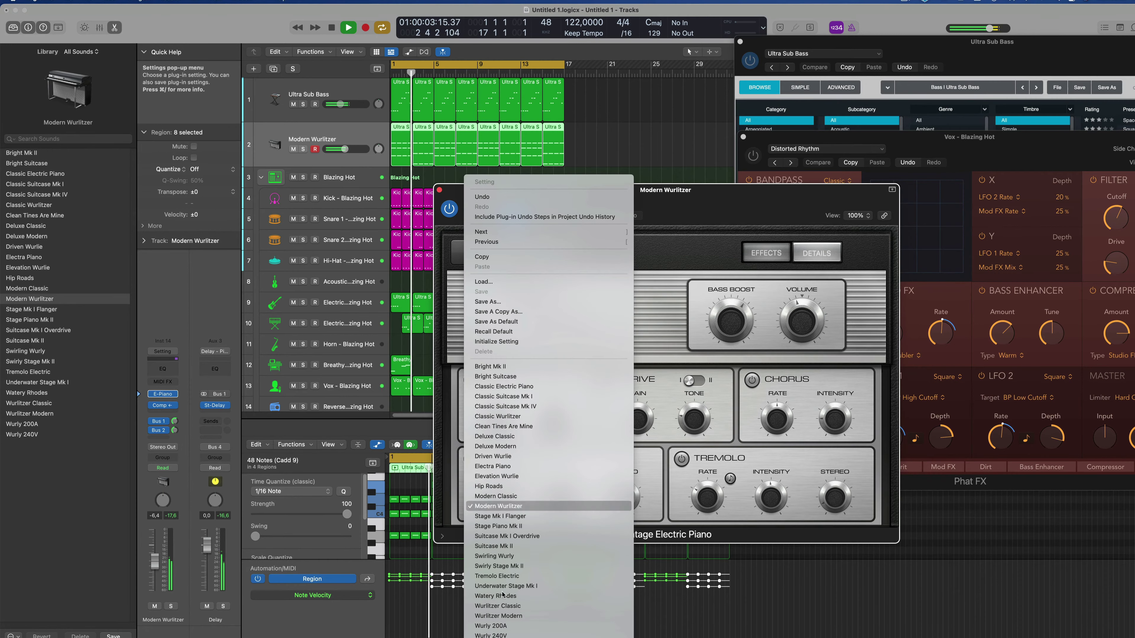
{"action": "left_click", "coordinate": [490, 635]}
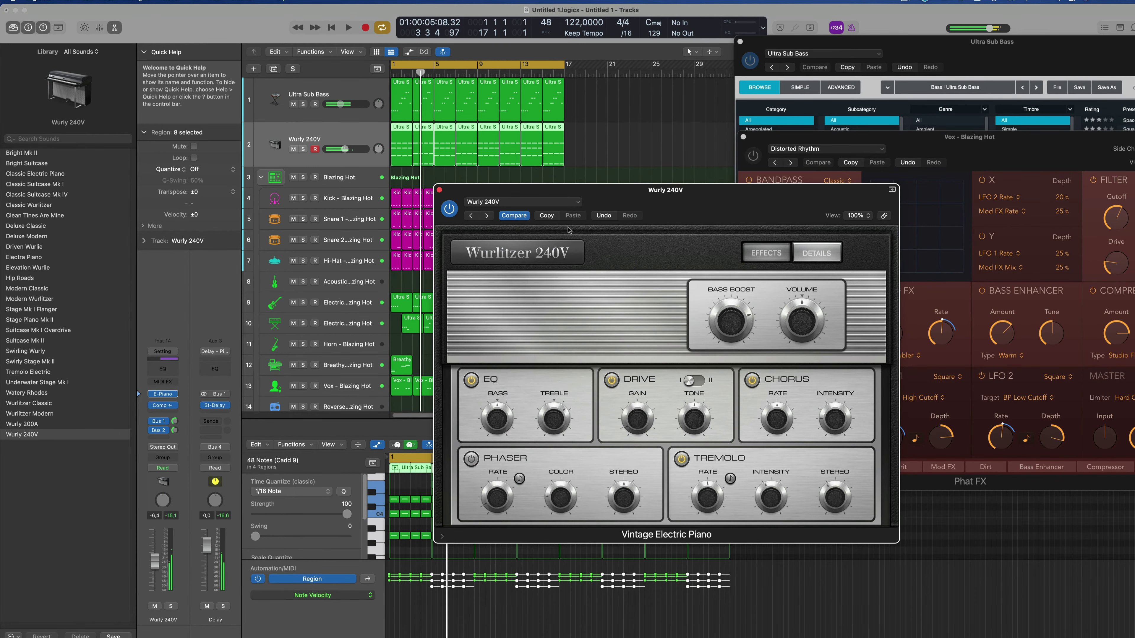
- Lower the electric piano track's volume and step back through the presets to load Watery Rhodes
{"action": "left_click_drag", "start_coordinate": [589, 202], "coordinate": [631, 182]}
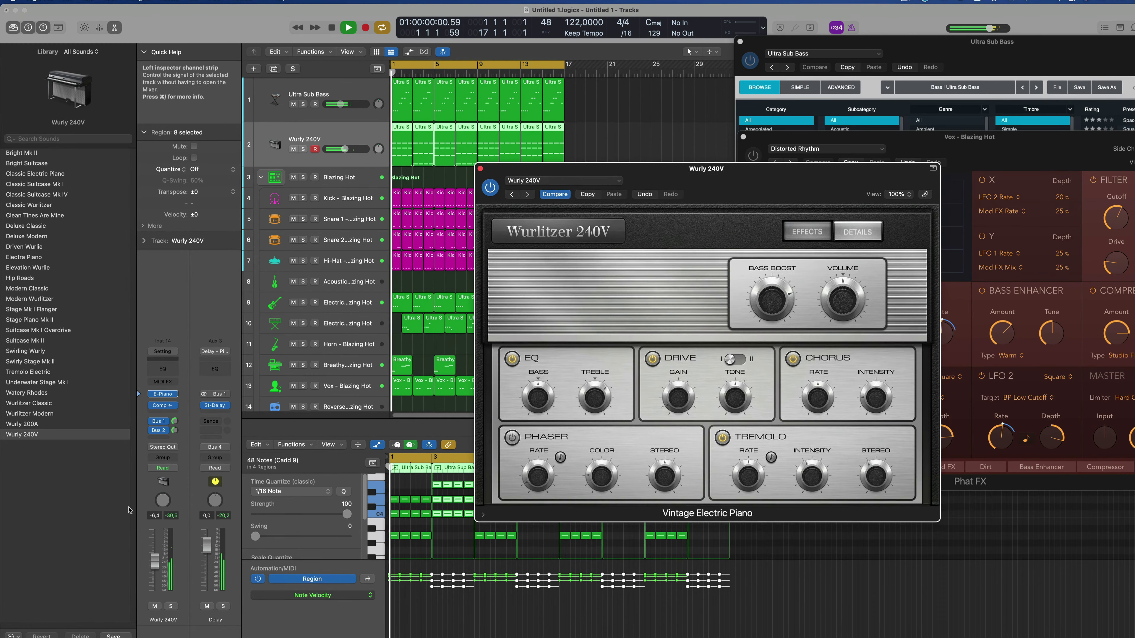
{"action": "left_click_drag", "start_coordinate": [155, 561], "coordinate": [154, 572]}
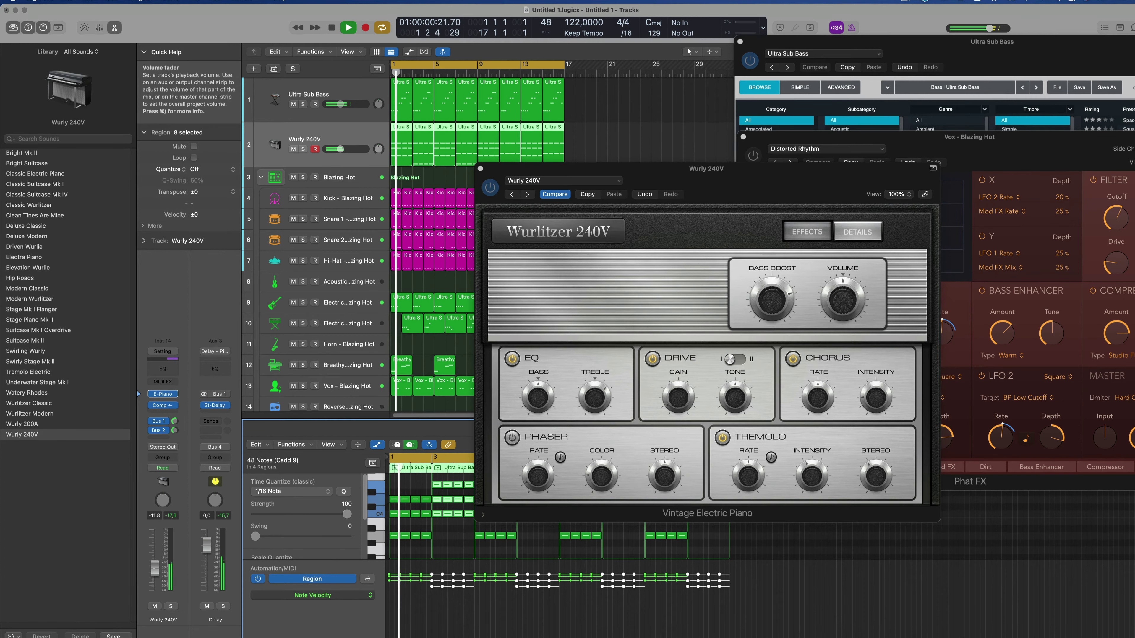
{"action": "left_click", "coordinate": [513, 194]}
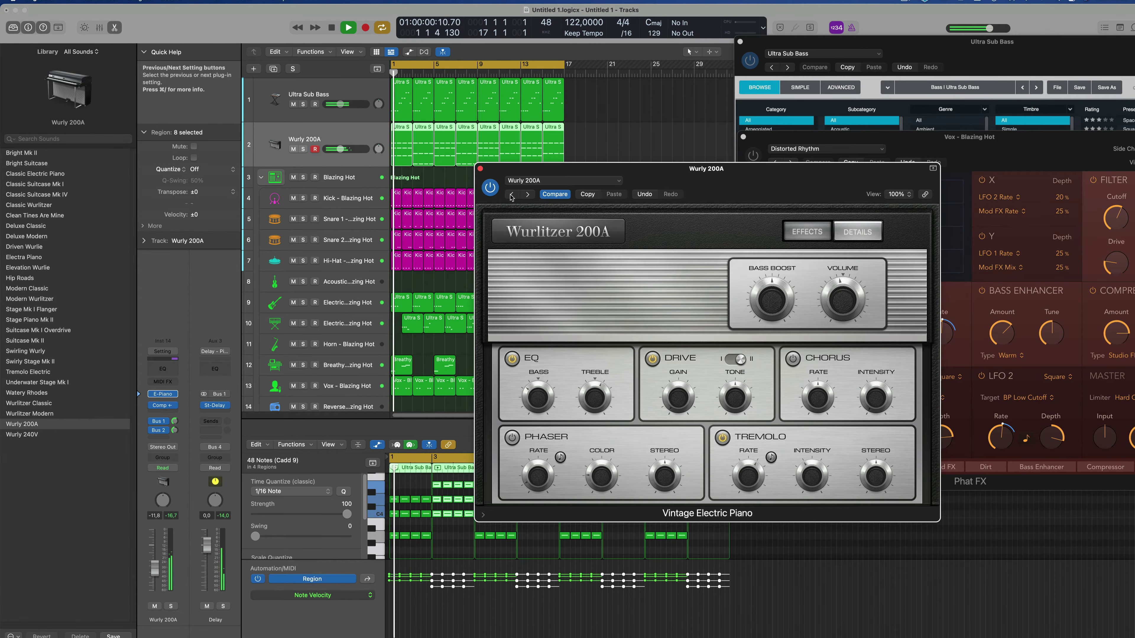
{"action": "left_click", "coordinate": [511, 195]}
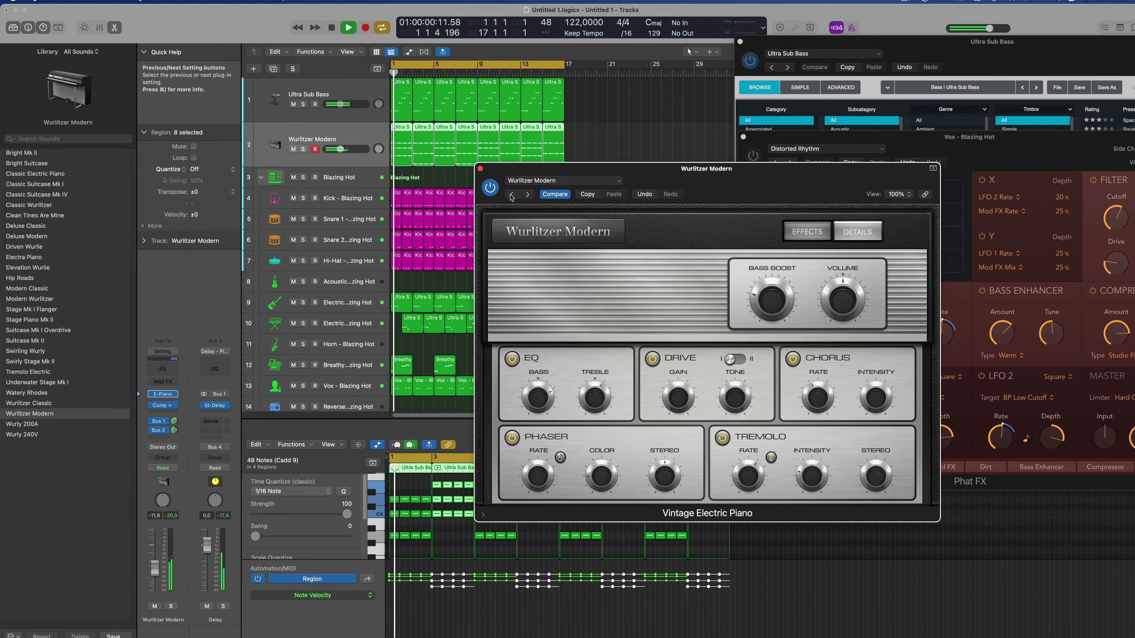
{"action": "left_click", "coordinate": [511, 195]}
{"action": "left_click", "coordinate": [511, 194]}
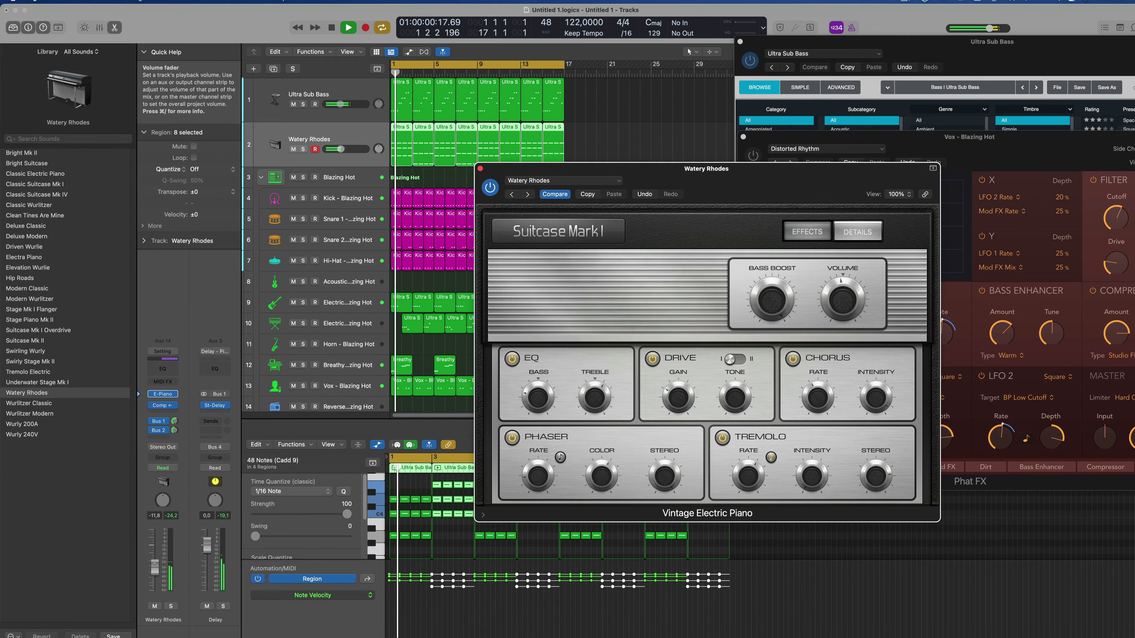
- Check the Watery Rhodes track in solo, set its volume to -11.0 dB and return to the full mix
{"action": "left_click", "coordinate": [171, 607]}
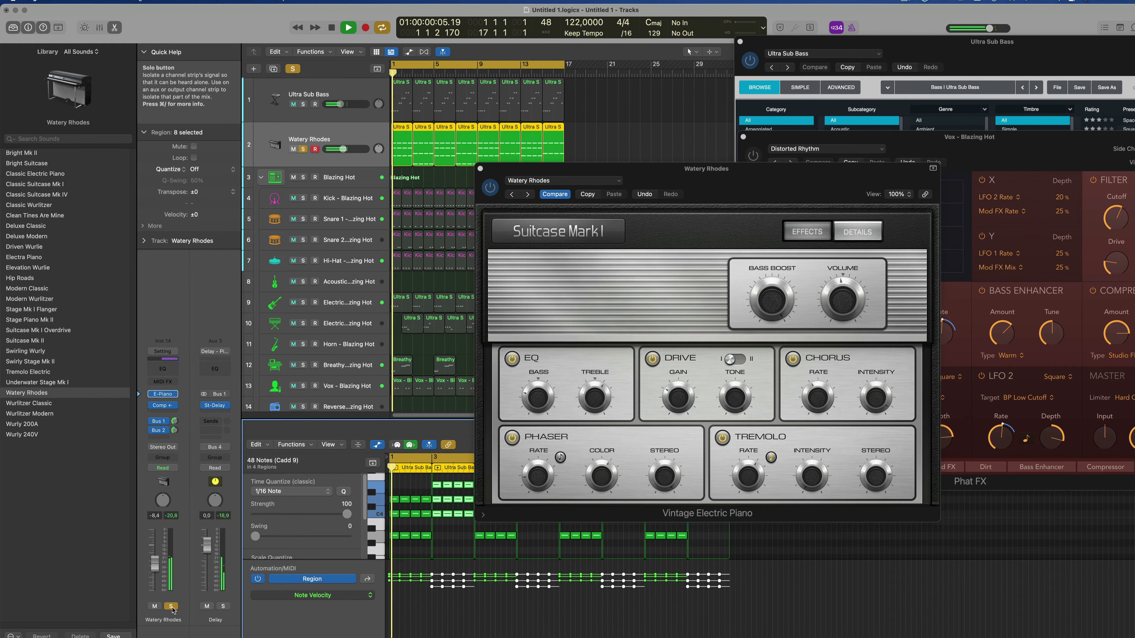
{"action": "key", "text": "space"}
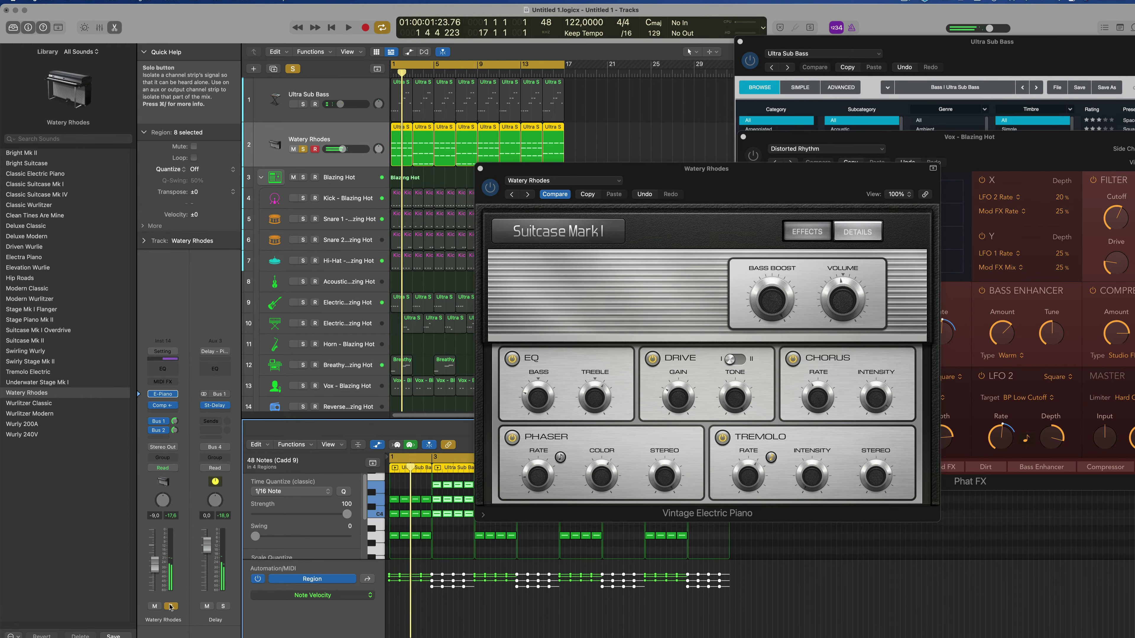
{"action": "left_click", "coordinate": [171, 606]}
{"action": "key", "text": "space"}
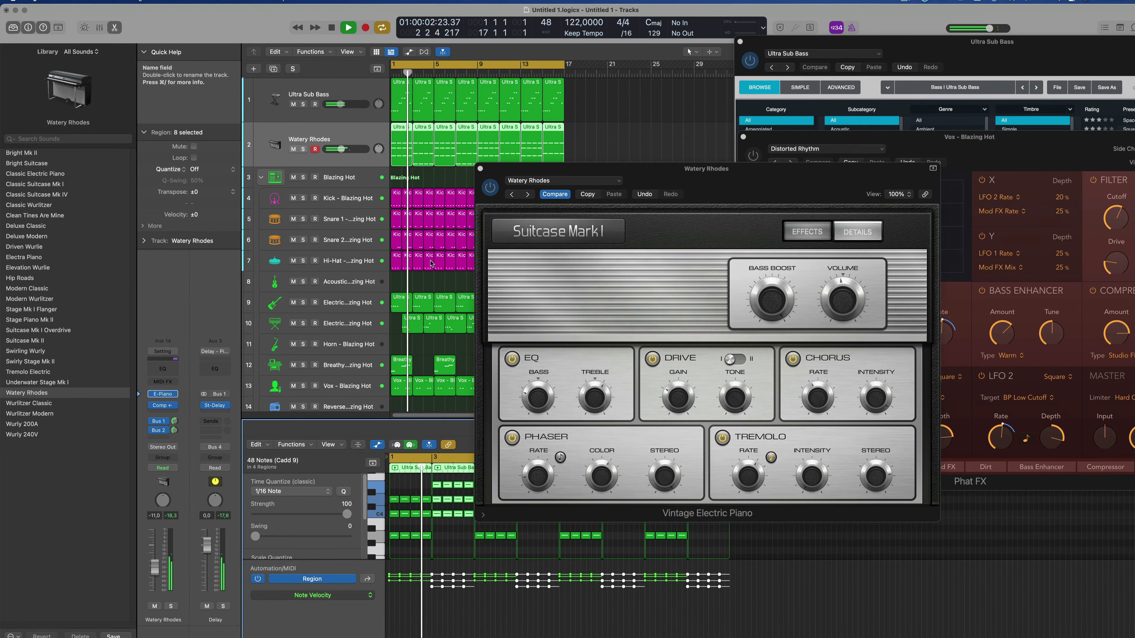
- Close the Vintage Electric Piano, Ultra Sub Bass and Phat FX windows and hide the piano roll
{"action": "left_click", "coordinate": [480, 169]}
{"action": "scroll", "coordinate": [642, 266], "scroll_direction": "down", "scroll_amount": 2}
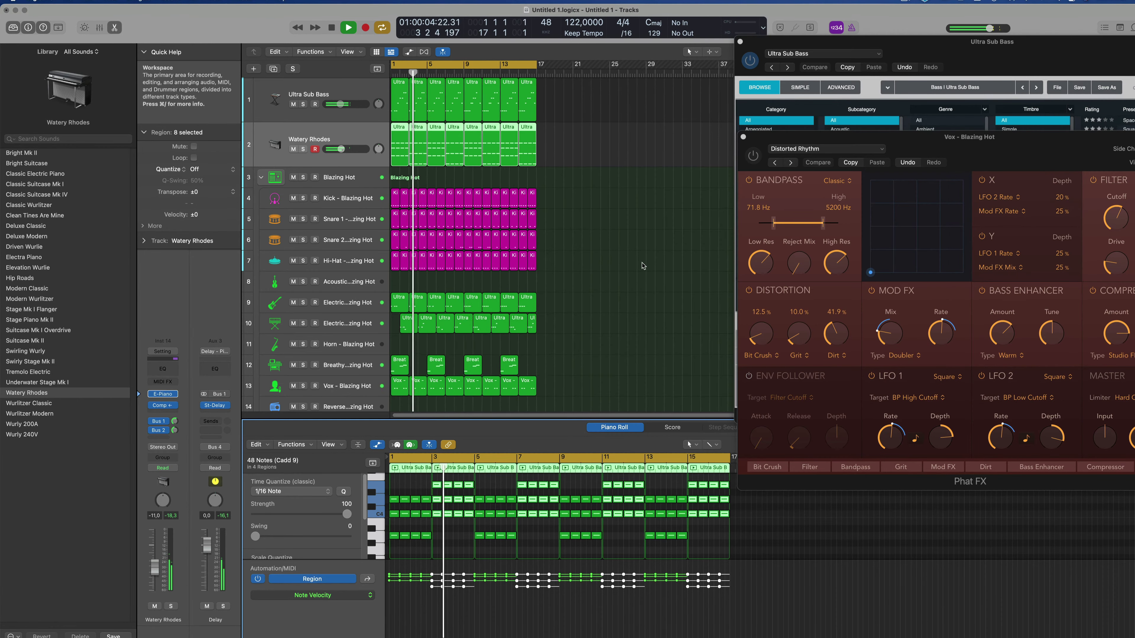
{"action": "scroll", "coordinate": [642, 266], "scroll_direction": "up", "scroll_amount": 2}
{"action": "key", "text": "e"}
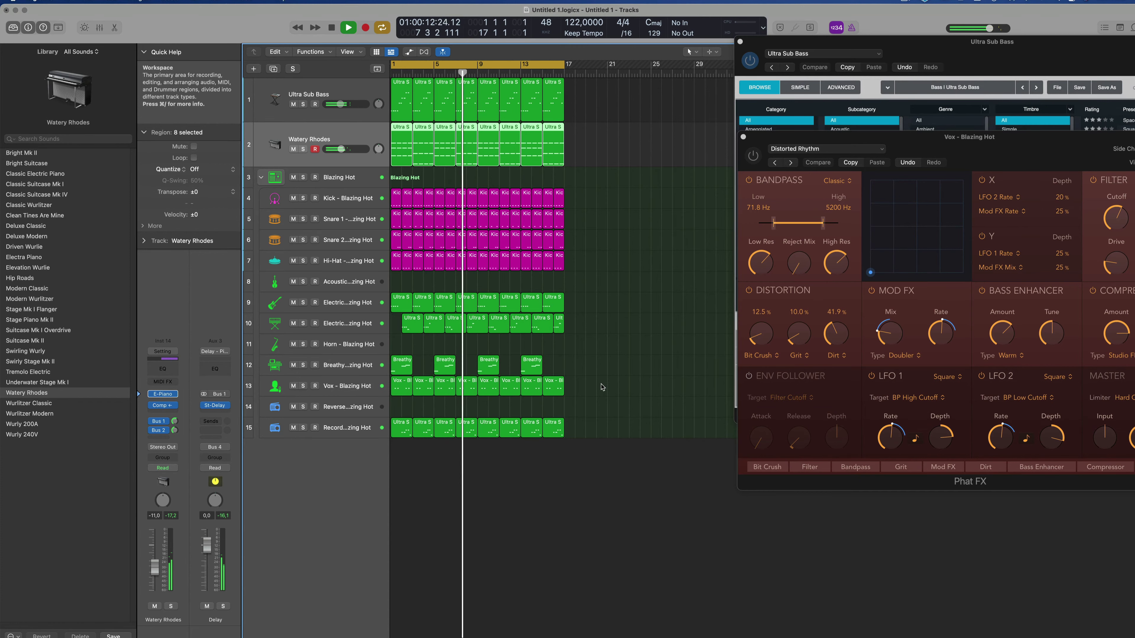
{"action": "left_click", "coordinate": [597, 394]}
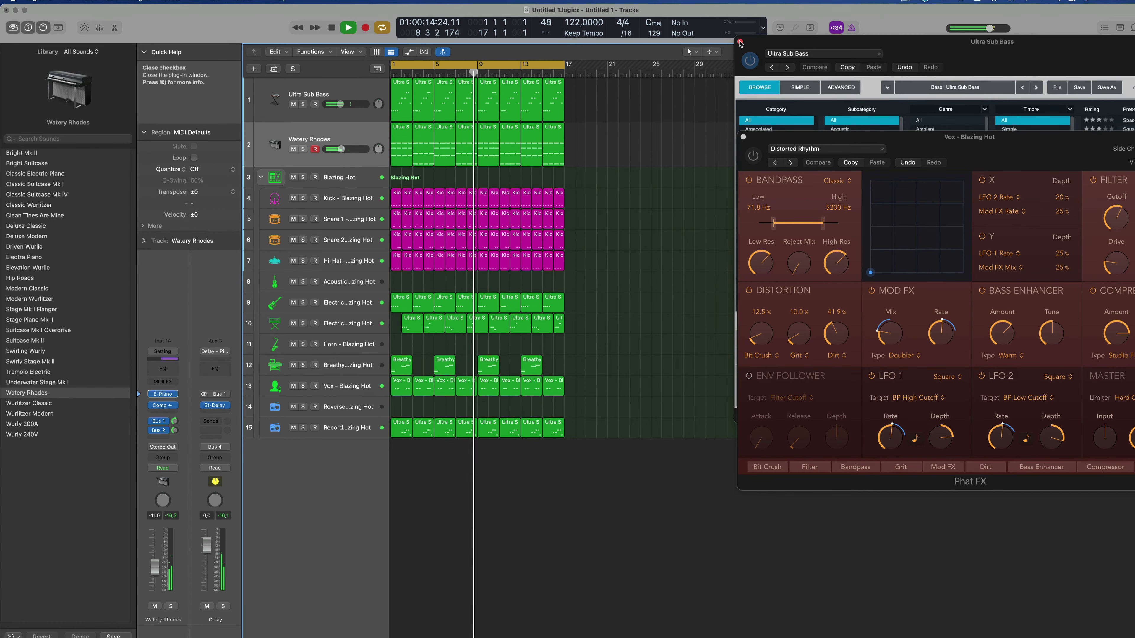
{"action": "key", "text": "super+w"}
{"action": "left_click_drag", "start_coordinate": [769, 140], "coordinate": [659, 231]}
{"action": "left_click", "coordinate": [633, 229]}
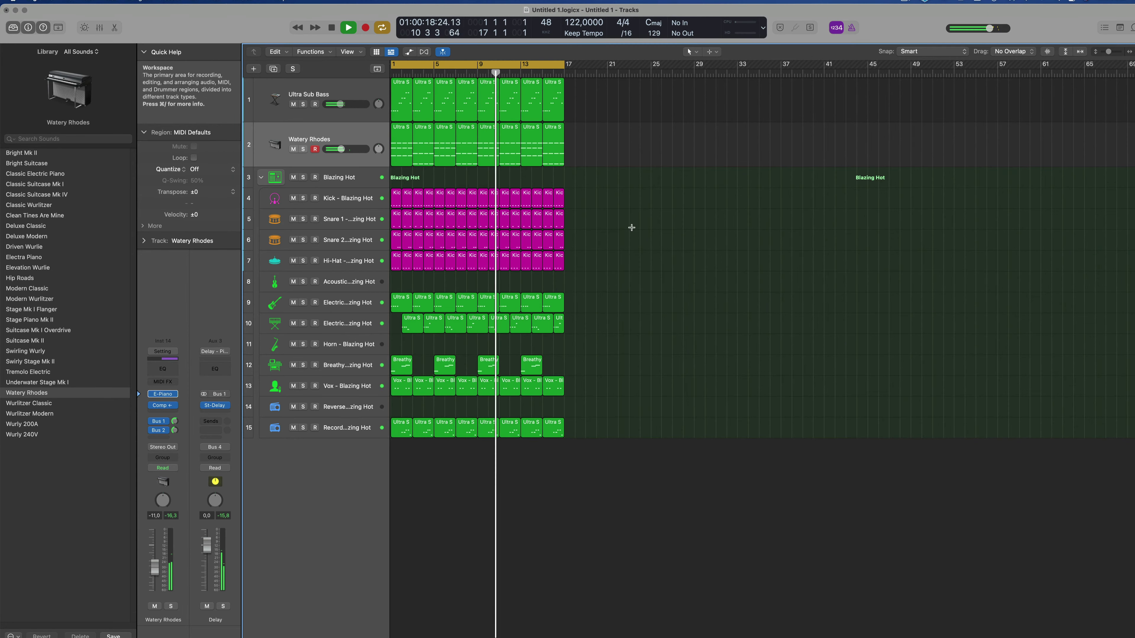
- Repeat all regions of the 16-bar arrangement three times and extend the cycle range to bar 65
{"action": "key", "text": "super+r"}
{"action": "key", "text": "super+r"}
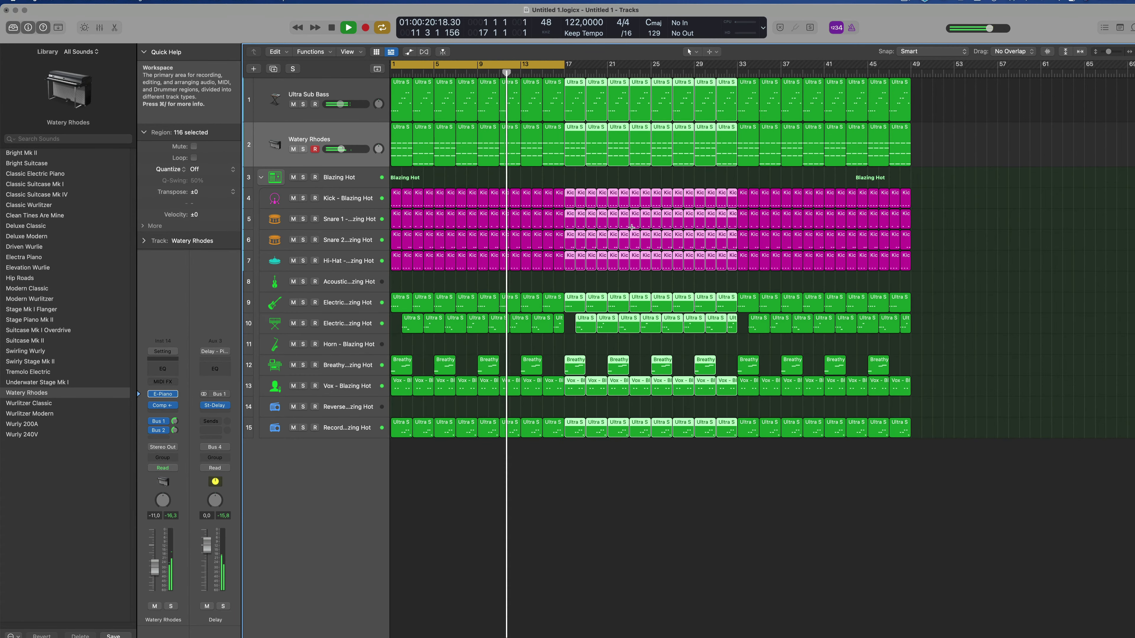
{"action": "key", "text": "super+r"}
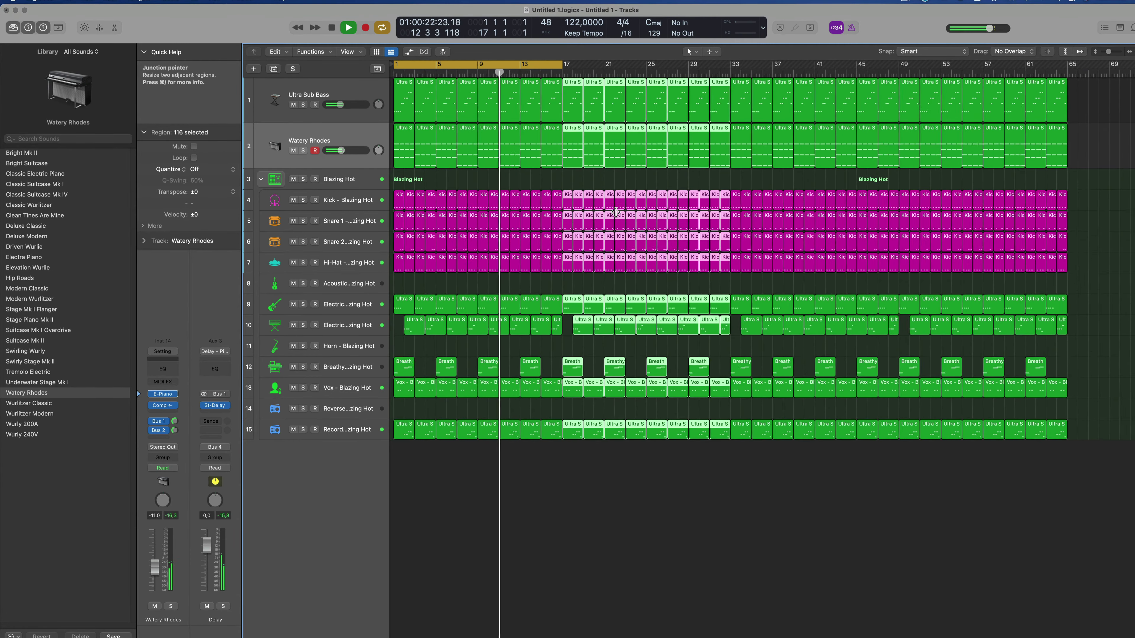
{"action": "key", "text": "super+Left"}
{"action": "key", "text": "super+Left"}
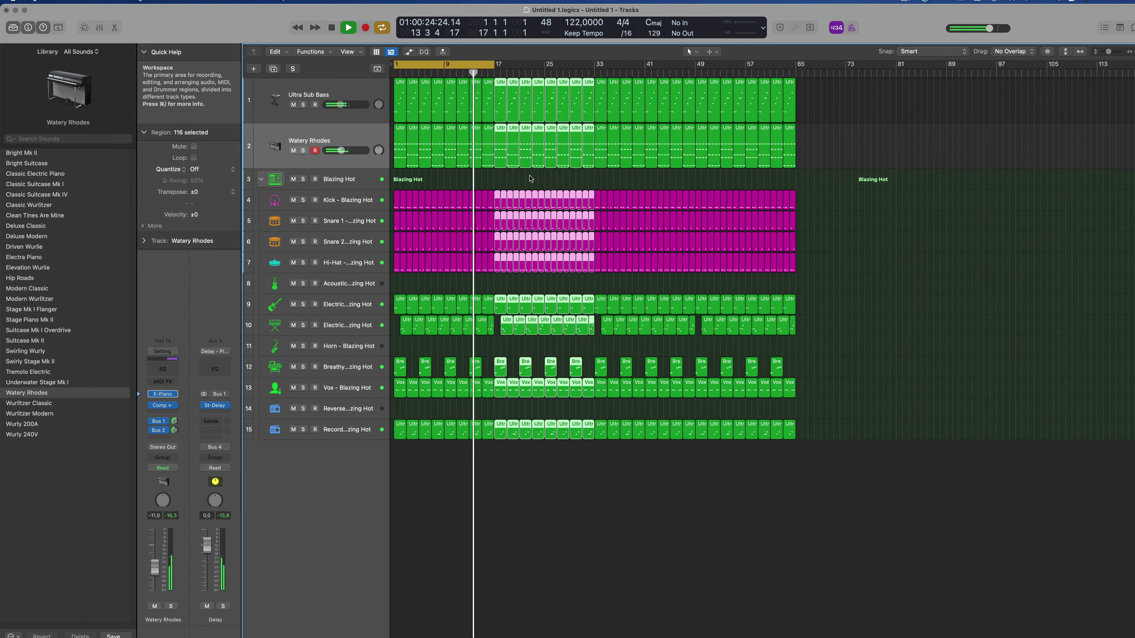
{"action": "left_click", "coordinate": [531, 179]}
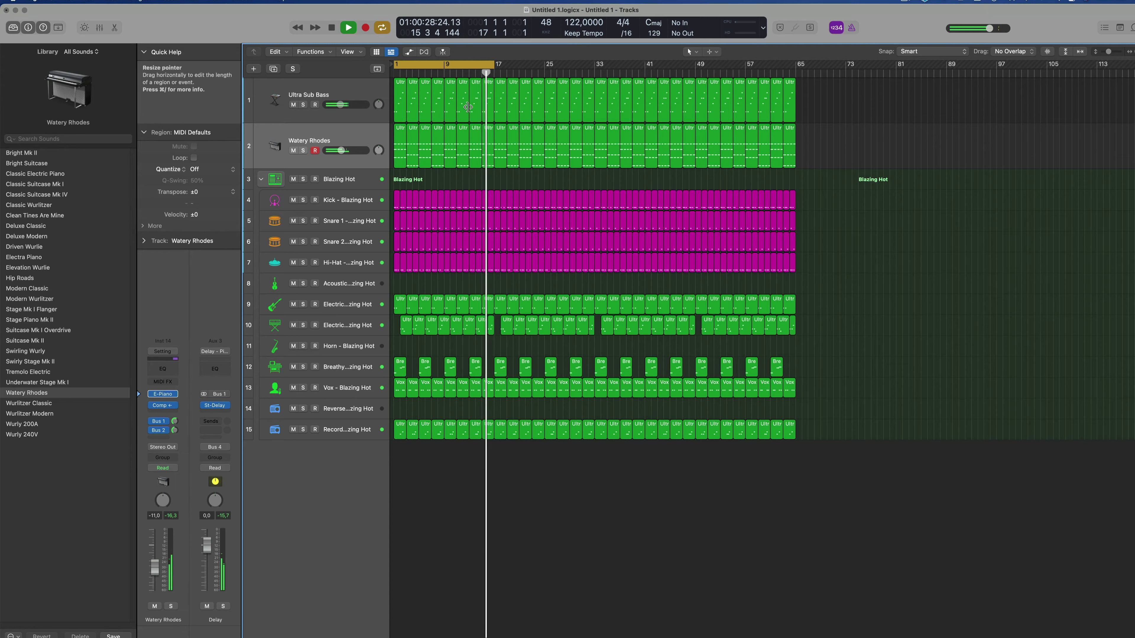
{"action": "left_click_drag", "start_coordinate": [508, 64], "coordinate": [795, 83]}
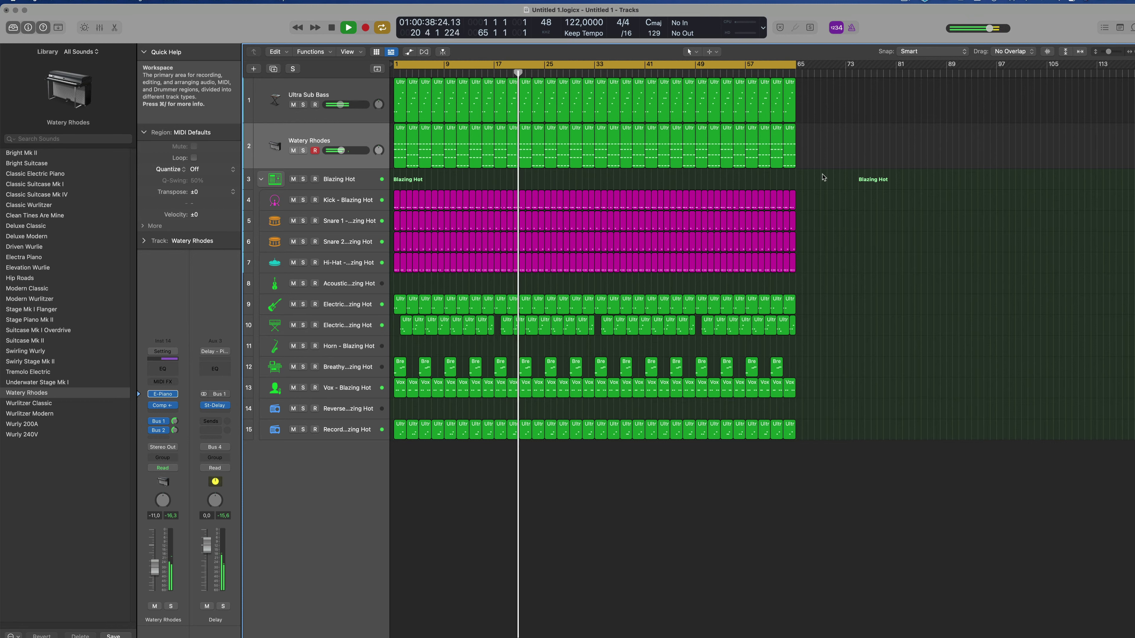
- Check the Watery Rhodes track in solo, unsolo it and lower its volume to -14.2 dB
{"action": "left_click", "coordinate": [303, 150]}
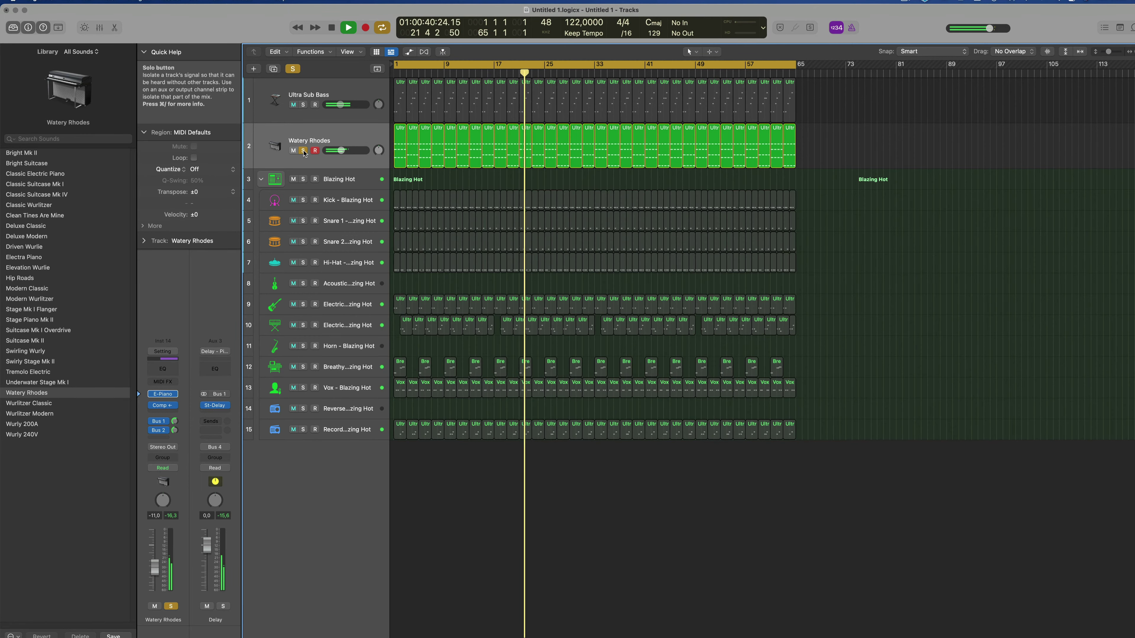
{"action": "left_click", "coordinate": [303, 151]}
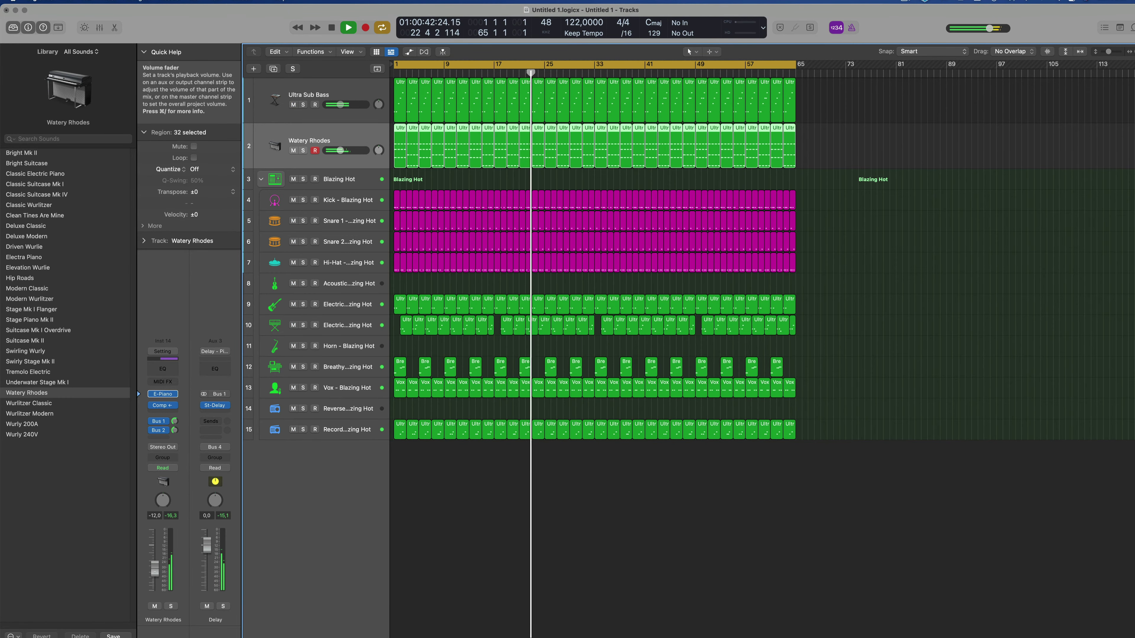
{"action": "left_click_drag", "start_coordinate": [341, 150], "coordinate": [337, 150]}
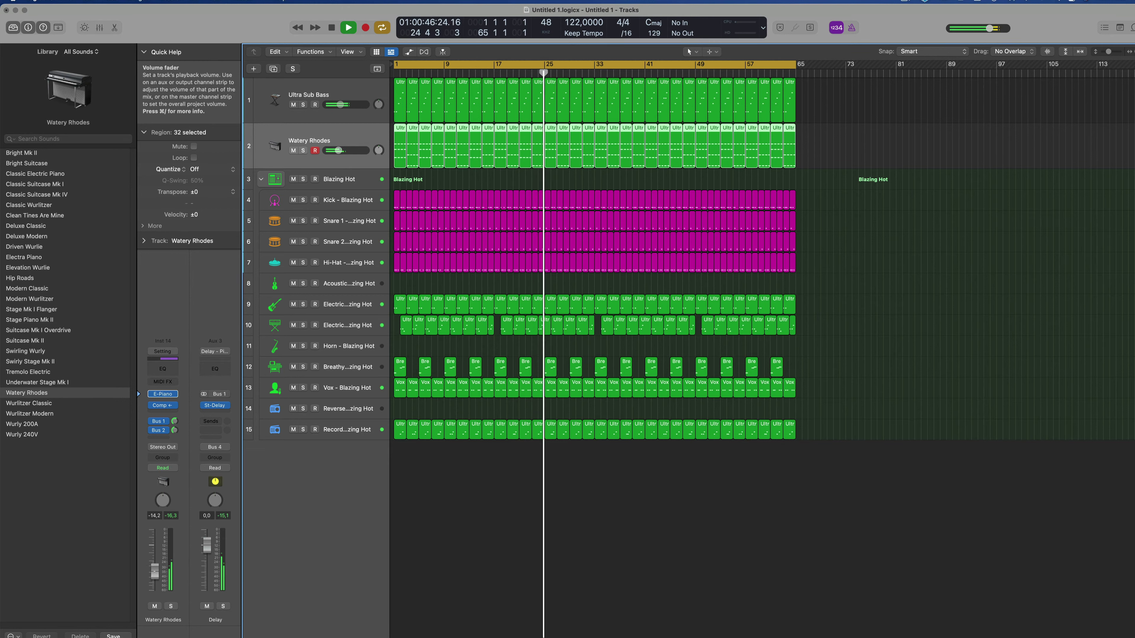
{"action": "left_click", "coordinate": [696, 469]}
{"action": "left_click", "coordinate": [907, 2]}
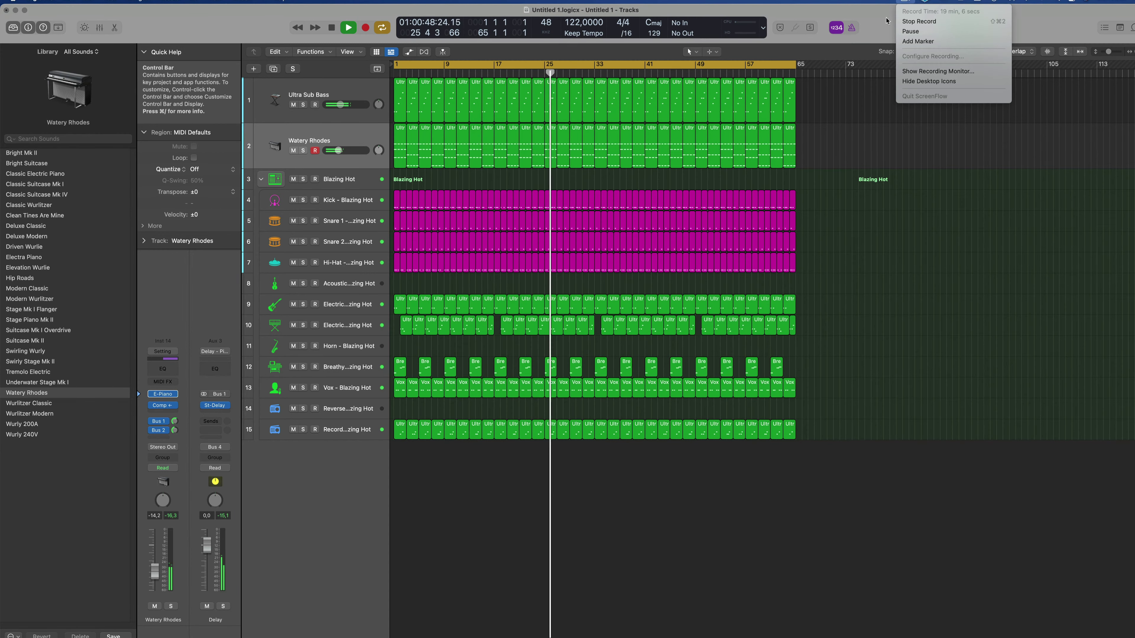
{"action": "left_click", "coordinate": [877, 21]}
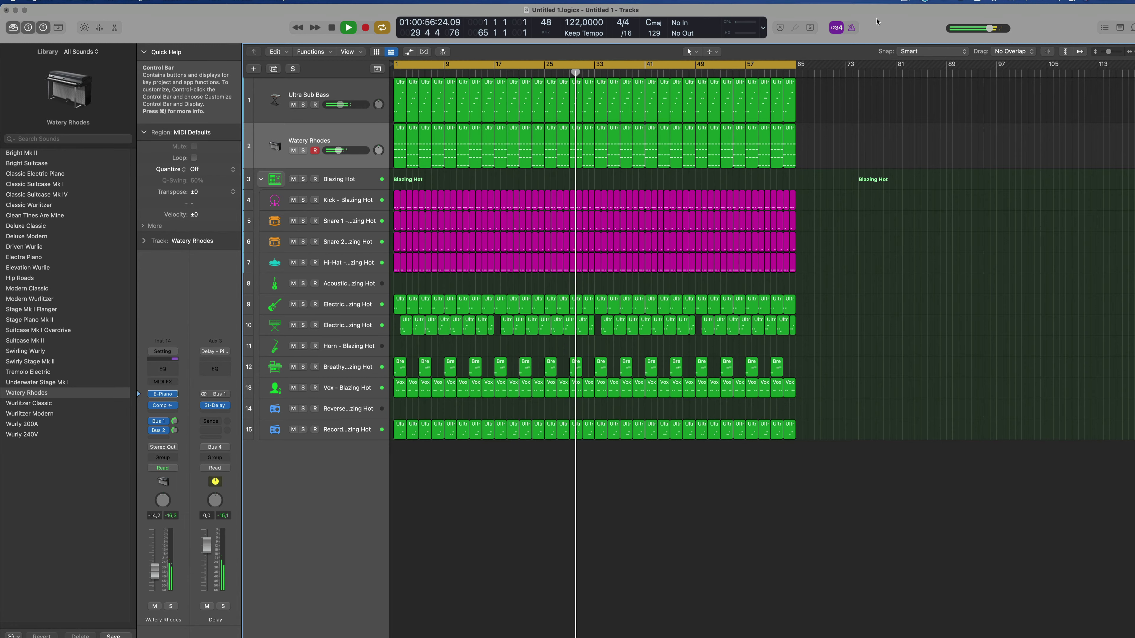
- Restart playback from the beginning and inspect the Hi-Hat and Snare 2 tracks' channel settings
{"action": "key", "text": "Return"}
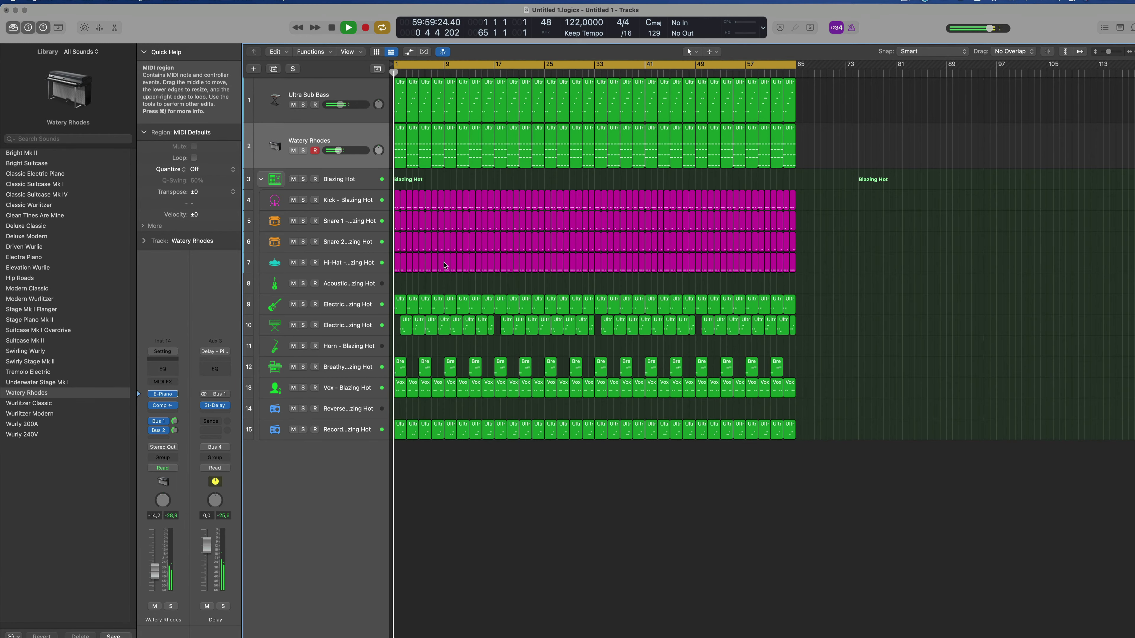
{"action": "left_click", "coordinate": [422, 262]}
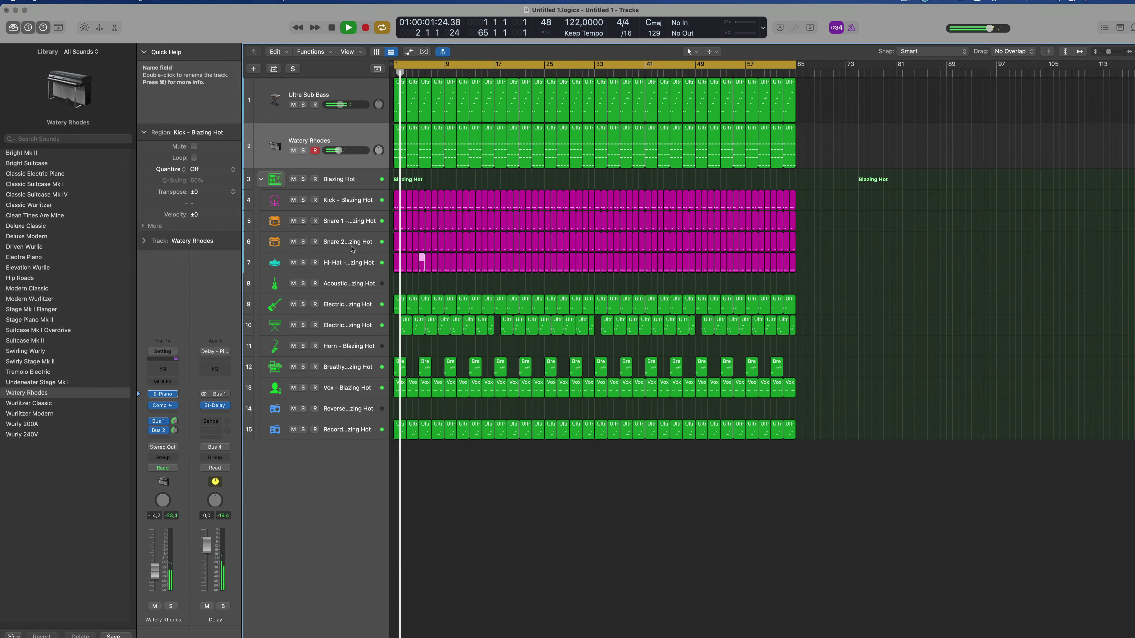
{"action": "key", "text": "Return"}
{"action": "left_click", "coordinate": [341, 267]}
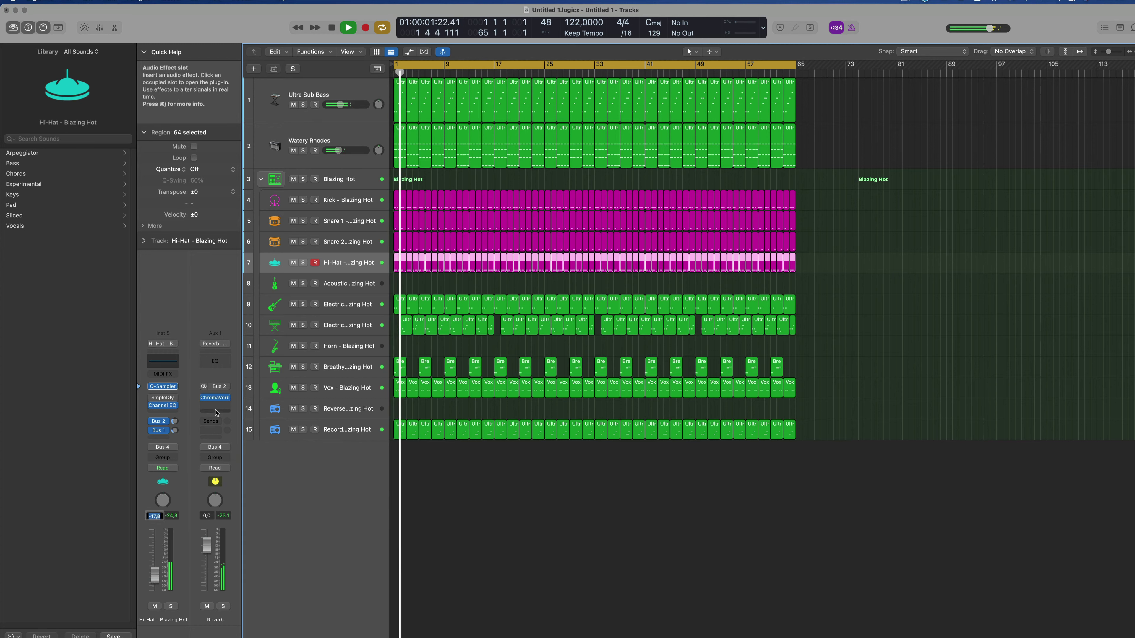
{"action": "key", "text": "Up"}
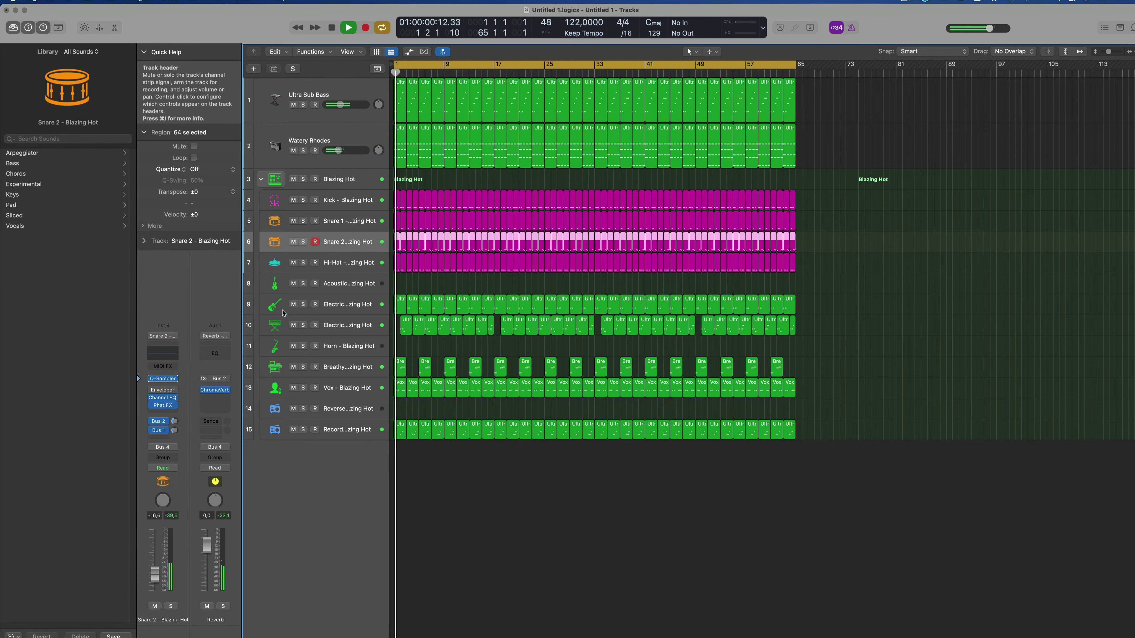
- Mute the Electric Guitar, Record Cut, Electric Piano and Breathy Pad tracks
{"action": "left_click", "coordinate": [293, 304]}
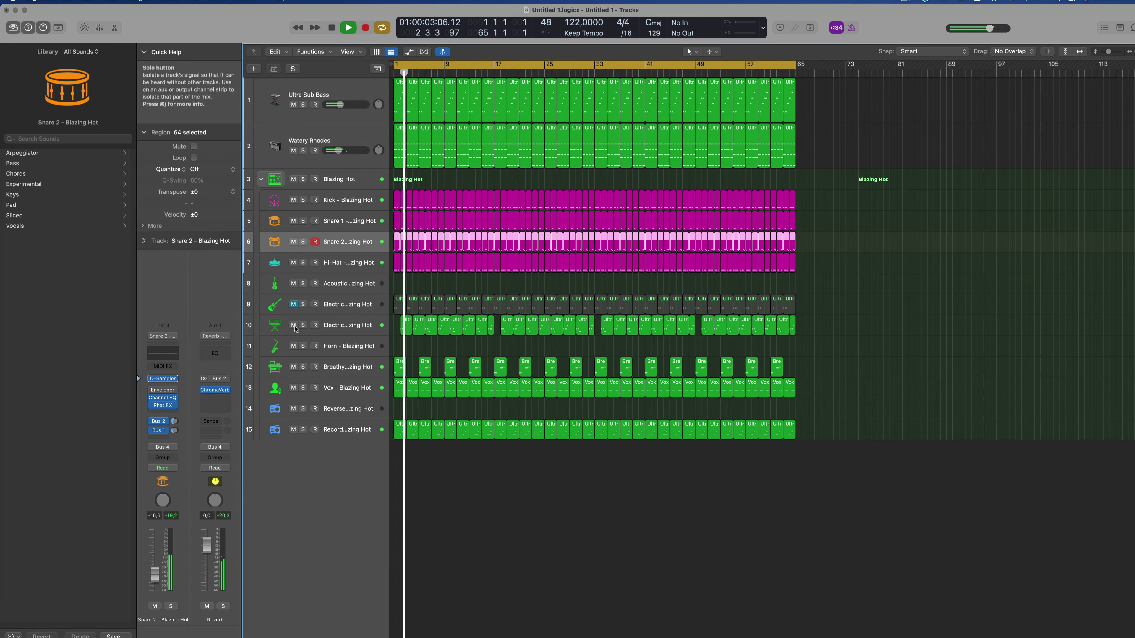
{"action": "left_click", "coordinate": [295, 429]}
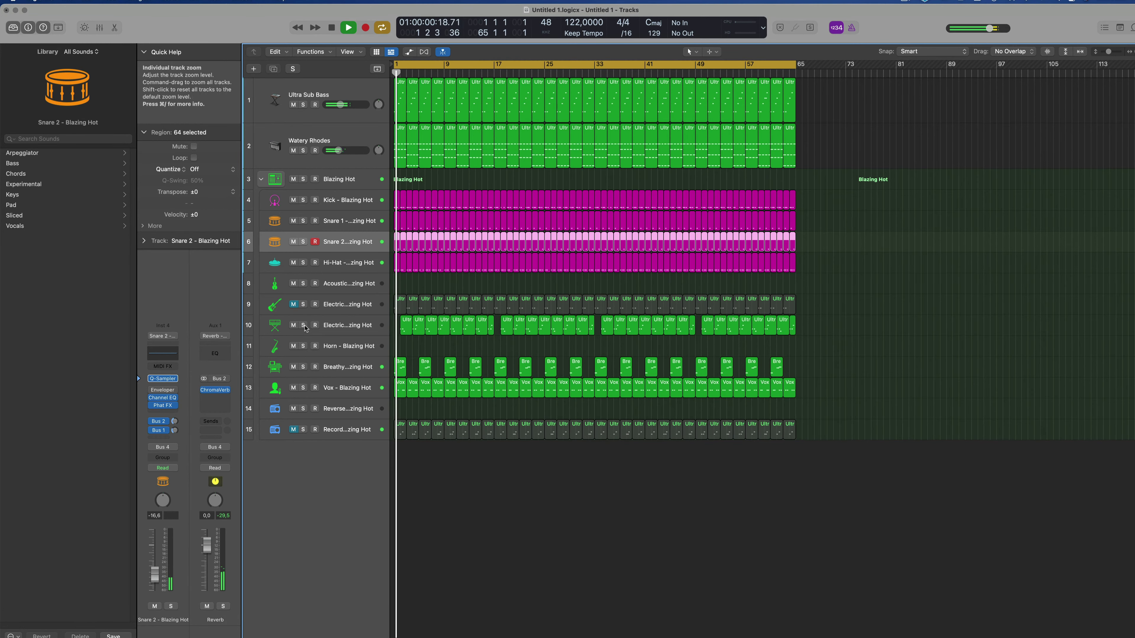
{"action": "left_click", "coordinate": [295, 326]}
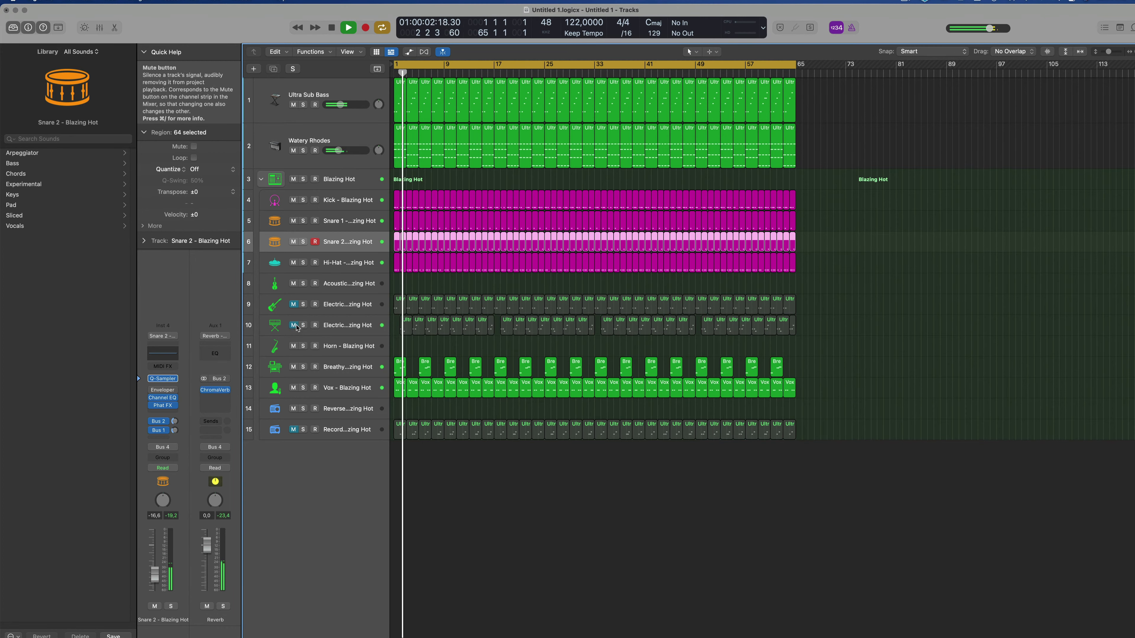
{"action": "left_click", "coordinate": [293, 367]}
{"action": "key", "text": "space"}
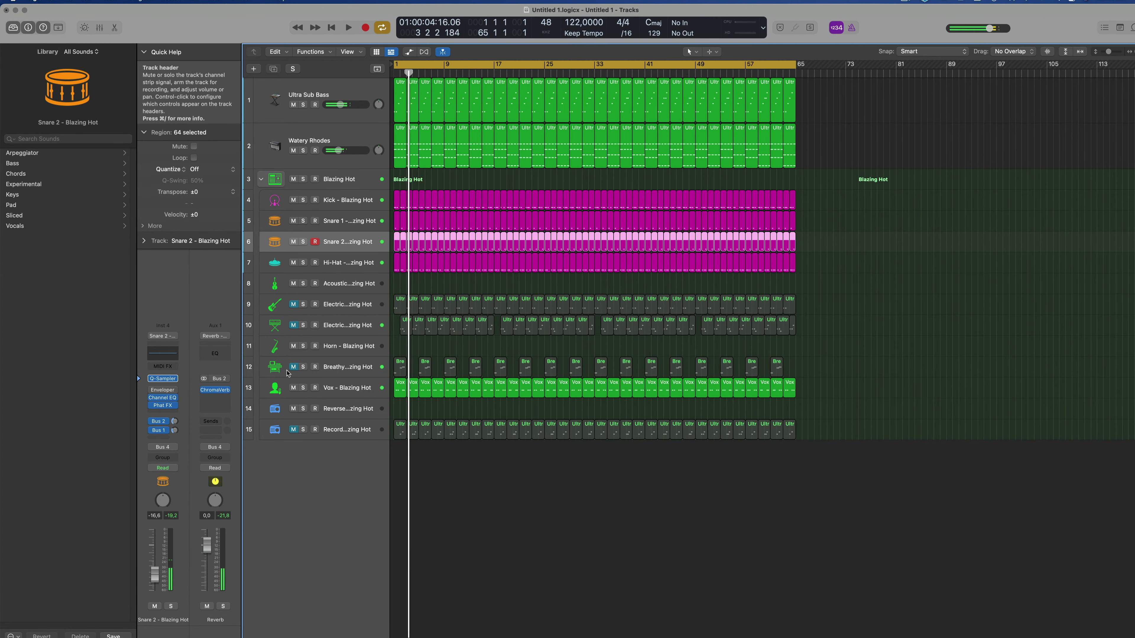
{"action": "scroll", "coordinate": [410, 366], "scroll_direction": "up", "scroll_amount": 3}
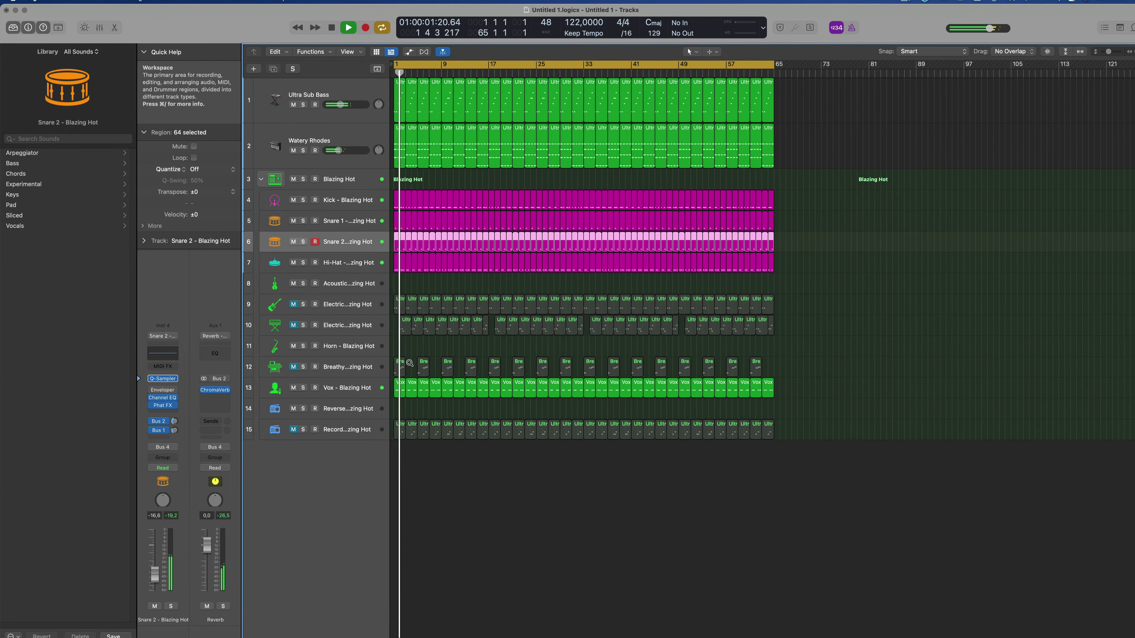
{"action": "scroll", "coordinate": [410, 366], "scroll_direction": "down", "scroll_amount": 2}
- Open the Vox track's Channel EQ and switch the track's automation mode to Touch
{"action": "left_click", "coordinate": [358, 392]}
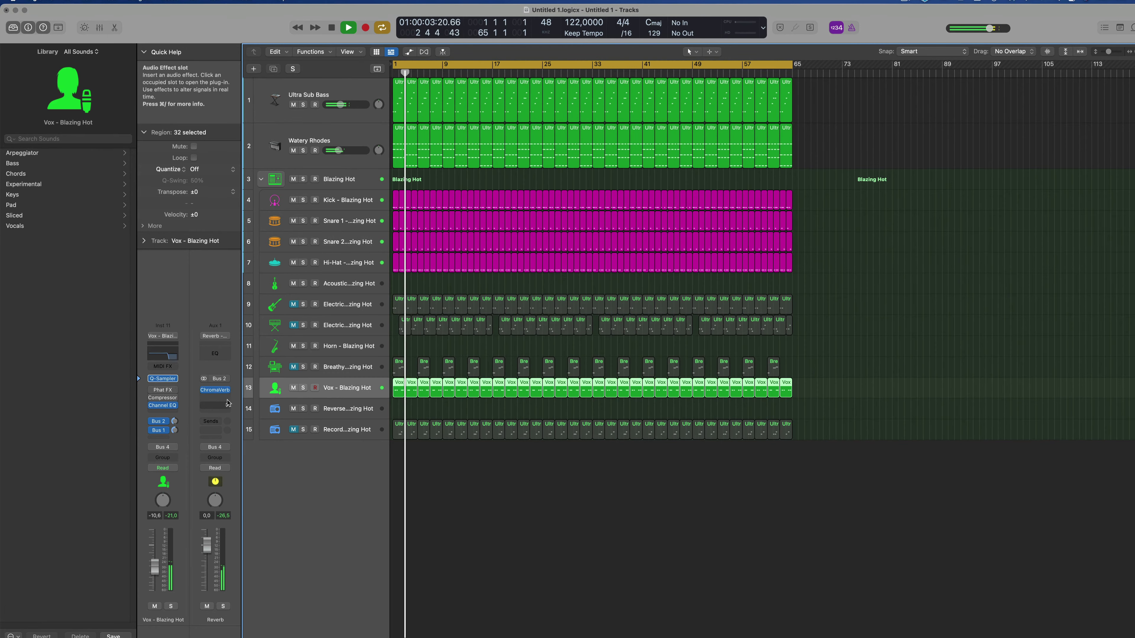
{"action": "key", "text": "Return"}
{"action": "key", "text": "e"}
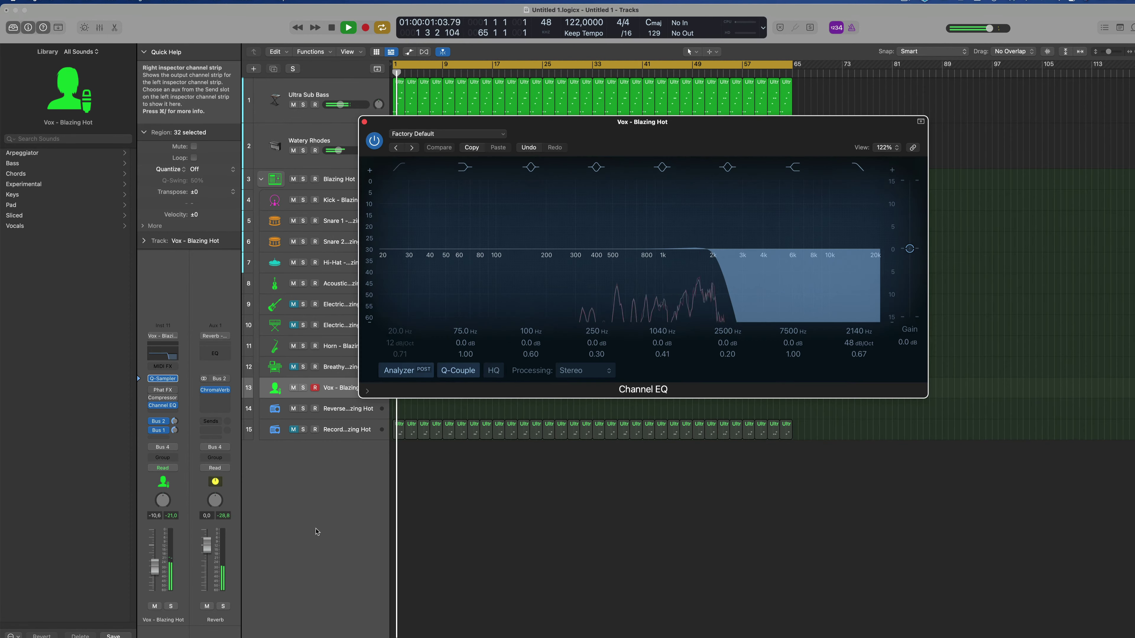
{"action": "left_click", "coordinate": [163, 468]}
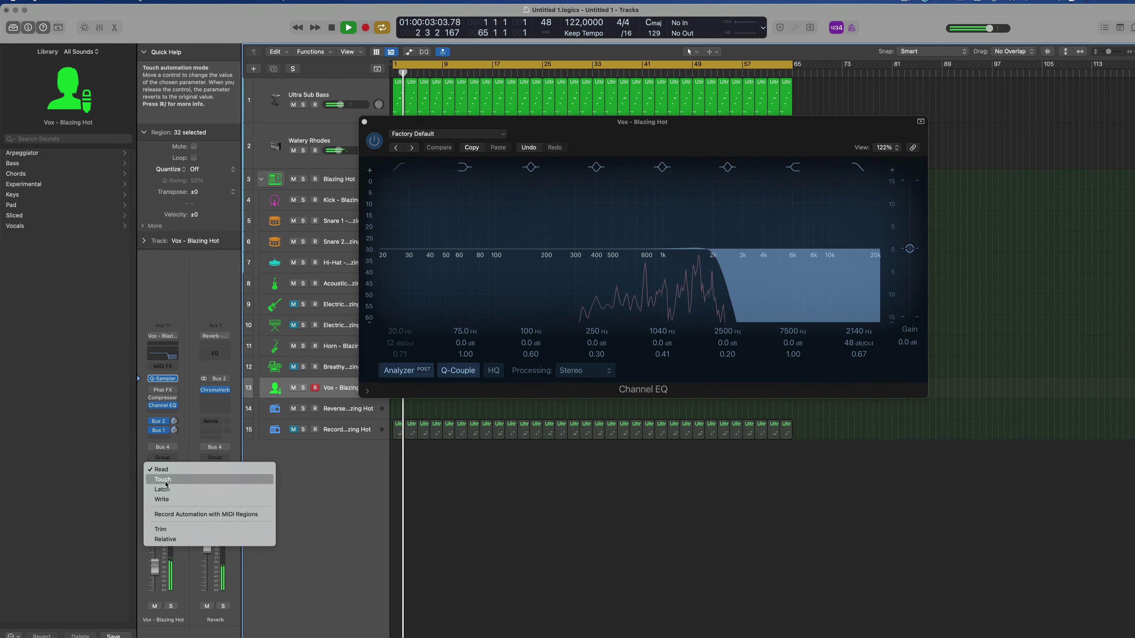
{"action": "left_click", "coordinate": [166, 491]}
- Adjust the Vox EQ's high cut during playback to register it for automation, and set the automation mode back to Read
{"action": "left_click_drag", "start_coordinate": [855, 330], "coordinate": [858, 360]}
{"action": "key", "text": "space"}
{"action": "left_click_drag", "start_coordinate": [676, 120], "coordinate": [884, 128]}
{"action": "key", "text": "space"}
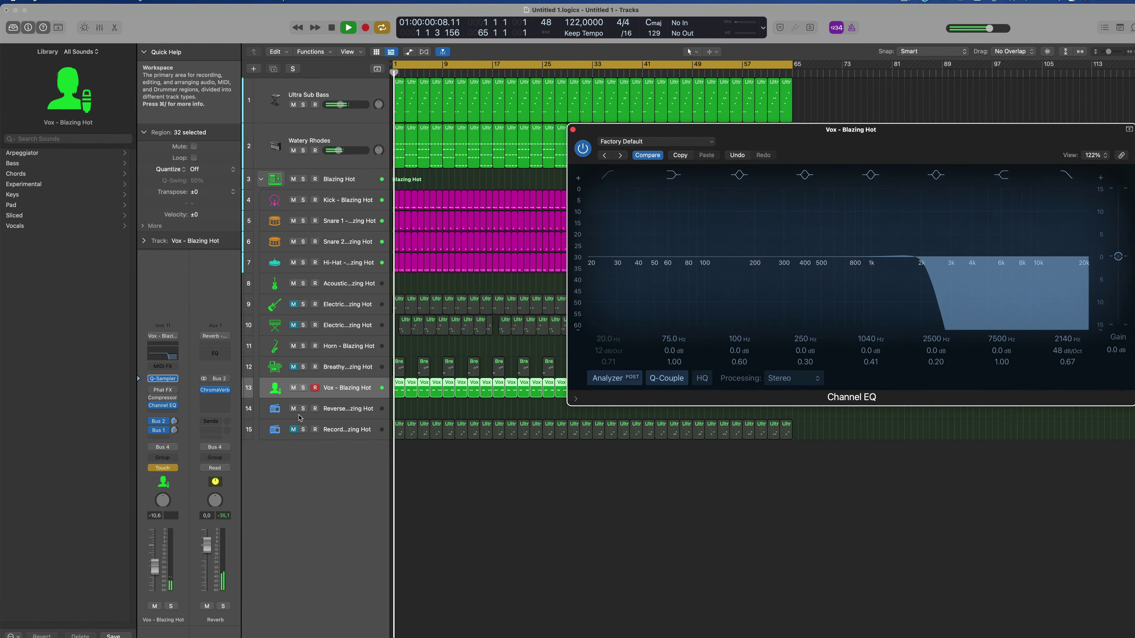
{"action": "left_click", "coordinate": [162, 468]}
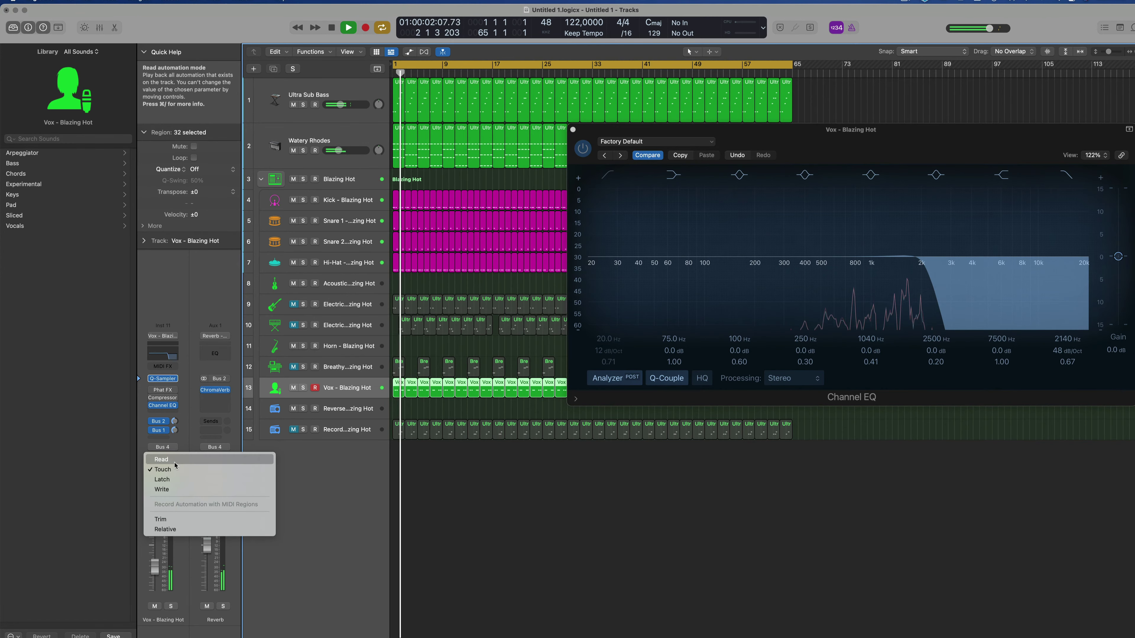
{"action": "left_click", "coordinate": [522, 328]}
{"action": "key", "text": "space"}
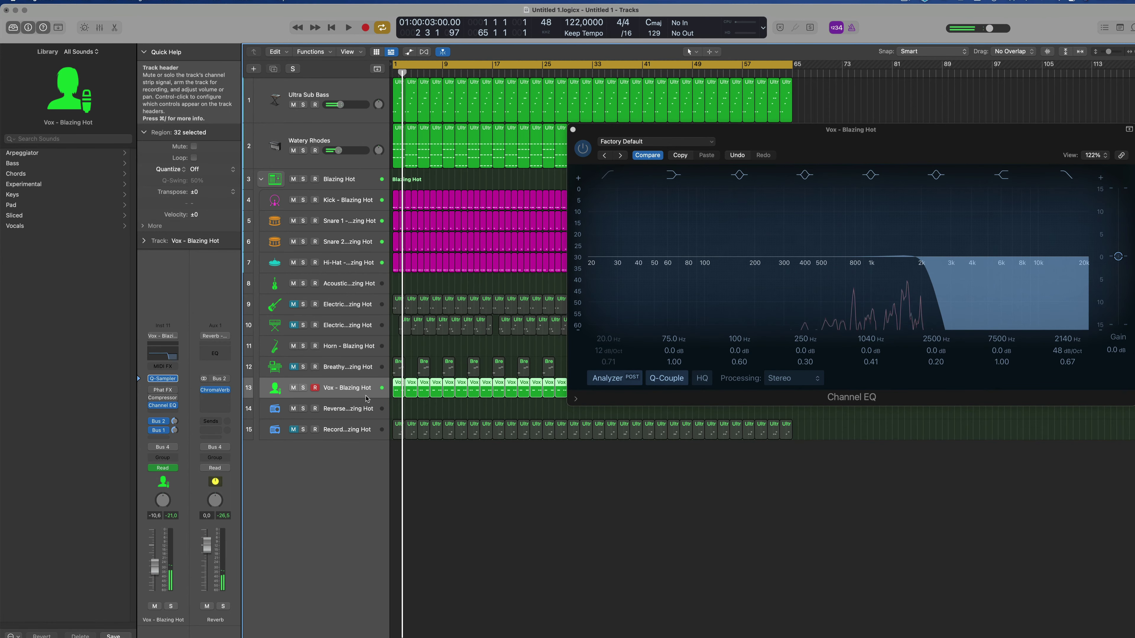
- Enlarge the Vox track, show its High Cut Q-Factor automation and raise the line to 1.10
{"action": "left_click_drag", "start_coordinate": [366, 397], "coordinate": [367, 453]}
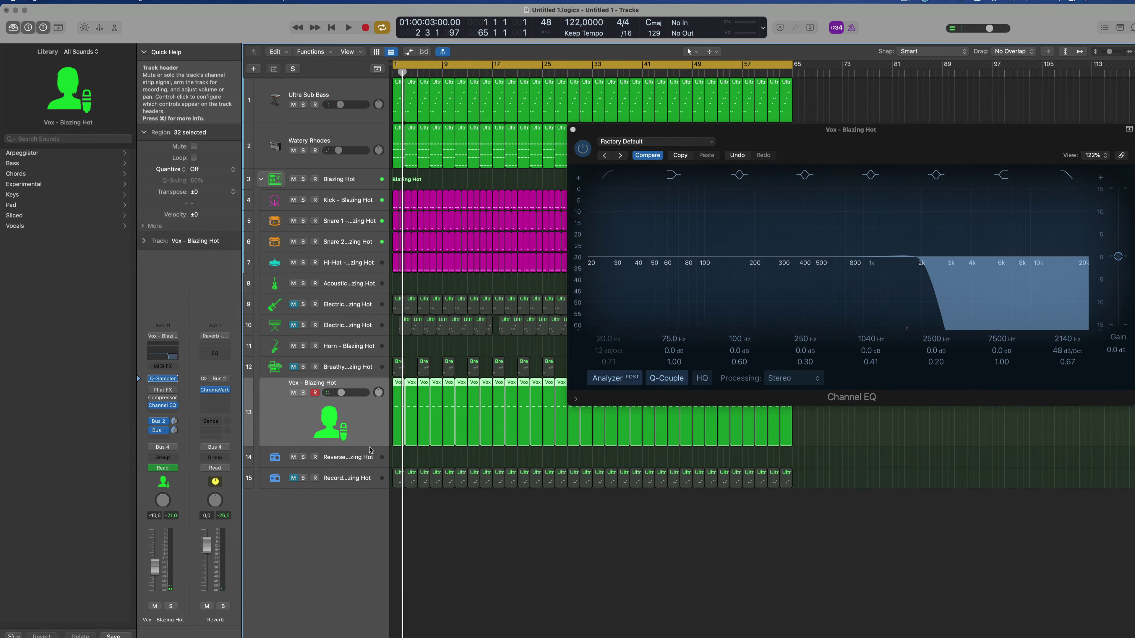
{"action": "key", "text": "a"}
{"action": "left_click", "coordinate": [338, 459]}
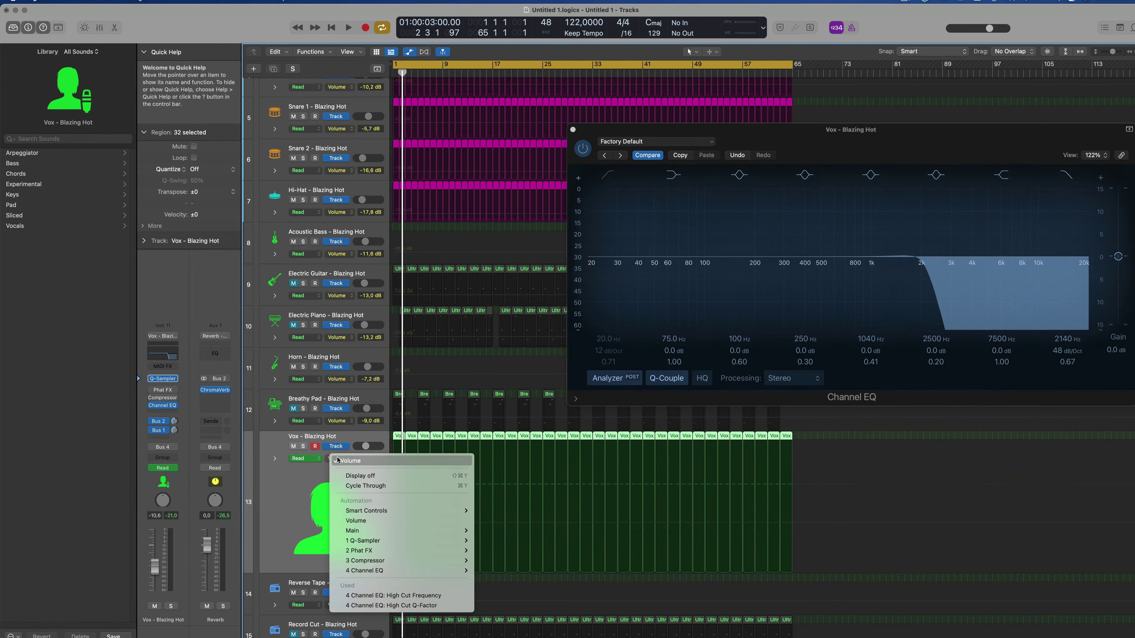
{"action": "key", "text": "Return"}
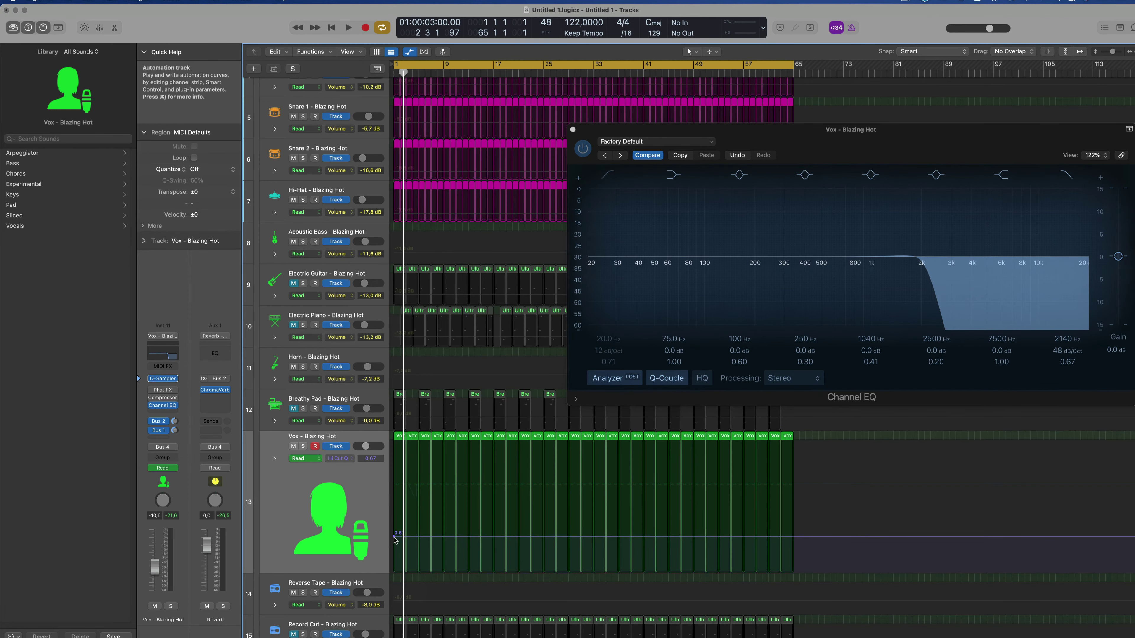
{"action": "left_click_drag", "start_coordinate": [393, 536], "coordinate": [396, 529]}
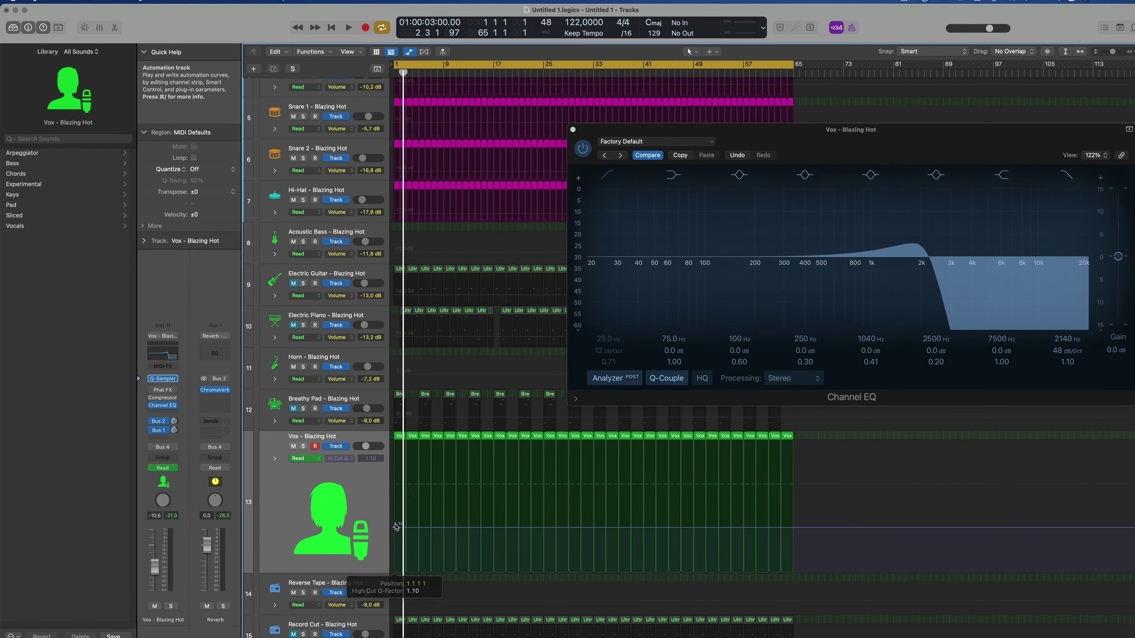
- Show the Vox track's High Cut Frequency automation and draw a ramp from 480 Hz at bar 1 to about 1330 Hz at bar 9
{"action": "left_click", "coordinate": [339, 458]}
{"action": "left_click", "coordinate": [379, 596]}
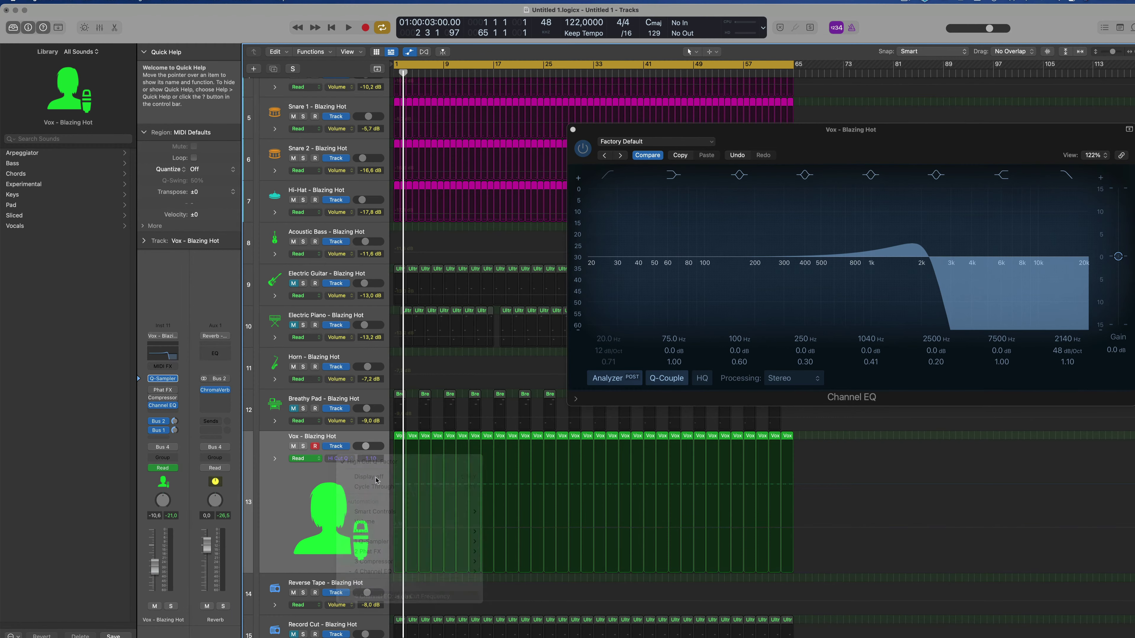
{"action": "key", "text": "Return"}
{"action": "key", "text": "space"}
{"action": "left_click_drag", "start_coordinate": [381, 490], "coordinate": [442, 493]}
{"action": "scroll", "coordinate": [444, 495], "scroll_direction": "down", "scroll_amount": 1}
- Lower the Watery Rhodes volume to -20.0 dB while playing from the start, and close the Vox Channel EQ
{"action": "left_click_drag", "start_coordinate": [783, 134], "coordinate": [971, 132]}
{"action": "scroll", "coordinate": [369, 239], "scroll_direction": "up", "scroll_amount": 6}
{"action": "key", "text": "Return"}
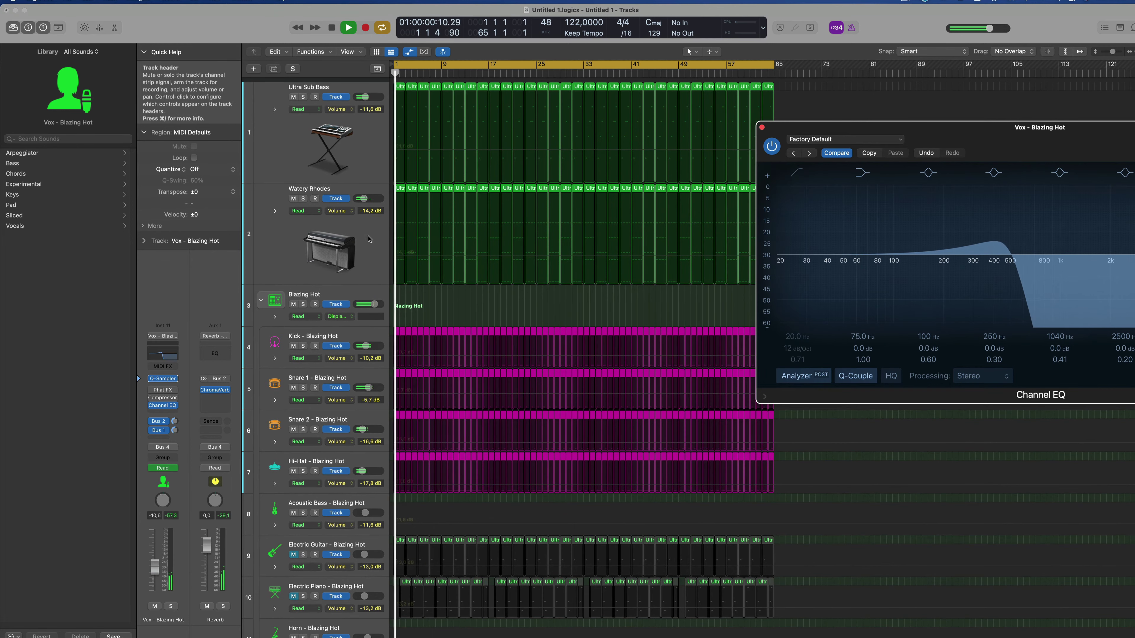
{"action": "left_click", "coordinate": [369, 239]}
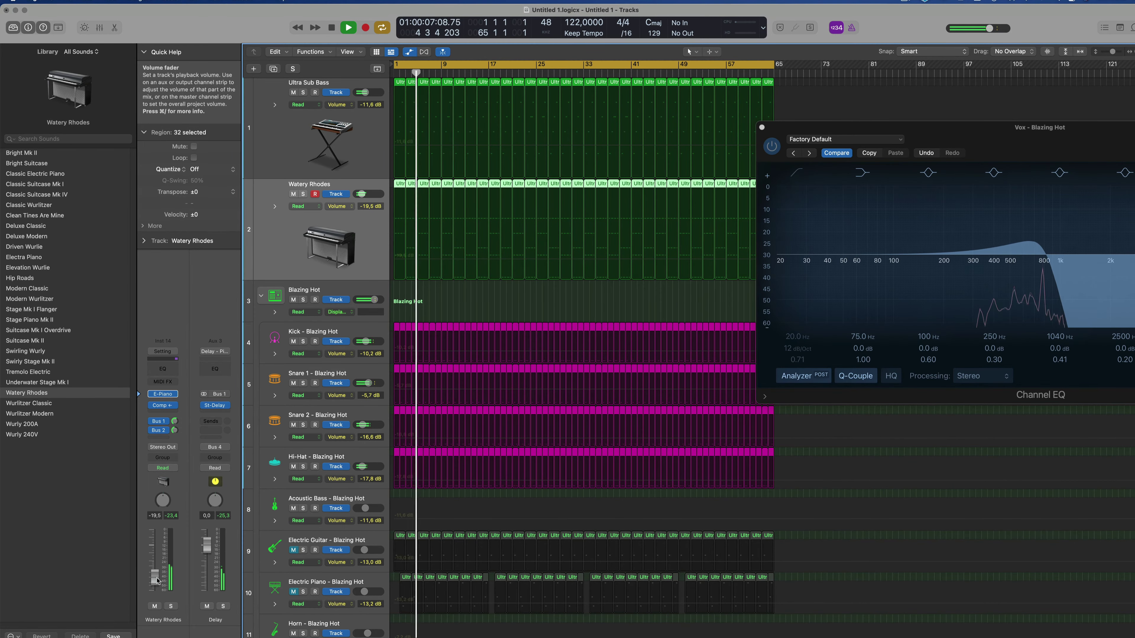
{"action": "key", "text": "super+Right"}
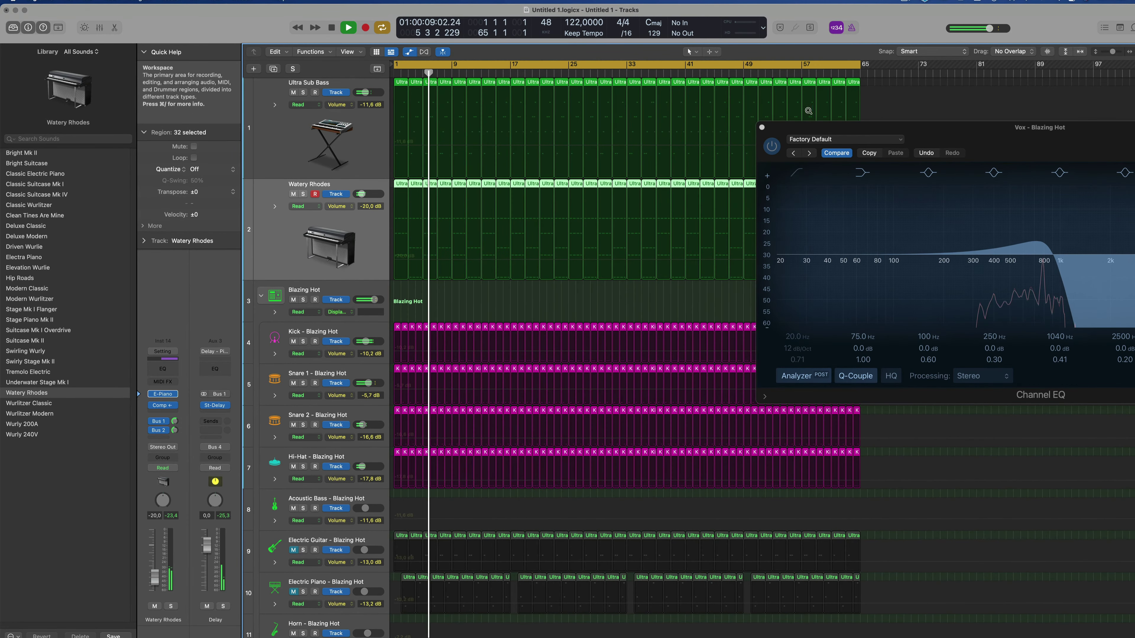
{"action": "left_click", "coordinate": [762, 127]}
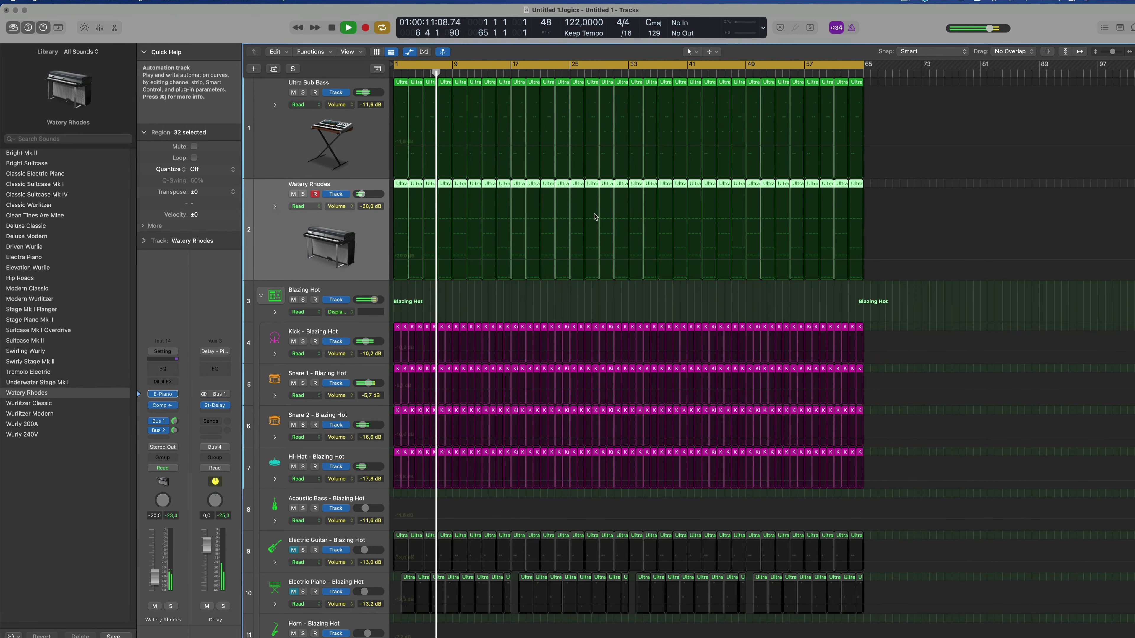
{"action": "key", "text": "super+Left"}
- Unmute the Electric Guitar track and set its volume to -18.0 dB while replaying from the beginning
{"action": "scroll", "coordinate": [473, 356], "scroll_direction": "down", "scroll_amount": 8}
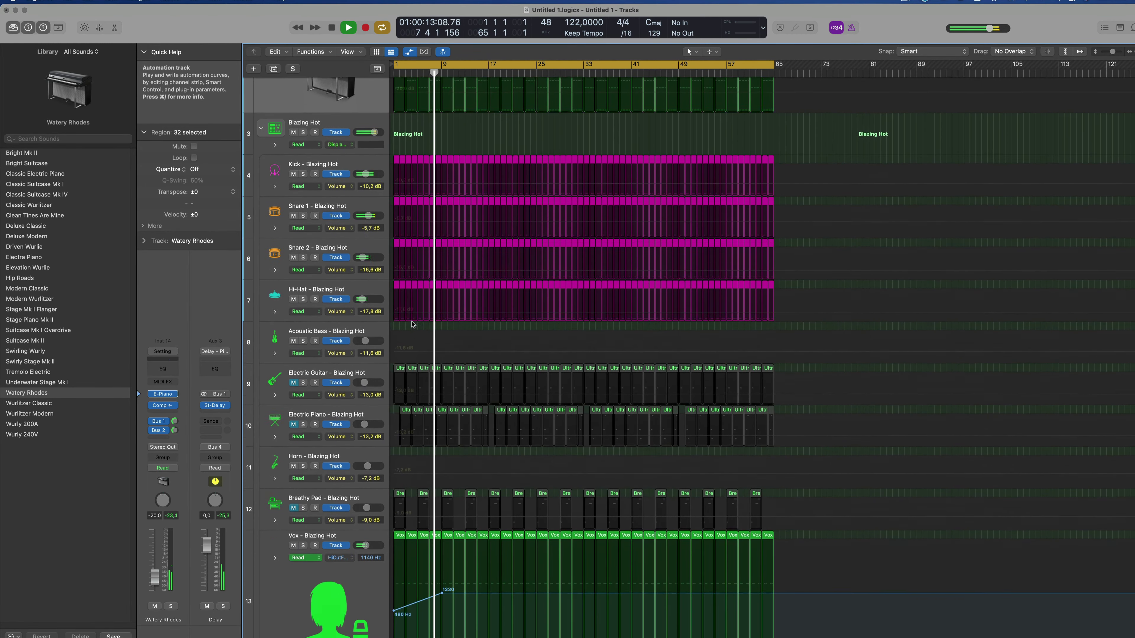
{"action": "left_click", "coordinate": [264, 366]}
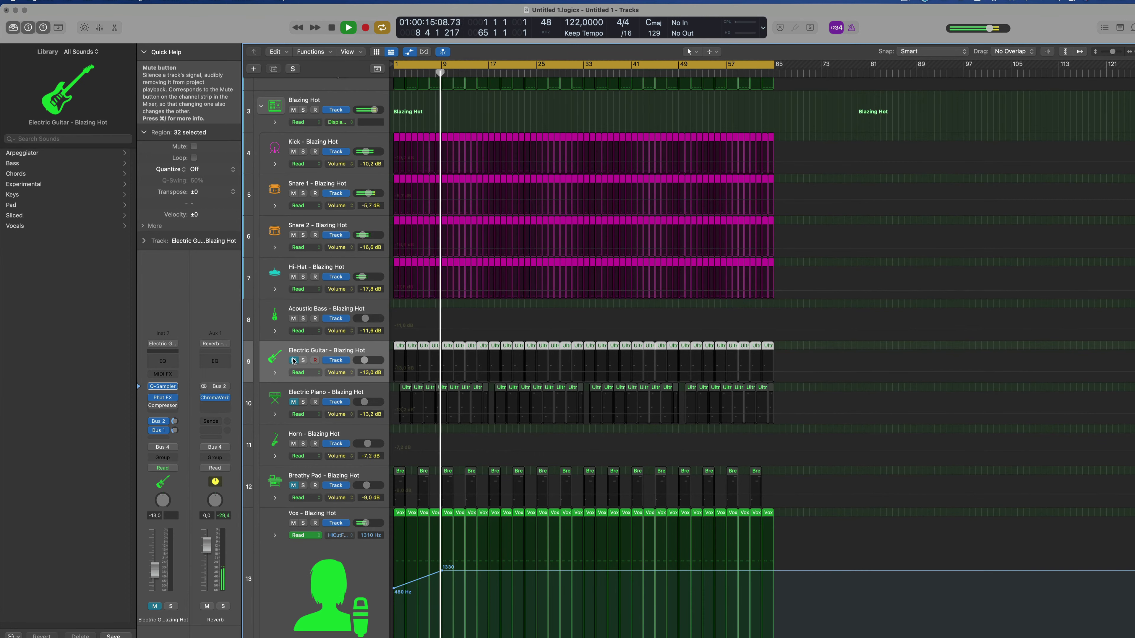
{"action": "key", "text": "space"}
{"action": "key", "text": "Return"}
{"action": "key", "text": "space"}
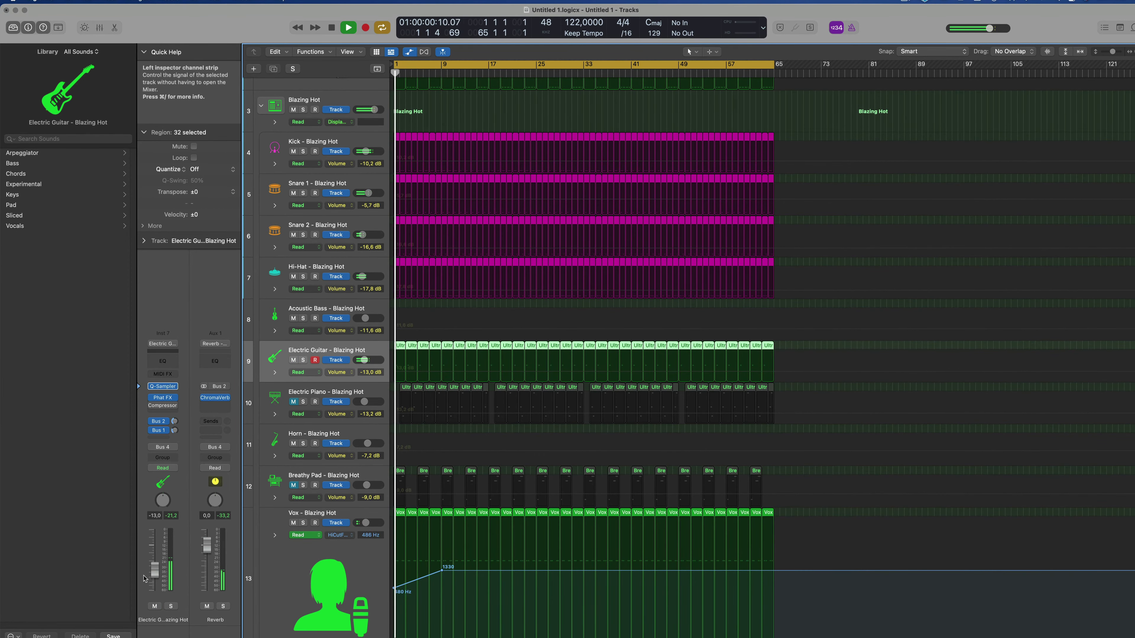
{"action": "left_click_drag", "start_coordinate": [156, 577], "coordinate": [156, 583]}
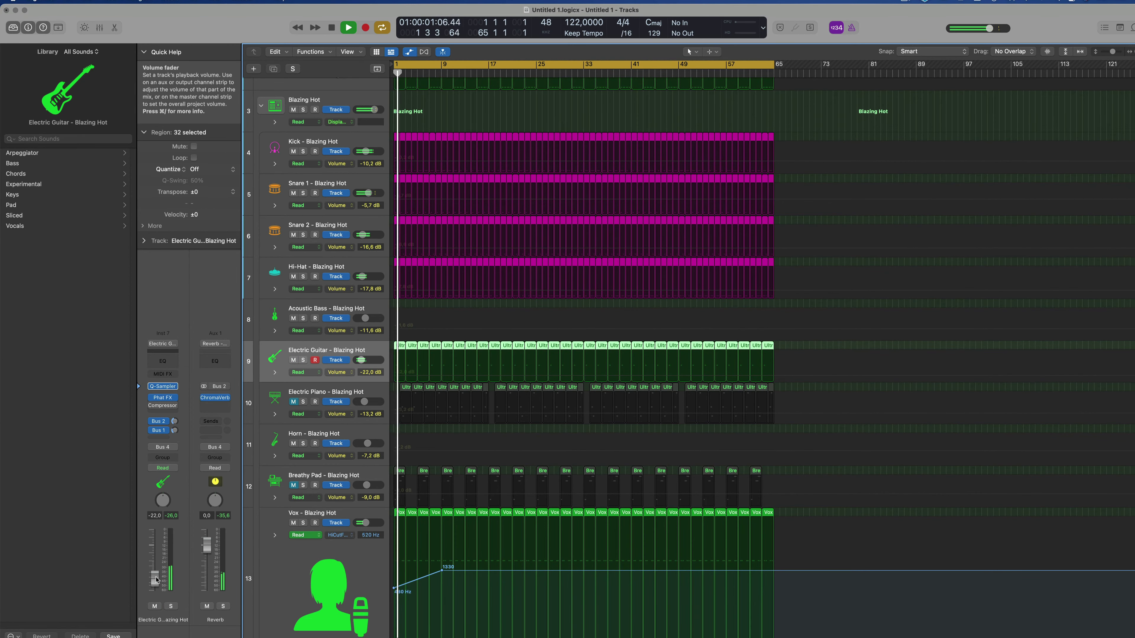
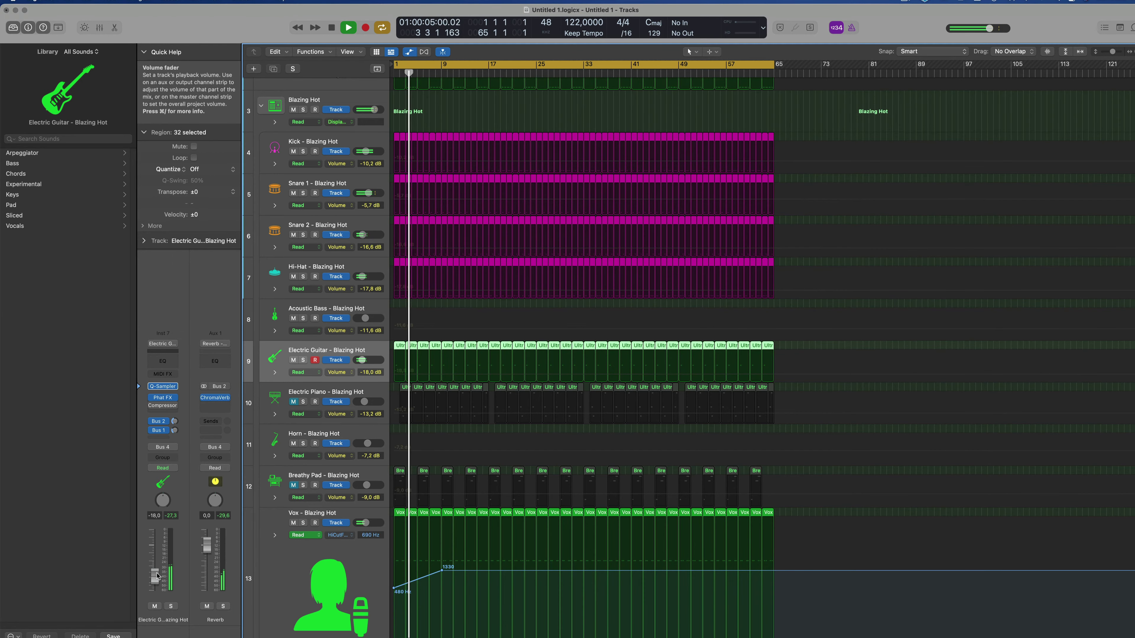
- Add a Channel EQ low cut at 246 Hz with Q 0.83 to the Electric Guitar and set its volume to -17.8 dB
{"action": "double_click", "coordinate": [163, 361]}
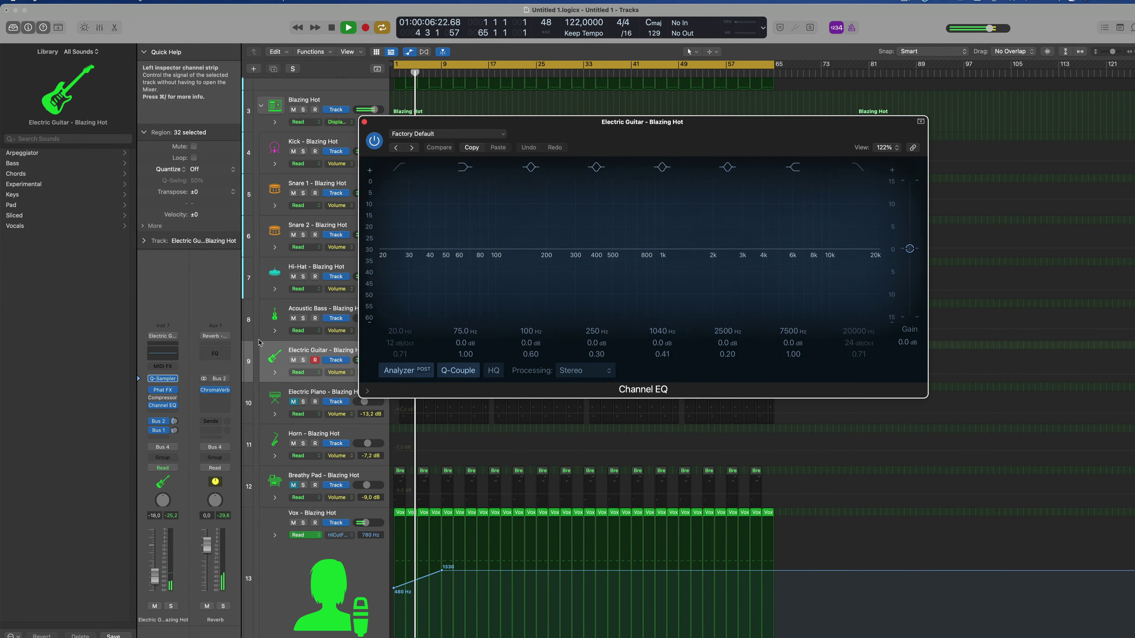
{"action": "left_click_drag", "start_coordinate": [422, 190], "coordinate": [562, 260]}
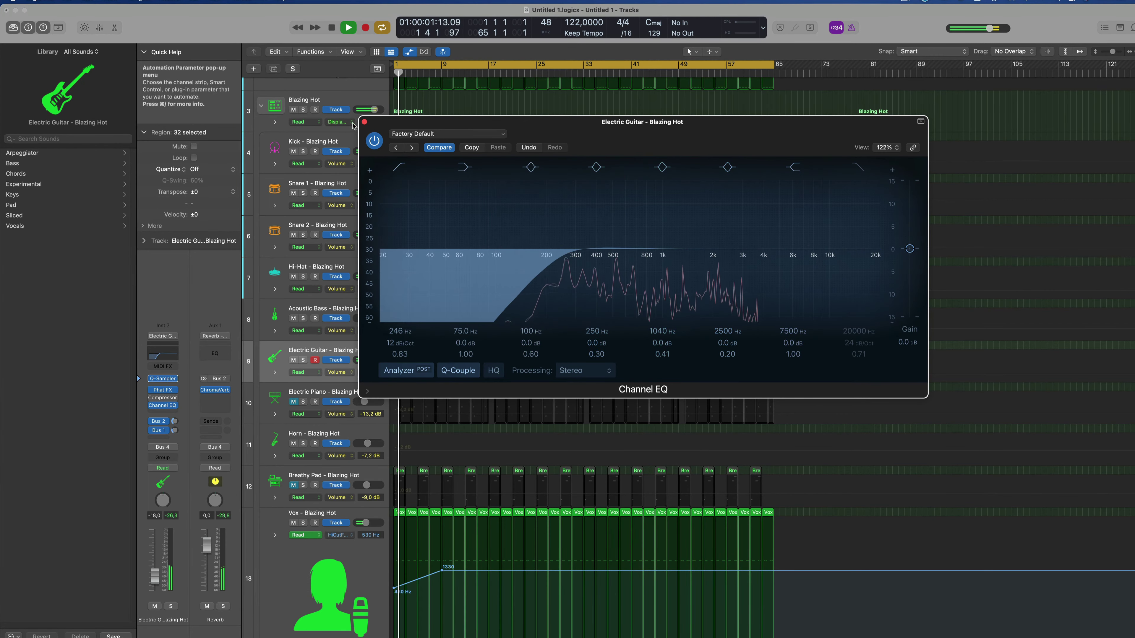
{"action": "left_click", "coordinate": [364, 121]}
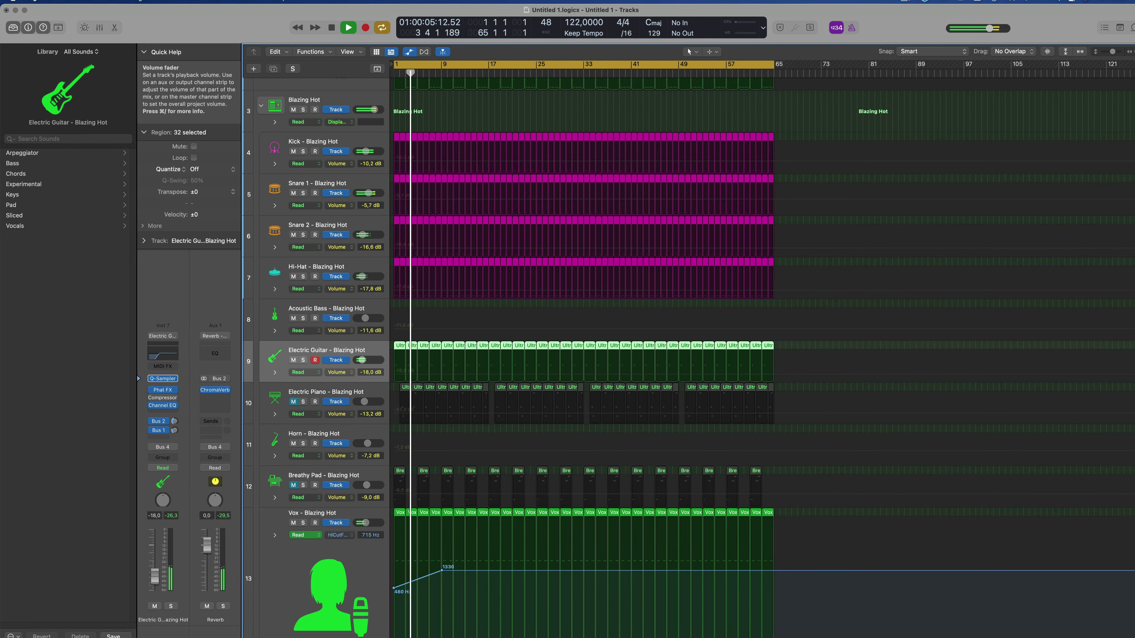
{"action": "key", "text": "super+Right"}
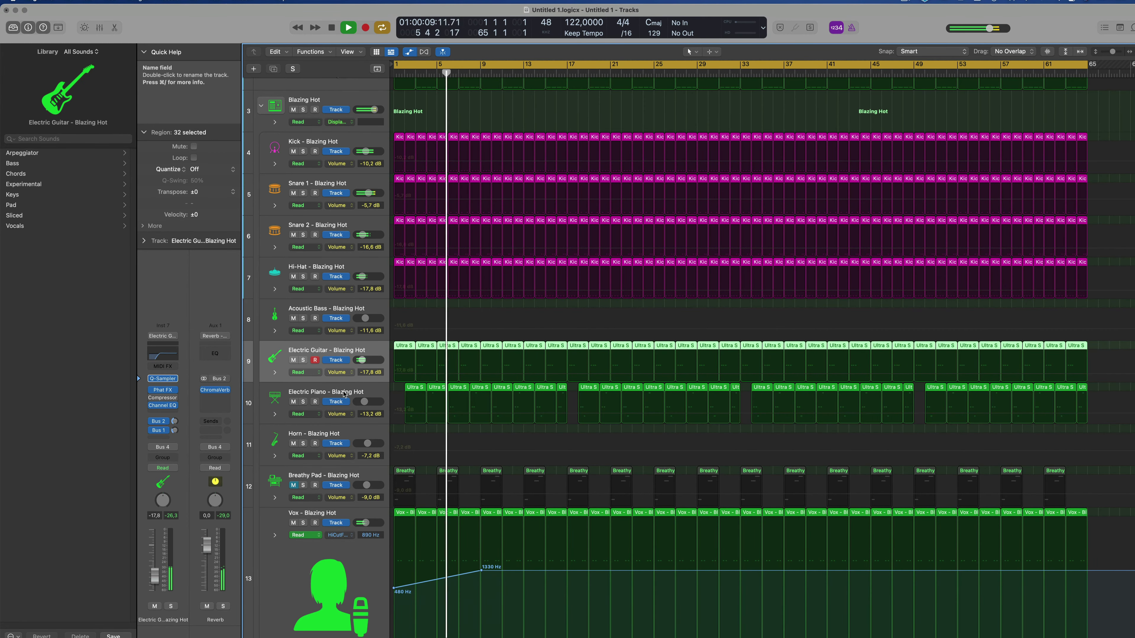
- Unmute the Electric Piano track, lower its volume to -24.0 dB and replay from the start
{"action": "left_click", "coordinate": [308, 406]}
{"action": "left_click_drag", "start_coordinate": [151, 566], "coordinate": [153, 581]}
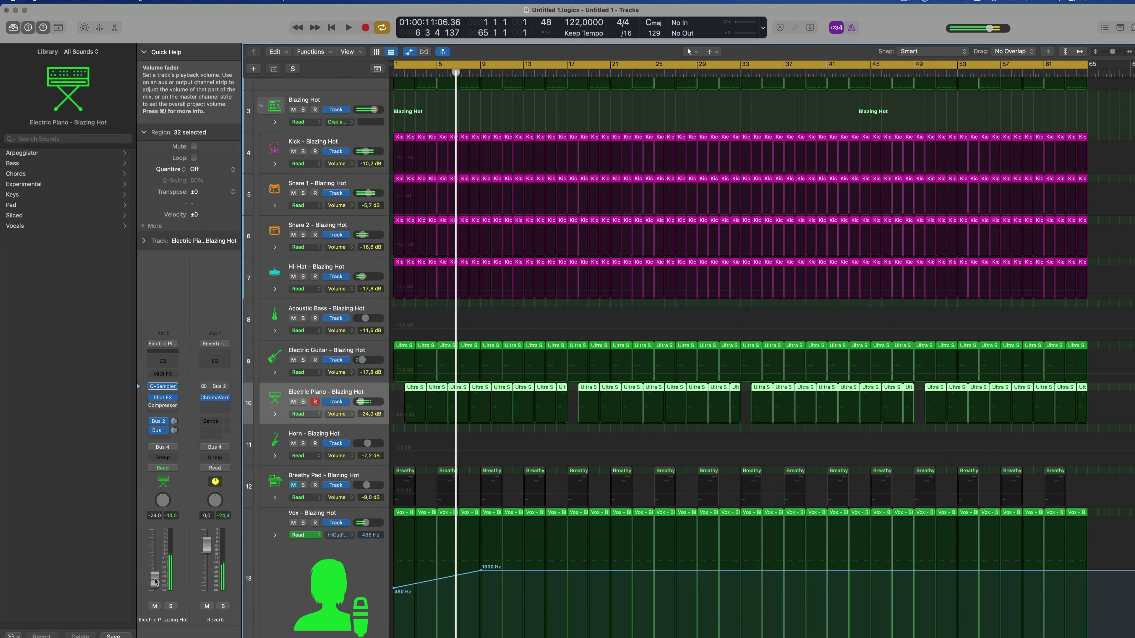
{"action": "key", "text": "Return"}
- Add a Channel EQ low cut at 232 Hz to the Electric Piano and raise its volume to -18.5 dB
{"action": "left_click", "coordinate": [163, 362]}
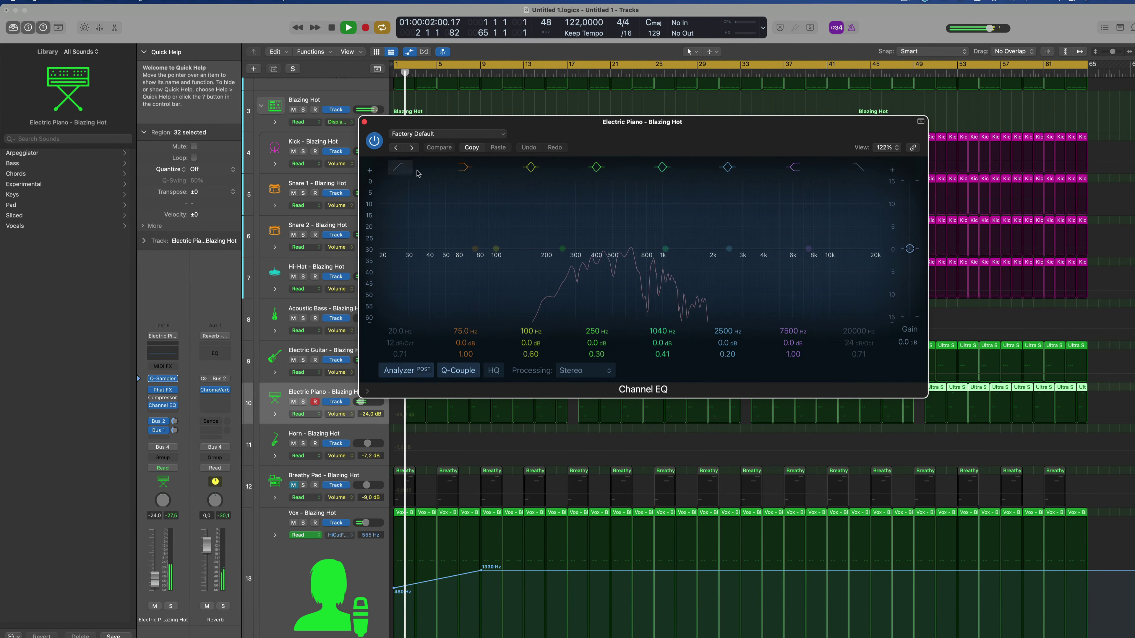
{"action": "left_click", "coordinate": [409, 170]}
{"action": "left_click_drag", "start_coordinate": [410, 251], "coordinate": [554, 253]}
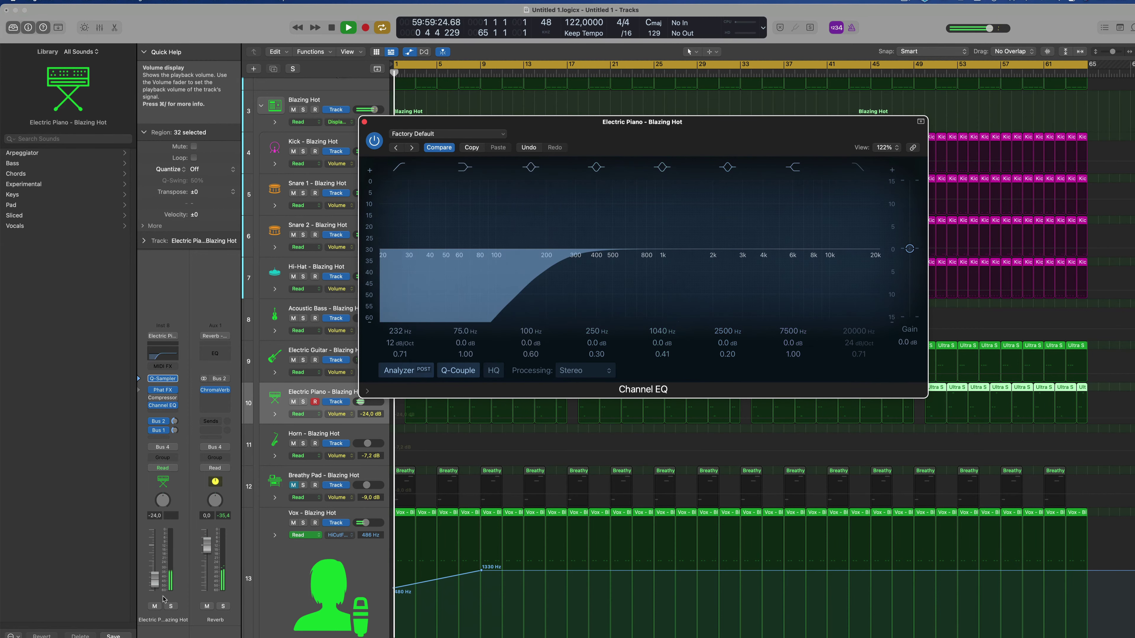
{"action": "left_click_drag", "start_coordinate": [154, 579], "coordinate": [156, 578]}
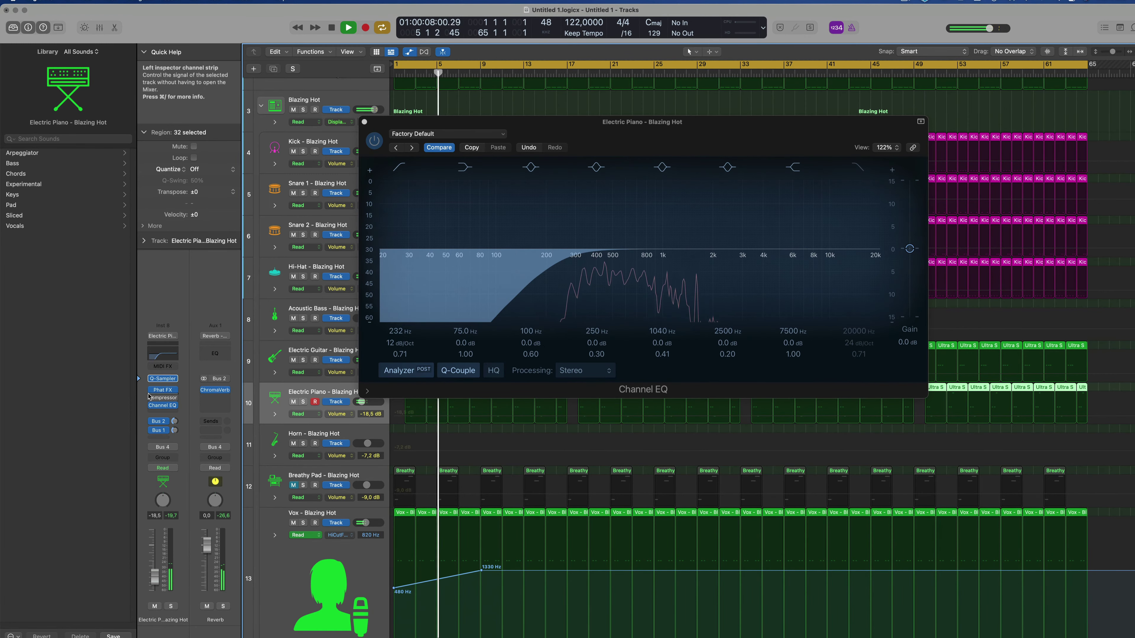
{"action": "left_click_drag", "start_coordinate": [362, 125], "coordinate": [192, 217]}
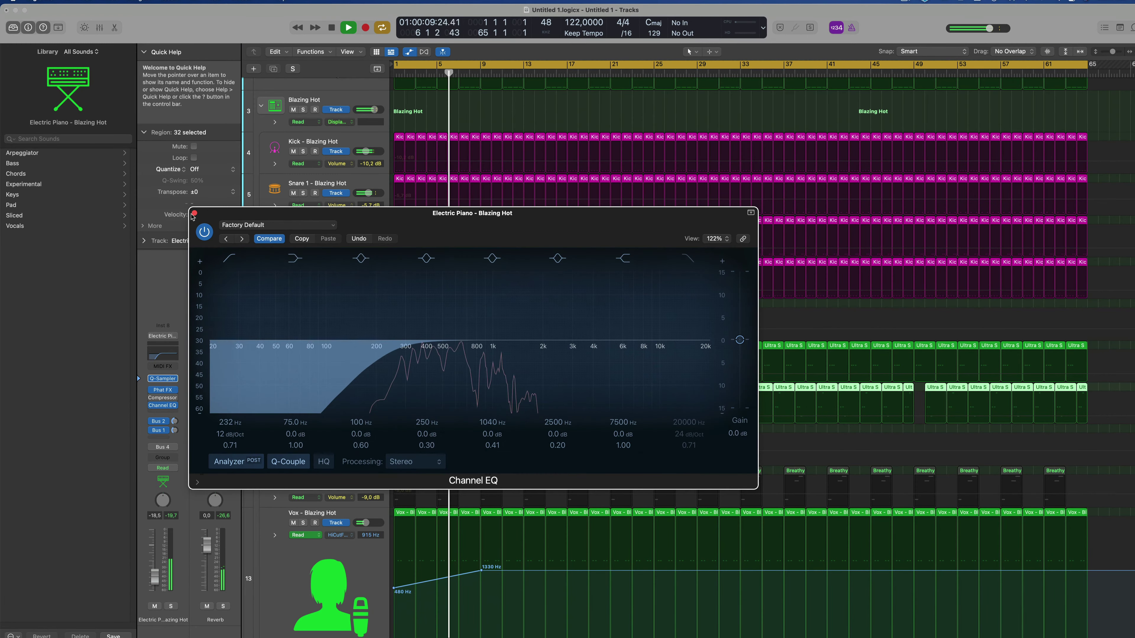
{"action": "left_click", "coordinate": [194, 213]}
{"action": "scroll", "coordinate": [471, 567], "scroll_direction": "down", "scroll_amount": 5}
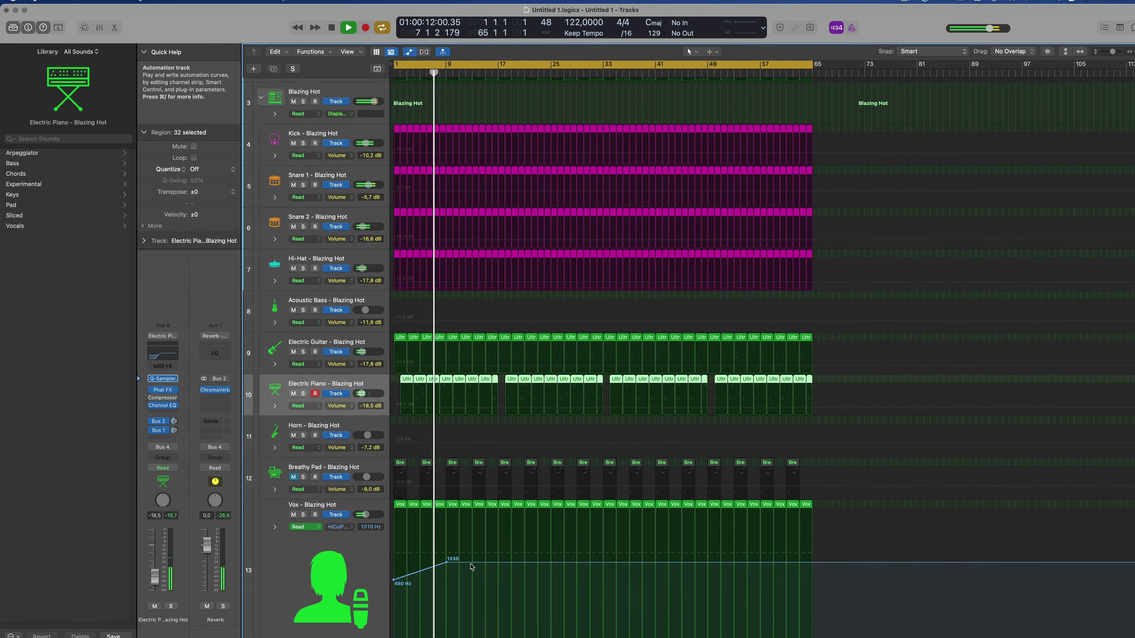
- Add a point at bar 17 to the Vox high-cut automation and raise it to 20000 Hz
{"action": "scroll", "coordinate": [472, 567], "scroll_direction": "down", "scroll_amount": 2}
{"action": "left_click", "coordinate": [497, 554]}
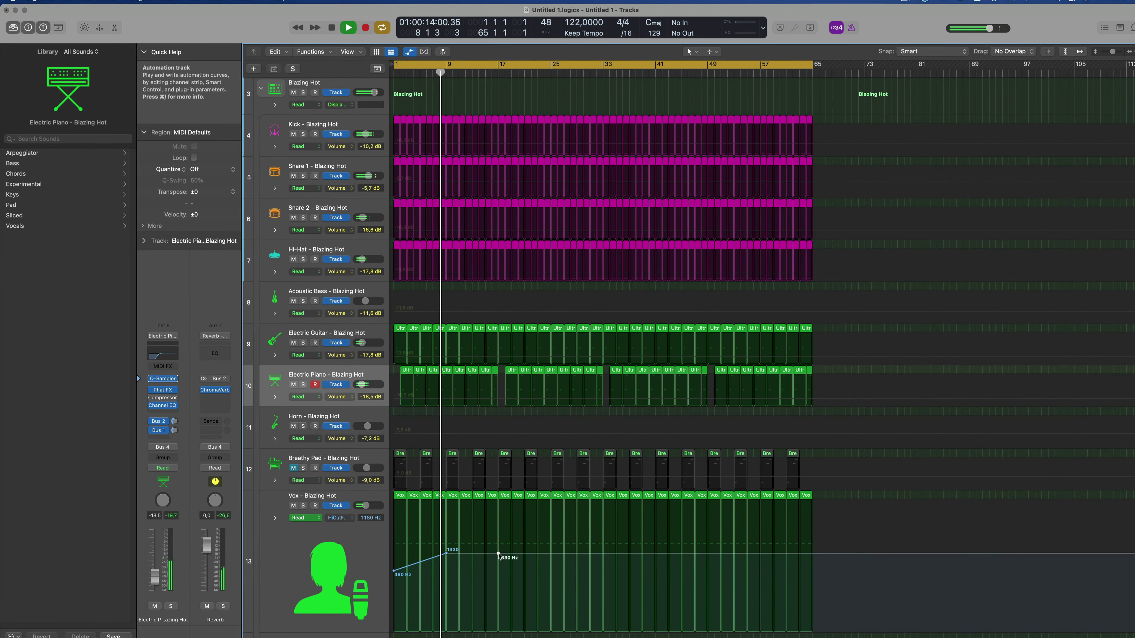
{"action": "left_click_drag", "start_coordinate": [497, 555], "coordinate": [498, 501]}
{"action": "scroll", "coordinate": [497, 501], "scroll_direction": "down", "scroll_amount": 2}
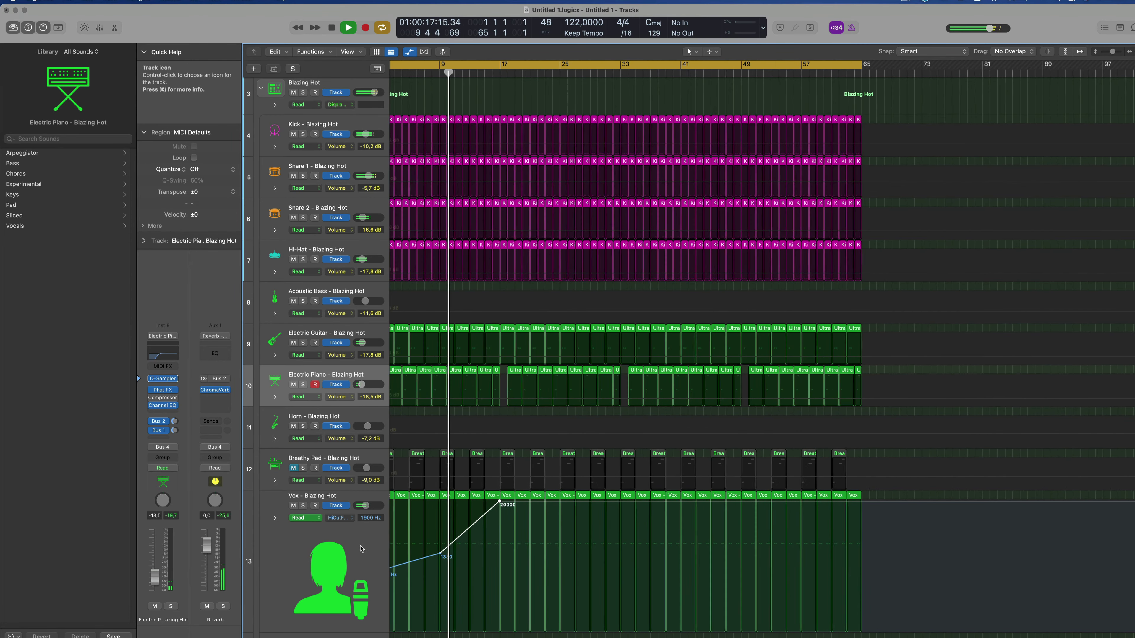
{"action": "scroll", "coordinate": [501, 493], "scroll_direction": "up", "scroll_amount": 1}
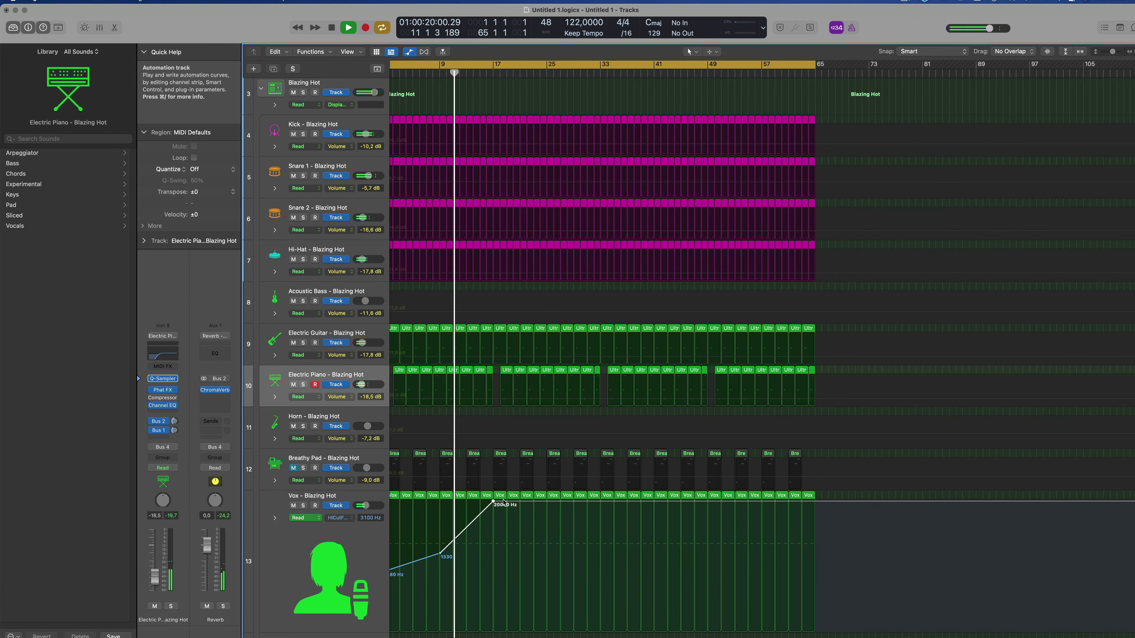
- Drop the Vox high-cut automation to 486 Hz just before bar 17 and lower the preceding peak to 1480 Hz
{"action": "left_click_drag", "start_coordinate": [500, 503], "coordinate": [500, 572]}
{"action": "key", "text": "Return"}
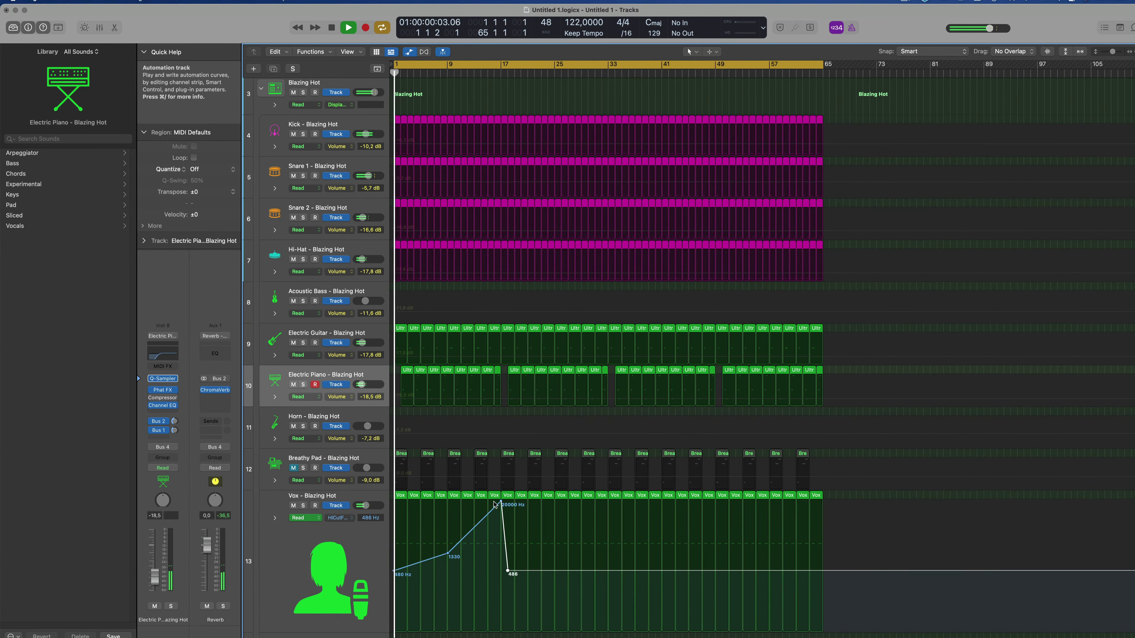
{"action": "left_click_drag", "start_coordinate": [500, 503], "coordinate": [501, 511]}
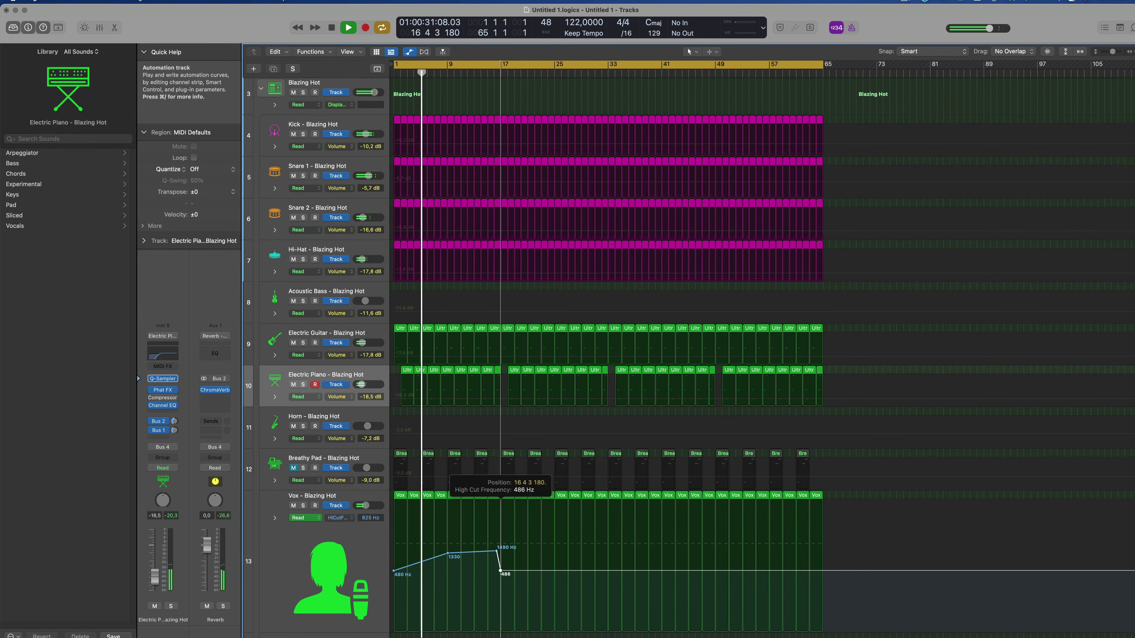
{"action": "scroll", "coordinate": [430, 479], "scroll_direction": "down", "scroll_amount": 2}
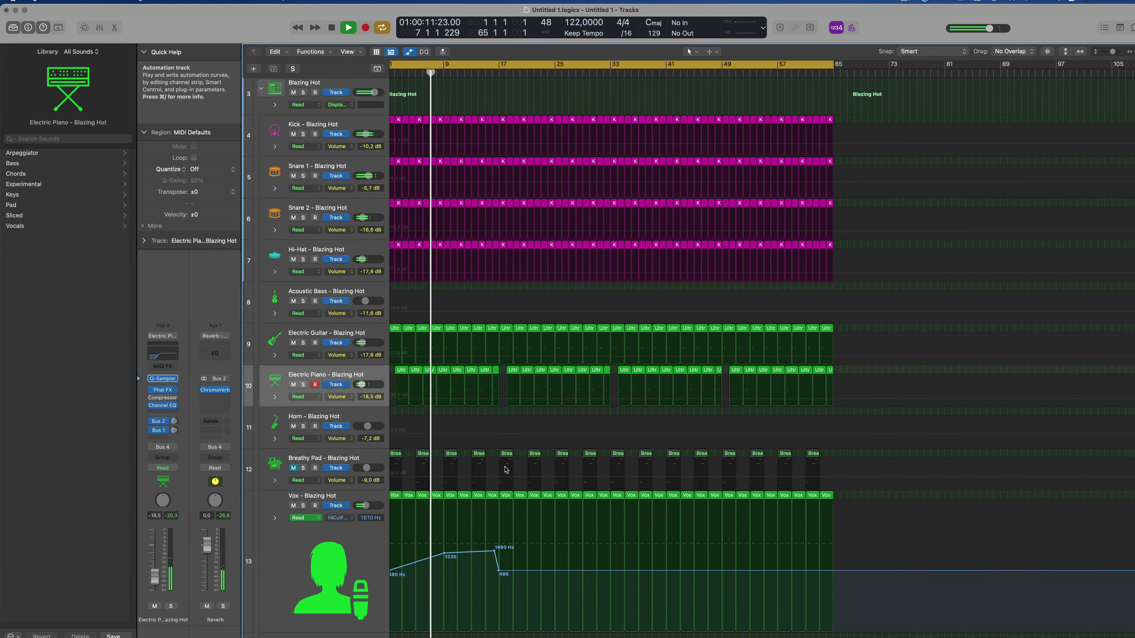
{"action": "scroll", "coordinate": [506, 470], "scroll_direction": "up", "scroll_amount": 3}
{"action": "scroll", "coordinate": [506, 471], "scroll_direction": "down", "scroll_amount": 3}
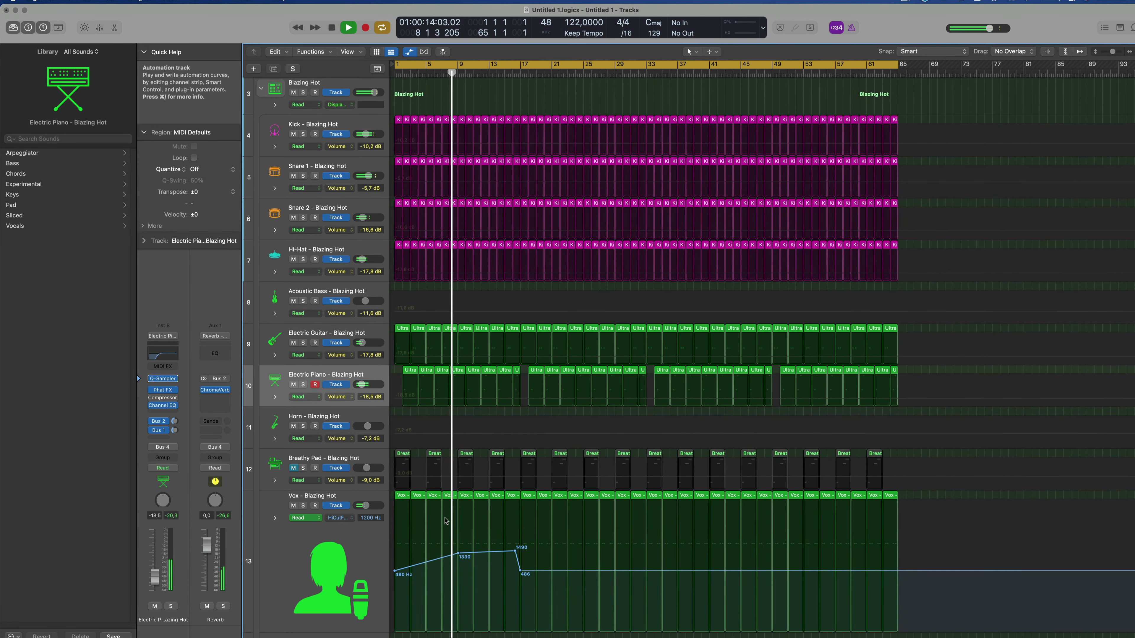
- Raise the Vox high-cut automation point at bar 9 to 1470 Hz and add an 800 Hz dip near bar 13
{"action": "left_click_drag", "start_coordinate": [457, 554], "coordinate": [486, 562]}
{"action": "scroll", "coordinate": [454, 447], "scroll_direction": "down", "scroll_amount": 1}
{"action": "scroll", "coordinate": [455, 447], "scroll_direction": "down", "scroll_amount": 5}
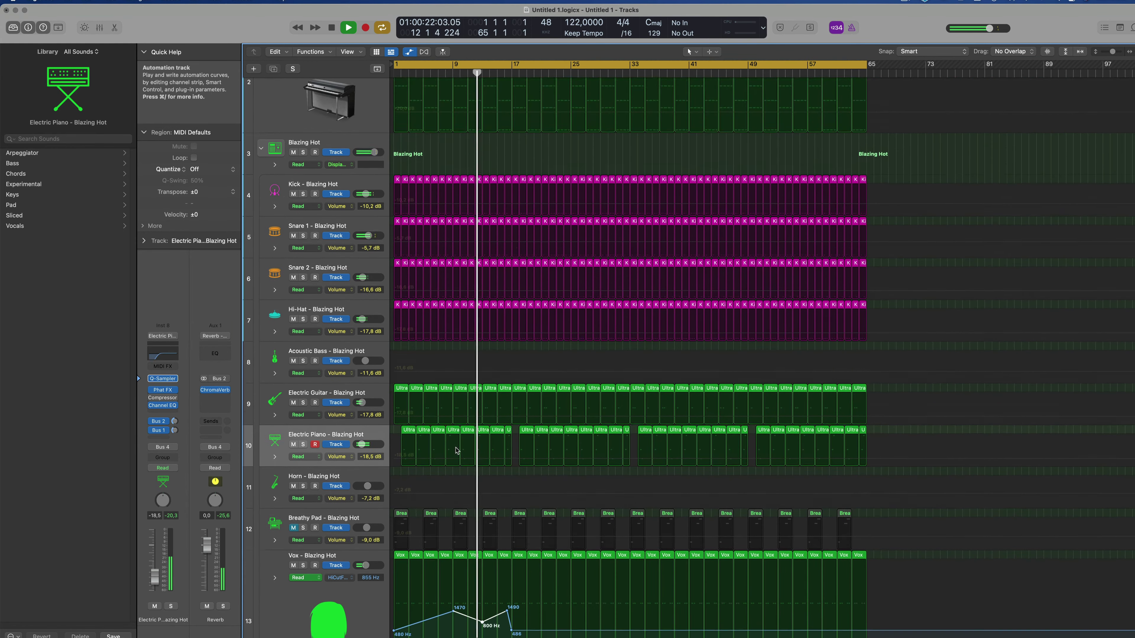
{"action": "scroll", "coordinate": [447, 427], "scroll_direction": "down", "scroll_amount": 3}
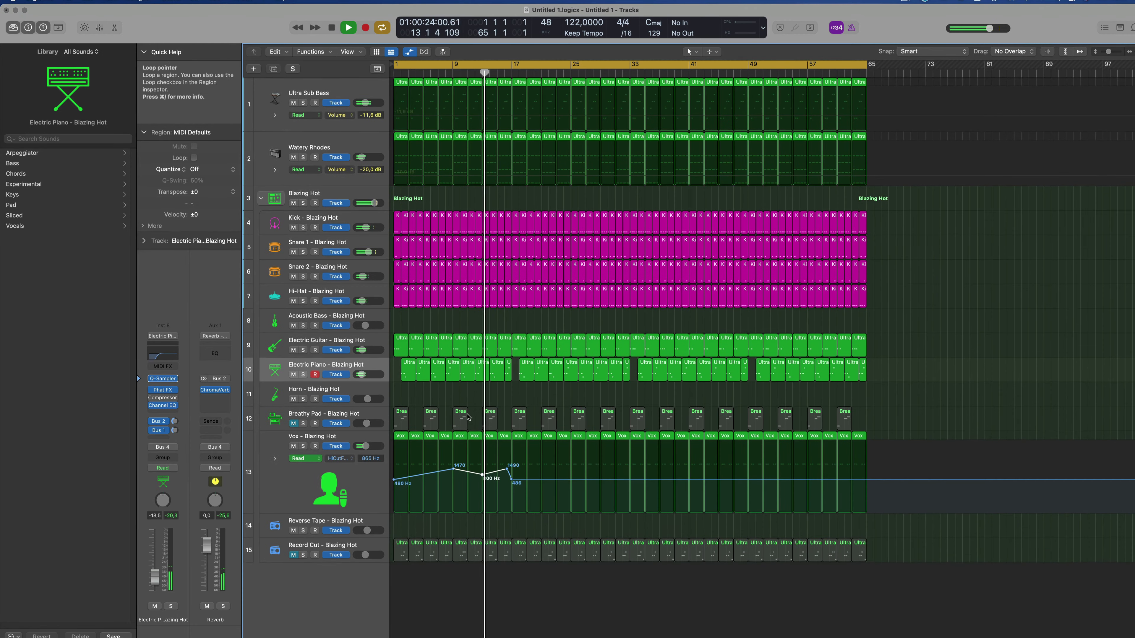
- Replay the arrangement from the beginning with the Hi-Hat track selected
{"action": "key", "text": "Return"}
{"action": "left_click", "coordinate": [325, 294]}
{"action": "key", "text": "space"}
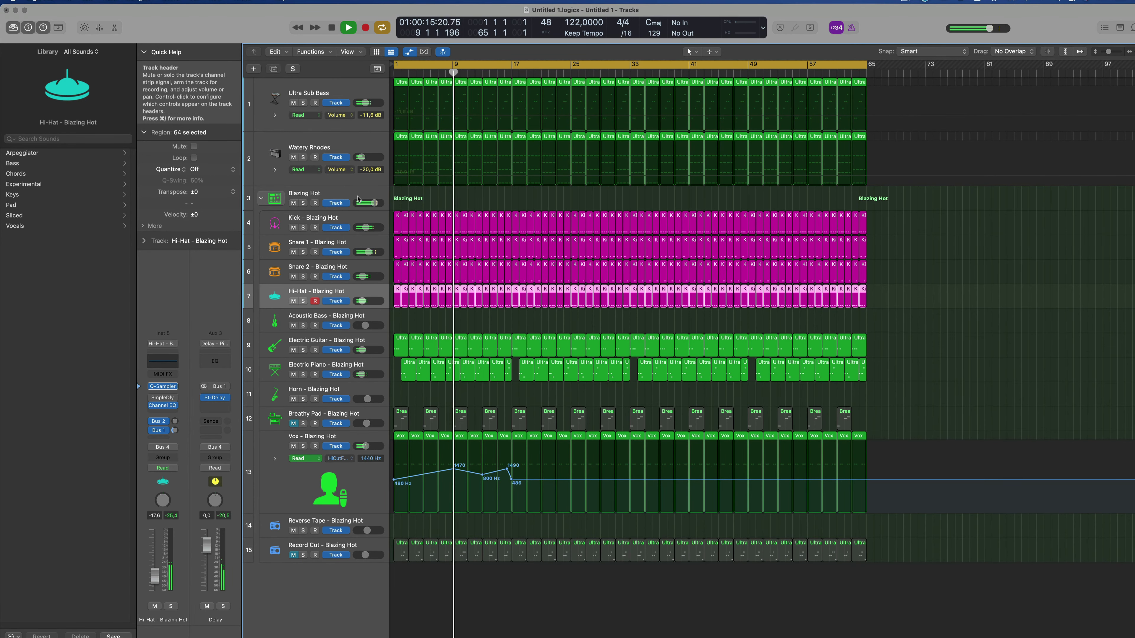
- Duplicate the Blazing Hot track stack and load the Modern TR-707 patch on the copy
{"action": "left_click", "coordinate": [313, 197]}
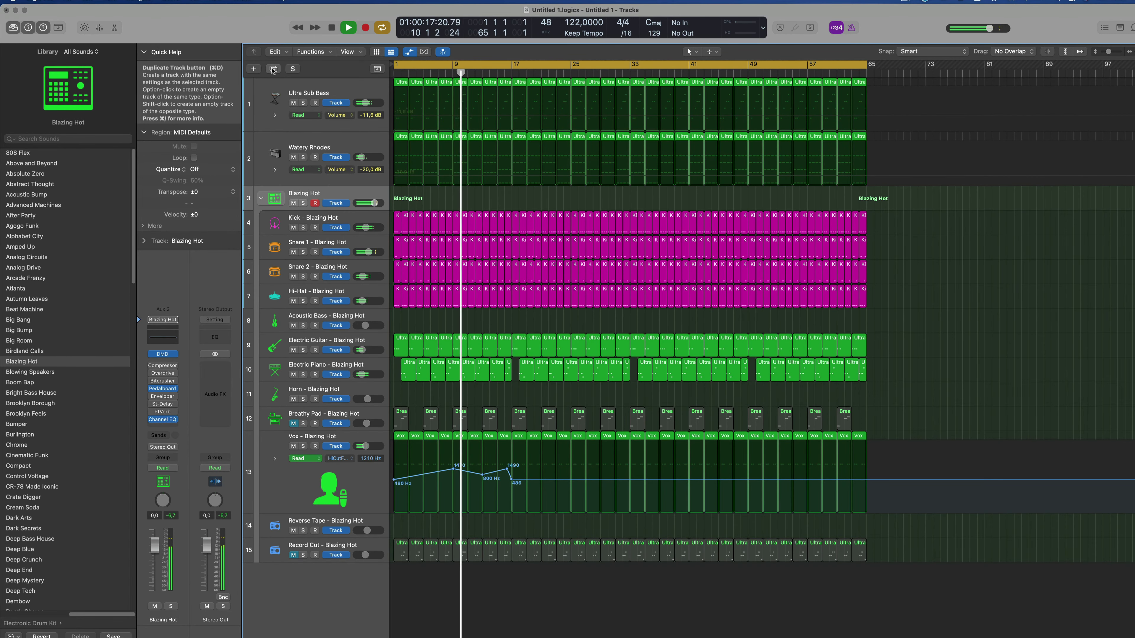
{"action": "key", "text": "super+d"}
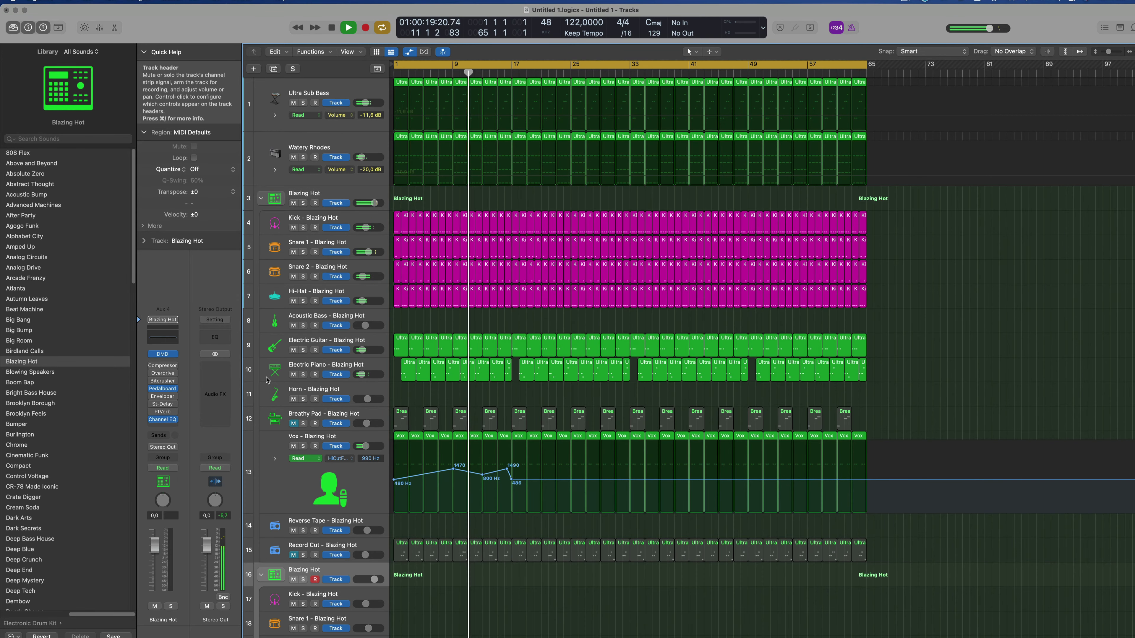
{"action": "scroll", "coordinate": [267, 380], "scroll_direction": "down", "scroll_amount": 5}
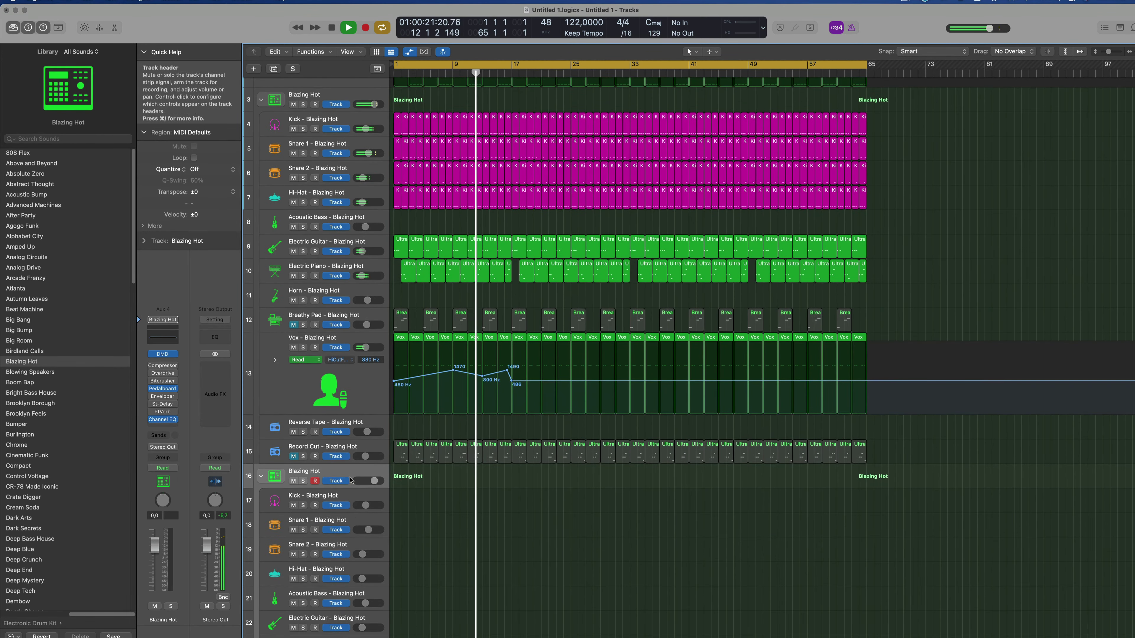
{"action": "scroll", "coordinate": [84, 466], "scroll_direction": "down", "scroll_amount": 20}
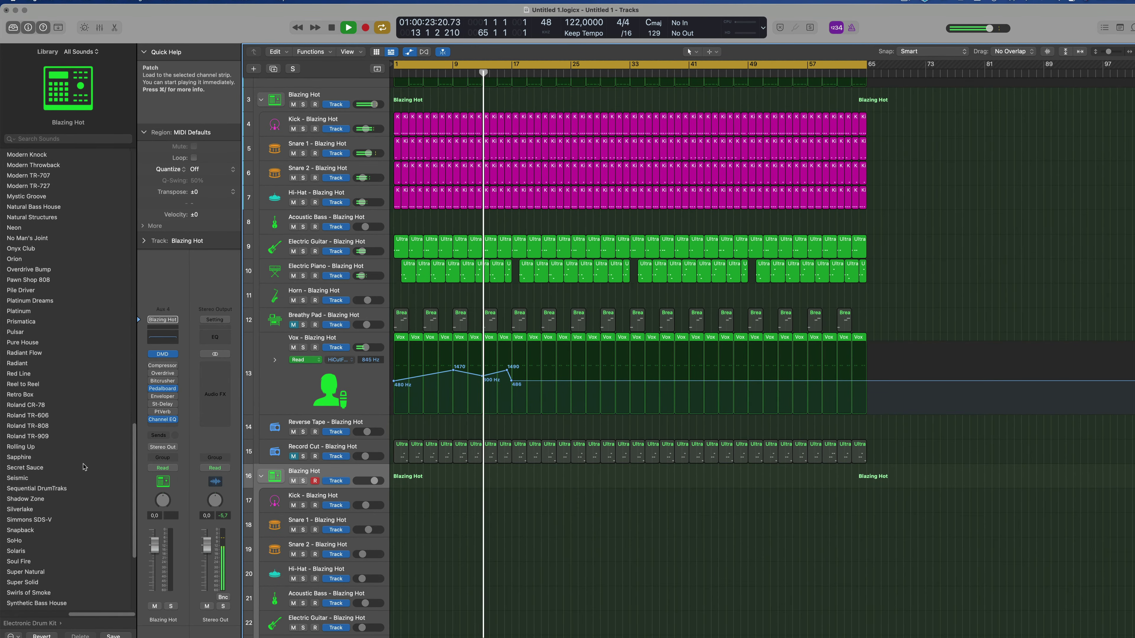
{"action": "scroll", "coordinate": [98, 429], "scroll_direction": "up", "scroll_amount": 5}
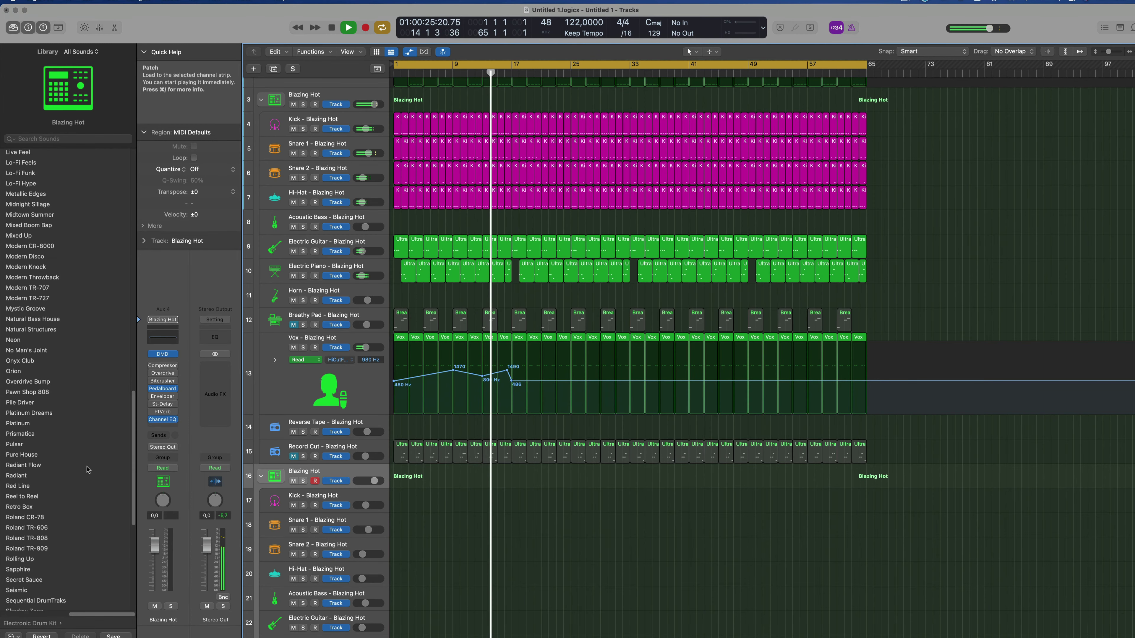
{"action": "left_click", "coordinate": [42, 331]}
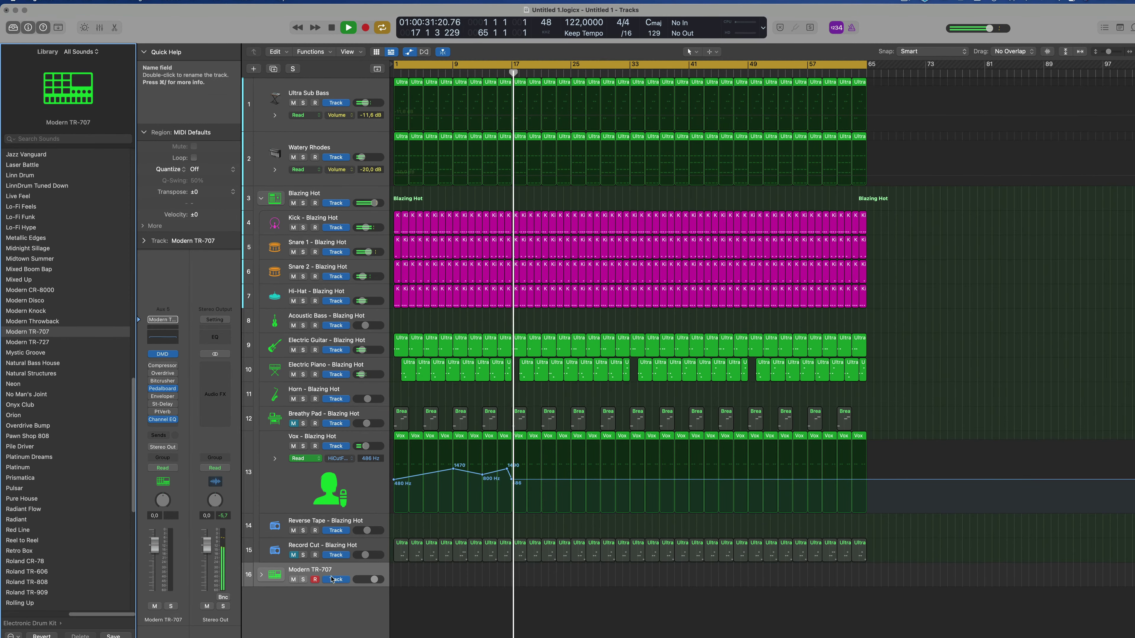
- Expand the Modern TR-707 stack and reduce the track heights so all its subtracks fit in view
{"action": "left_click", "coordinate": [261, 574]}
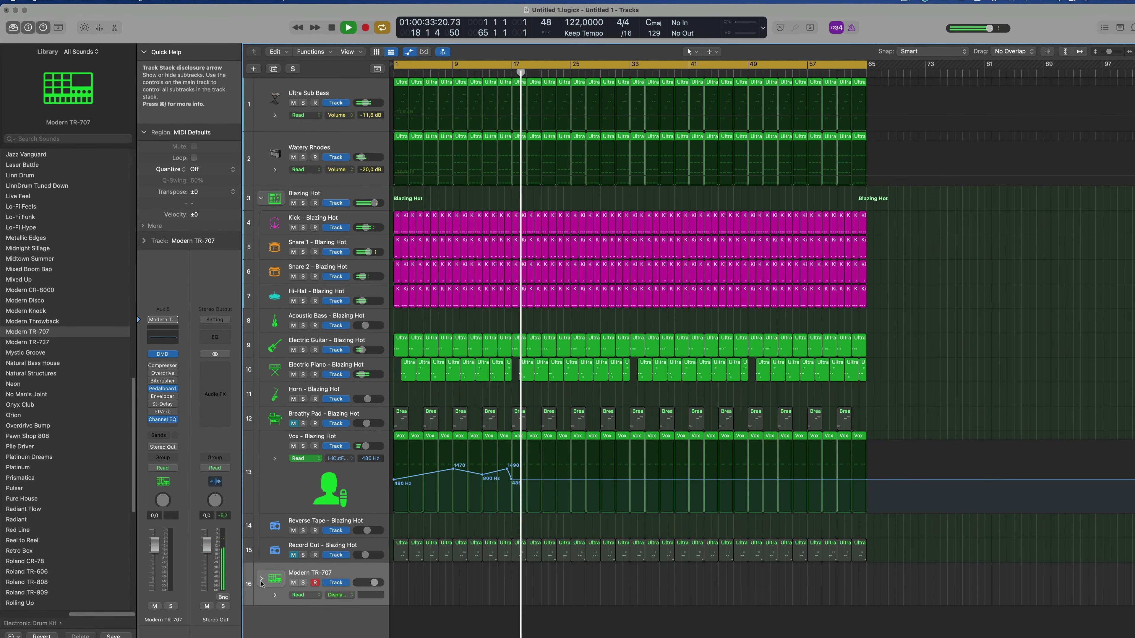
{"action": "scroll", "coordinate": [377, 501], "scroll_direction": "down", "scroll_amount": 8}
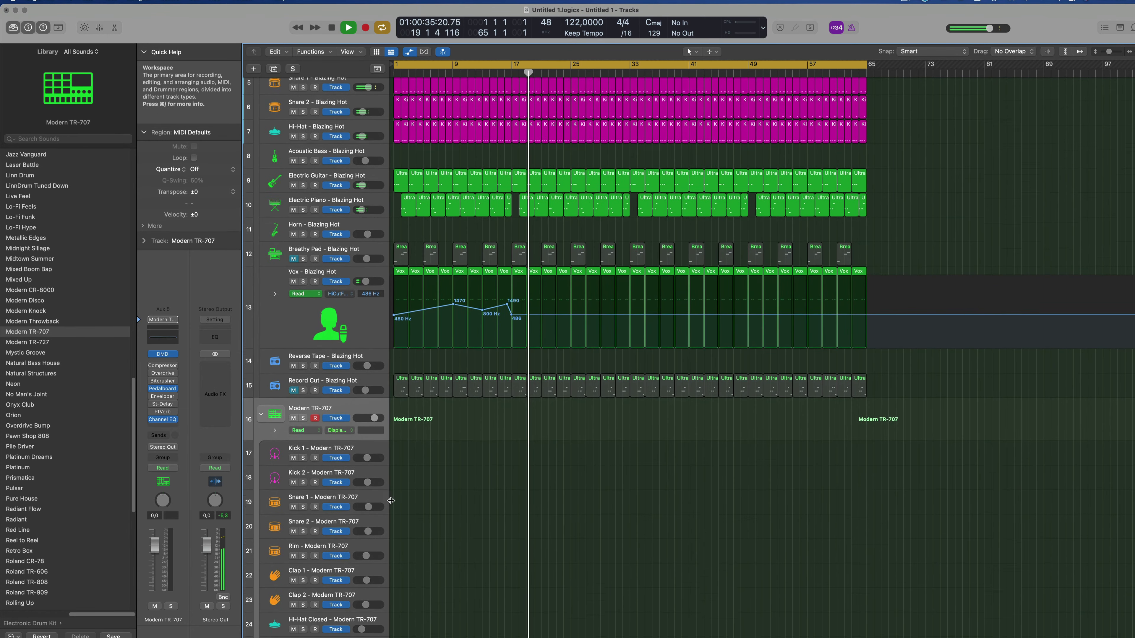
{"action": "key", "text": "super+Up"}
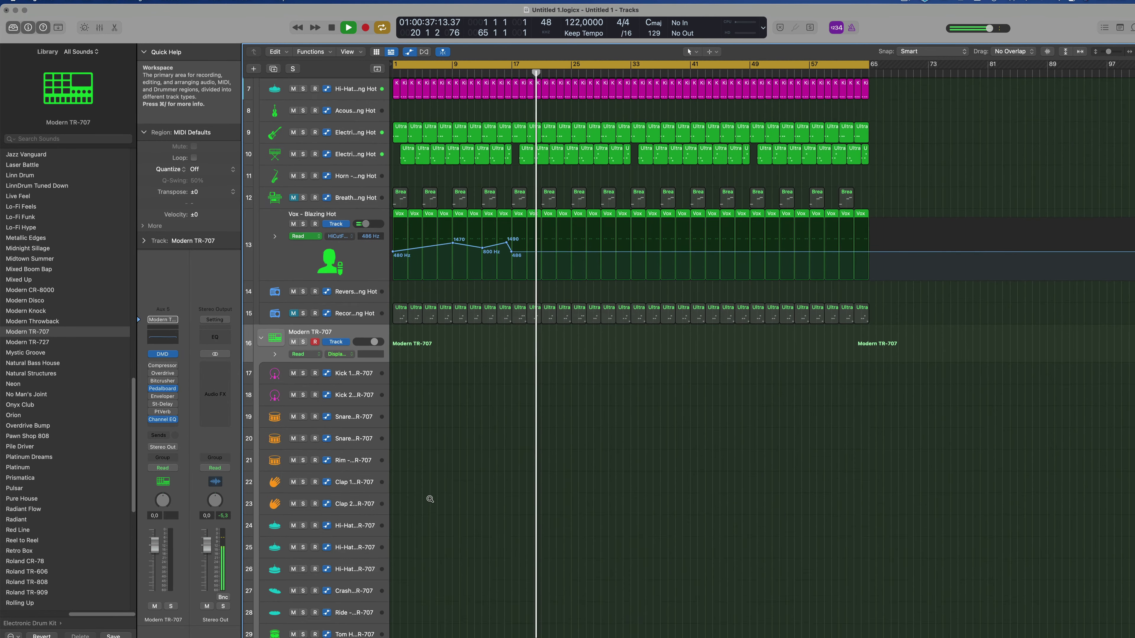
{"action": "scroll", "coordinate": [430, 500], "scroll_direction": "down", "scroll_amount": 4}
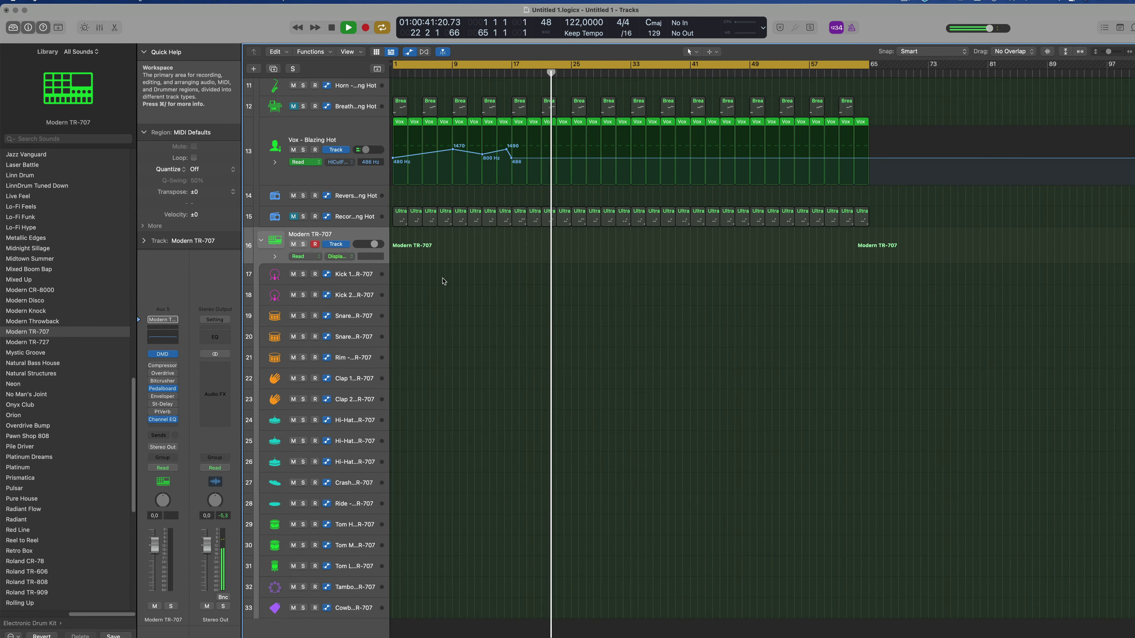
- Copy the first Vox region to bar 1 of the Modern TR-707 Cowbell track and open it in the Piano Roll
{"action": "left_click", "coordinate": [325, 121]}
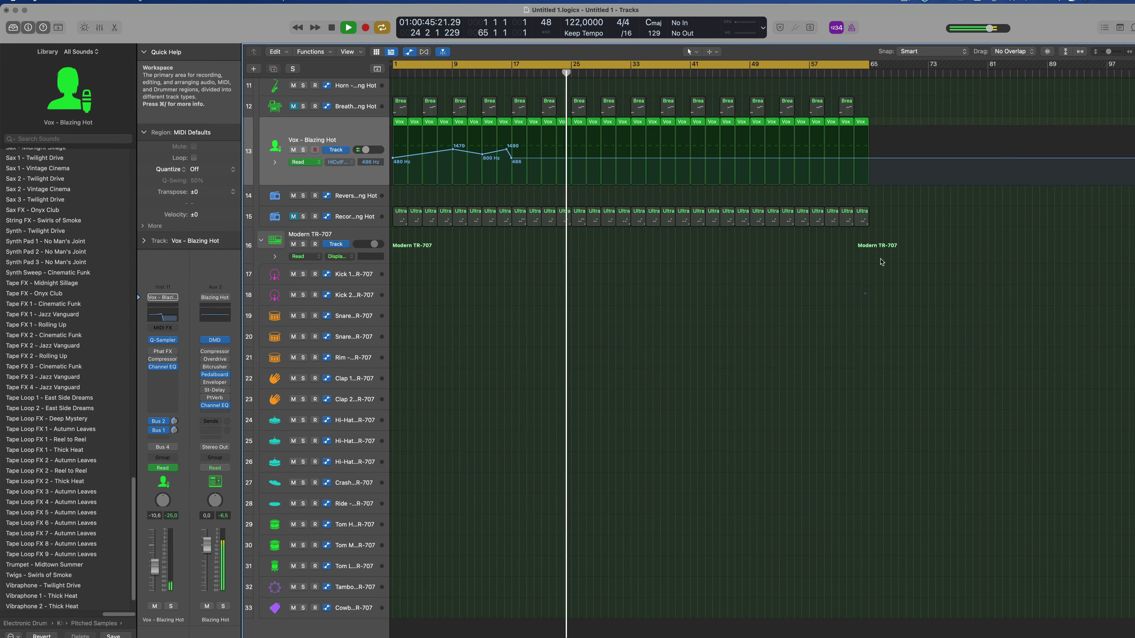
{"action": "left_click_drag", "start_coordinate": [399, 122], "coordinate": [403, 614]}
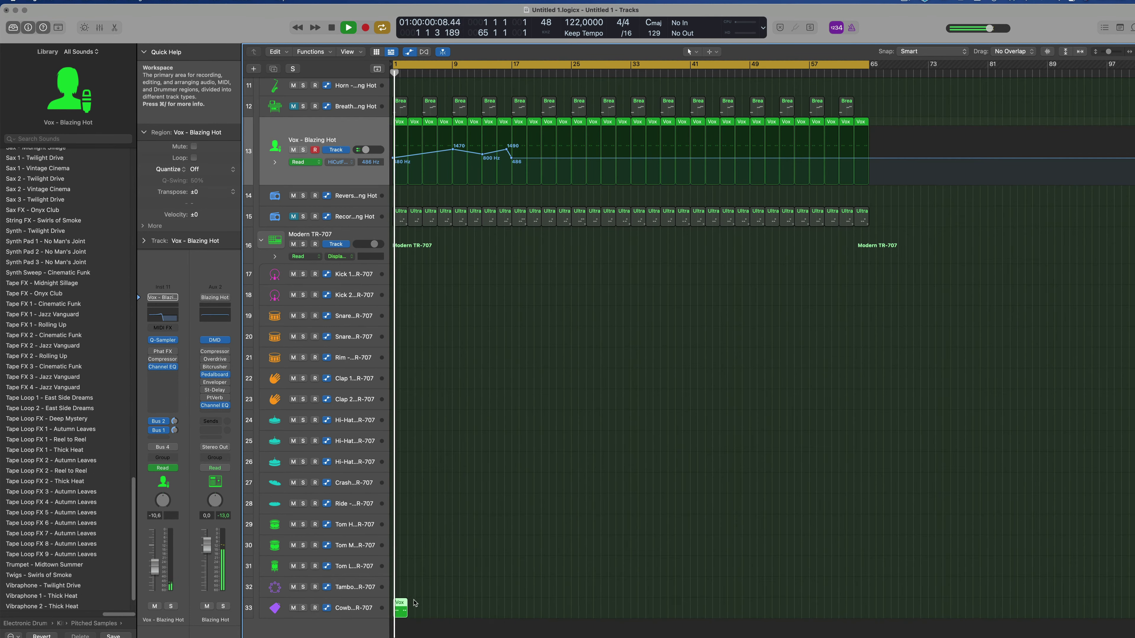
{"action": "left_click", "coordinate": [357, 609]}
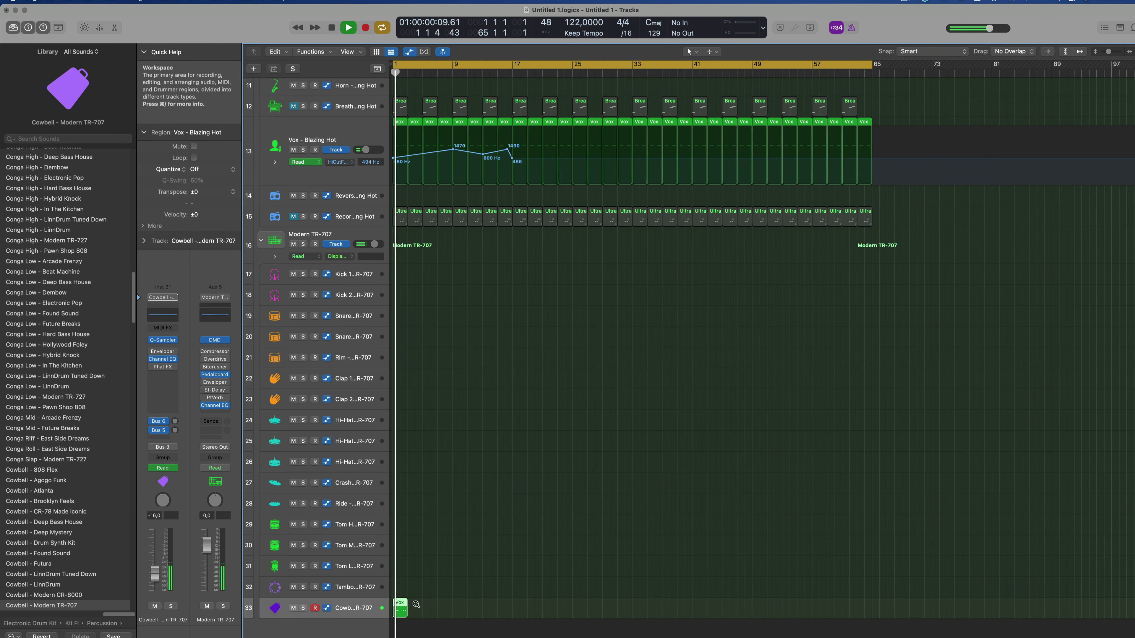
{"action": "scroll", "coordinate": [430, 606], "scroll_direction": "up", "scroll_amount": 5}
{"action": "double_click", "coordinate": [430, 607]}
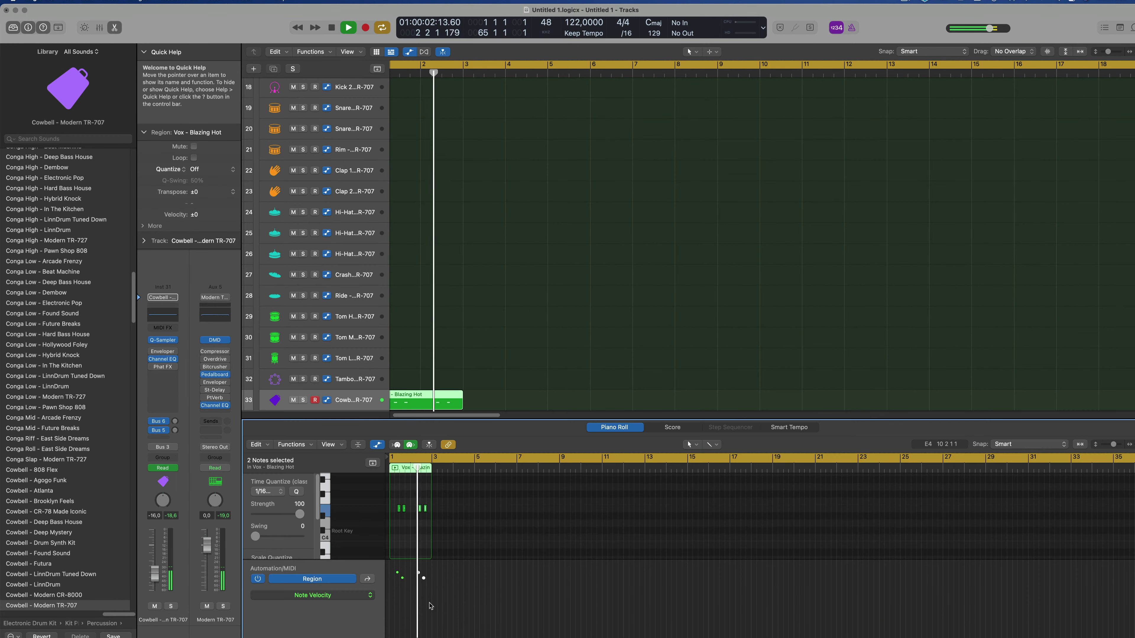
- Stop playback and copy the first E4 note of the Cowbell region to one beat earlier
{"action": "key", "text": "space"}
{"action": "scroll", "coordinate": [402, 536], "scroll_direction": "up", "scroll_amount": 5}
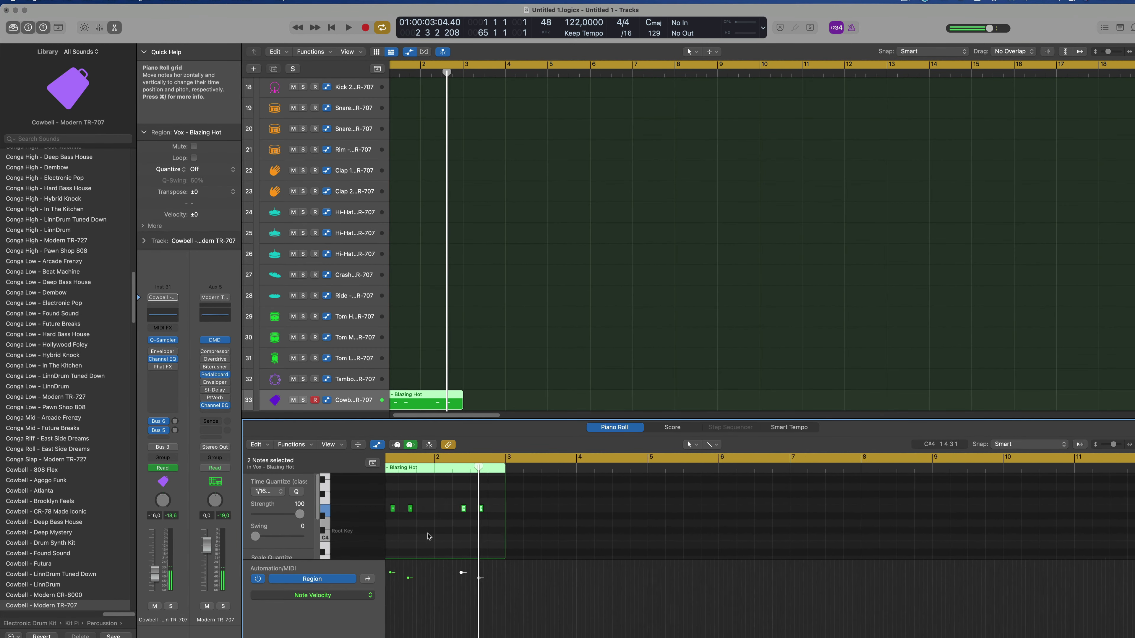
{"action": "scroll", "coordinate": [427, 537], "scroll_direction": "left", "scroll_amount": 5}
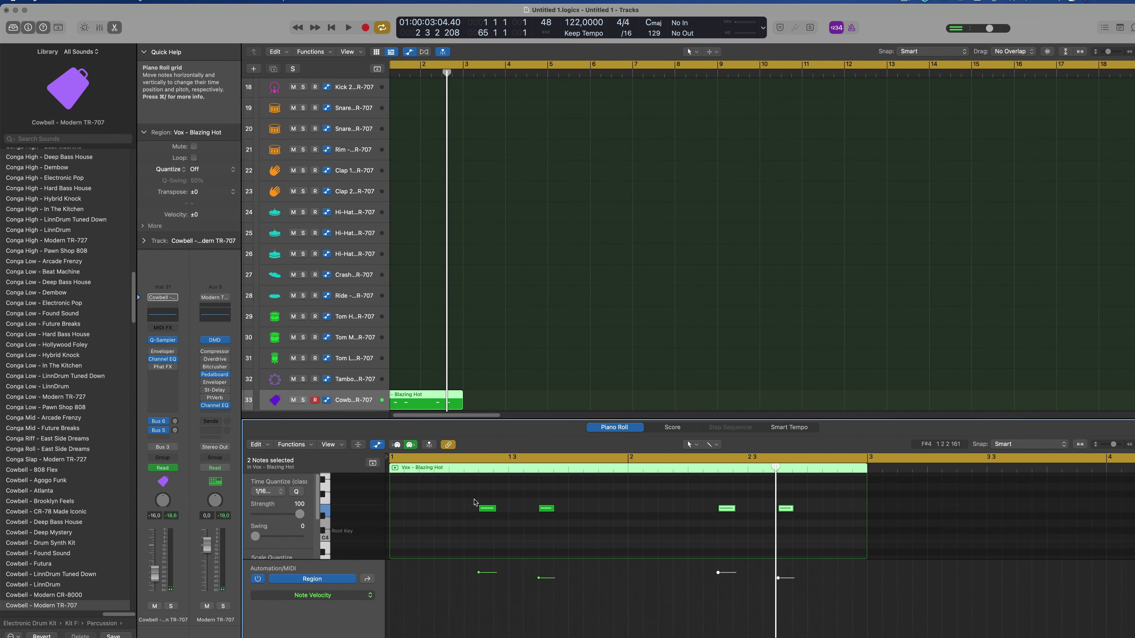
{"action": "left_click_drag", "start_coordinate": [482, 509], "coordinate": [437, 514]}
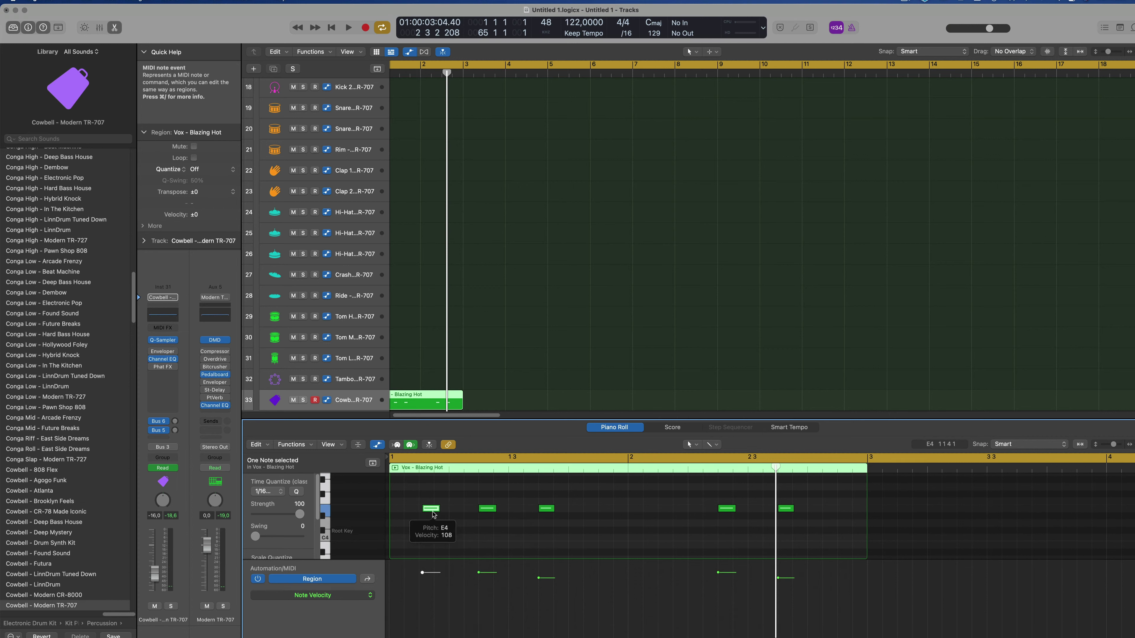
- Play the Cowbell pattern and copy a note to one beat before the last two notes in the second bar
{"action": "key", "text": "space"}
{"action": "scroll", "coordinate": [492, 541], "scroll_direction": "down", "scroll_amount": 3}
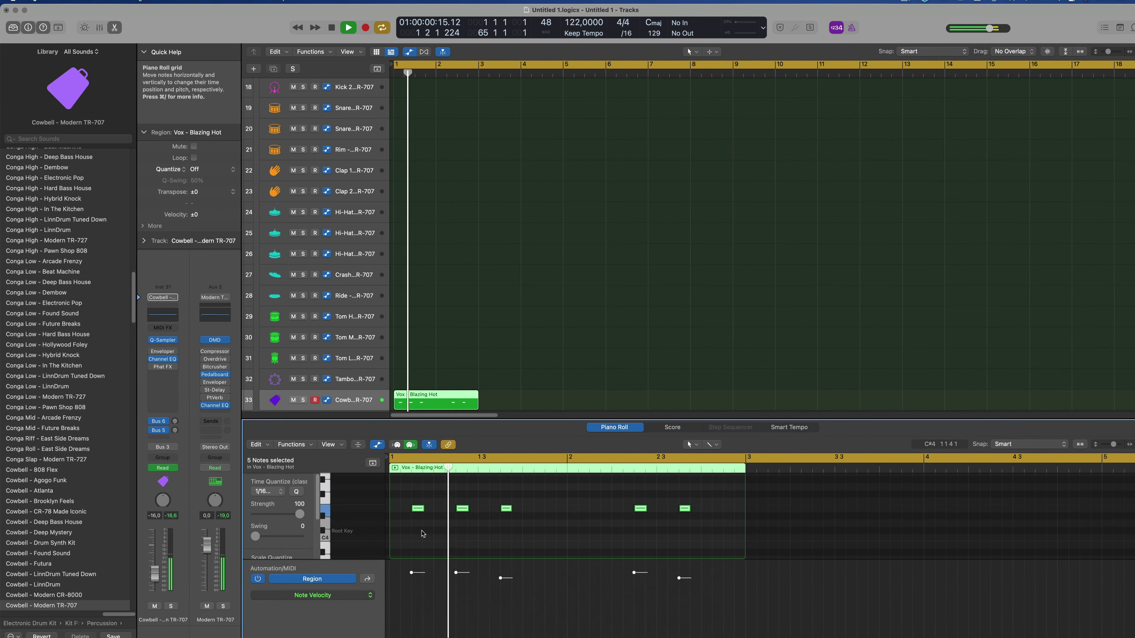
{"action": "left_click_drag", "start_coordinate": [527, 502], "coordinate": [576, 511]}
{"action": "left_click", "coordinate": [496, 525], "text": "ctrl+alt"}
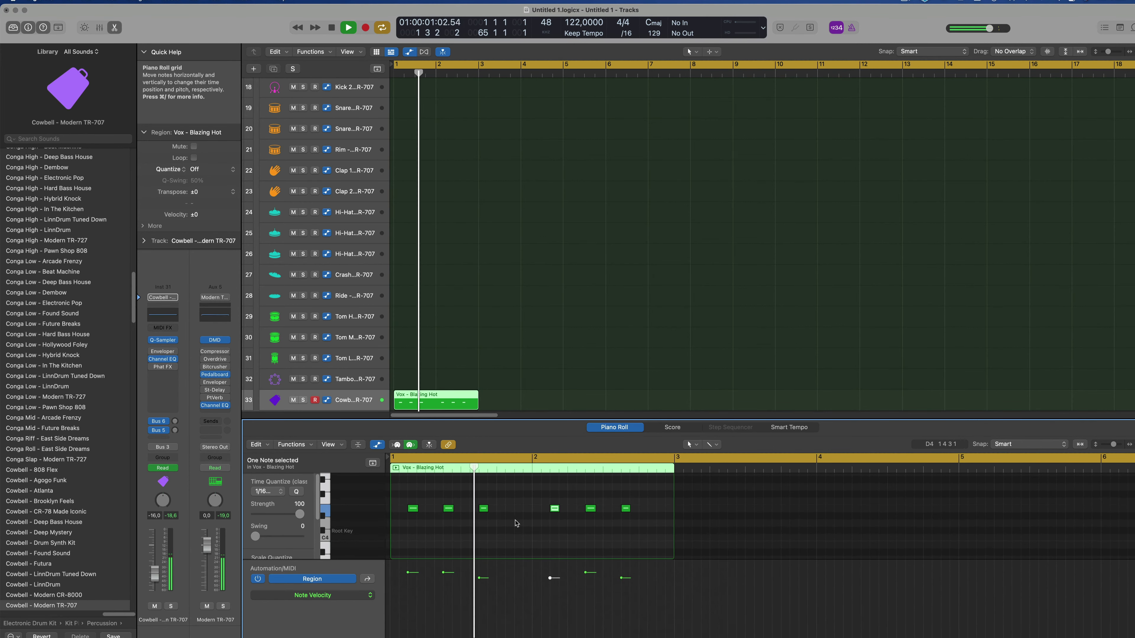
{"action": "left_click", "coordinate": [495, 525], "text": "ctrl+alt"}
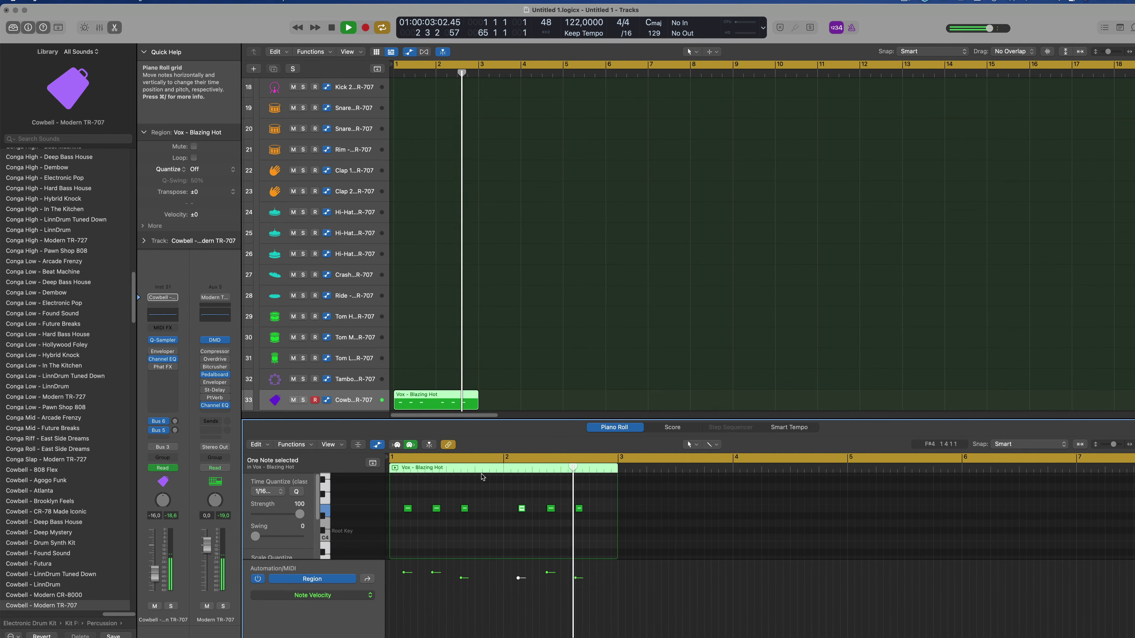
- Set the Cowbell's Bus 5 send to about -12.5 dB, lower its volume to -22.0 dB and replay from the start
{"action": "left_click", "coordinate": [337, 410]}
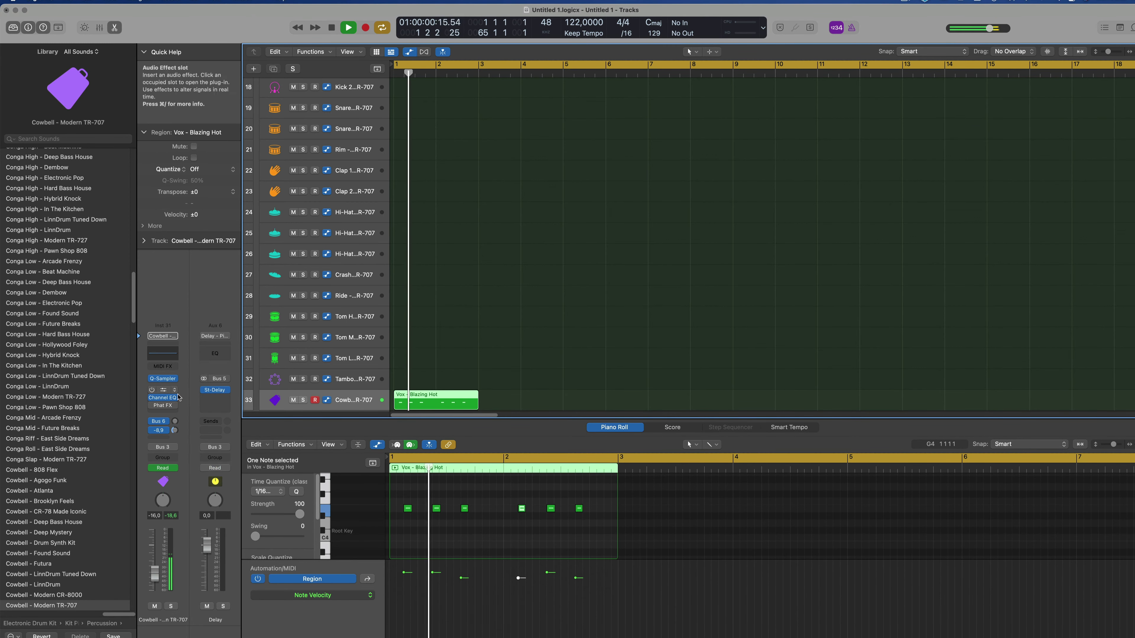
{"action": "left_click", "coordinate": [175, 430]}
{"action": "left_click_drag", "start_coordinate": [176, 438], "coordinate": [175, 460]}
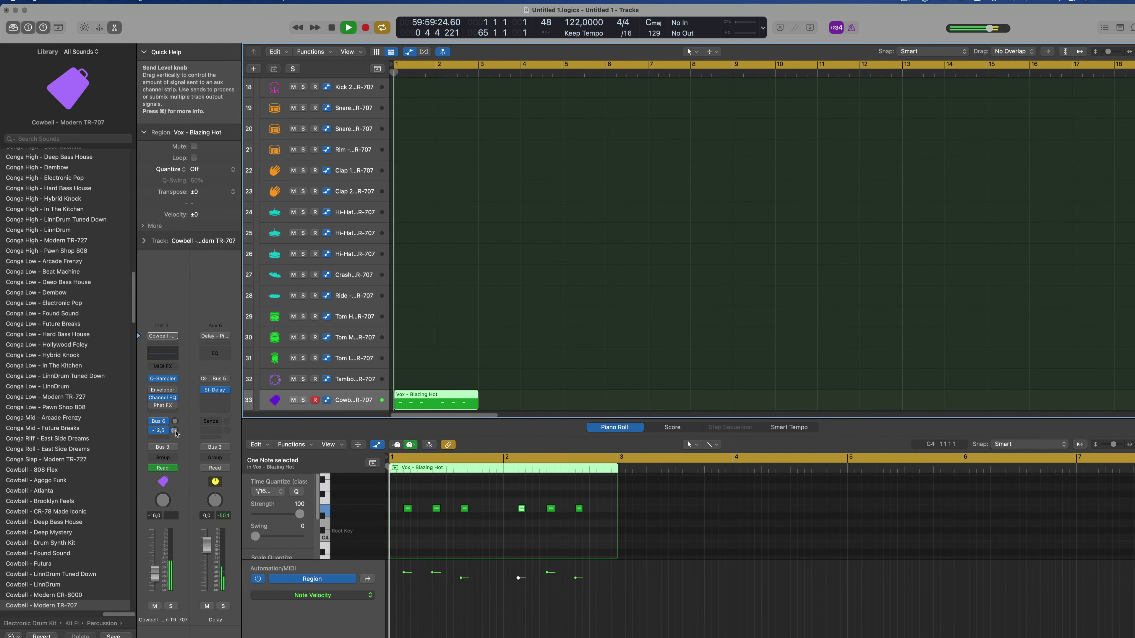
{"action": "left_click_drag", "start_coordinate": [169, 578], "coordinate": [157, 581]}
{"action": "key", "text": "space"}
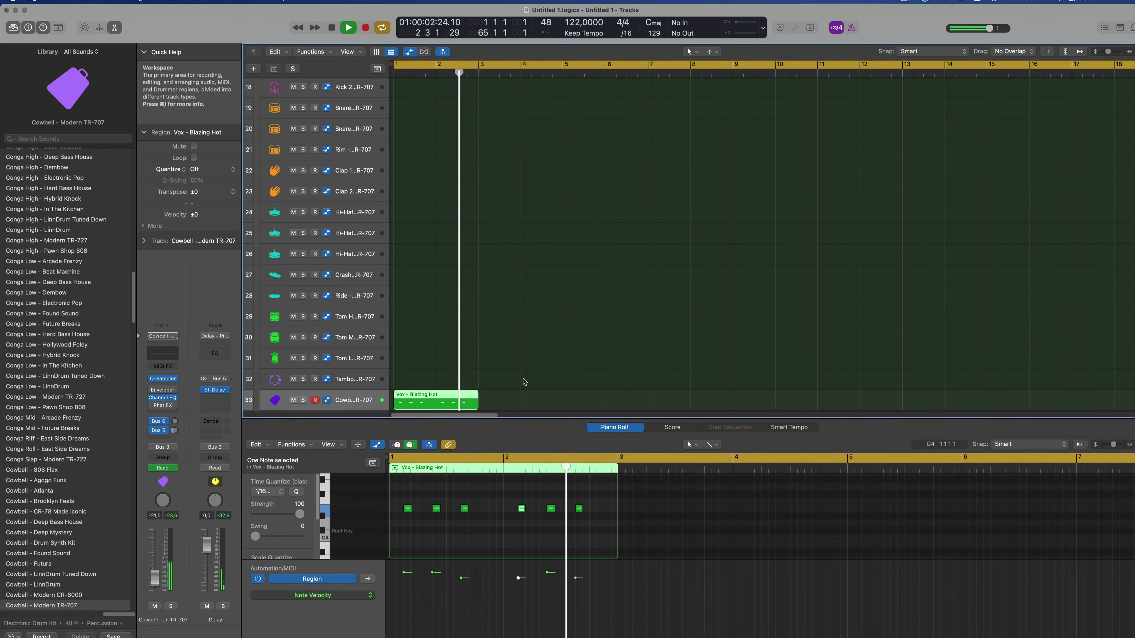
{"action": "key", "text": "Return"}
{"action": "key", "text": "Return"}
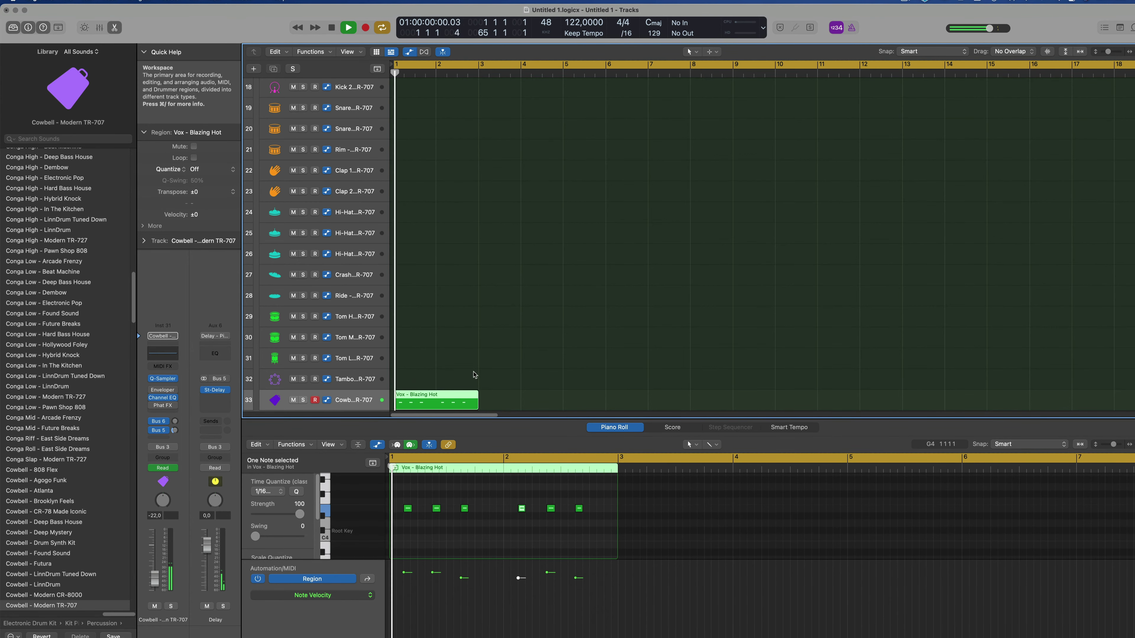
- Repeat the two-bar Cowbell region three times so the pattern fills bars 1 to 8
{"action": "key", "text": "super+r"}
{"action": "key", "text": "super+r"}
{"action": "key", "text": "super+r"}
{"action": "left_click", "coordinate": [536, 308], "text": "ctrl+alt"}
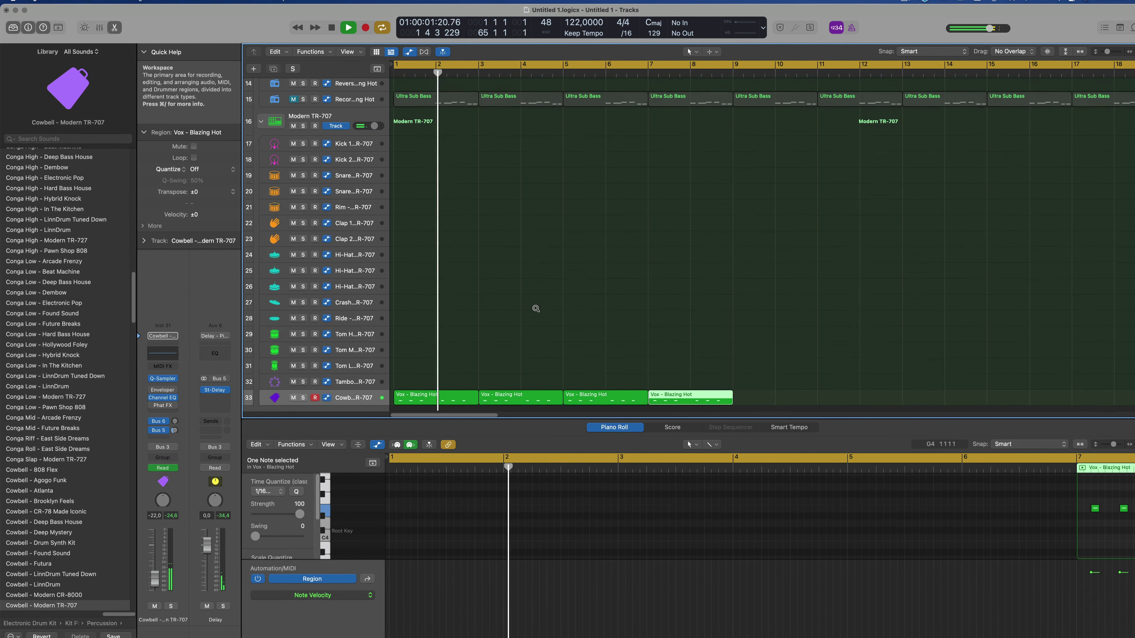
- Select the four Cowbell regions in bars 1 to 8 and repeat them until the pattern fills bars 1 to 64
{"action": "left_click", "coordinate": [536, 308], "text": "ctrl+alt"}
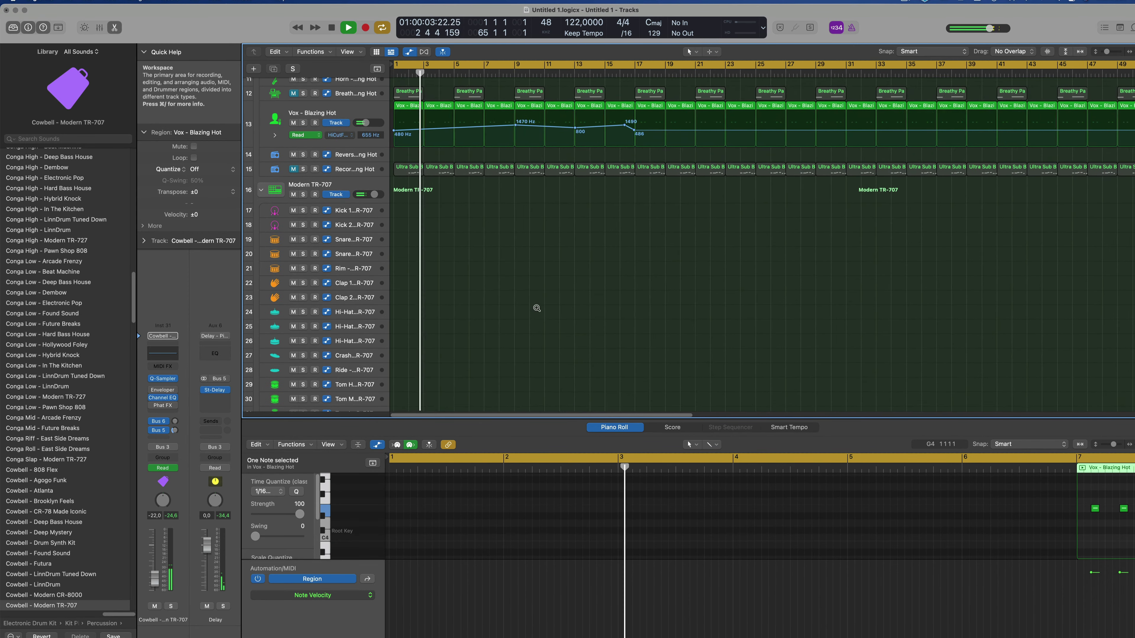
{"action": "scroll", "coordinate": [537, 310], "scroll_direction": "down", "scroll_amount": 5}
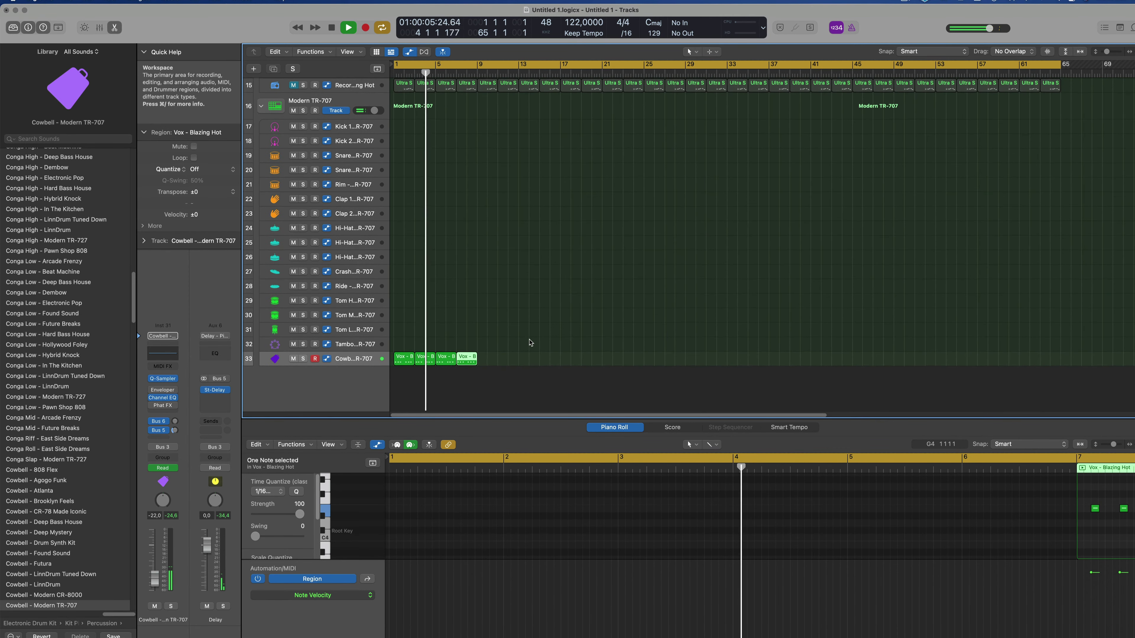
{"action": "left_click_drag", "start_coordinate": [529, 341], "coordinate": [358, 388]}
{"action": "key", "text": "super+r"}
{"action": "key", "text": "super+r"}
{"action": "key", "text": "super+r"}
{"action": "key", "text": "super+r"}
{"action": "key", "text": "super+r"}
{"action": "key", "text": "super+r"}
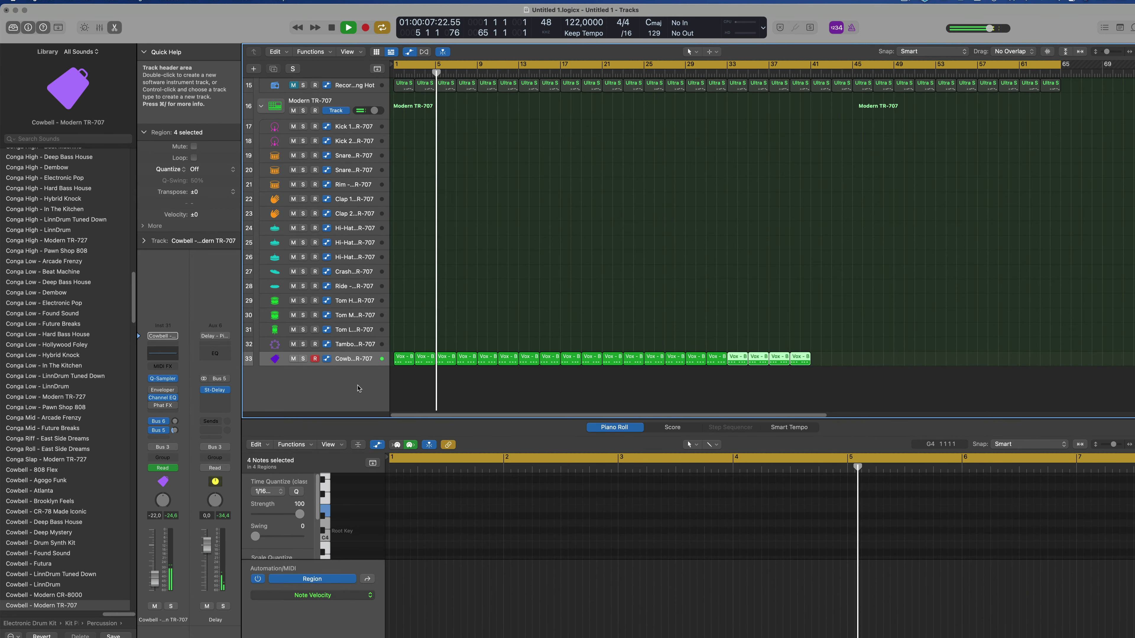
{"action": "key", "text": "super+r"}
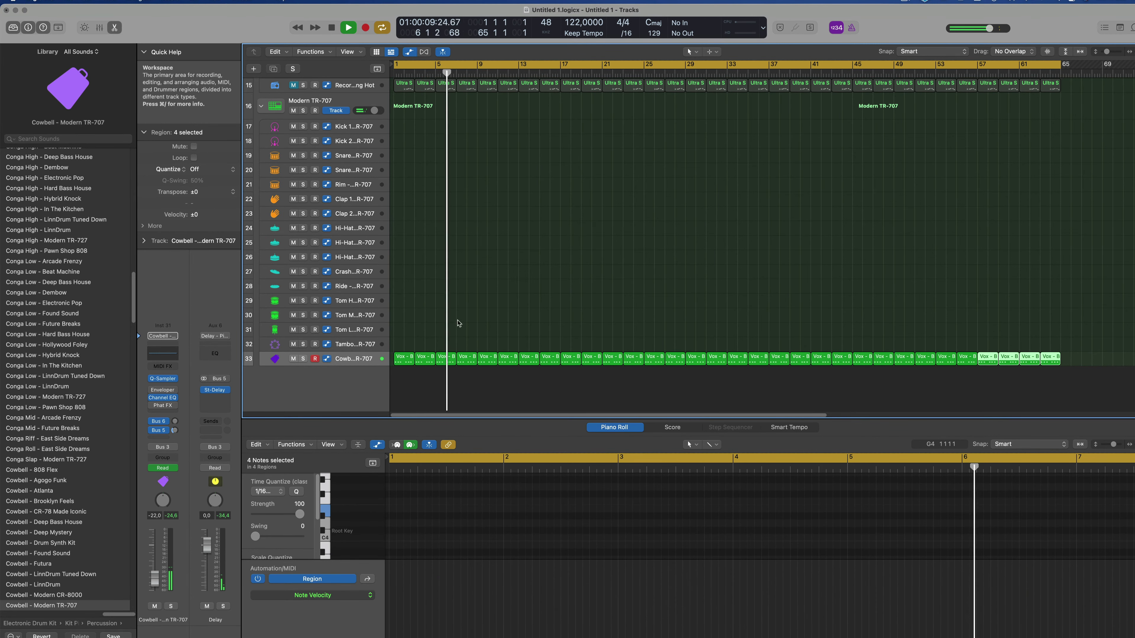
{"action": "scroll", "coordinate": [454, 325], "scroll_direction": "up", "scroll_amount": 1}
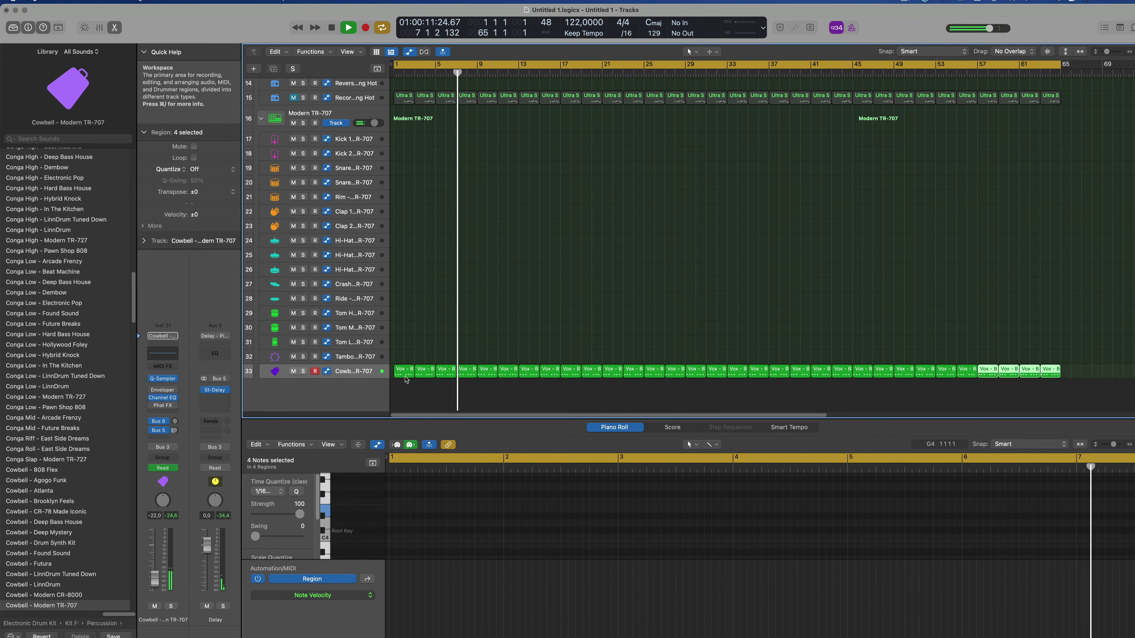
- Copy the first Cowbell region onto the Tom High track and transpose all its notes down two octaves to E2
{"action": "left_click_drag", "start_coordinate": [404, 371], "coordinate": [404, 319]}
{"action": "key", "text": "Return"}
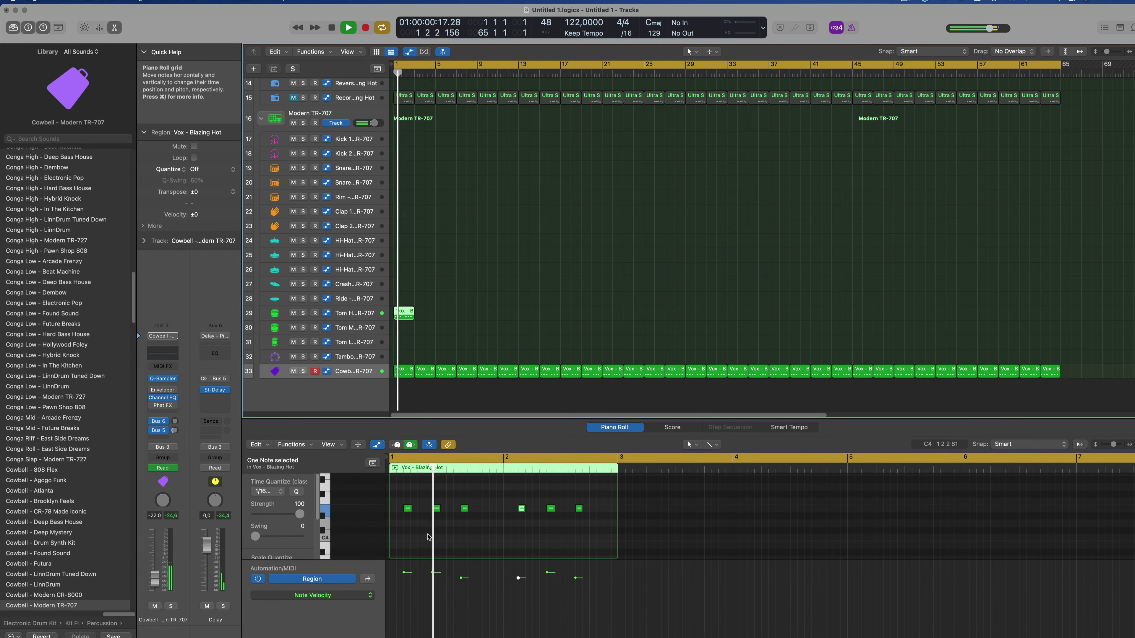
{"action": "left_click_drag", "start_coordinate": [393, 499], "coordinate": [625, 528]}
{"action": "key", "text": "space"}
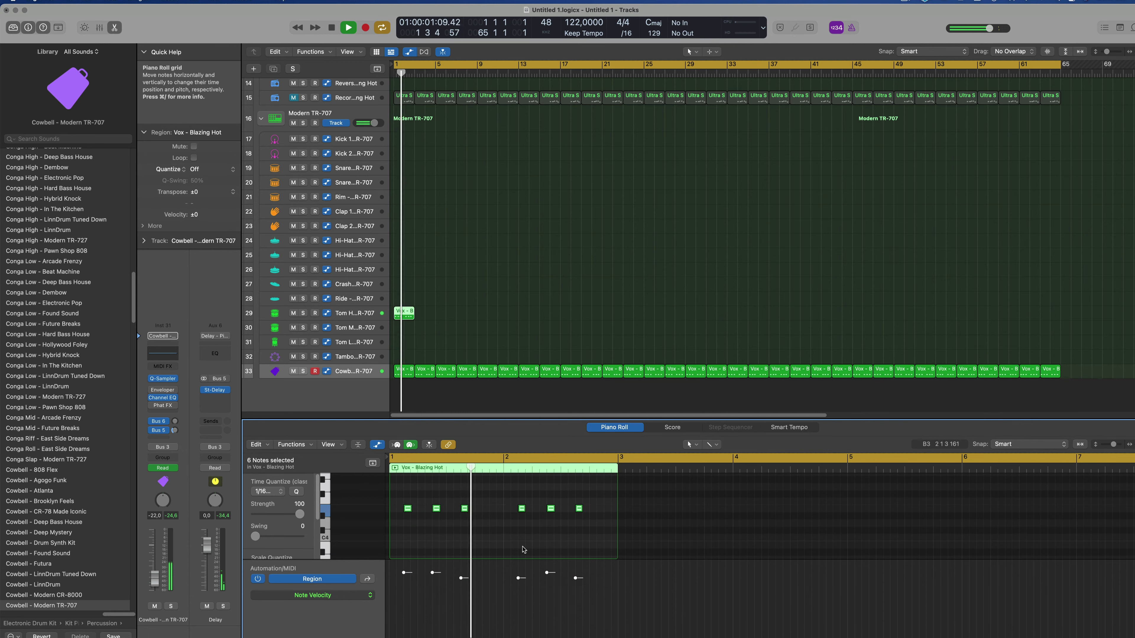
{"action": "scroll", "coordinate": [523, 547], "scroll_direction": "down", "scroll_amount": 3}
{"action": "scroll", "coordinate": [525, 548], "scroll_direction": "up", "scroll_amount": 3}
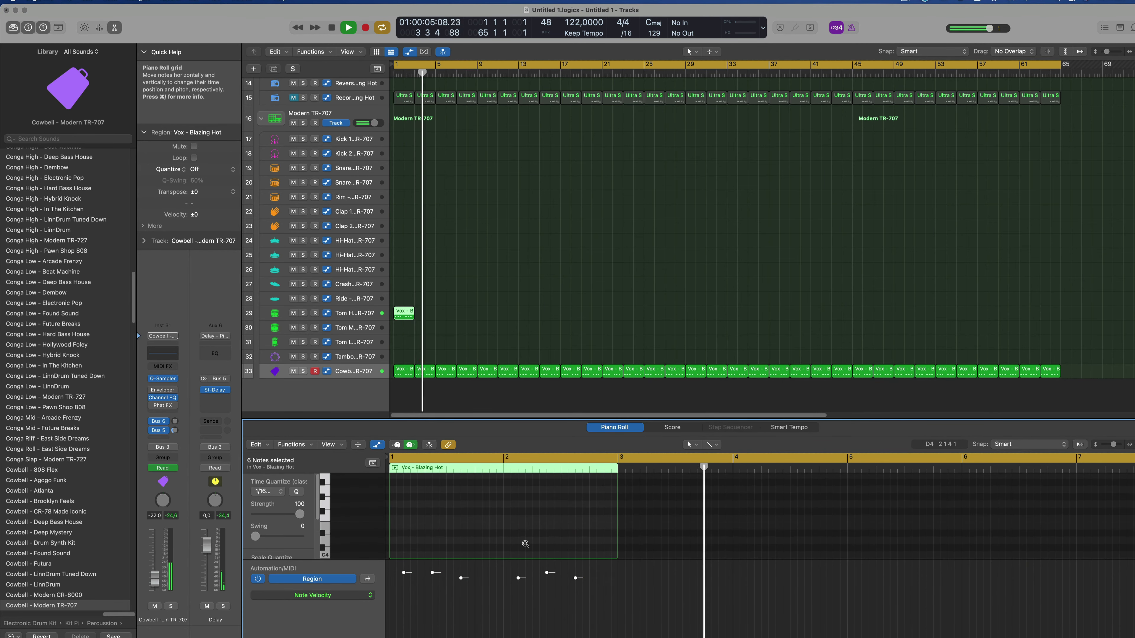
{"action": "key", "text": "Return"}
{"action": "scroll", "coordinate": [482, 527], "scroll_direction": "down", "scroll_amount": 5}
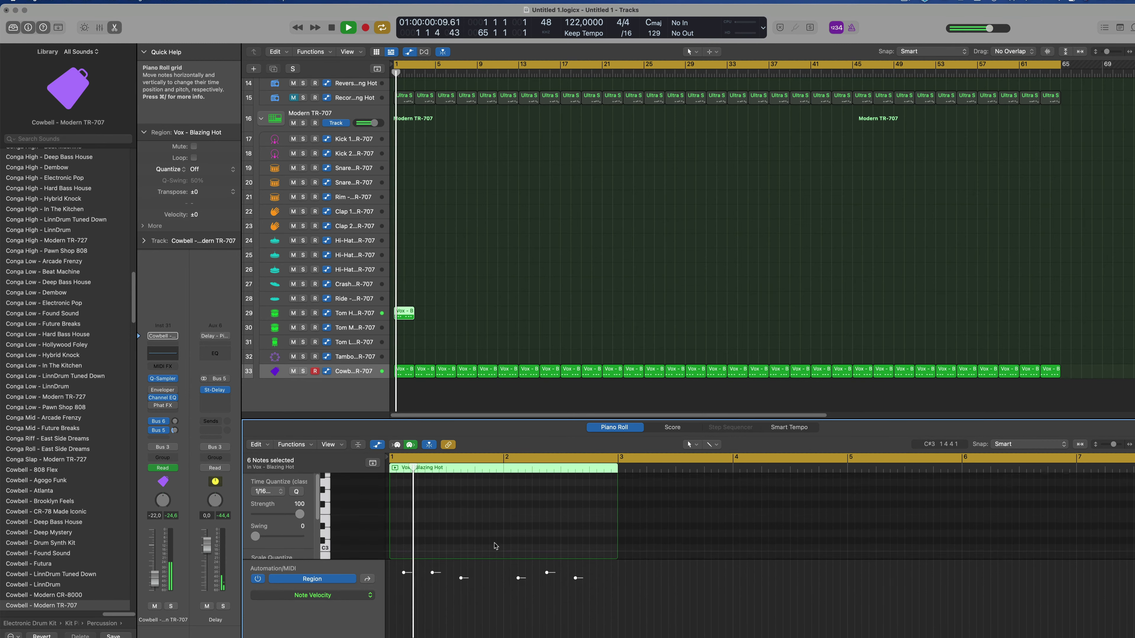
- Delete the first two notes of each bar in the Tom High region and nudge the remaining notes three sixteenths later
{"action": "left_click_drag", "start_coordinate": [397, 488], "coordinate": [570, 504]}
{"action": "key", "text": "space"}
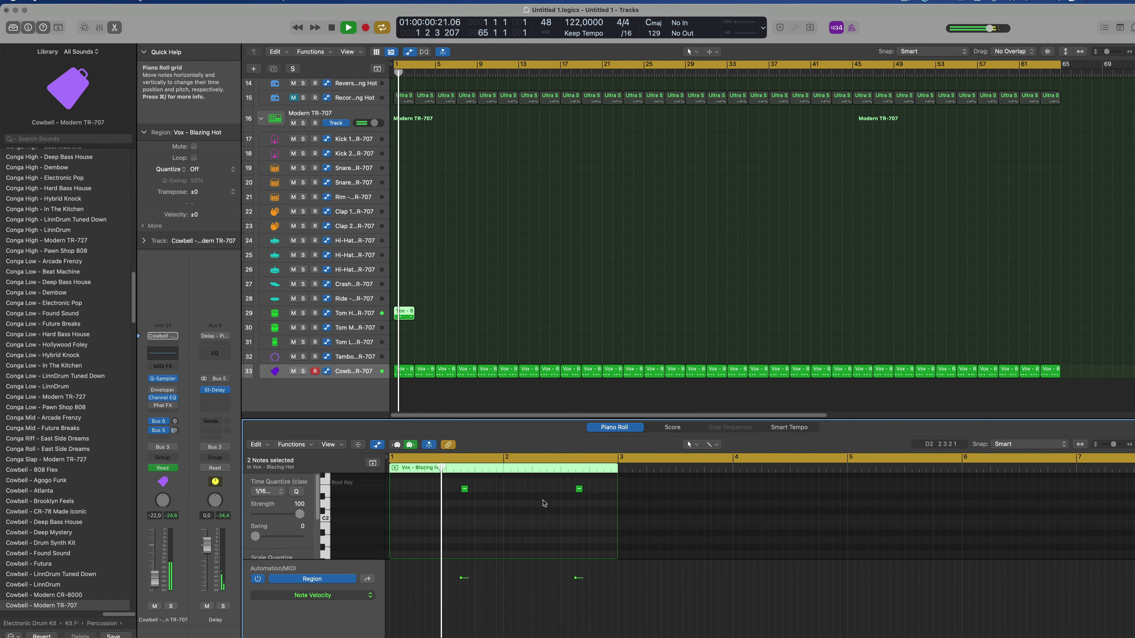
{"action": "key", "text": "space"}
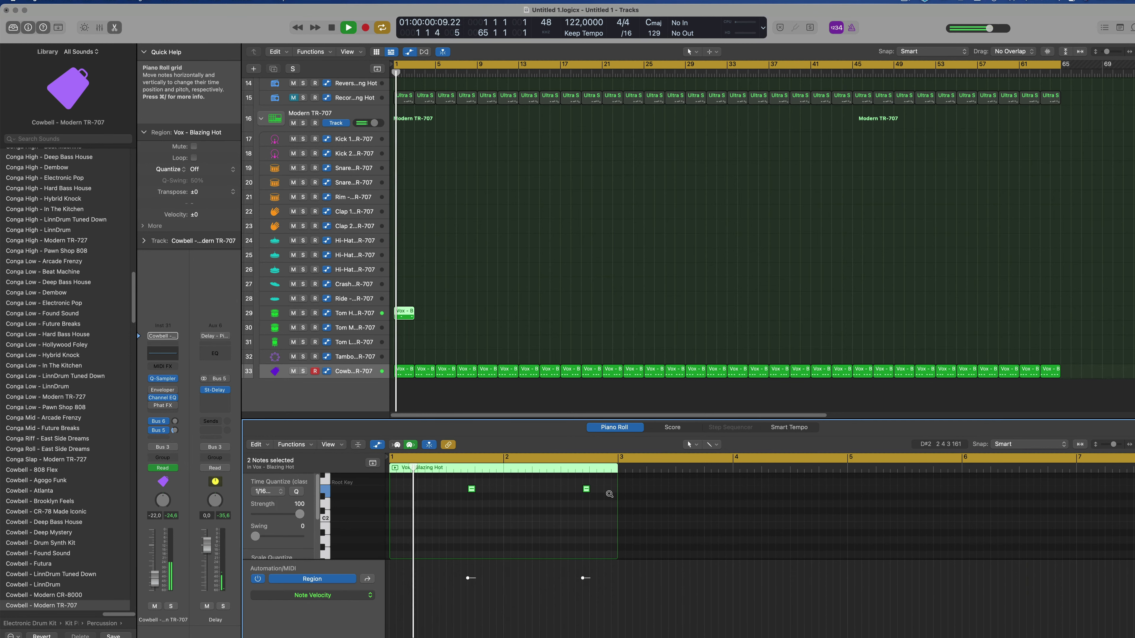
{"action": "key", "text": "alt+Right"}
{"action": "key", "text": "alt+Right"}
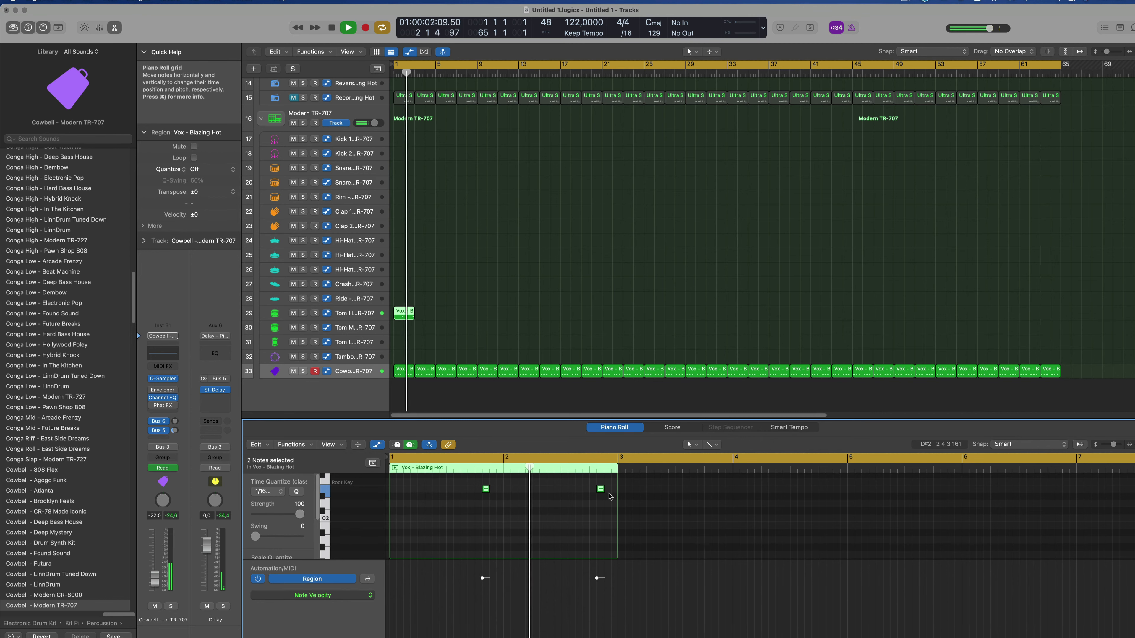
{"action": "key", "text": "Return"}
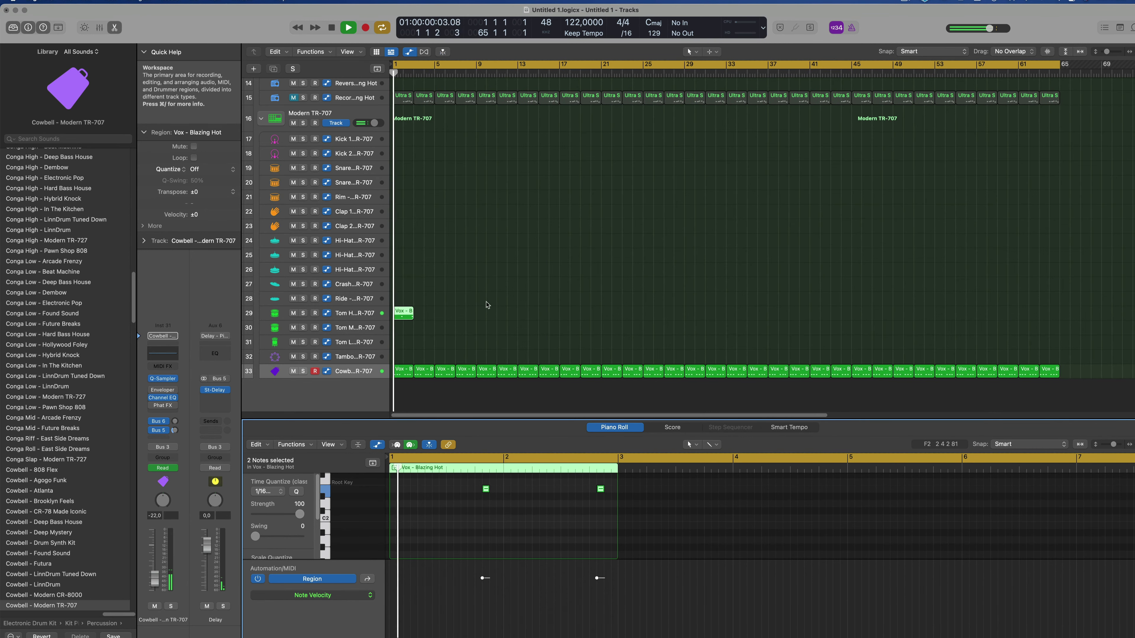
- Transpose the Tom High notes down another octave to E1, then replay from the start with the Tom High track selected
{"action": "left_click", "coordinate": [474, 519]}
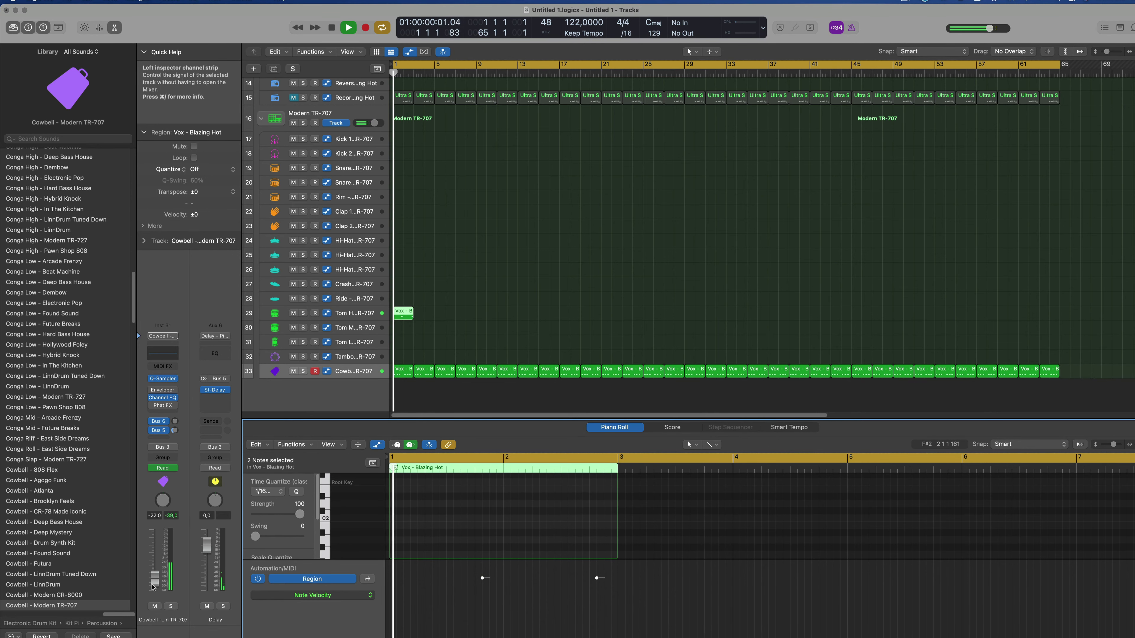
{"action": "key", "text": "Tab"}
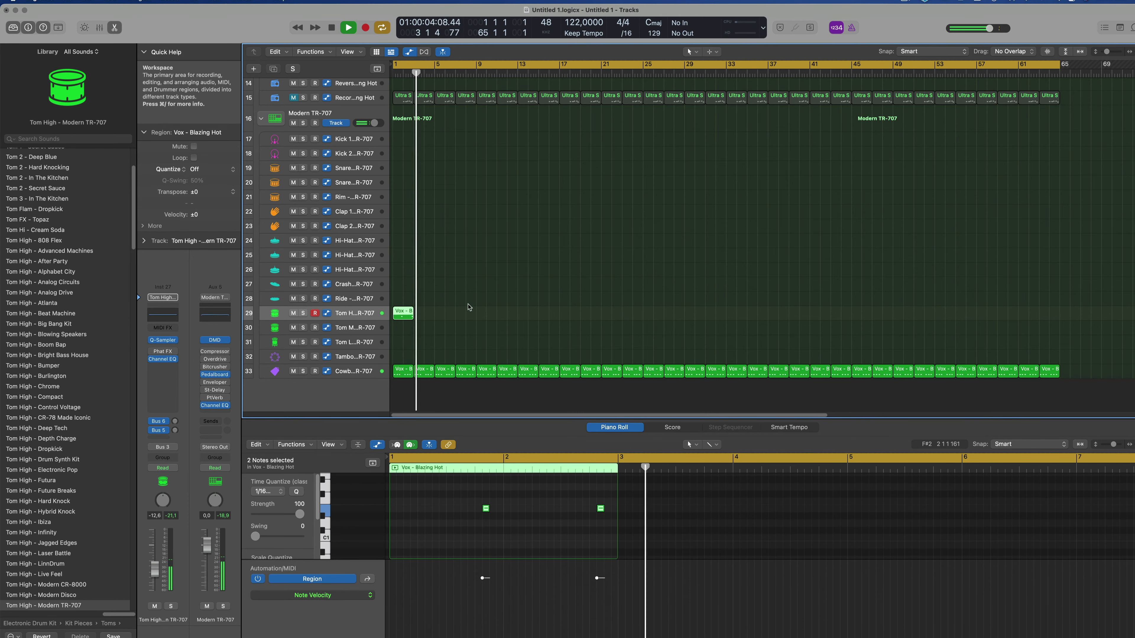
{"action": "key", "text": "Return"}
- Repeat the two-bar Tom High region until it fills bars 1 to 64, undoing the repeat past the end
{"action": "key", "text": "super+r"}
{"action": "key", "text": "super+r"}
{"action": "key", "text": "super+r"}
{"action": "key", "text": "super+r"}
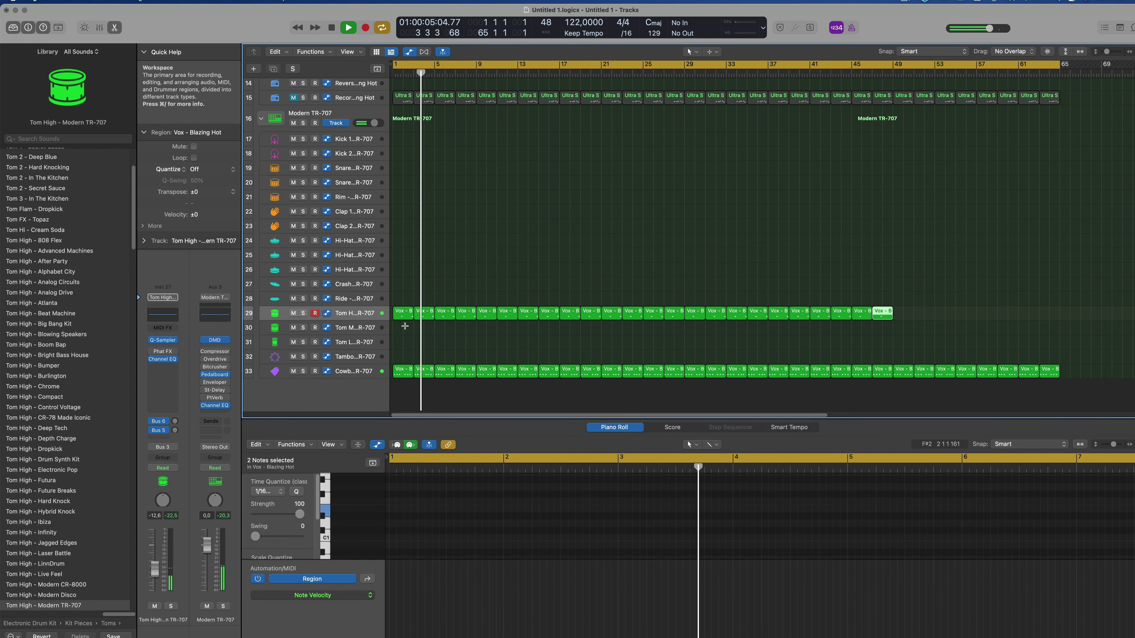
{"action": "key", "text": "super+r"}
{"action": "key", "text": "super+r"}
{"action": "key", "text": "super+r"}
{"action": "key", "text": "super+r"}
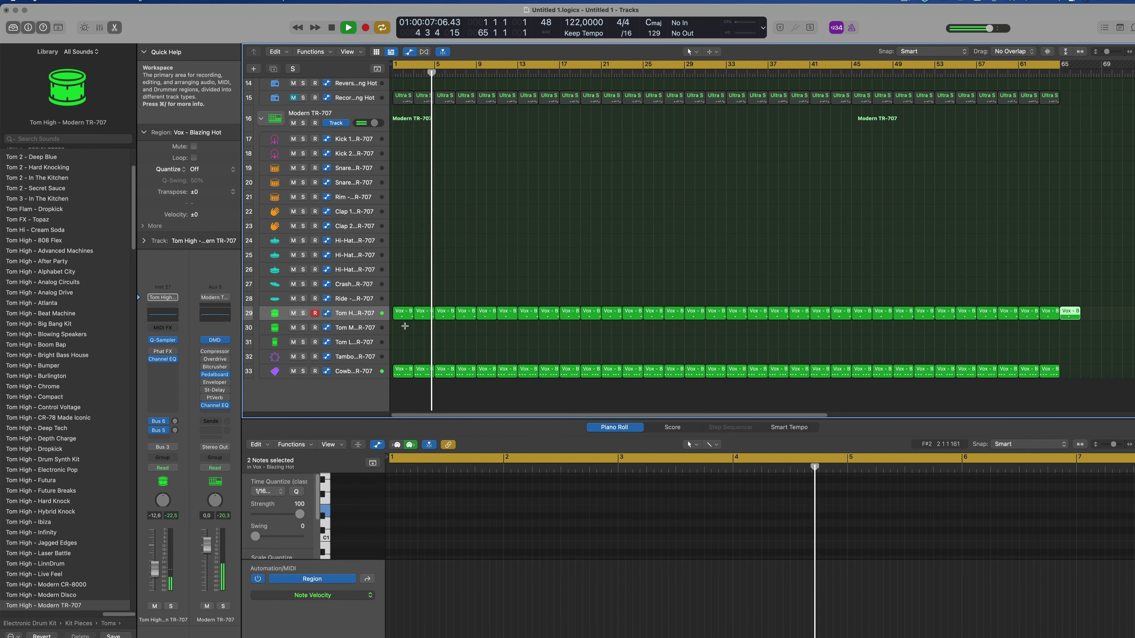
{"action": "key", "text": "super+z"}
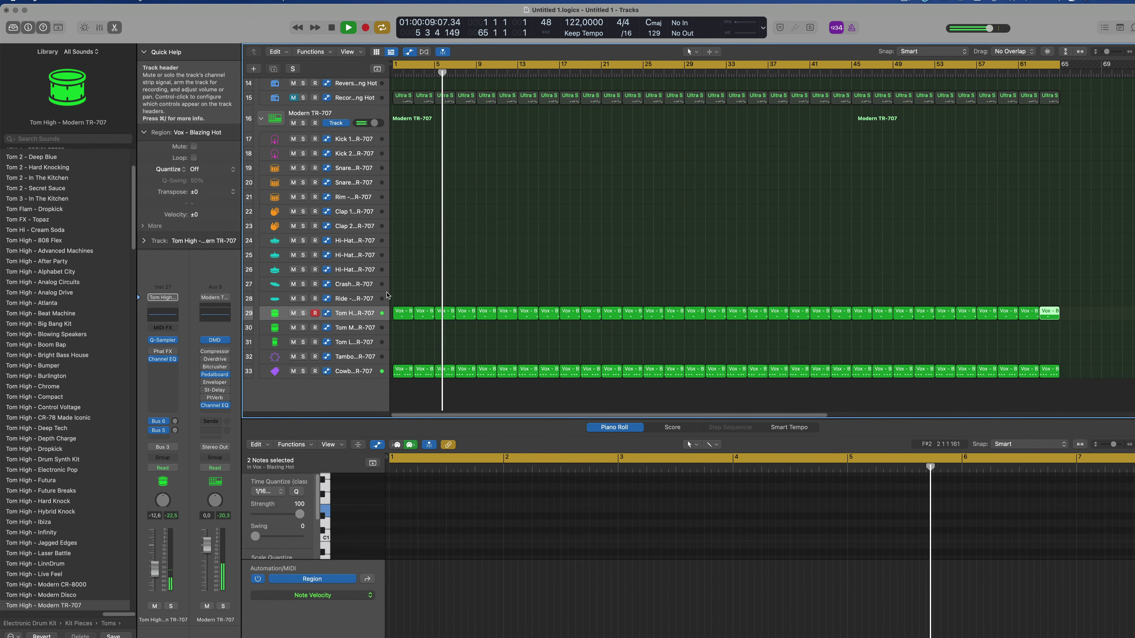
- Move the first Cowbell region to the Hi-Hat Open track, transpose its notes down an octave to E3 and play it
{"action": "scroll", "coordinate": [414, 203], "scroll_direction": "up", "scroll_amount": 3}
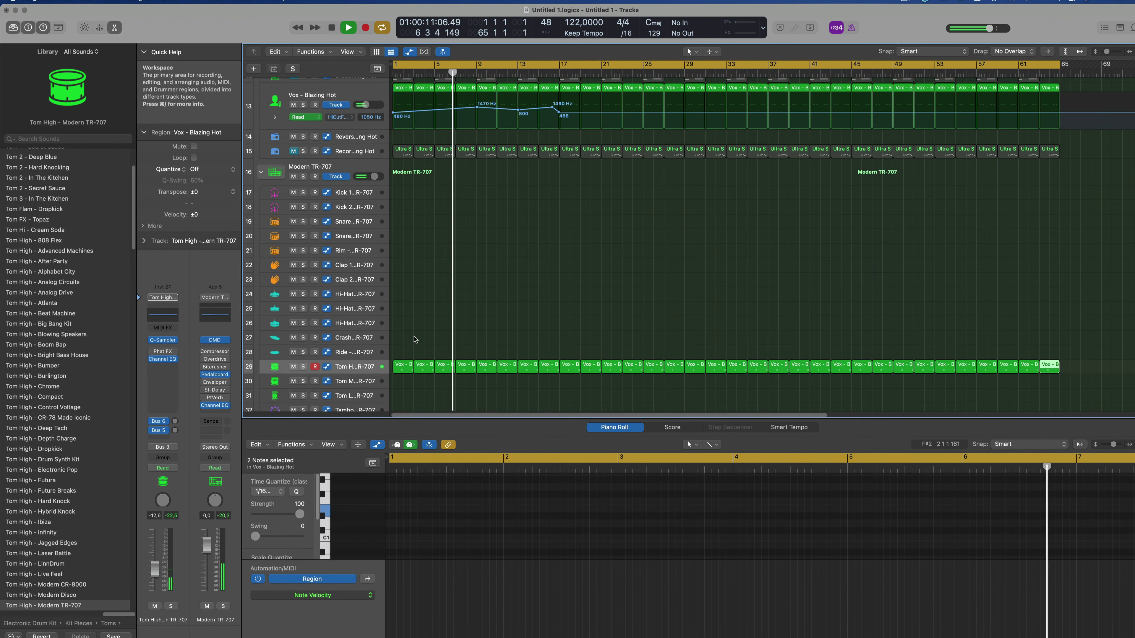
{"action": "scroll", "coordinate": [414, 342], "scroll_direction": "down", "scroll_amount": 3}
{"action": "left_click", "coordinate": [403, 362]}
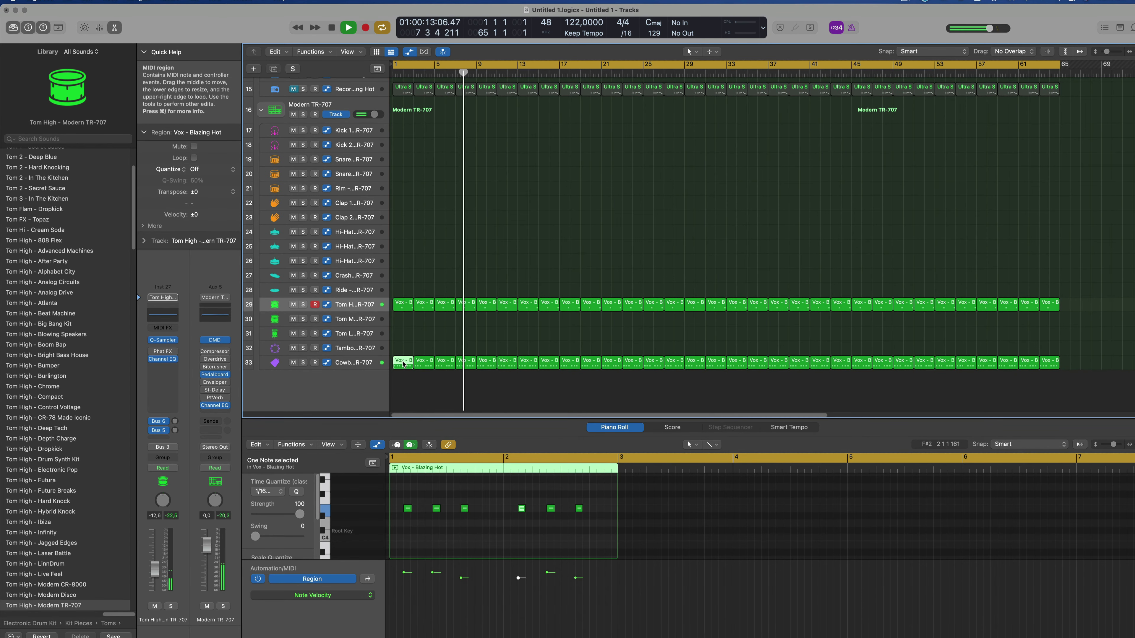
{"action": "left_click_drag", "start_coordinate": [403, 364], "coordinate": [404, 263]}
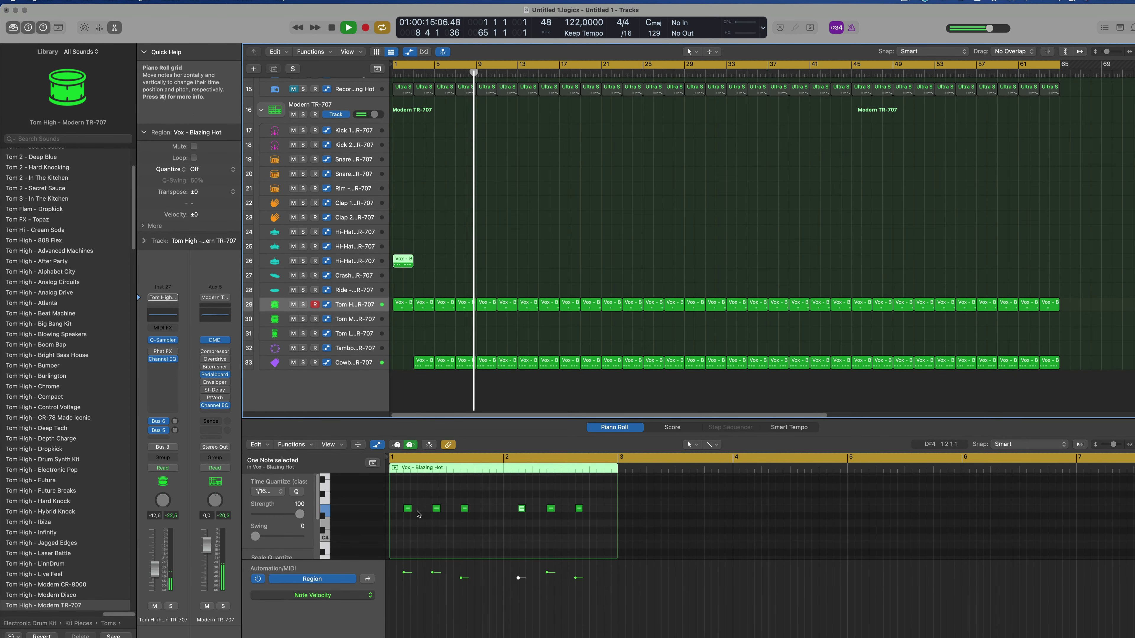
{"action": "scroll", "coordinate": [415, 536], "scroll_direction": "up", "scroll_amount": 5}
{"action": "scroll", "coordinate": [416, 544], "scroll_direction": "down", "scroll_amount": 6}
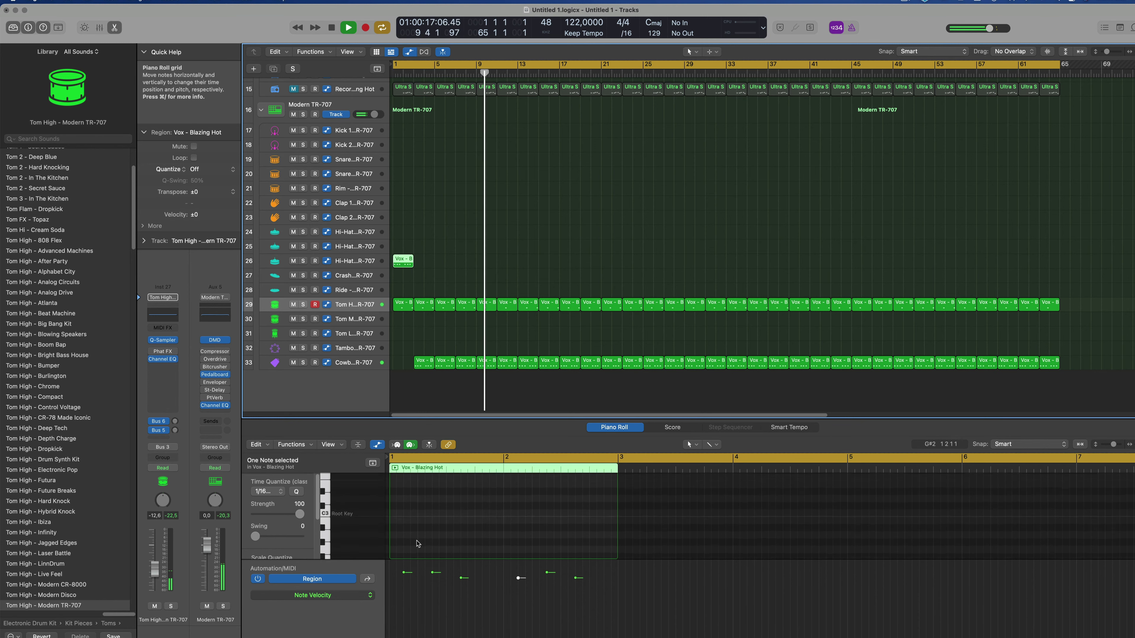
{"action": "left_click_drag", "start_coordinate": [400, 490], "coordinate": [640, 509]}
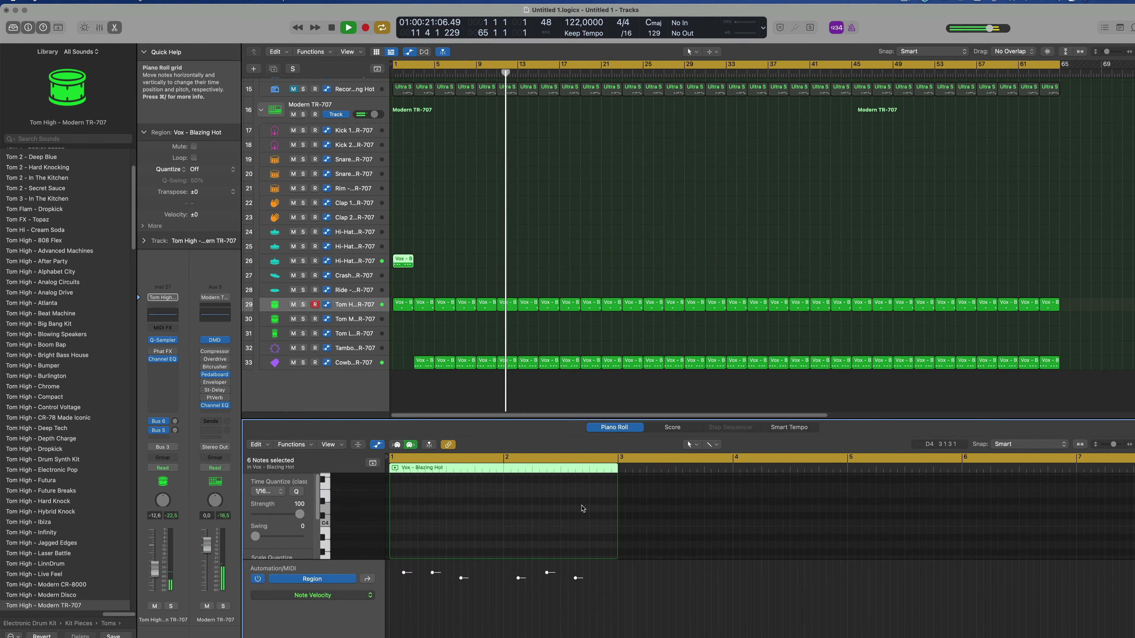
{"action": "scroll", "coordinate": [582, 508], "scroll_direction": "down", "scroll_amount": 3}
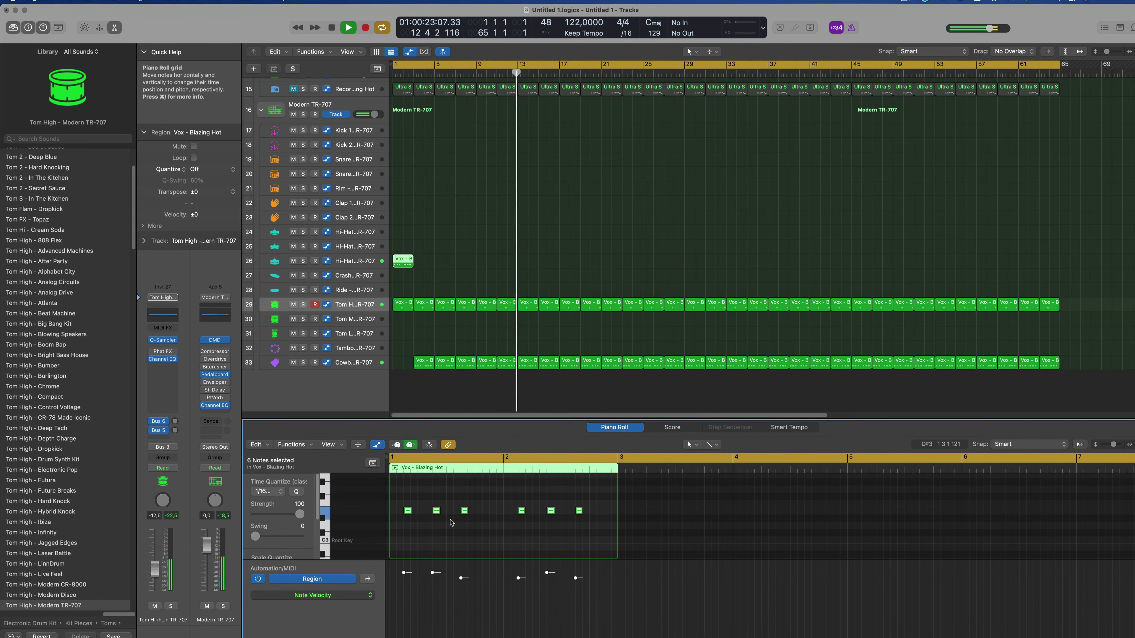
{"action": "key", "text": "space"}
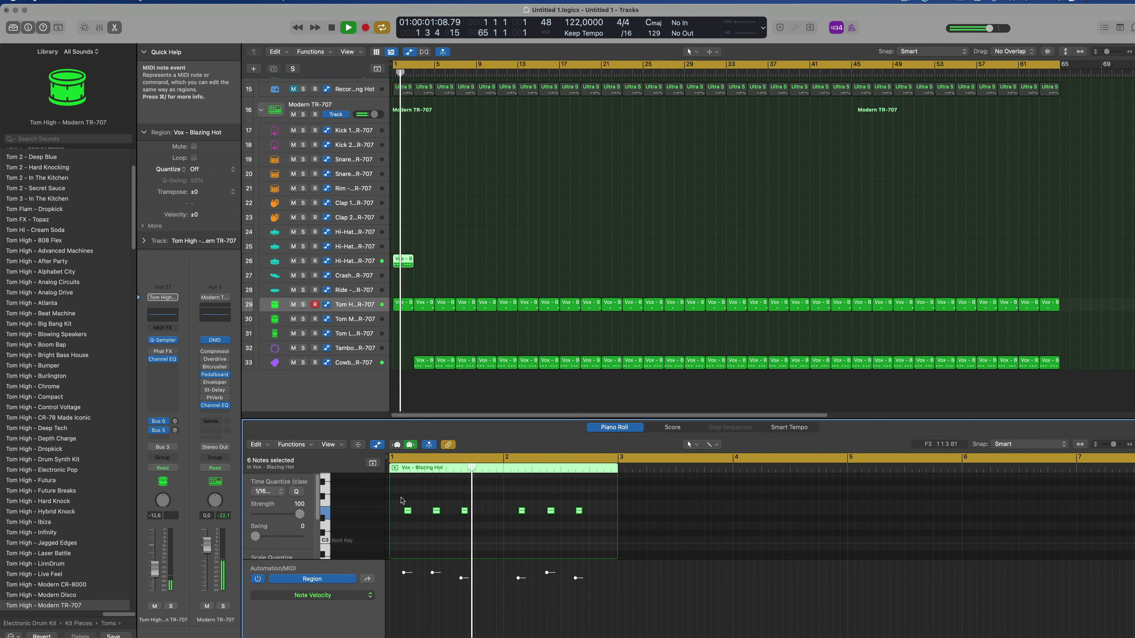
- Stop playback, copy the selected Hi-Hat Open notes one beat later to fill every offbeat, and replay the pattern
{"action": "key", "text": "space"}
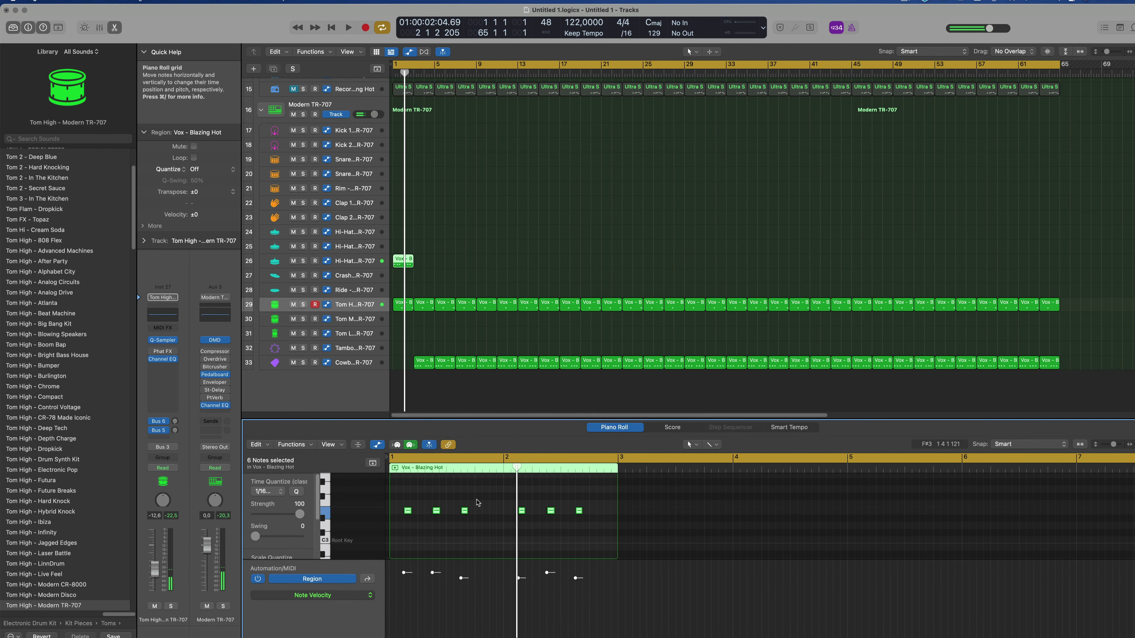
{"action": "left_click_drag", "start_coordinate": [464, 512], "coordinate": [494, 512]}
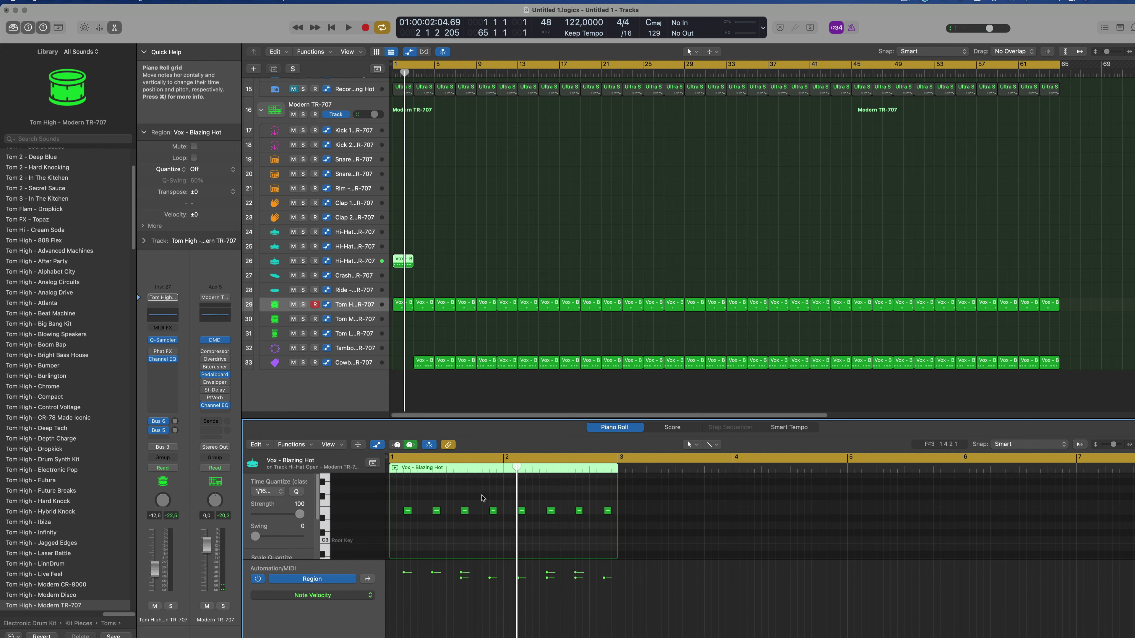
{"action": "key", "text": "space"}
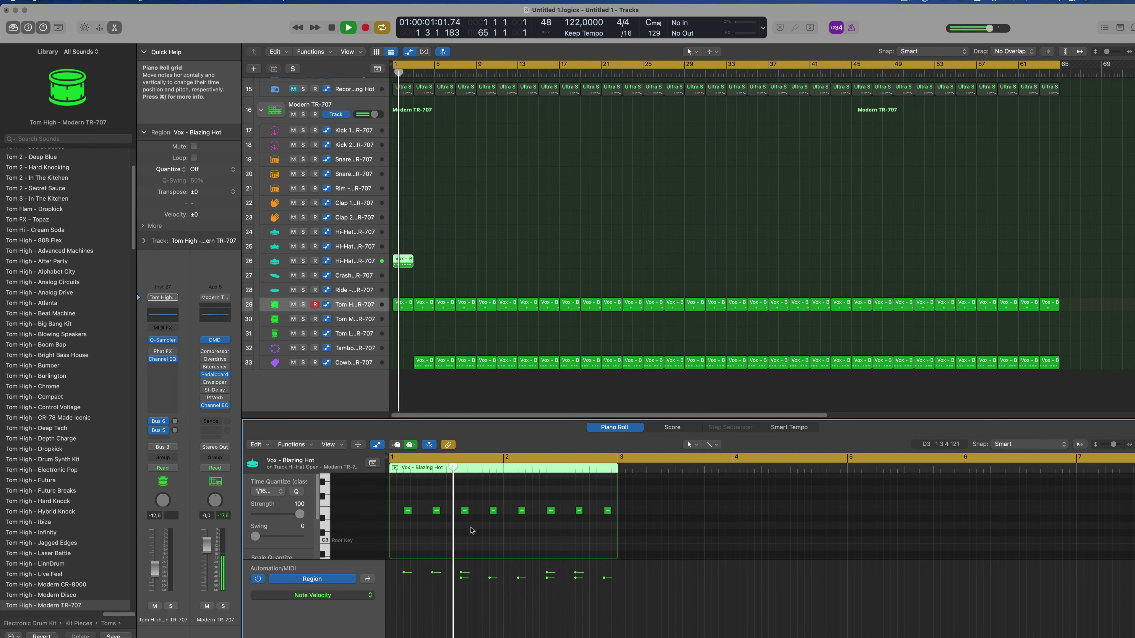
- Select the Hi-Hat Open track, set its volume to -19.5 dB and replay from the start
{"action": "left_click", "coordinate": [406, 260]}
{"action": "key", "text": "space"}
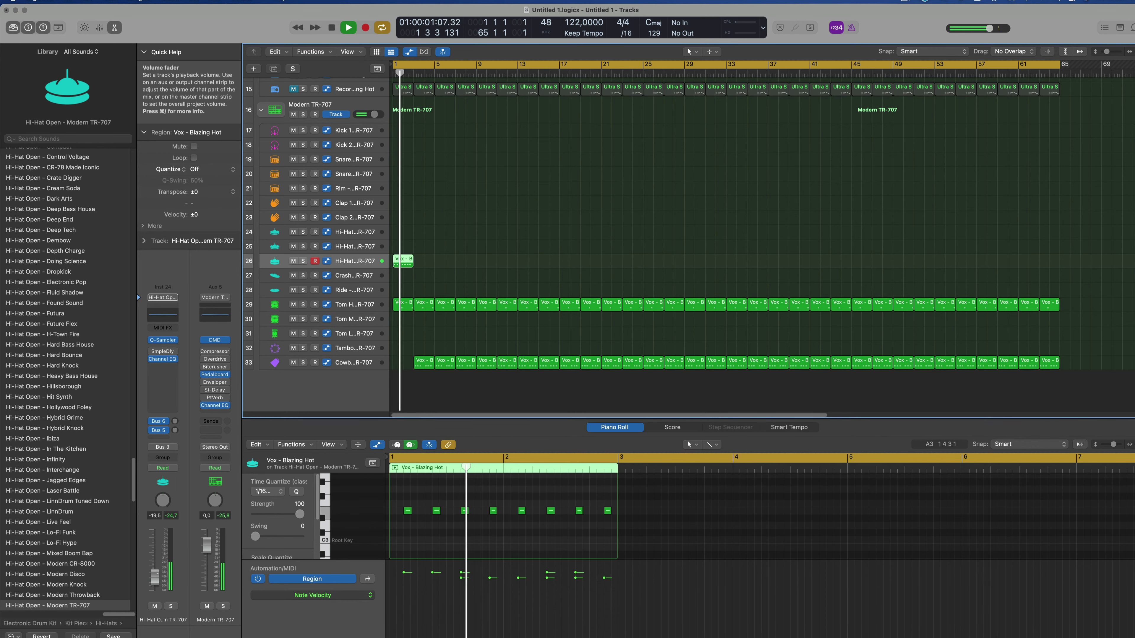
{"action": "key", "text": "Return"}
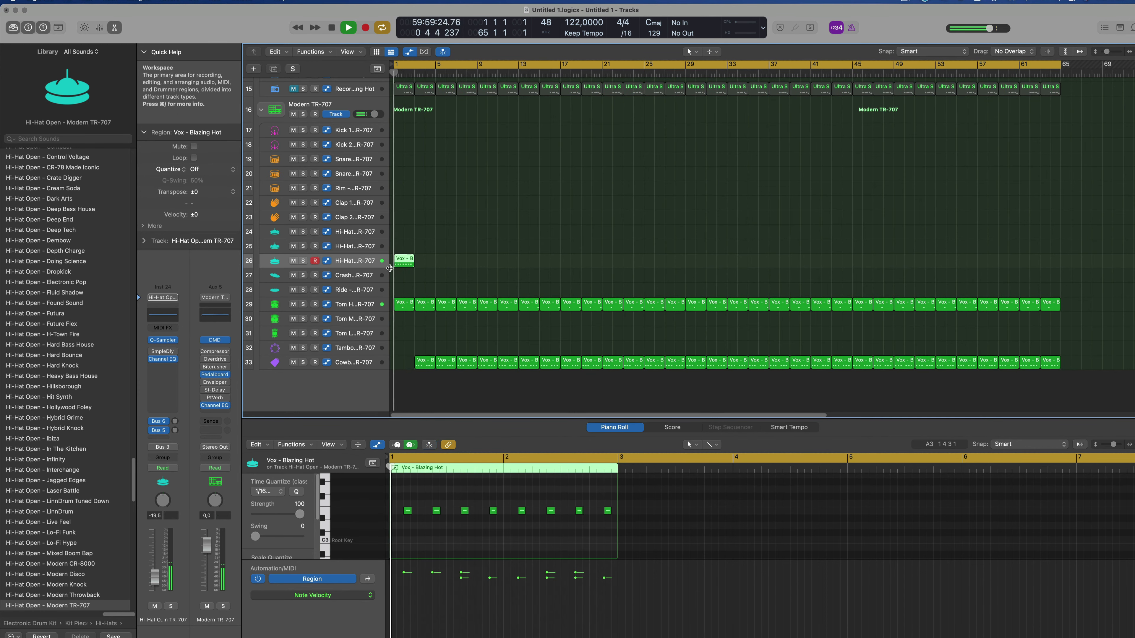
- Repeat the two-bar Hi-Hat Open region along its track through the end of bar 64
{"action": "key", "text": "super+r"}
{"action": "key", "text": "super+r"}
{"action": "key", "text": "super+r"}
{"action": "key", "text": "super+r"}
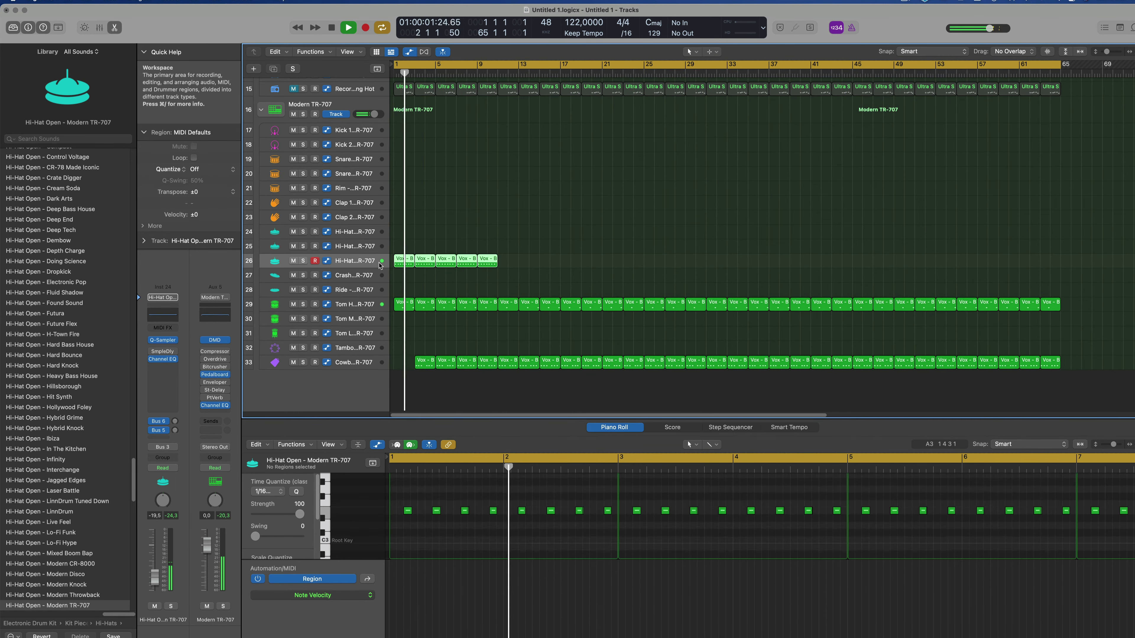
{"action": "key", "text": "super+r"}
{"action": "key", "text": "super+r"}
{"action": "key", "text": "super+r"}
{"action": "key", "text": "super+r"}
{"action": "key", "text": "super+r"}
{"action": "key", "text": "super+r"}
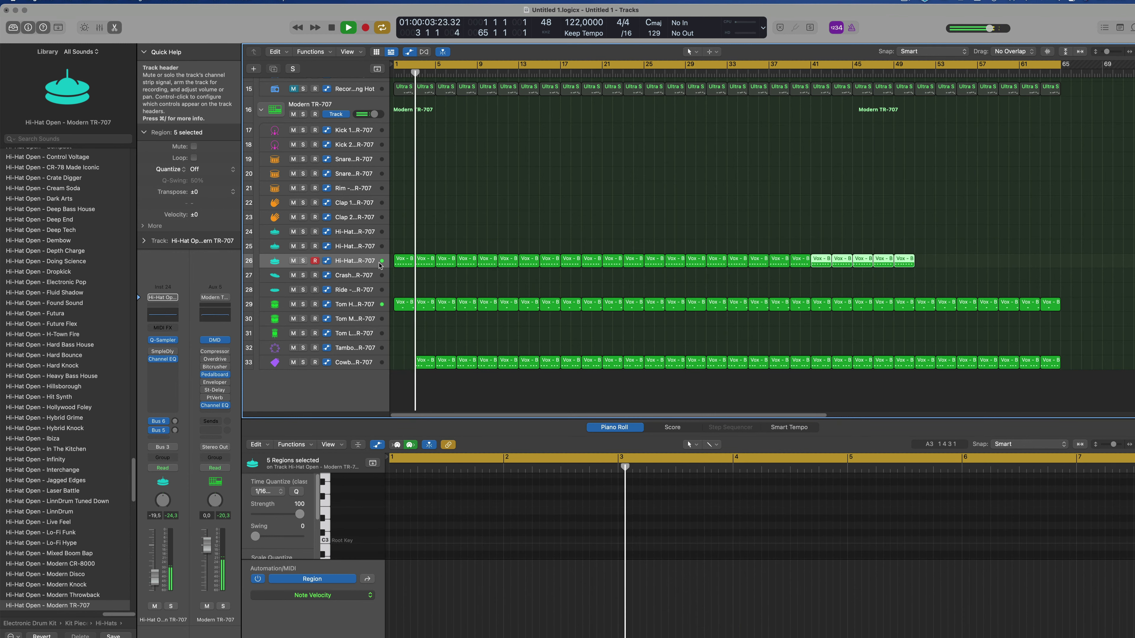
- Replay the arrangement and copy a Cowbell region into the empty first two bars of its track
{"action": "key", "text": "space"}
{"action": "key", "text": "space"}
{"action": "mouse_move", "coordinate": [425, 363]}
{"action": "left_mouse_down"}
{"action": "mouse_move", "coordinate": [404, 366]}
{"action": "mouse_move", "coordinate": [446, 364]}
{"action": "left_mouse_up"}
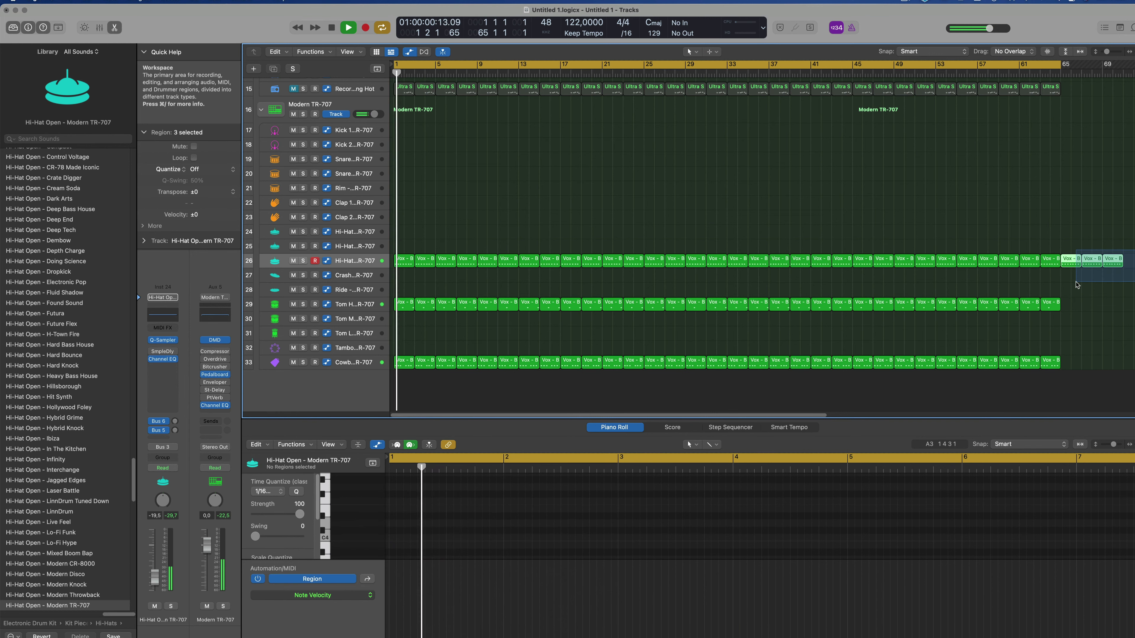
- Delete the three surplus Hi-Hat Open regions after bar 64 and lower the track's volume to -21.5 dB
{"action": "key", "text": "Delete"}
{"action": "scroll", "coordinate": [466, 329], "scroll_direction": "down", "scroll_amount": 1}
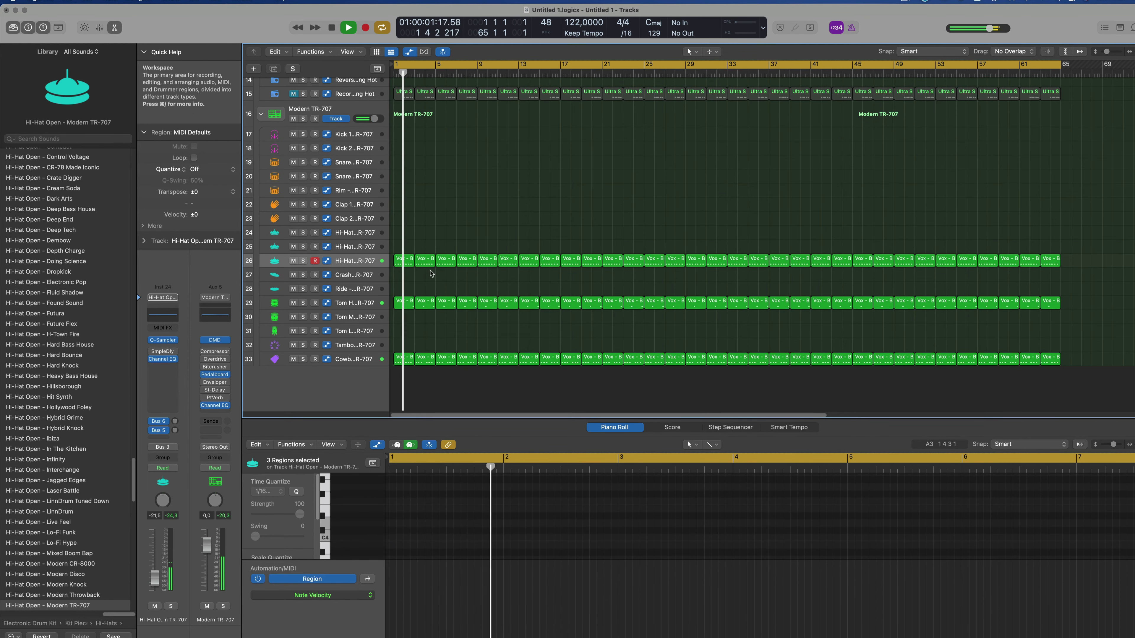
- Copy the first Hi-Hat Open region onto the Hi-Hat Closed track at bar 1
{"action": "left_click", "coordinate": [404, 261]}
{"action": "left_click_drag", "start_coordinate": [404, 259], "coordinate": [404, 238]}
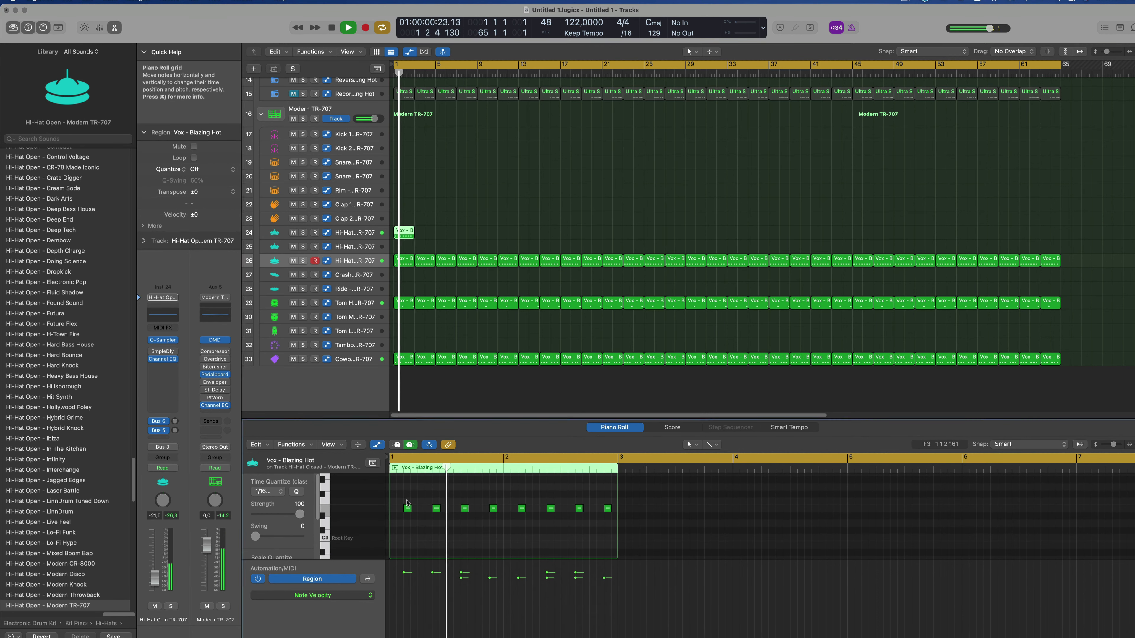
- Move all notes of the Hi-Hat Closed region back to the start of bar 1 and duplicate them to fill the gaps between hits
{"action": "key", "text": "super+a"}
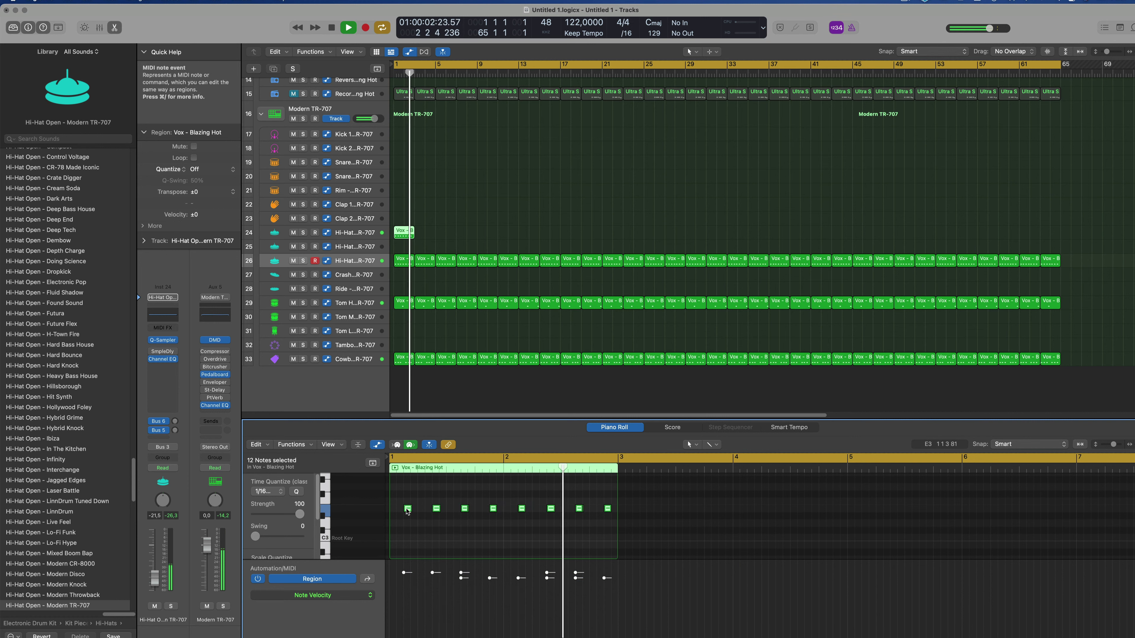
{"action": "left_click_drag", "start_coordinate": [407, 511], "coordinate": [396, 511]}
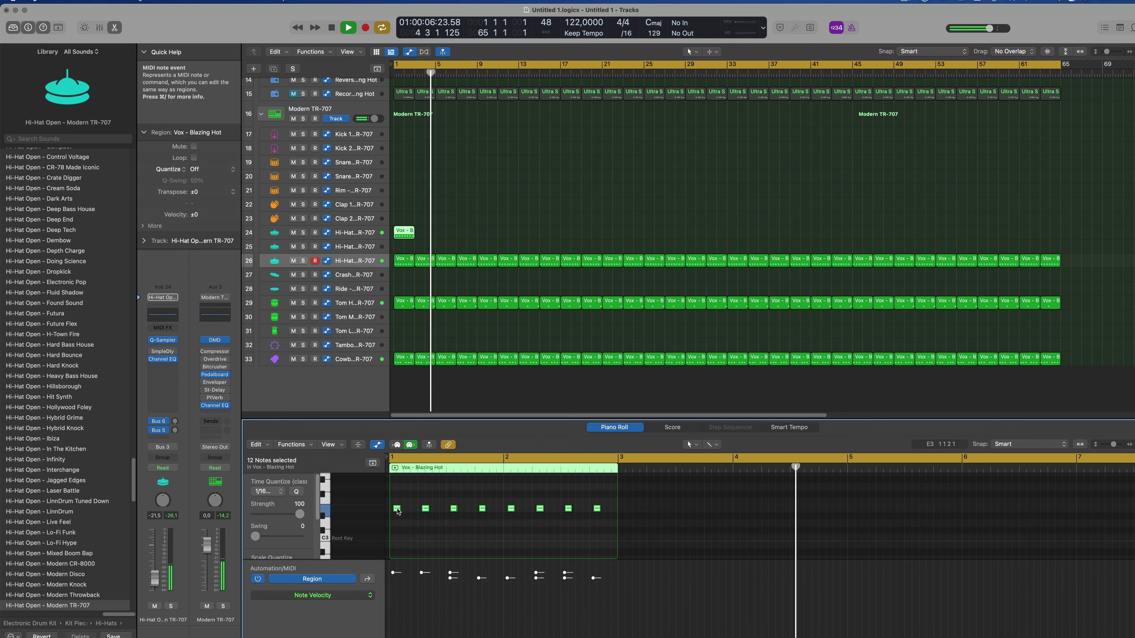
{"action": "scroll", "coordinate": [399, 512], "scroll_direction": "up", "scroll_amount": 3}
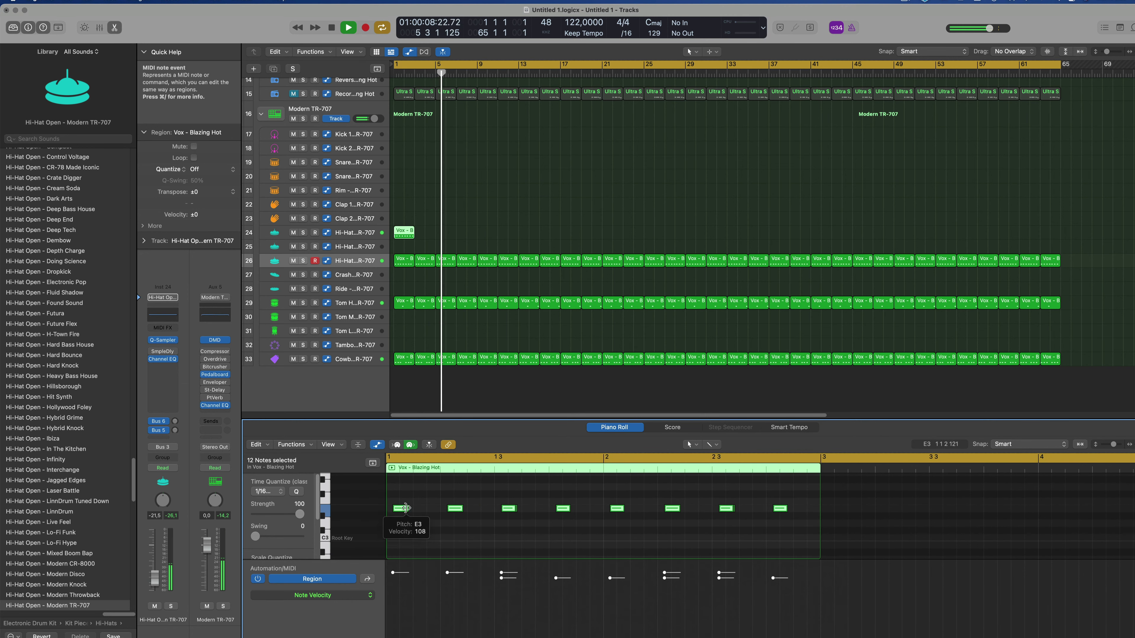
{"action": "left_click_drag", "start_coordinate": [405, 508], "coordinate": [434, 511]}
{"action": "key", "text": "space"}
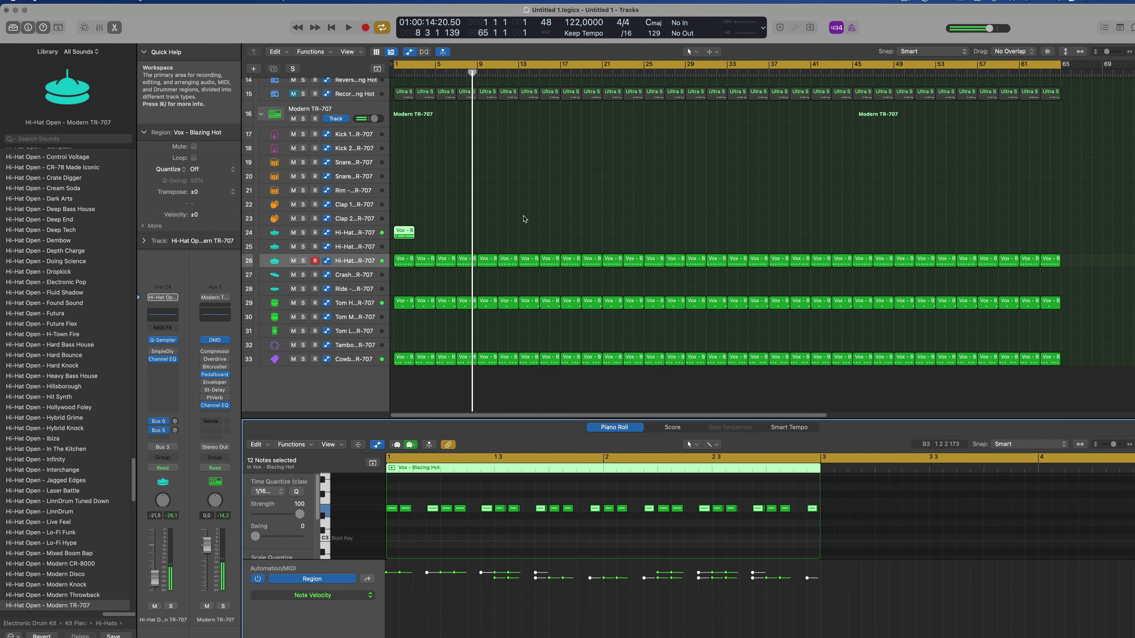
{"action": "key", "text": "space"}
- Select the Hi-Hat Closed track and lower its volume to -38.0 dB during playback
{"action": "left_click", "coordinate": [567, 229]}
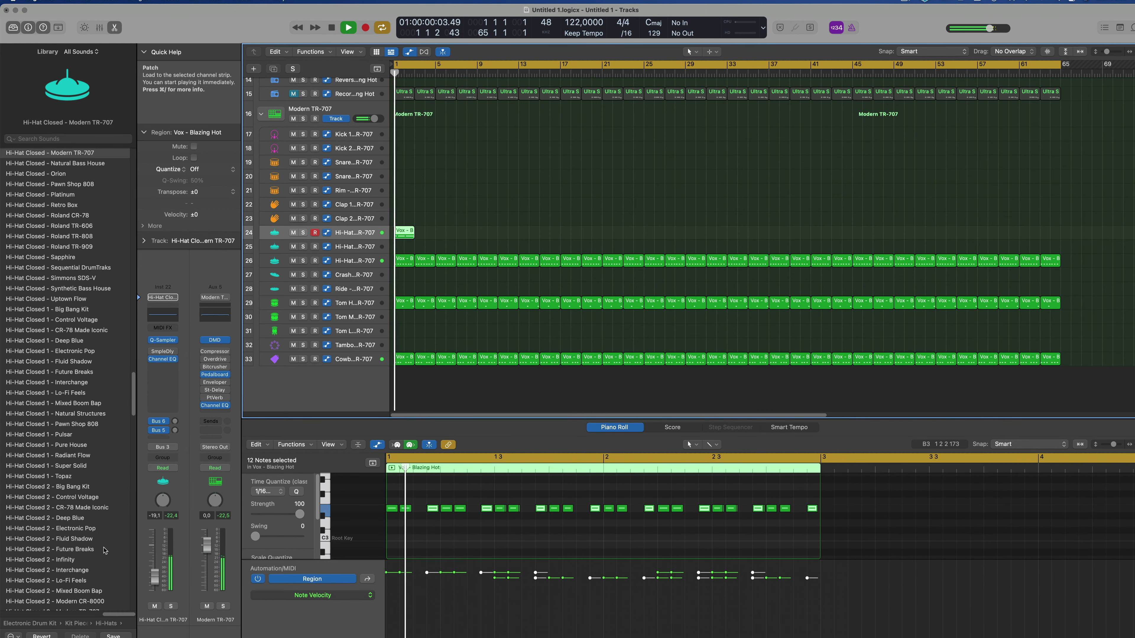
{"action": "key", "text": "space"}
{"action": "left_click_drag", "start_coordinate": [154, 582], "coordinate": [155, 583]}
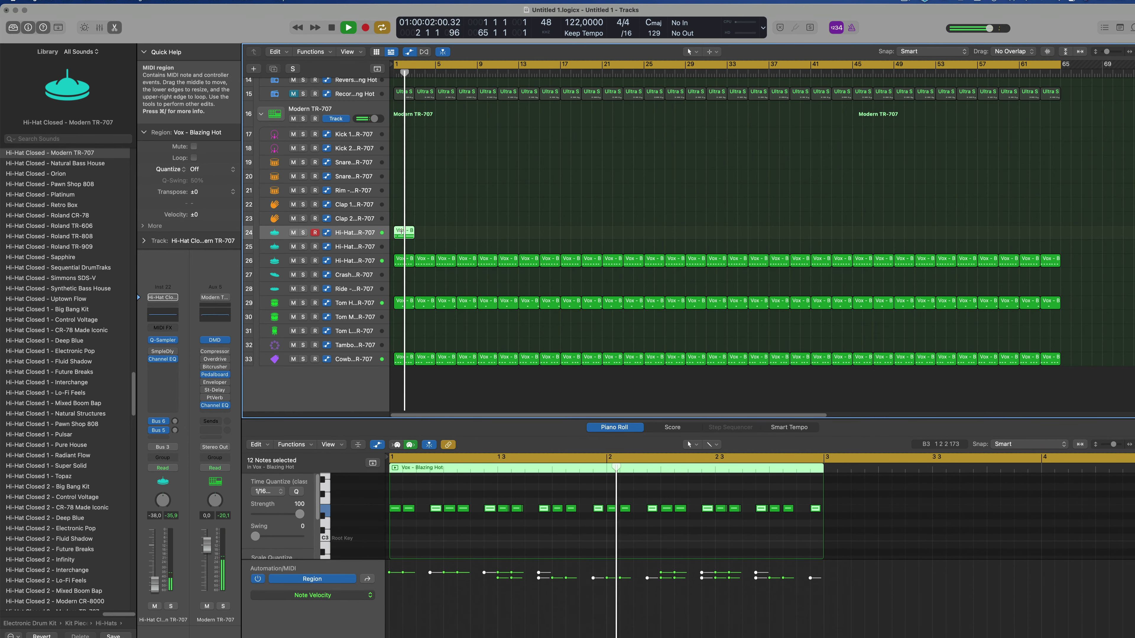
- Repeat the two-bar Hi-Hat Closed region along its track through the end of bar 64
{"action": "key", "text": "super+r"}
{"action": "key", "text": "super+r"}
{"action": "key", "text": "super+r"}
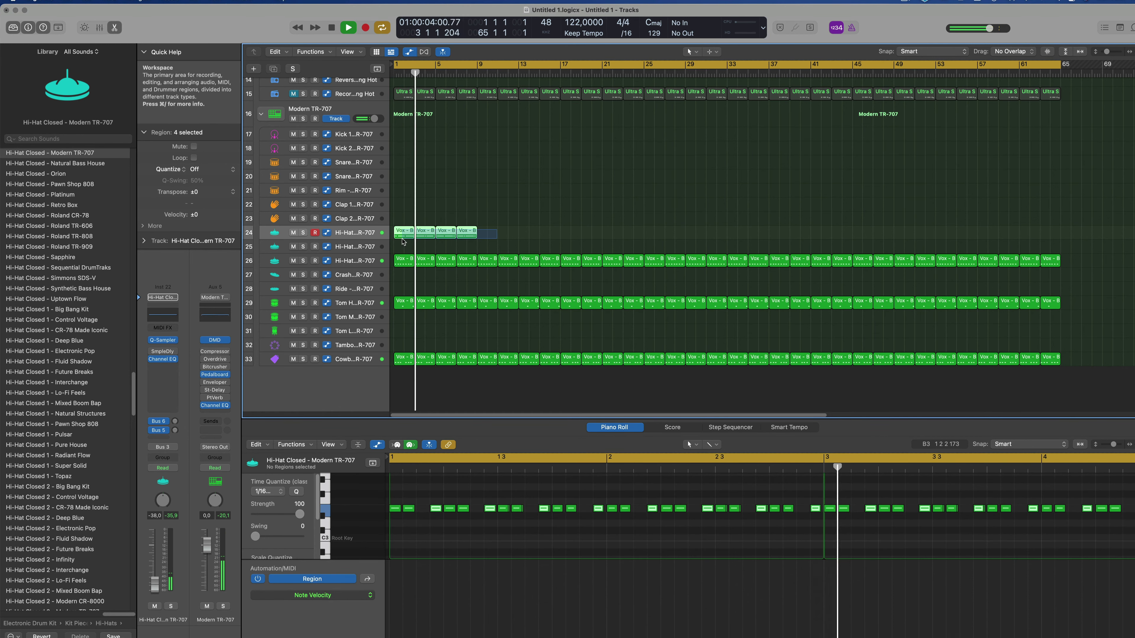
{"action": "key", "text": "super+r"}
{"action": "key", "text": "super+r"}
{"action": "key", "text": "super+r"}
{"action": "key", "text": "super+r"}
{"action": "key", "text": "super+r"}
{"action": "key", "text": "super+r"}
{"action": "key", "text": "super+r"}
- Replay from bar 1, audition the Record Cut track at a volume of -19.0 dB and mute it
{"action": "scroll", "coordinate": [441, 271], "scroll_direction": "up", "scroll_amount": 5}
{"action": "left_click", "coordinate": [441, 271]}
{"action": "scroll", "coordinate": [442, 272], "scroll_direction": "up", "scroll_amount": 5}
{"action": "key", "text": "super+Left"}
{"action": "key", "text": "Return"}
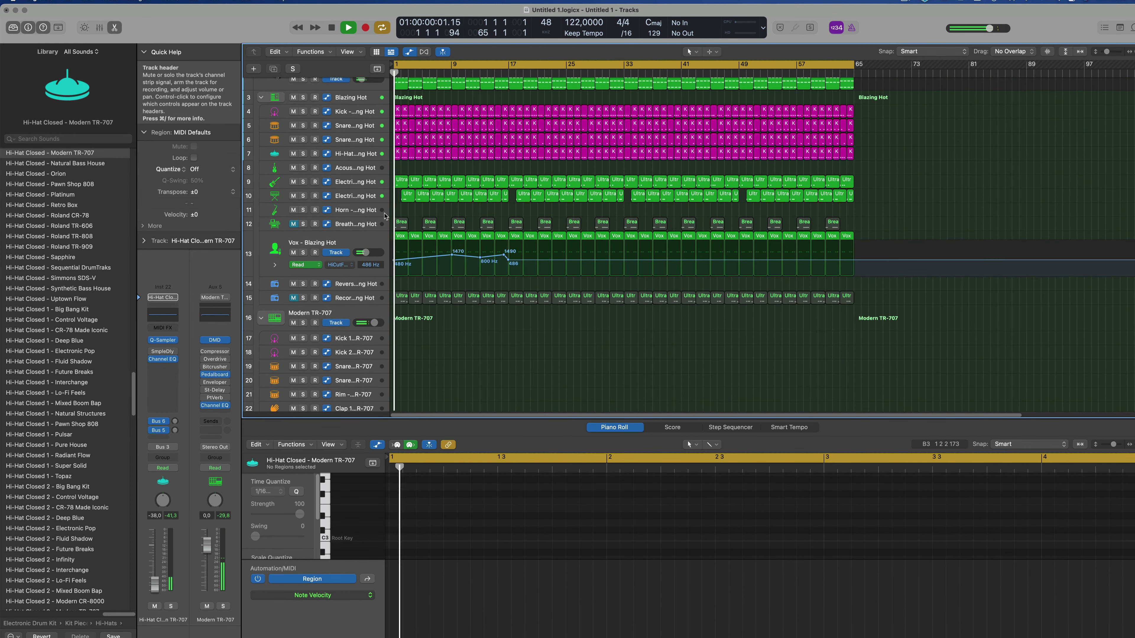
{"action": "left_click", "coordinate": [354, 303]}
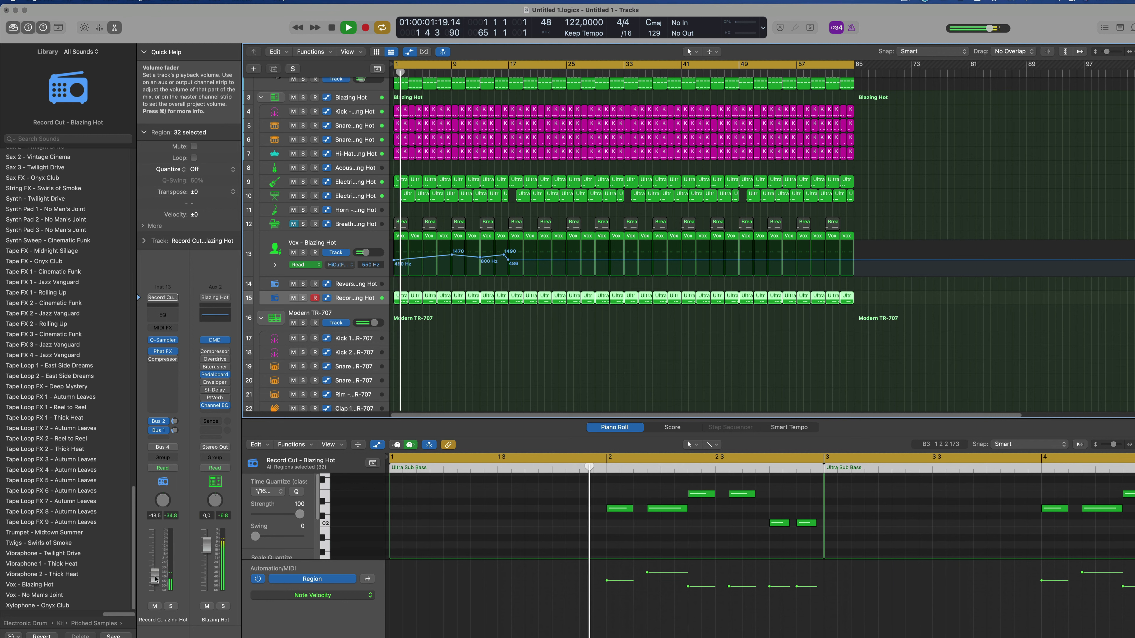
{"action": "left_click", "coordinate": [154, 606]}
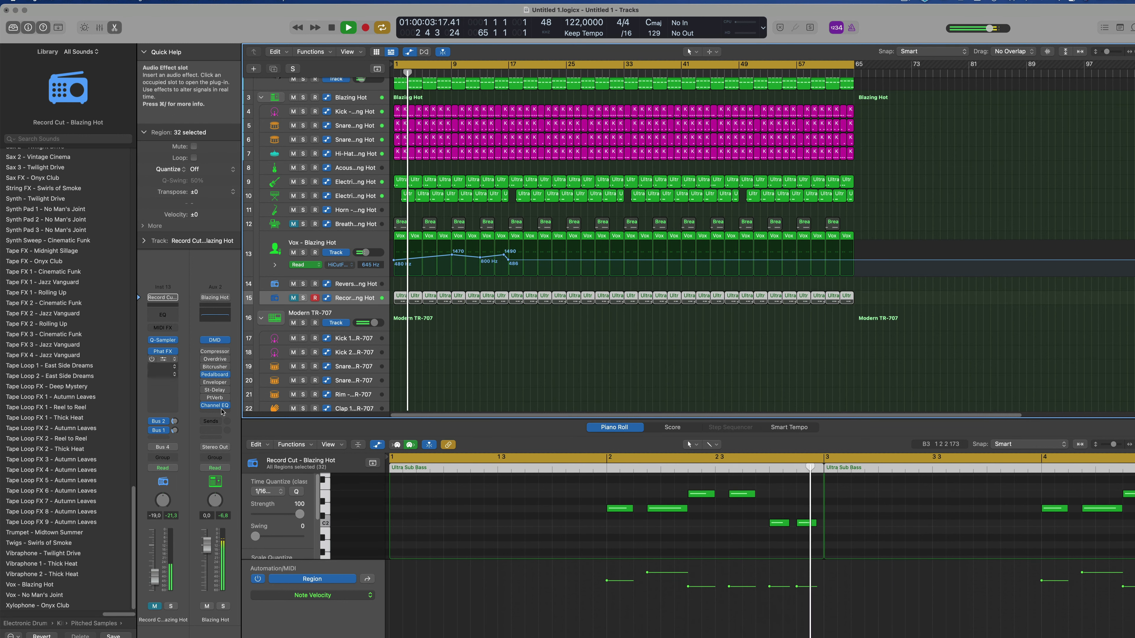
- Unmute the Breathy Pad track and set its volume to -9.2 dB
{"action": "left_click", "coordinate": [362, 226]}
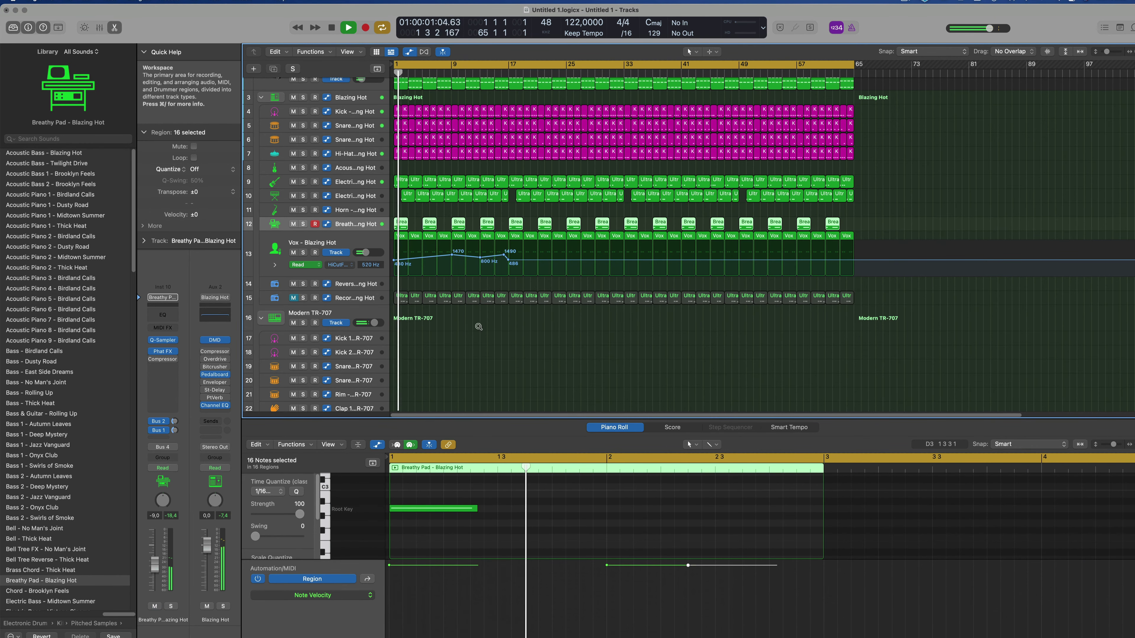
{"action": "scroll", "coordinate": [478, 336], "scroll_direction": "up", "scroll_amount": 3}
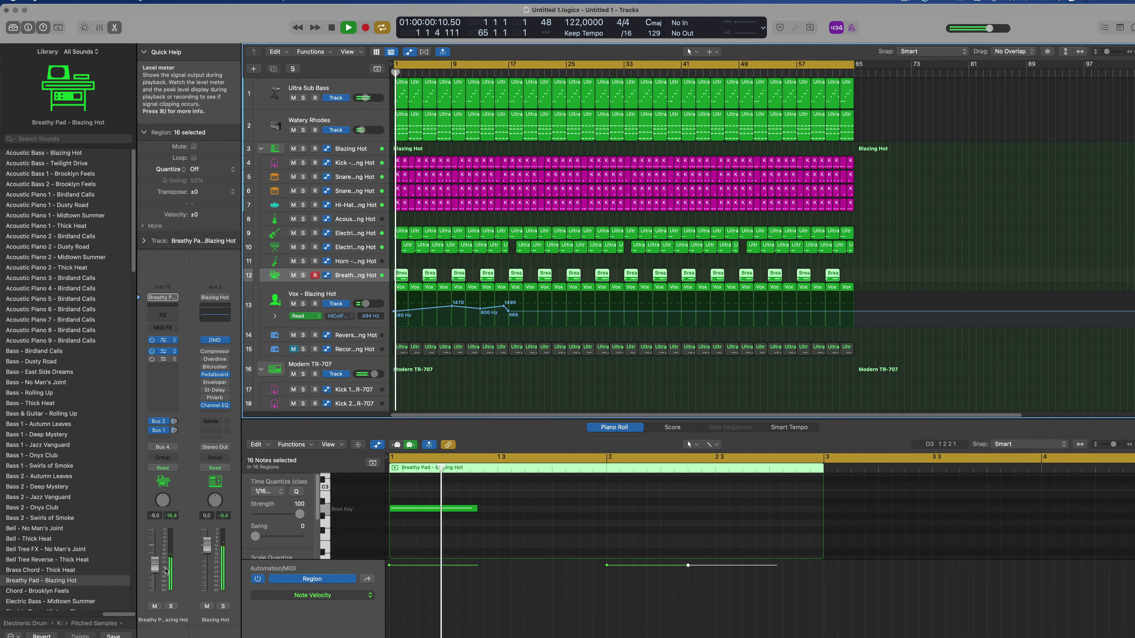
{"action": "key", "text": "space"}
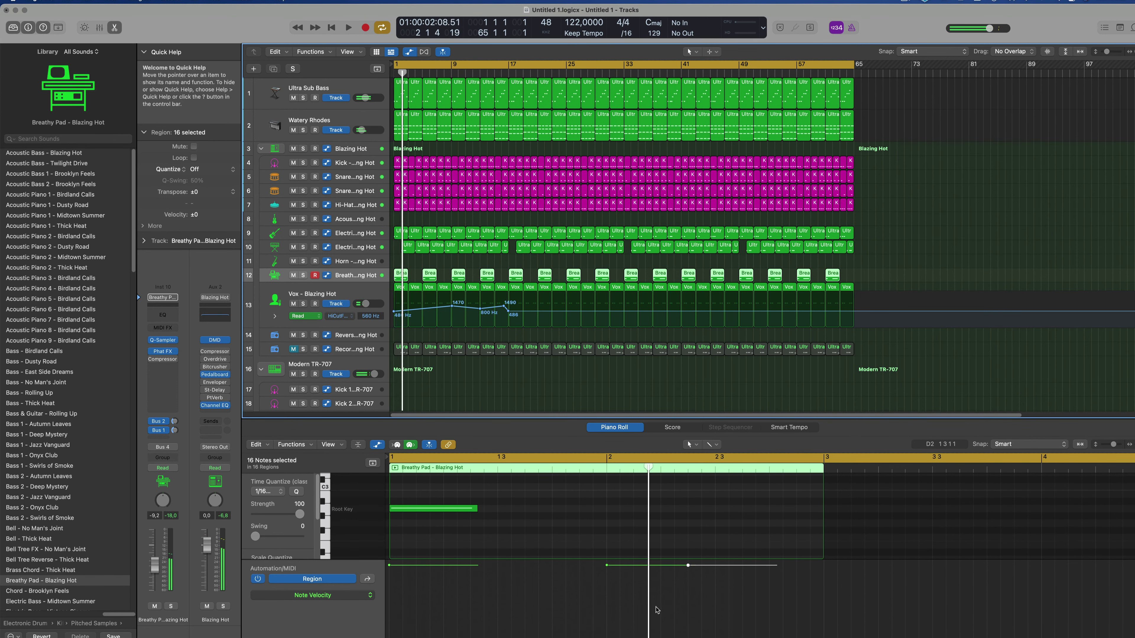
- Lower the velocities of the two bar-2 notes in the first Breathy Pad region and enlarge the Piano Roll to check the notes
{"action": "left_click_drag", "start_coordinate": [607, 567], "coordinate": [607, 584]}
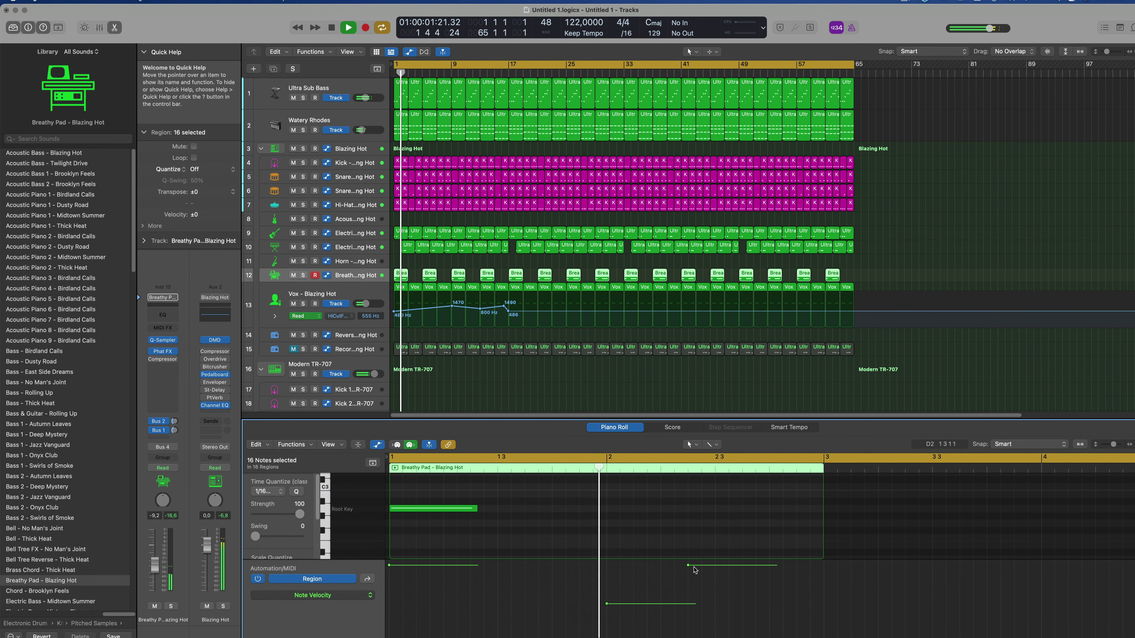
{"action": "key", "text": "space"}
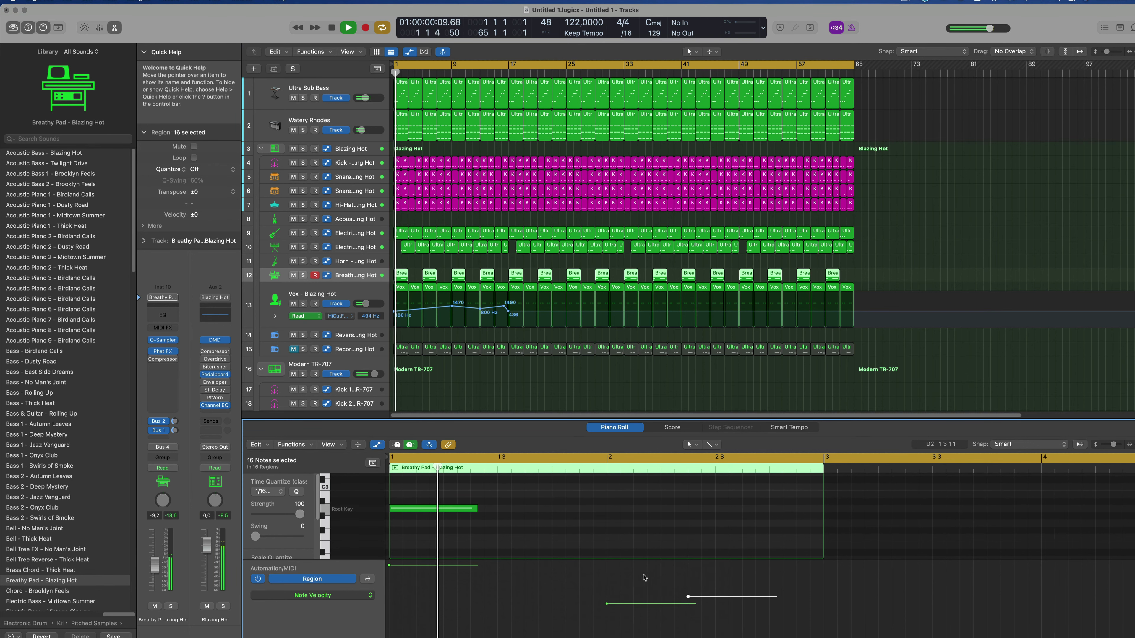
{"action": "left_click_drag", "start_coordinate": [505, 420], "coordinate": [505, 280]}
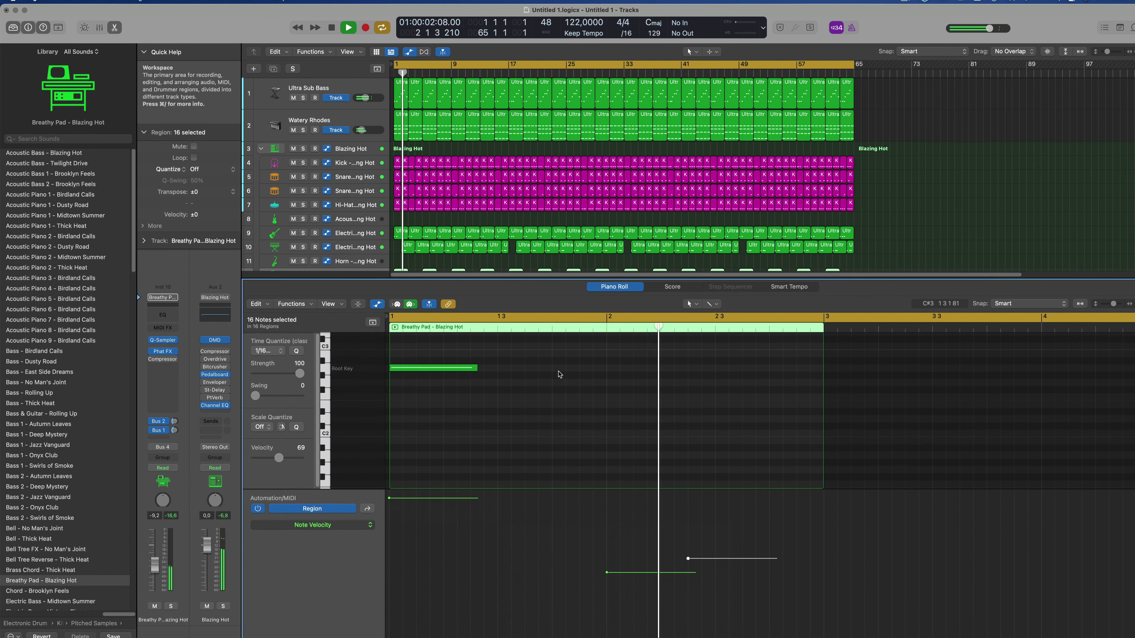
{"action": "scroll", "coordinate": [586, 426], "scroll_direction": "down", "scroll_amount": 3}
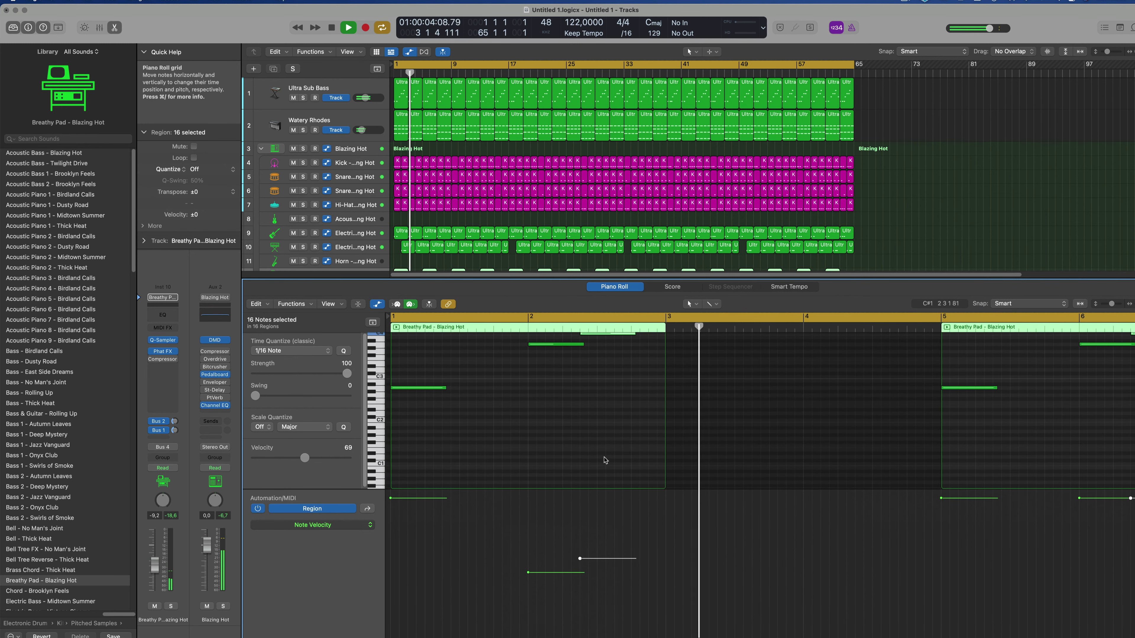
{"action": "scroll", "coordinate": [585, 426], "scroll_direction": "down", "scroll_amount": 3}
{"action": "scroll", "coordinate": [504, 214], "scroll_direction": "down", "scroll_amount": 5}
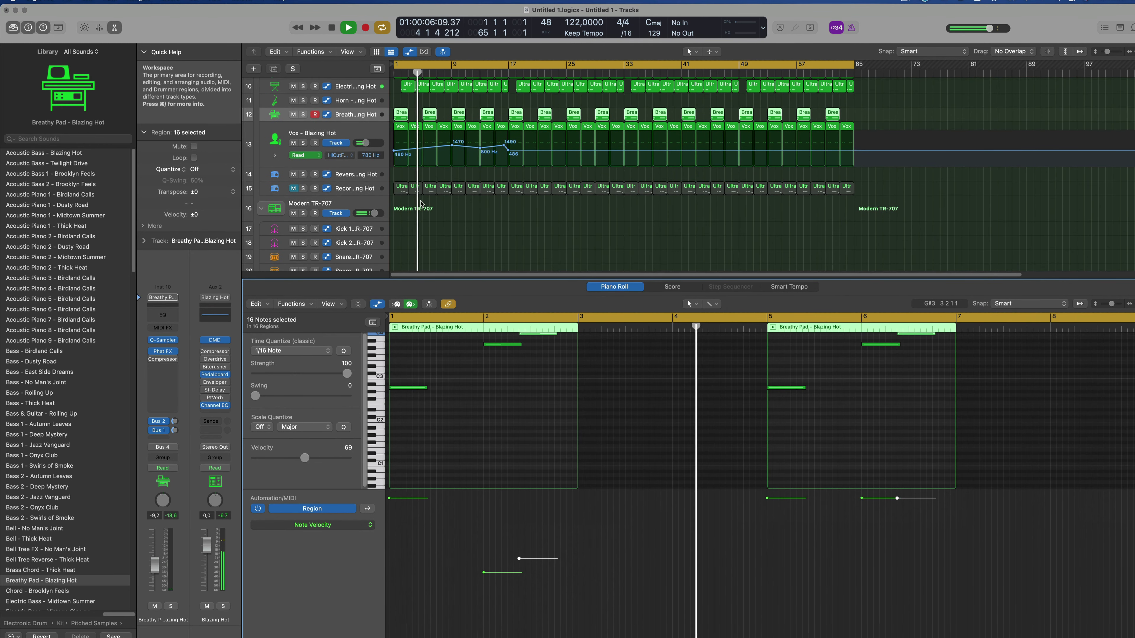
- Unmute the Record Cut track, apply a Channel EQ low cut at 244 Hz and set the volume to -15.4 dB
{"action": "left_click", "coordinate": [350, 190]}
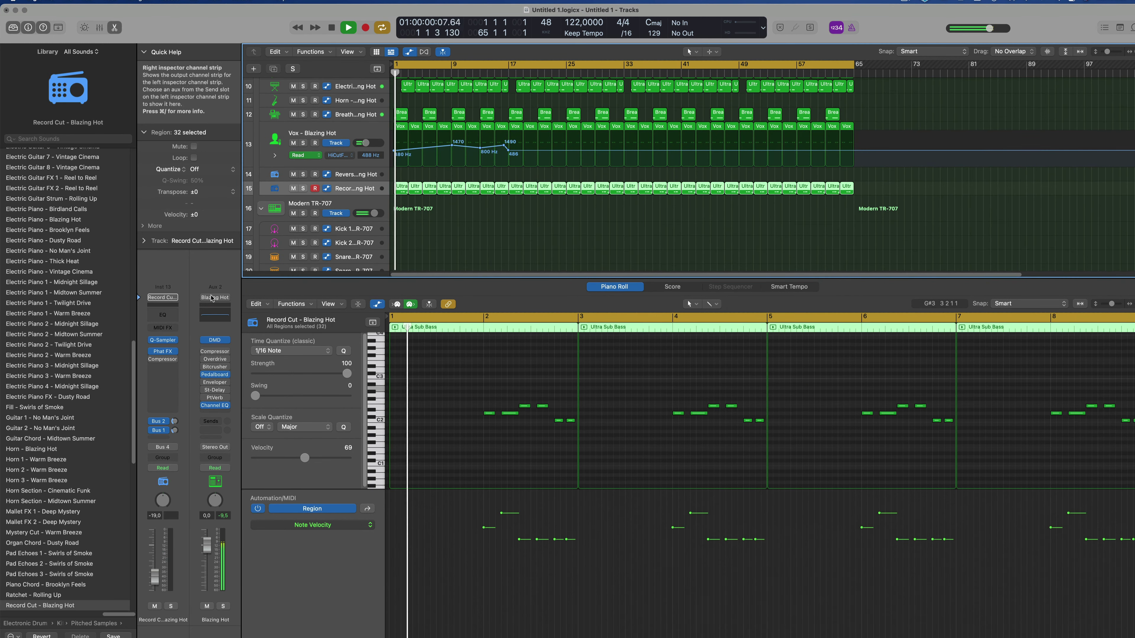
{"action": "left_click", "coordinate": [163, 313]}
{"action": "left_click_drag", "start_coordinate": [400, 268], "coordinate": [558, 268]}
{"action": "left_click_drag", "start_coordinate": [154, 577], "coordinate": [154, 574]}
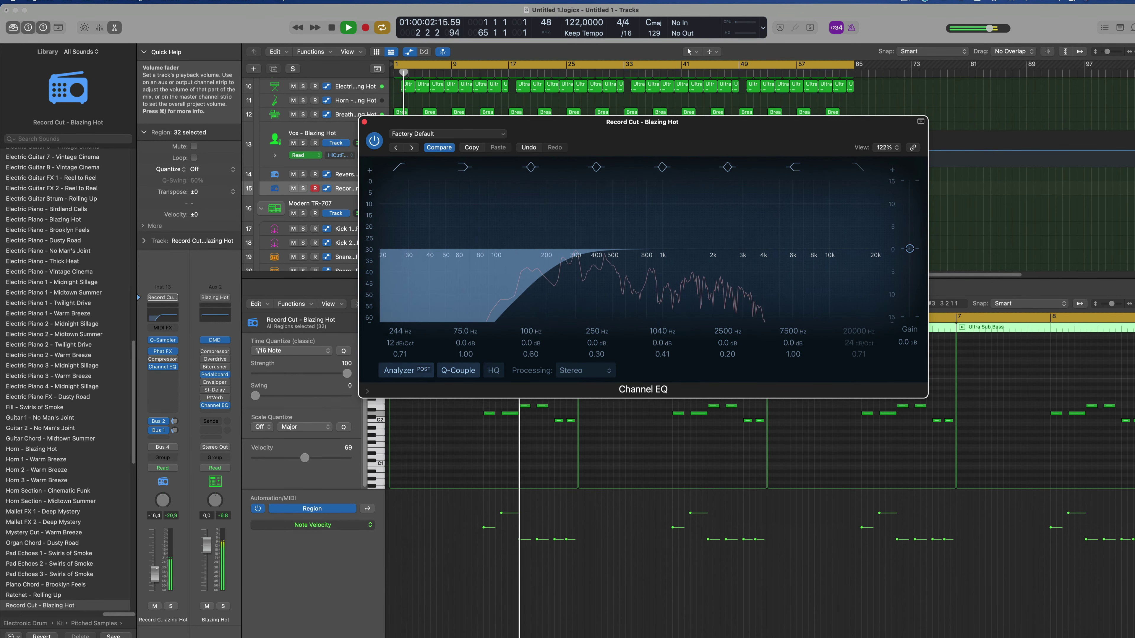
{"action": "key", "text": "Return"}
{"action": "left_click_drag", "start_coordinate": [554, 268], "coordinate": [556, 268]}
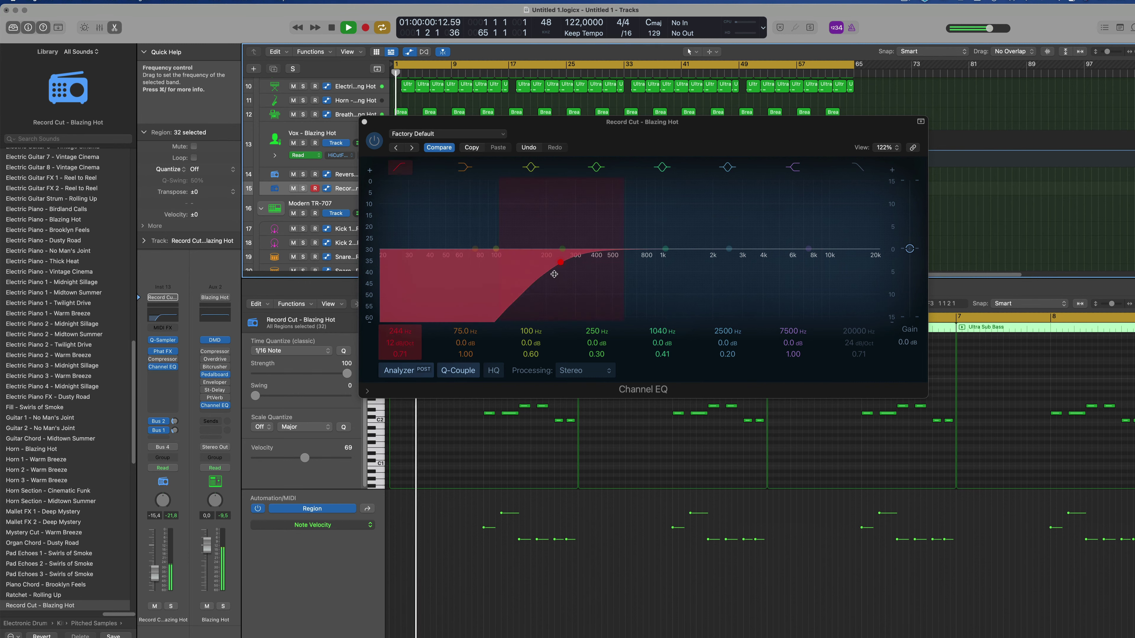
{"action": "left_click", "coordinate": [364, 121]}
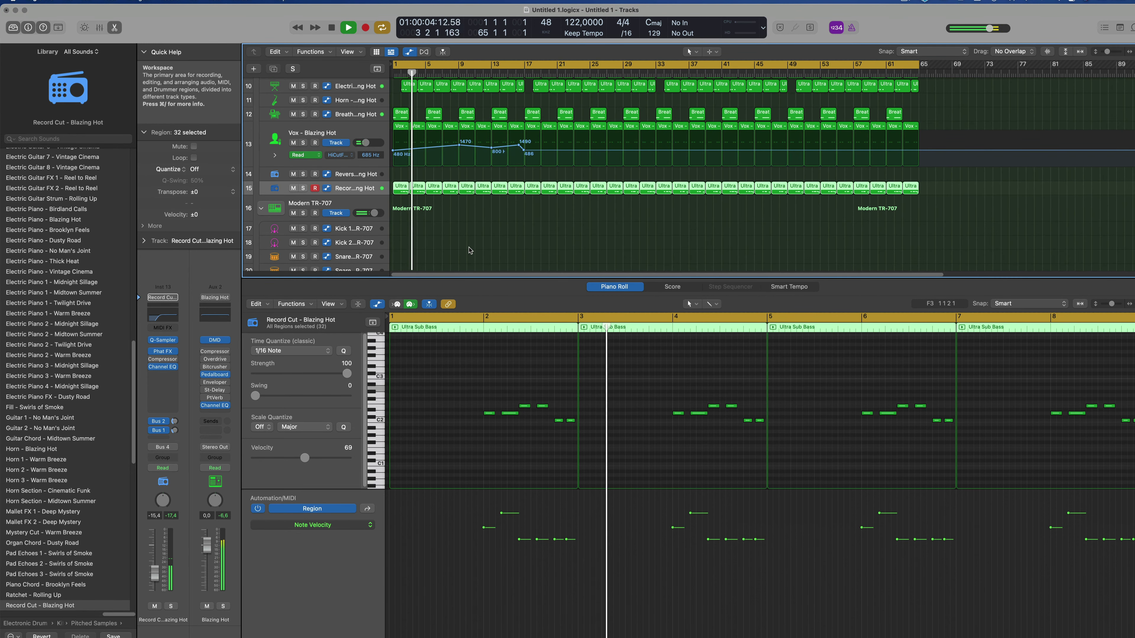
- Hide the Piano Roll and listen to the arrangement from the start with the layered tracks in view
{"action": "key", "text": "x"}
{"action": "key", "text": "x"}
{"action": "key", "text": "cmd+Left"}
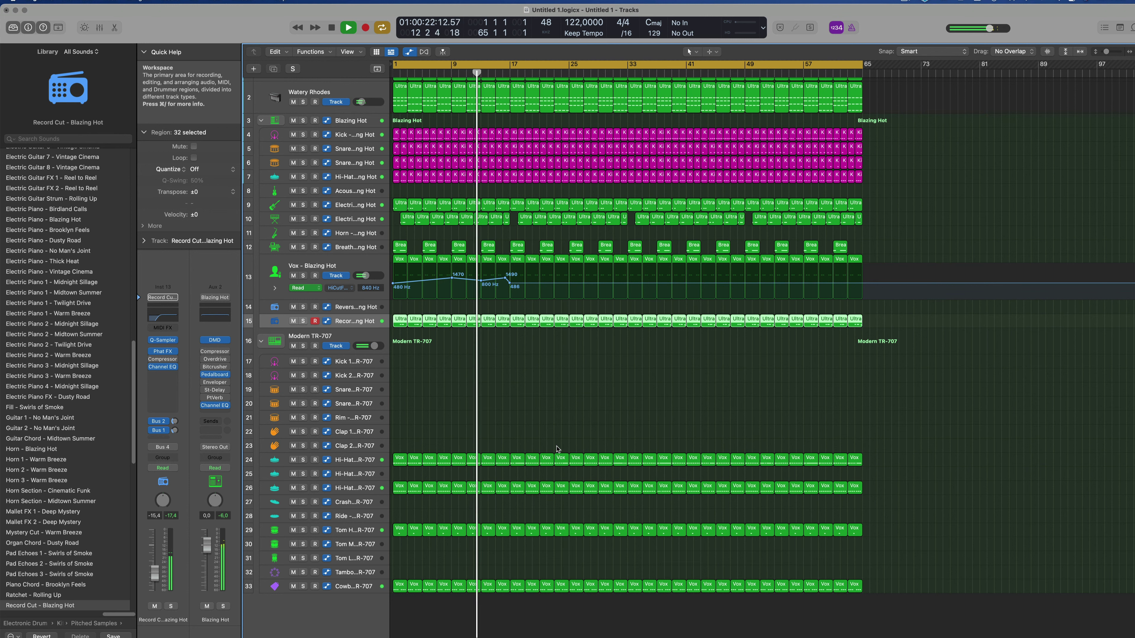
{"action": "left_click", "coordinate": [644, 402]}
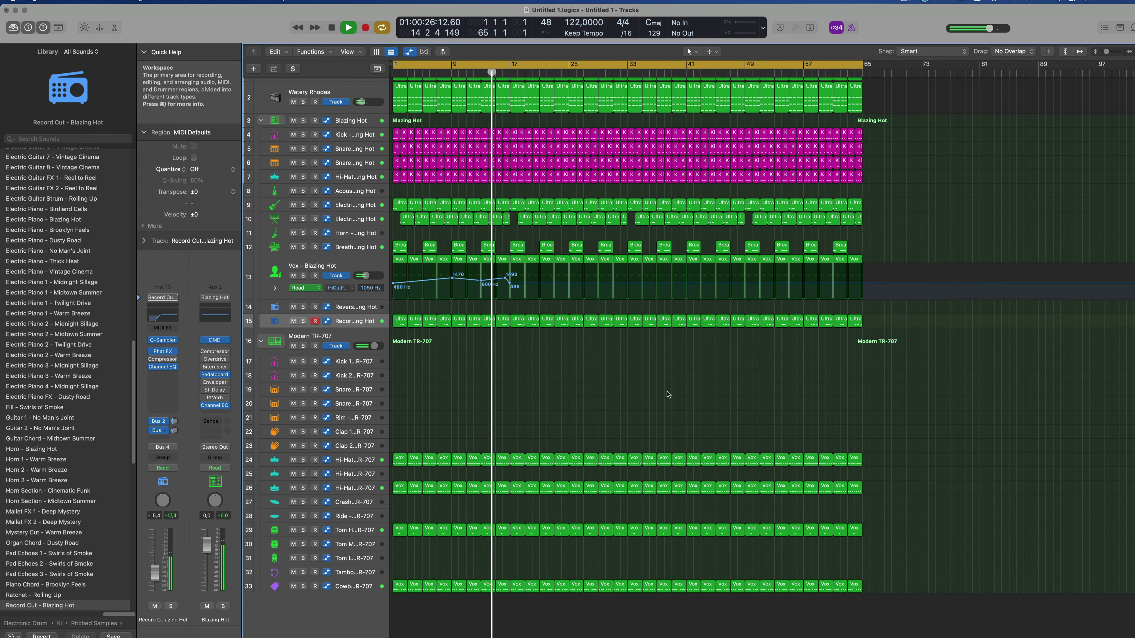
{"action": "left_click", "coordinate": [906, 2]}
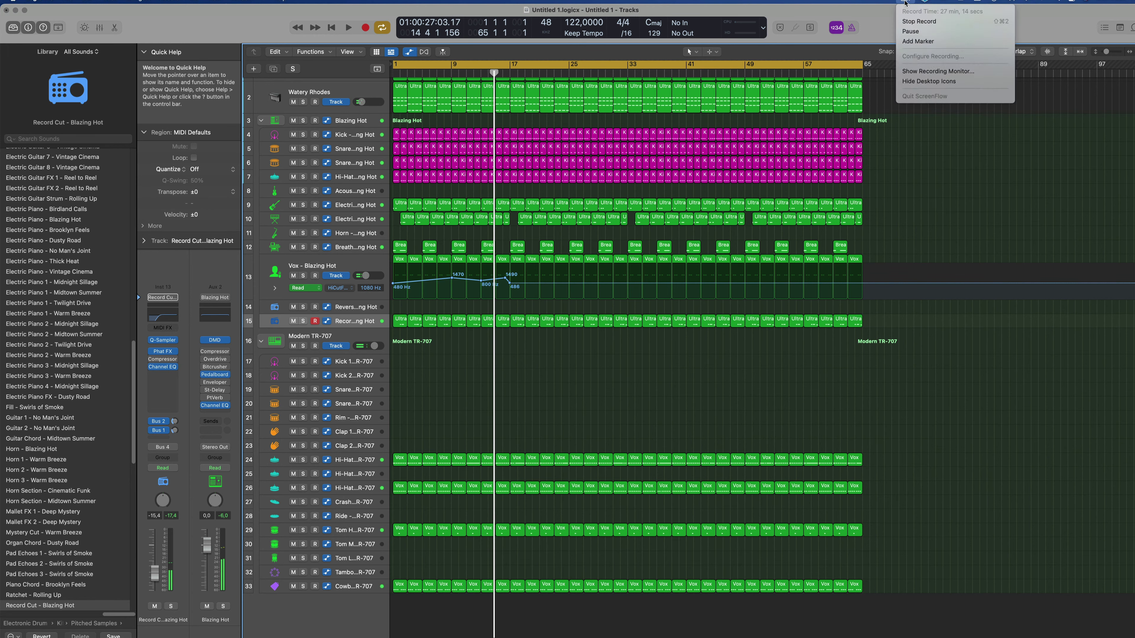